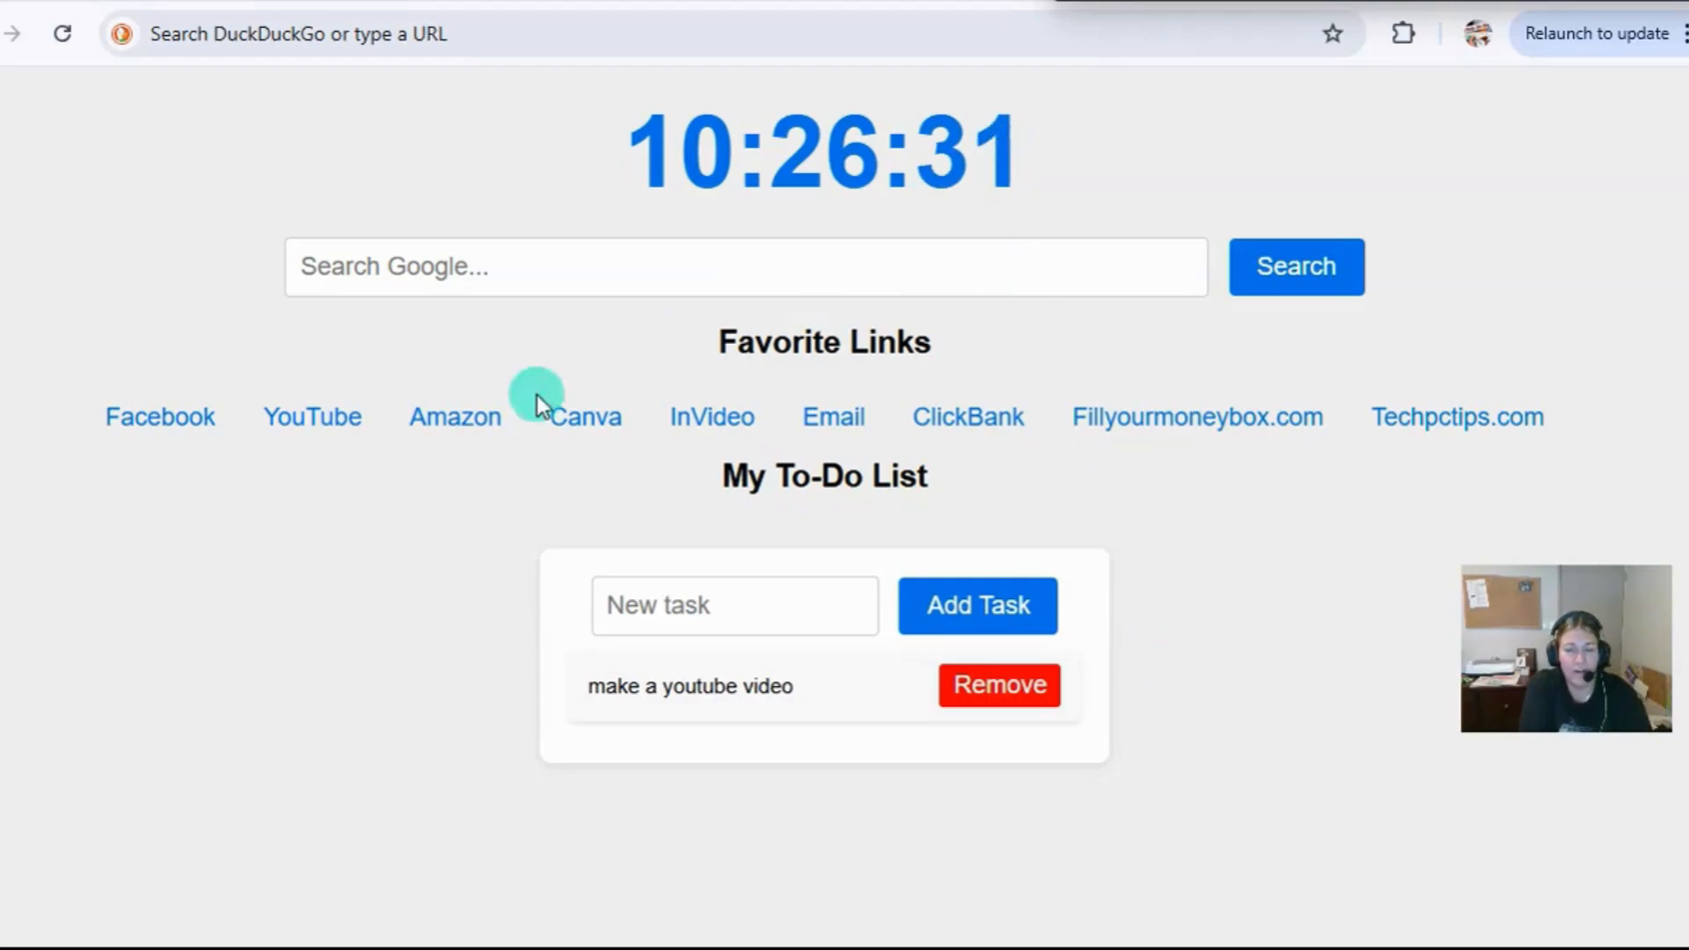
{"action": "right_click", "coordinate": [1171, 32]}
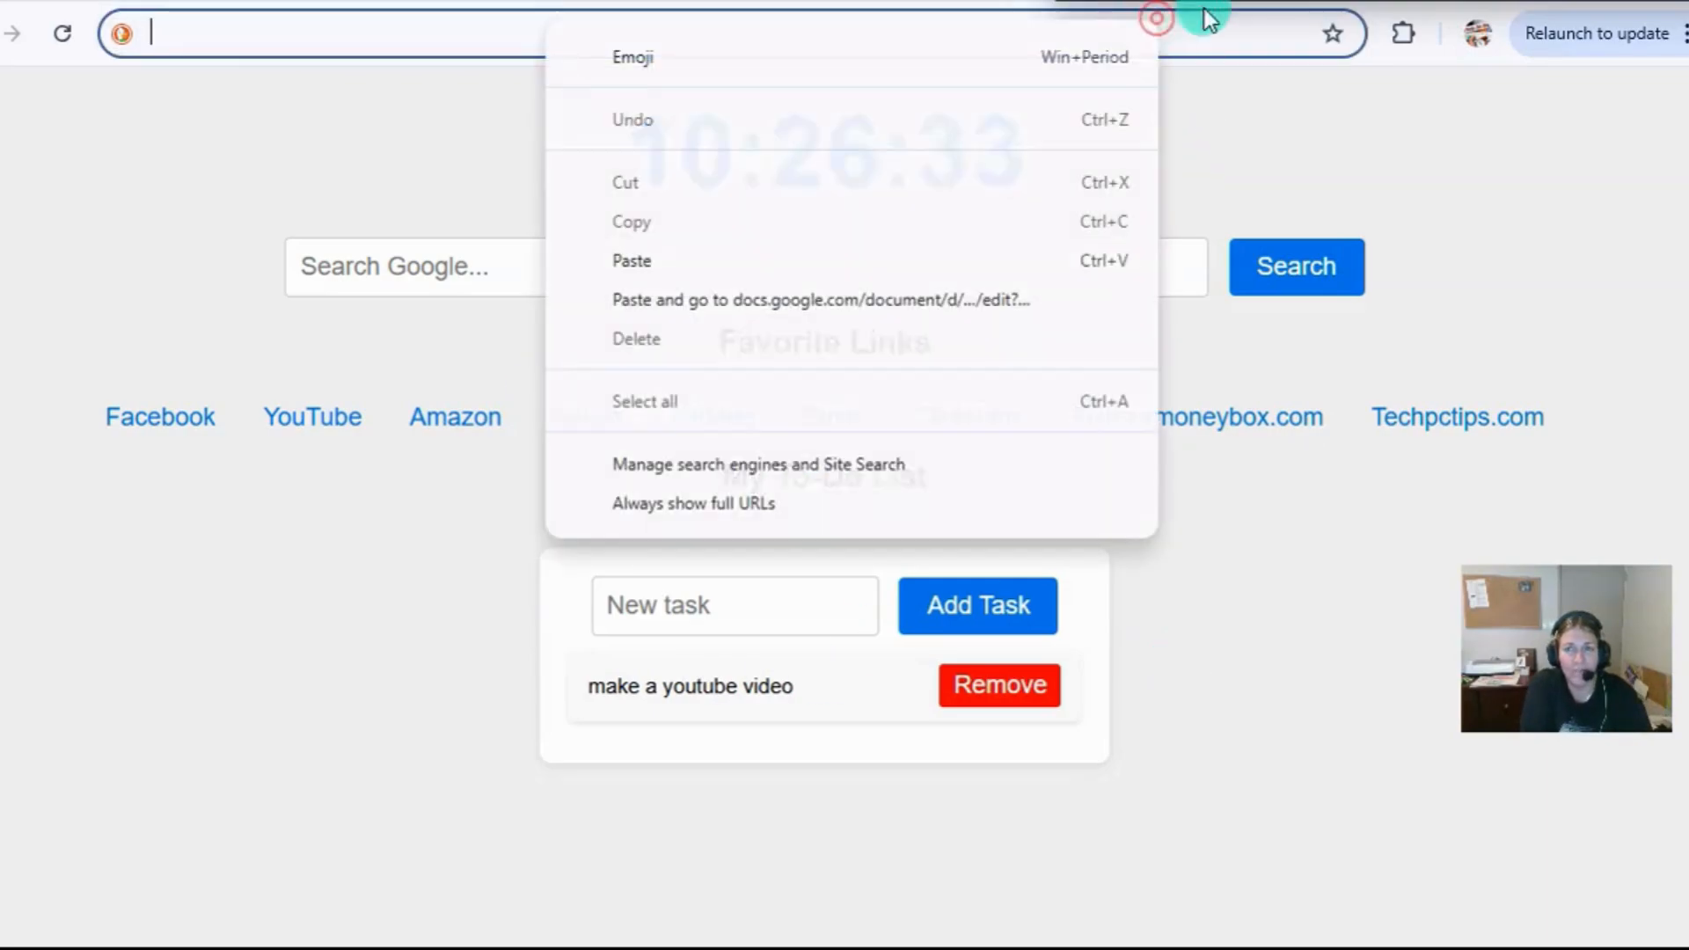
{"action": "key", "text": "Escape"}
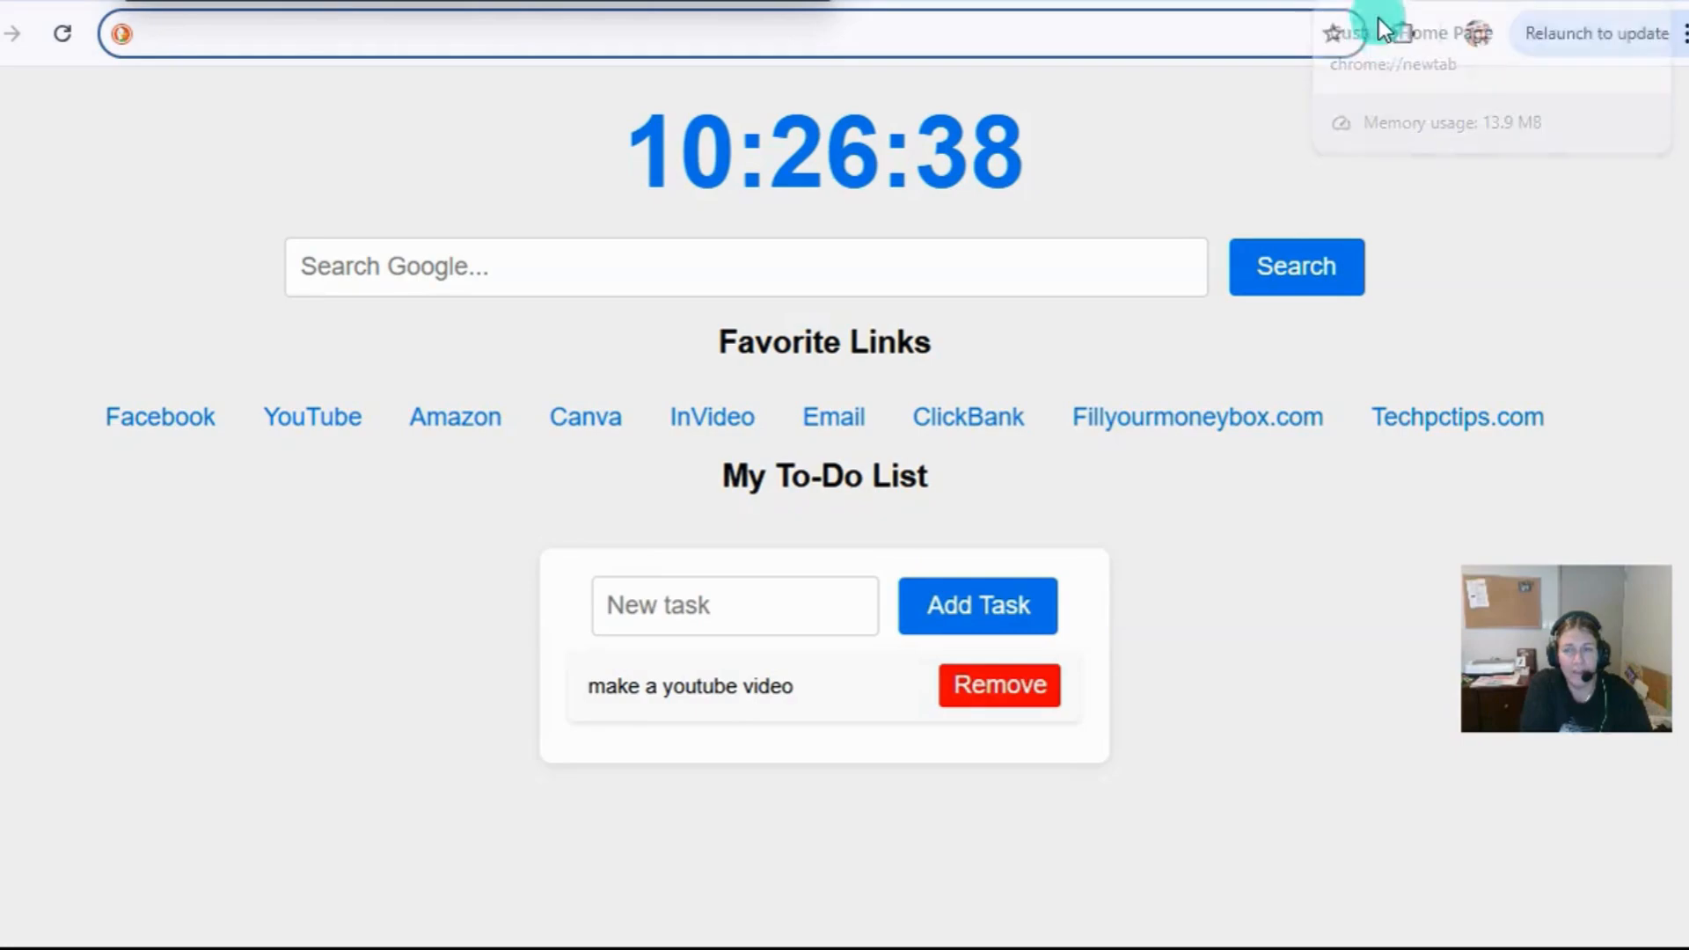
Search Google for "google docs" and open the Google Docs site from the results.
{"action": "left_click", "coordinate": [378, 264]}
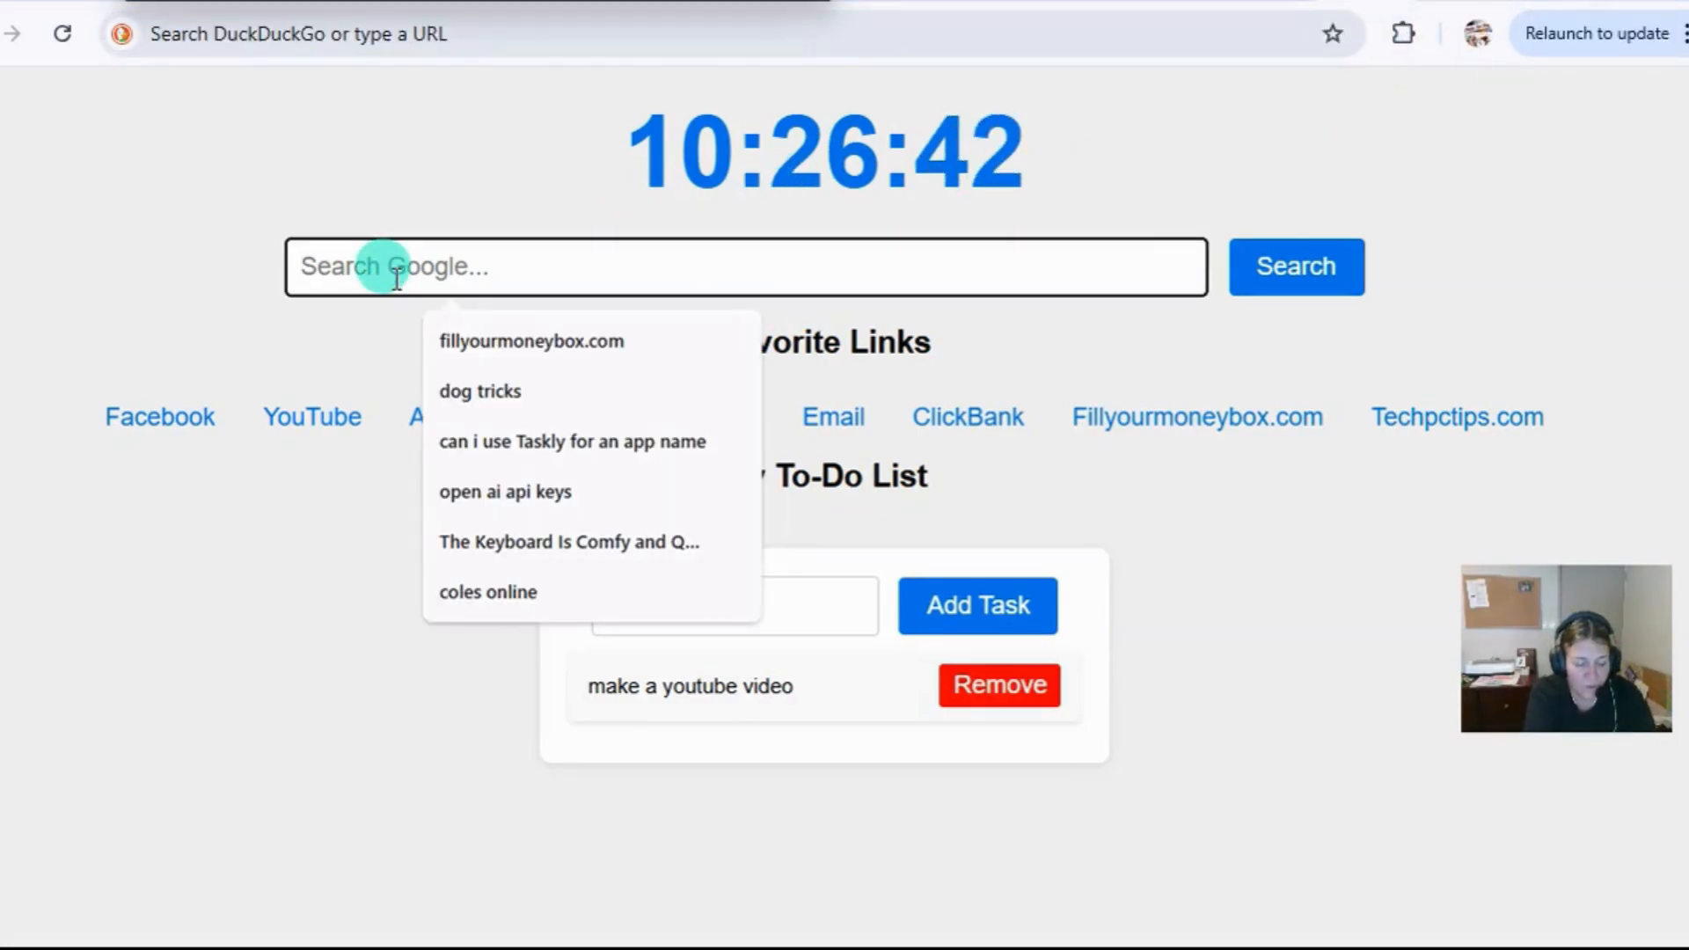
{"action": "type", "text": "j"}
{"action": "key", "text": "BackSpace"}
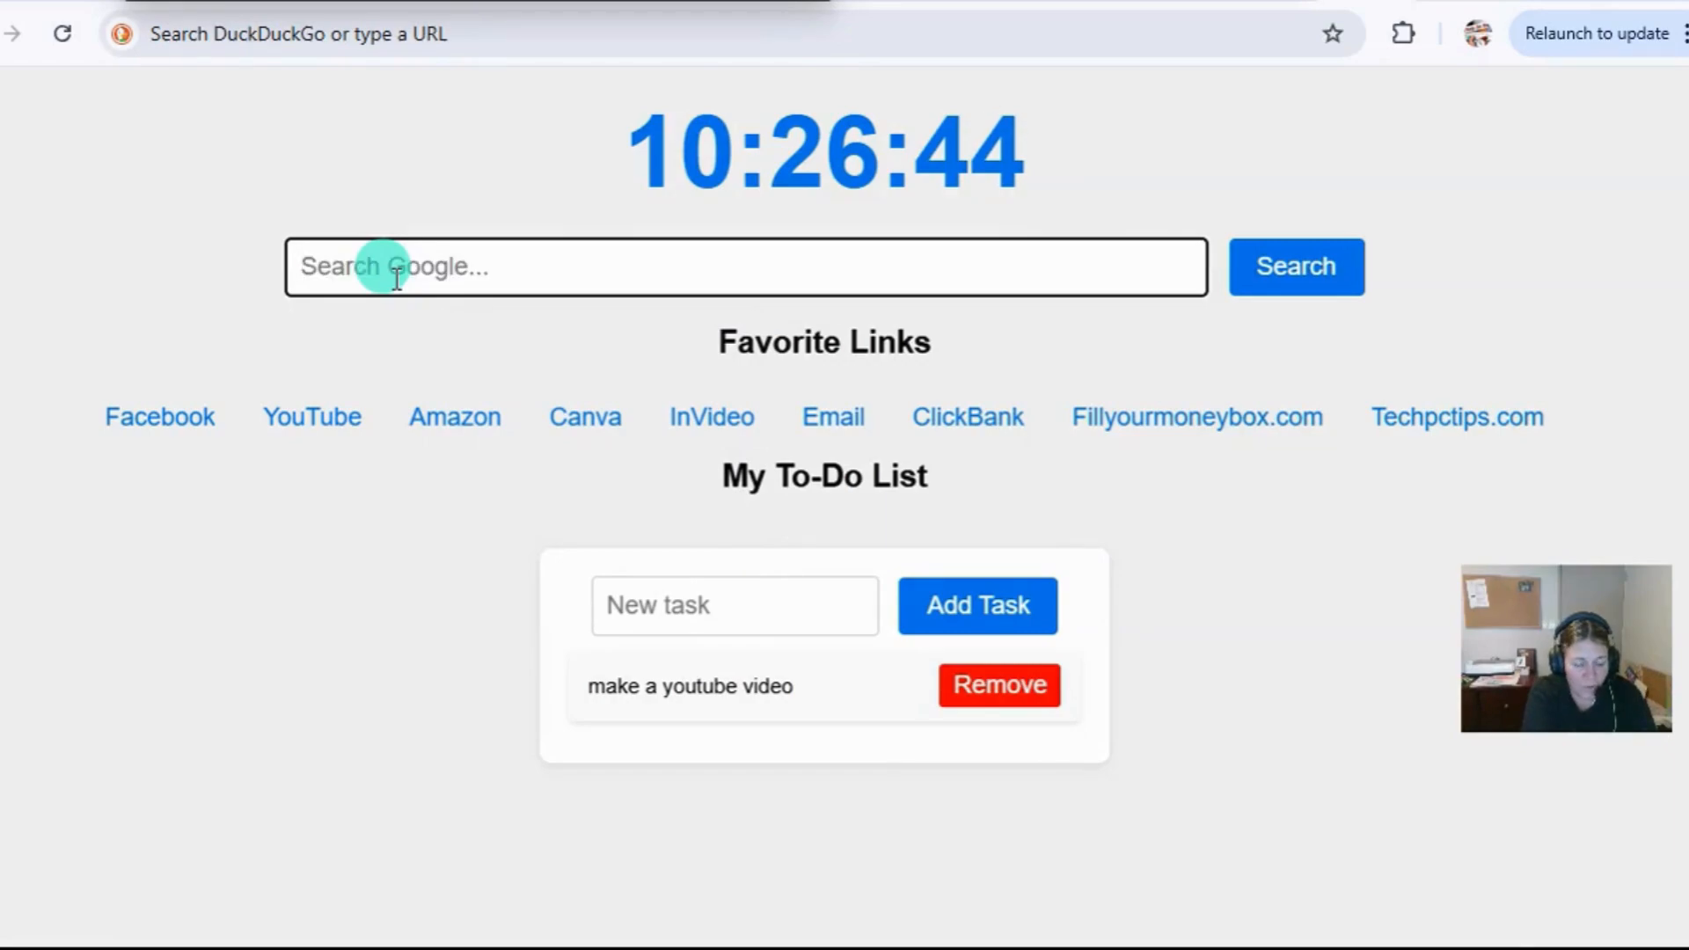
{"action": "type", "text": "google "}
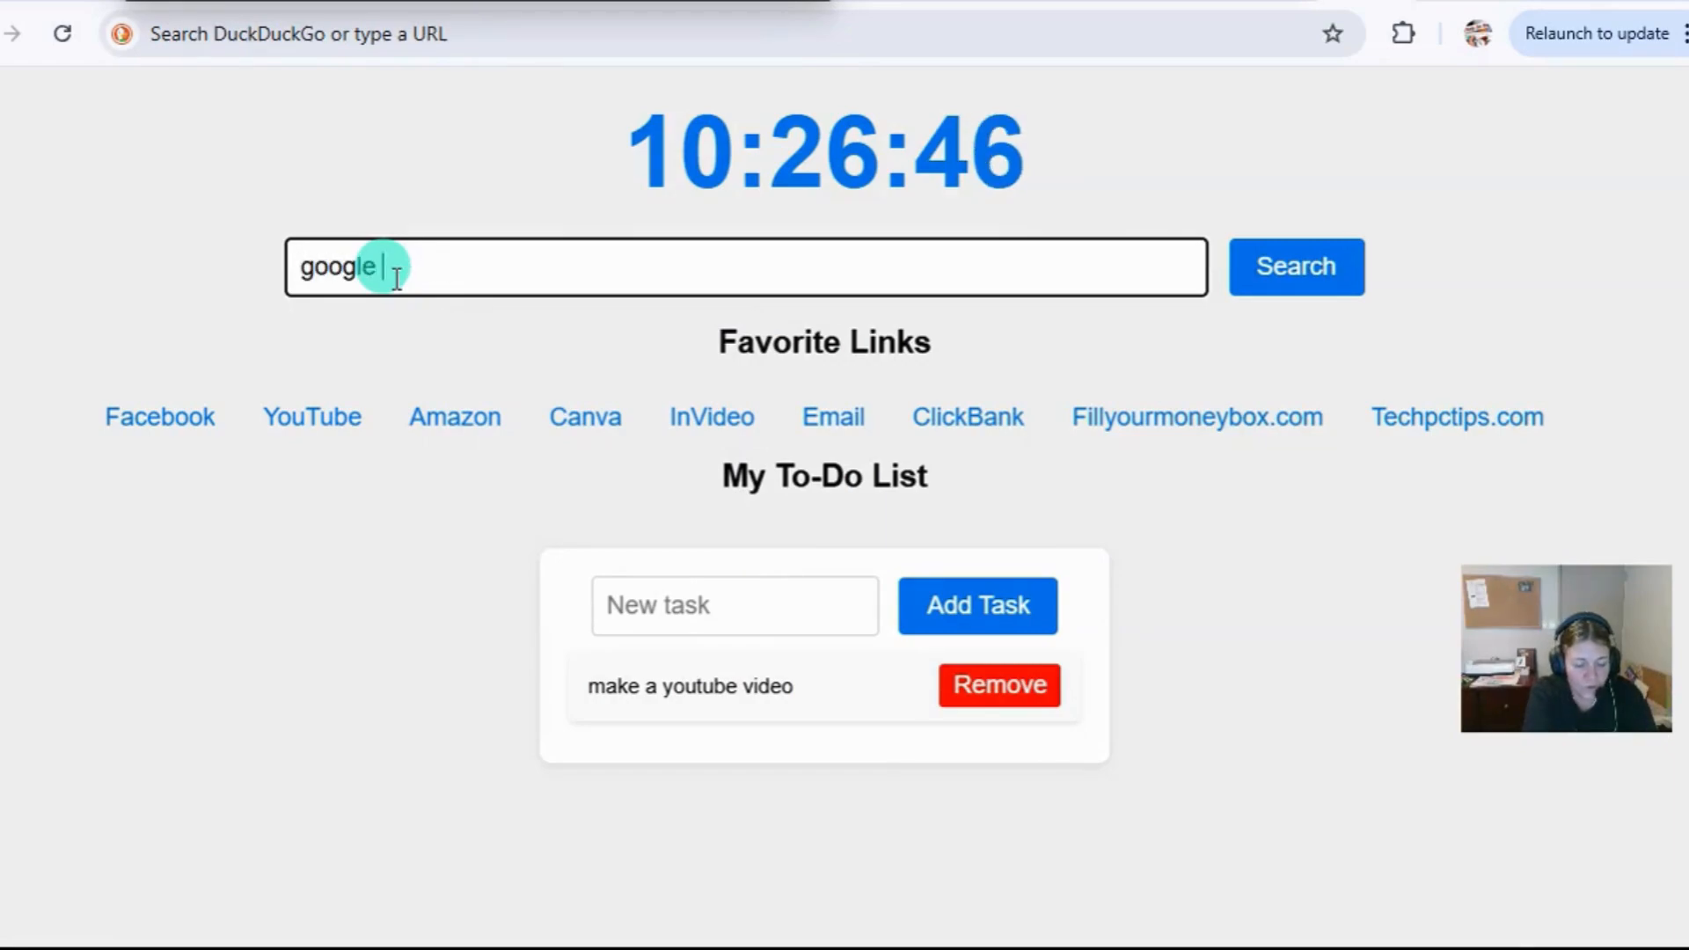
{"action": "type", "text": "docs"}
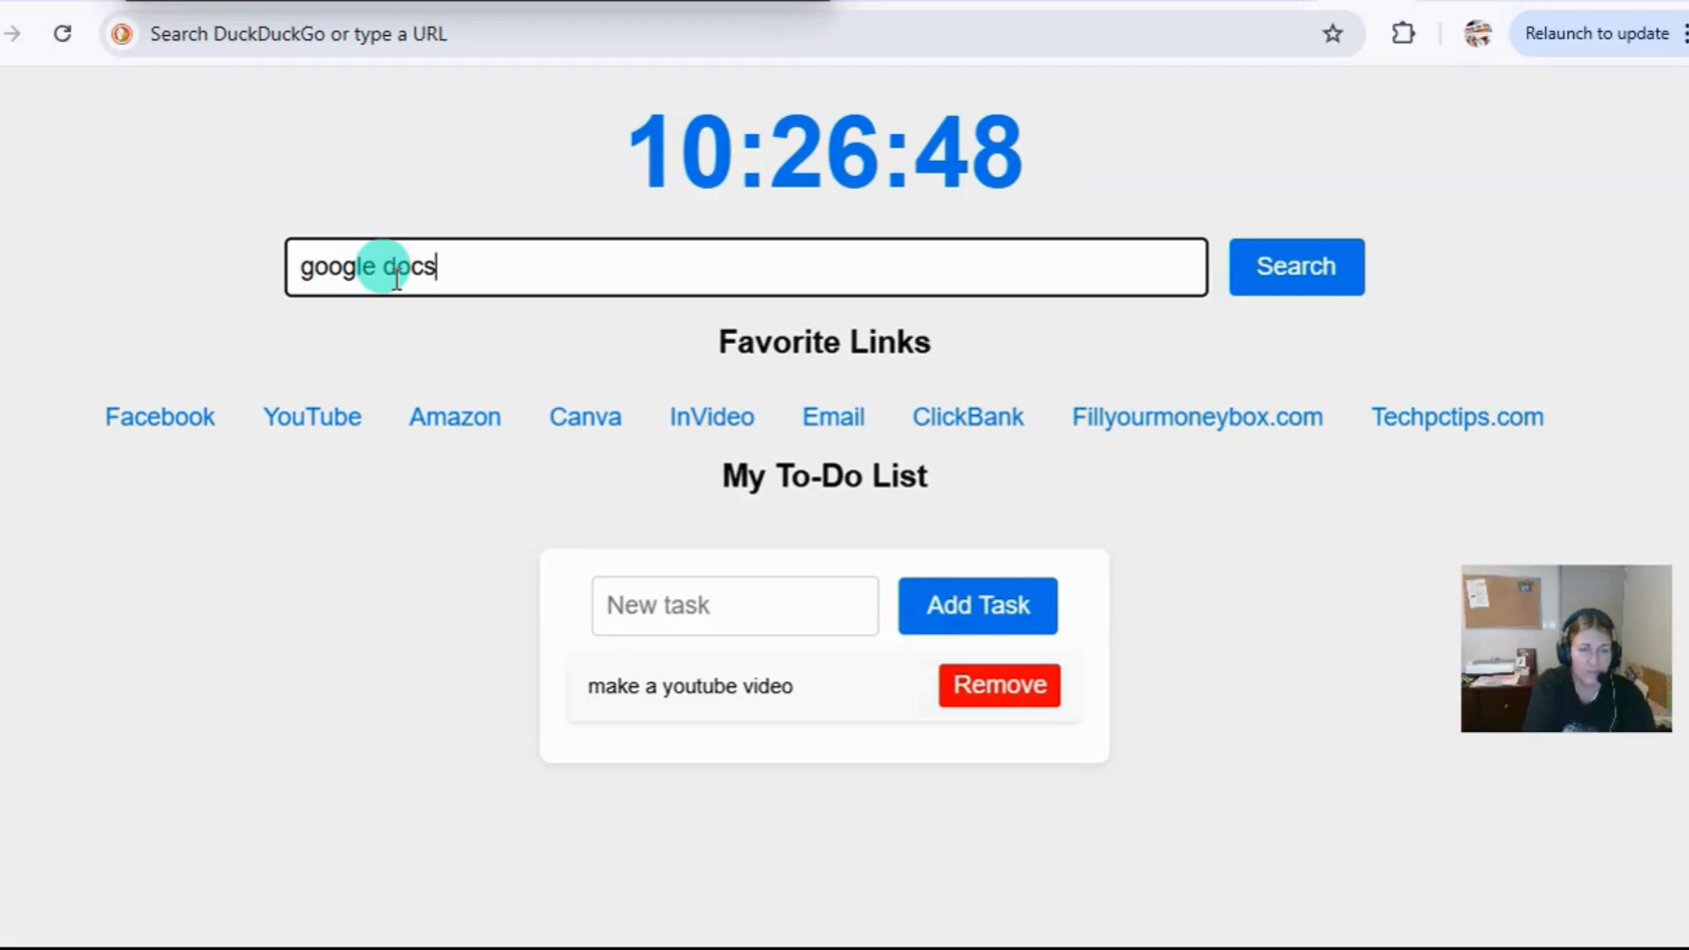
{"action": "left_click", "coordinate": [1338, 274]}
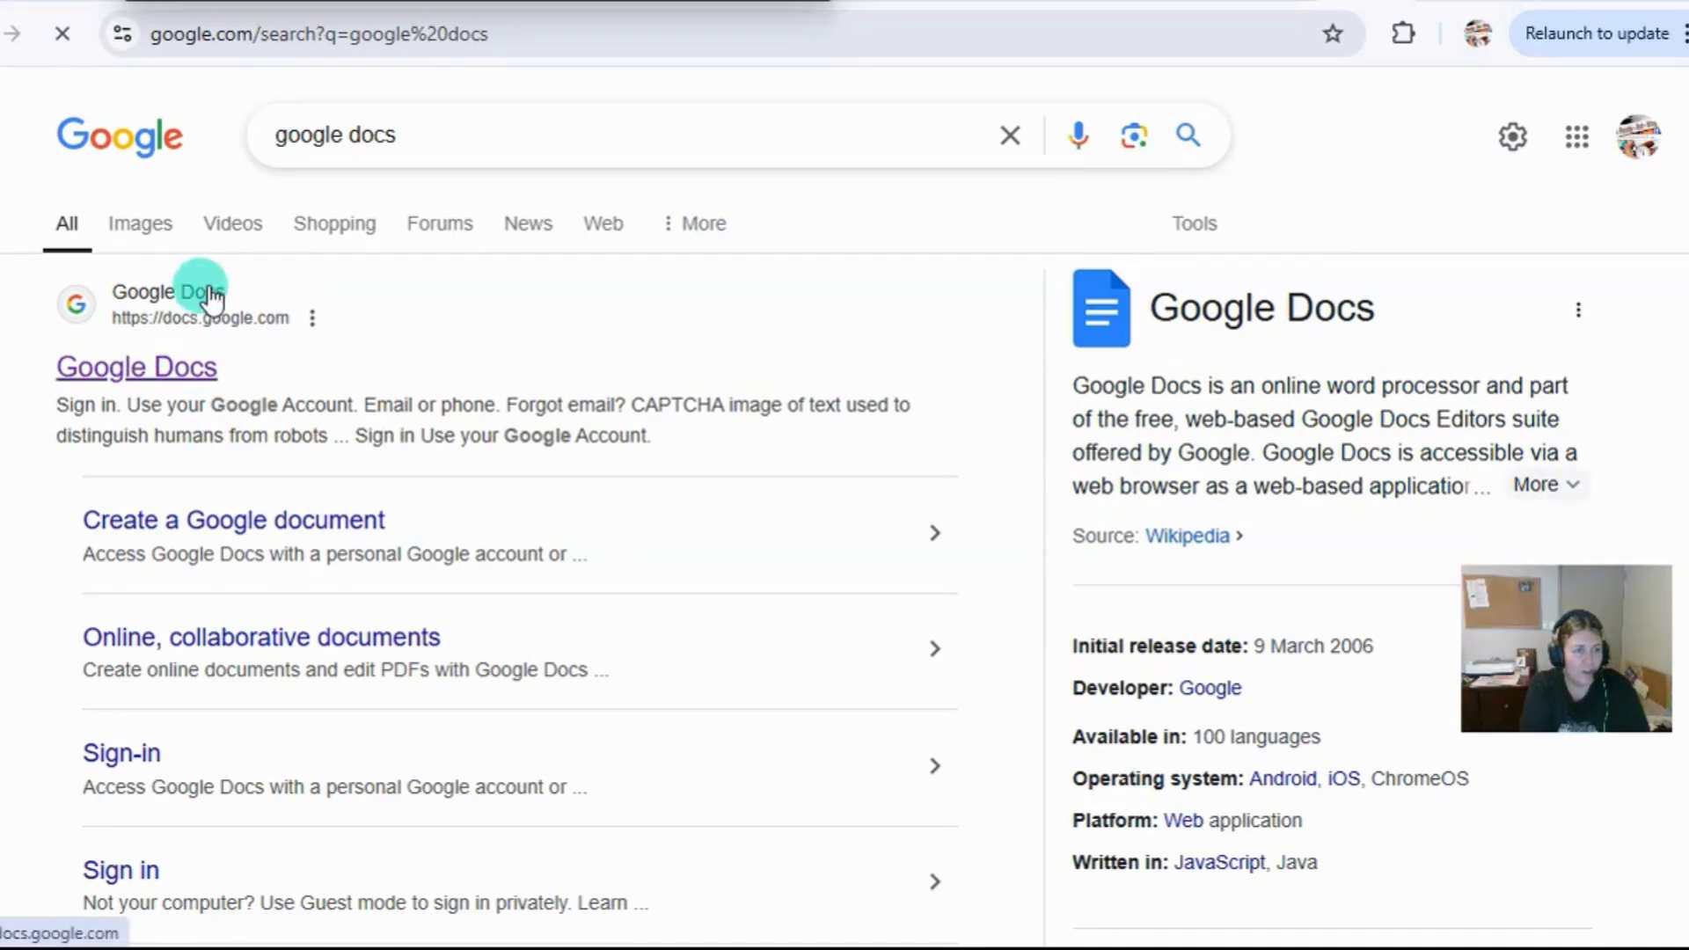
{"action": "left_click", "coordinate": [112, 375]}
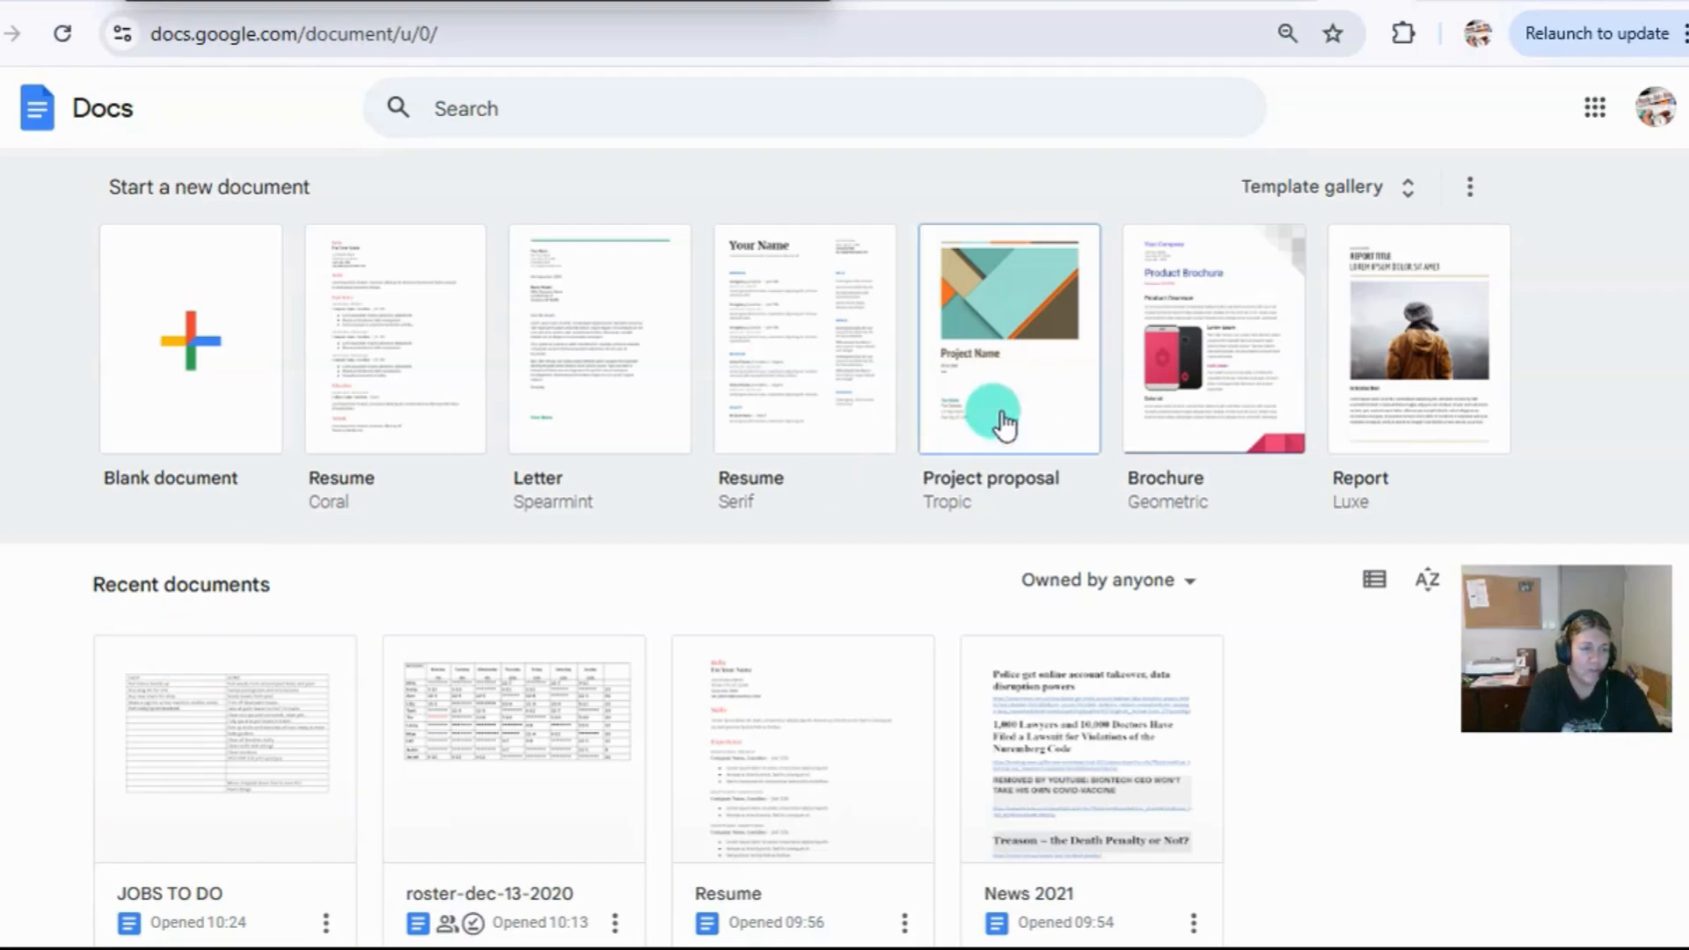
Create a blank document and enter the text "Hello how are you" on its first line.
{"action": "left_click", "coordinate": [195, 365]}
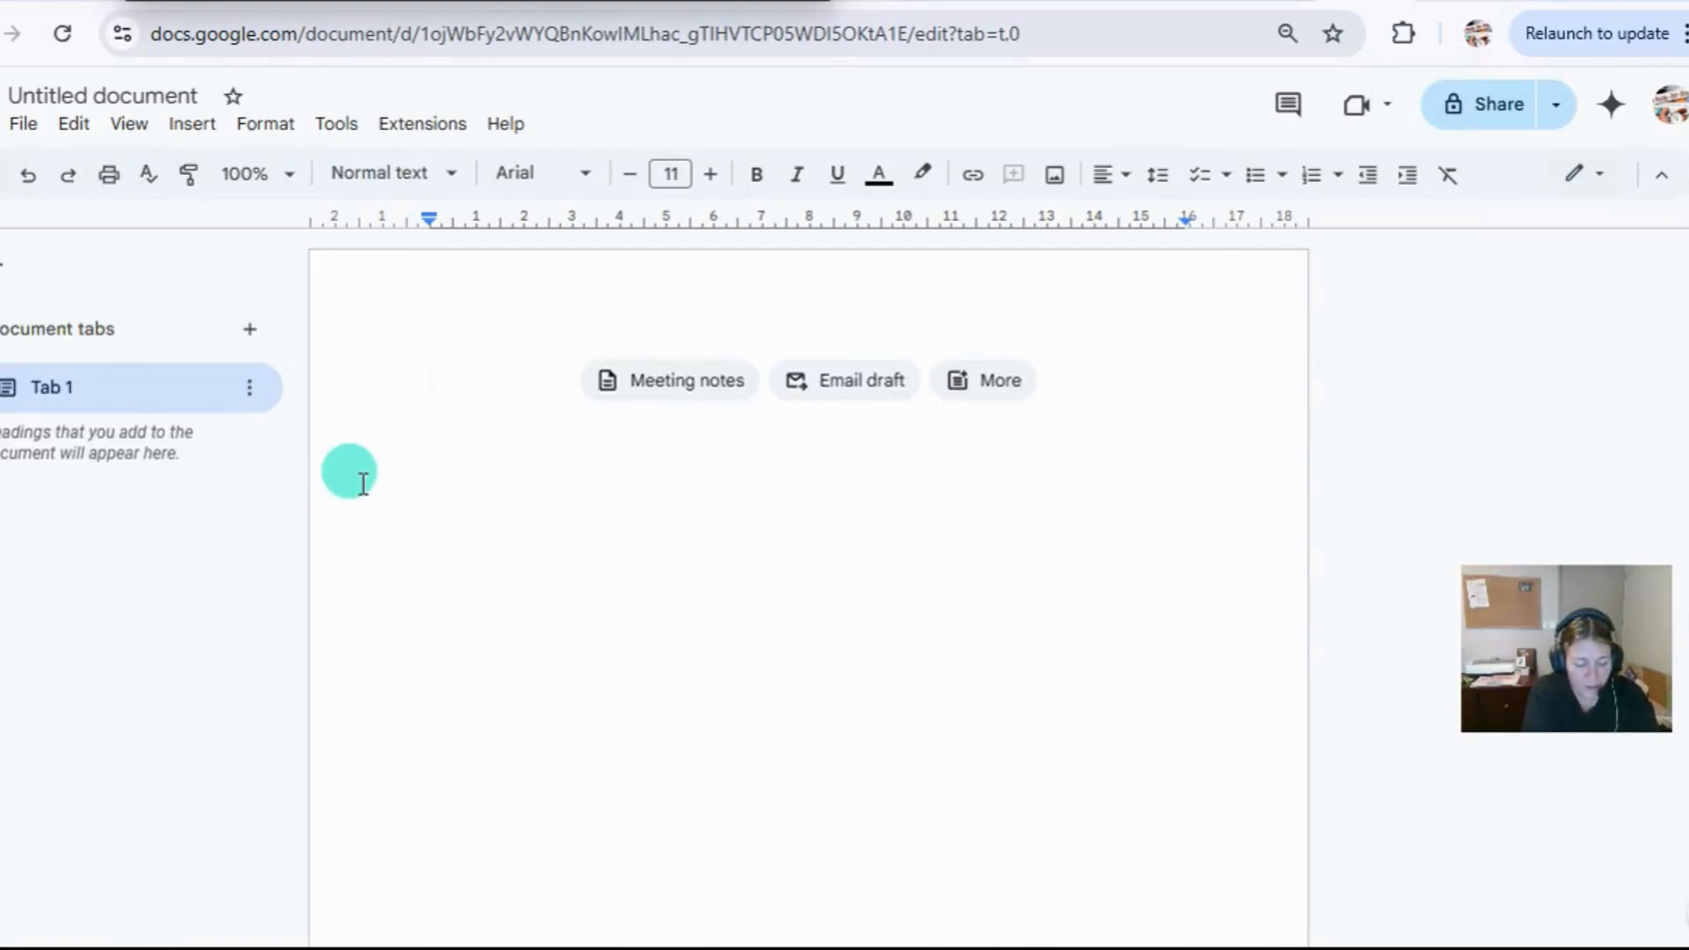
{"action": "type", "text": "hello how a"}
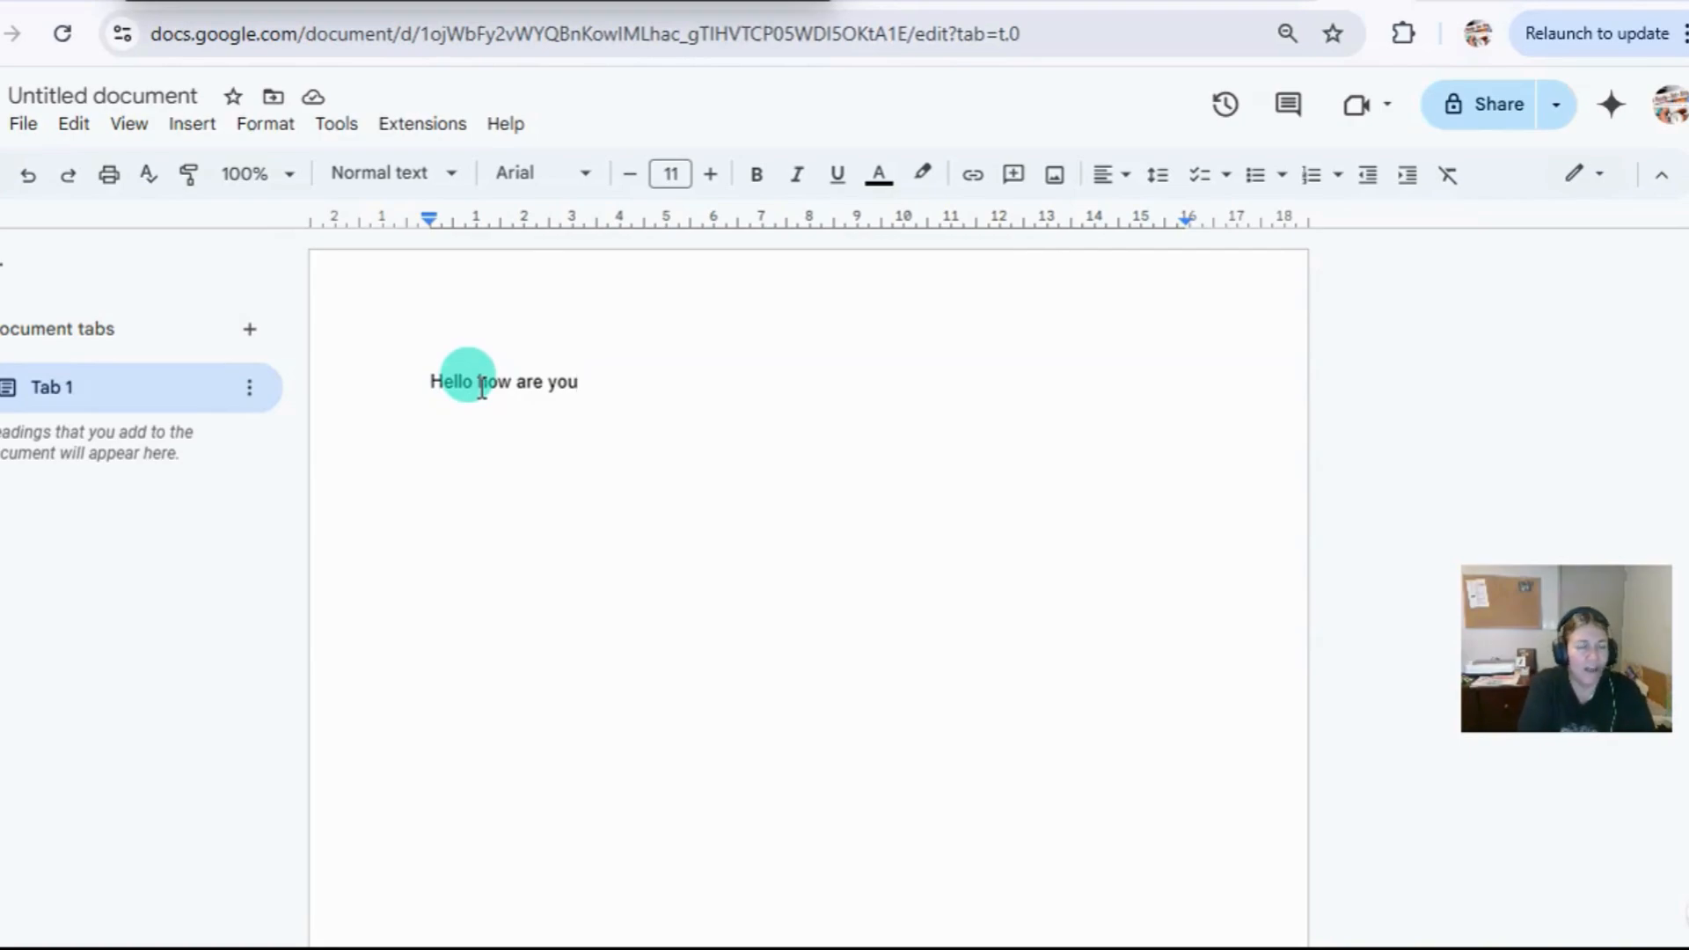
Insert a table with four columns and three rows under the greeting, and add an empty line below it.
{"action": "left_click", "coordinate": [189, 130]}
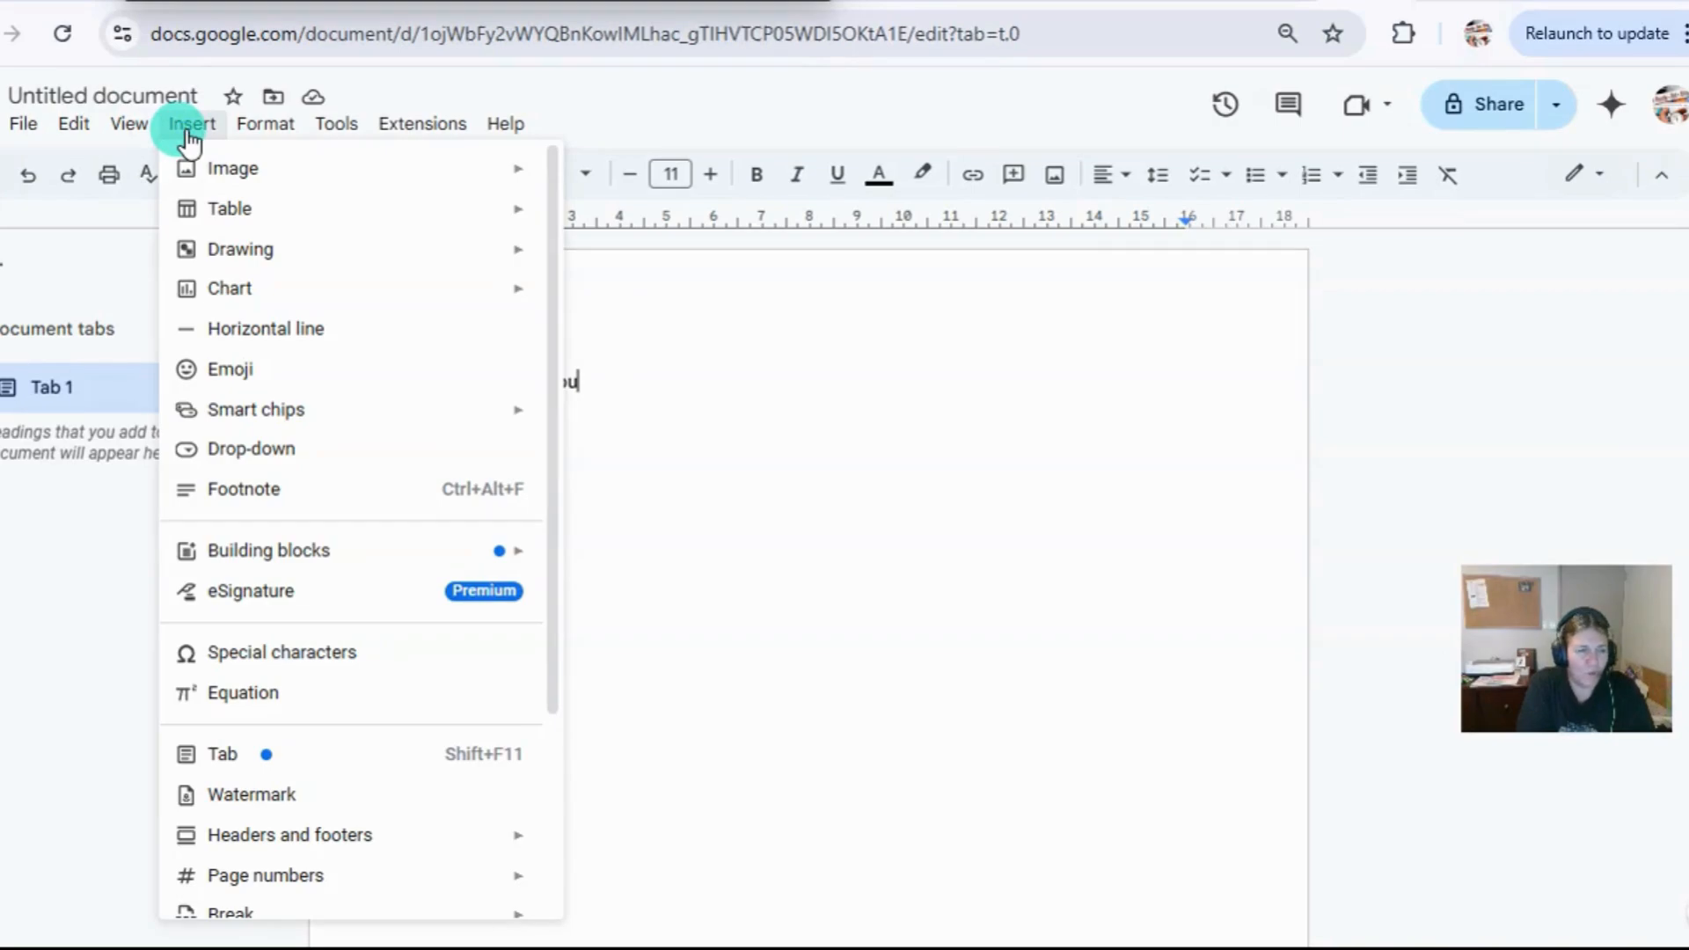
{"action": "mouse_move", "coordinate": [226, 211]}
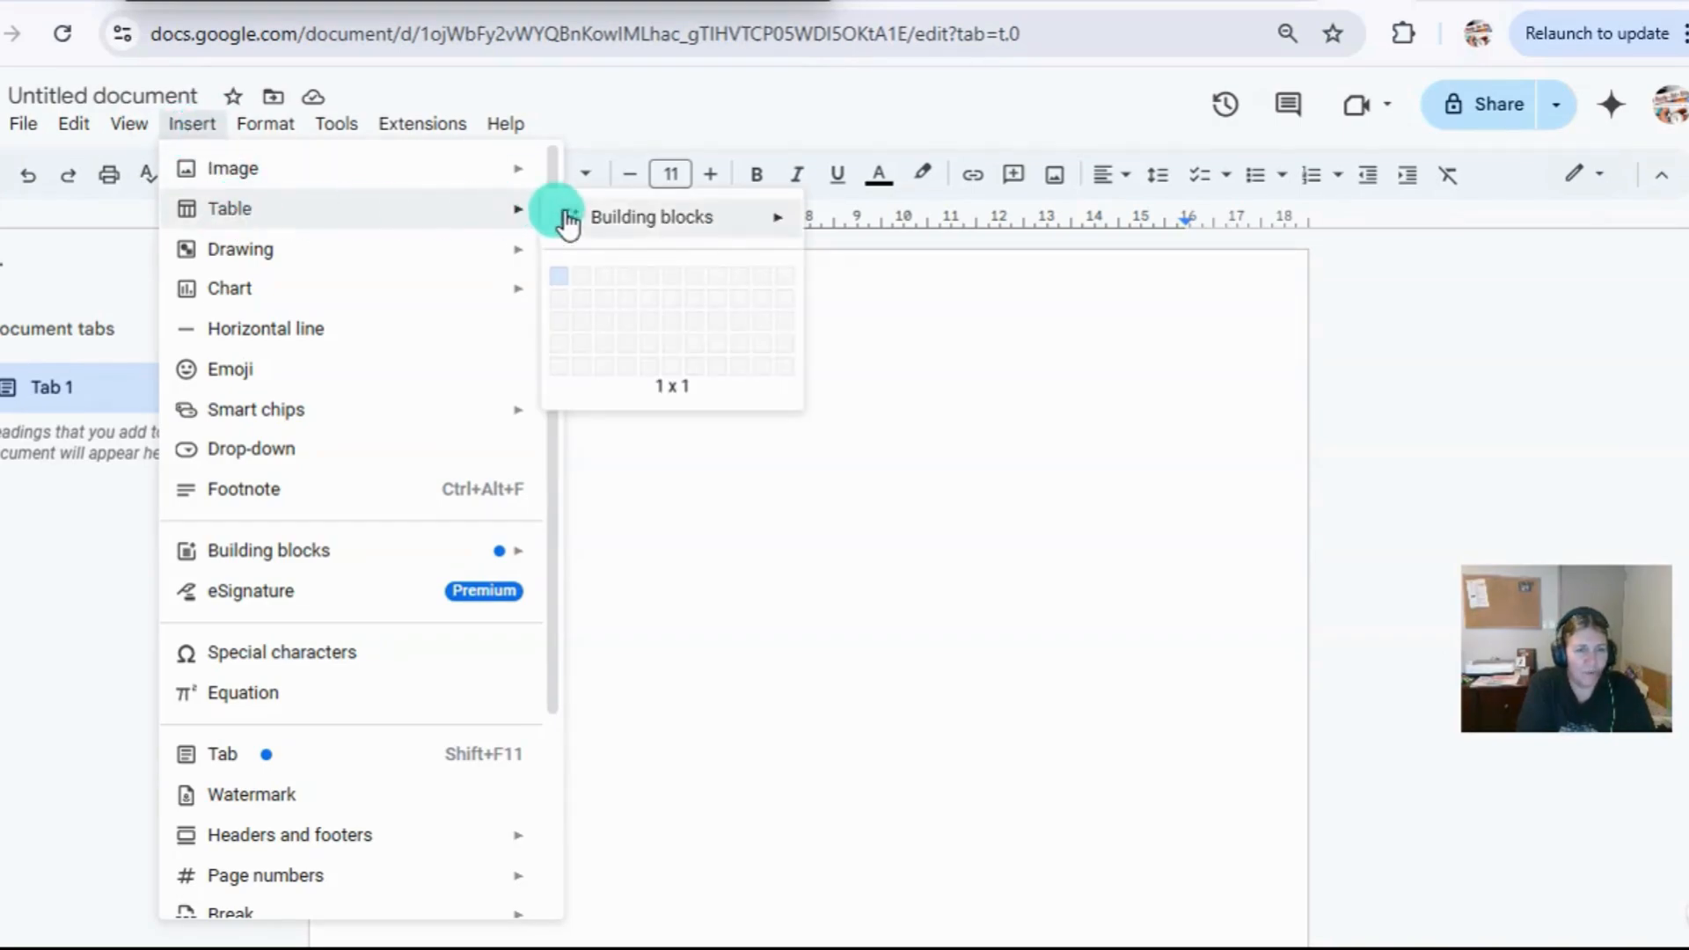
{"action": "left_click", "coordinate": [630, 329]}
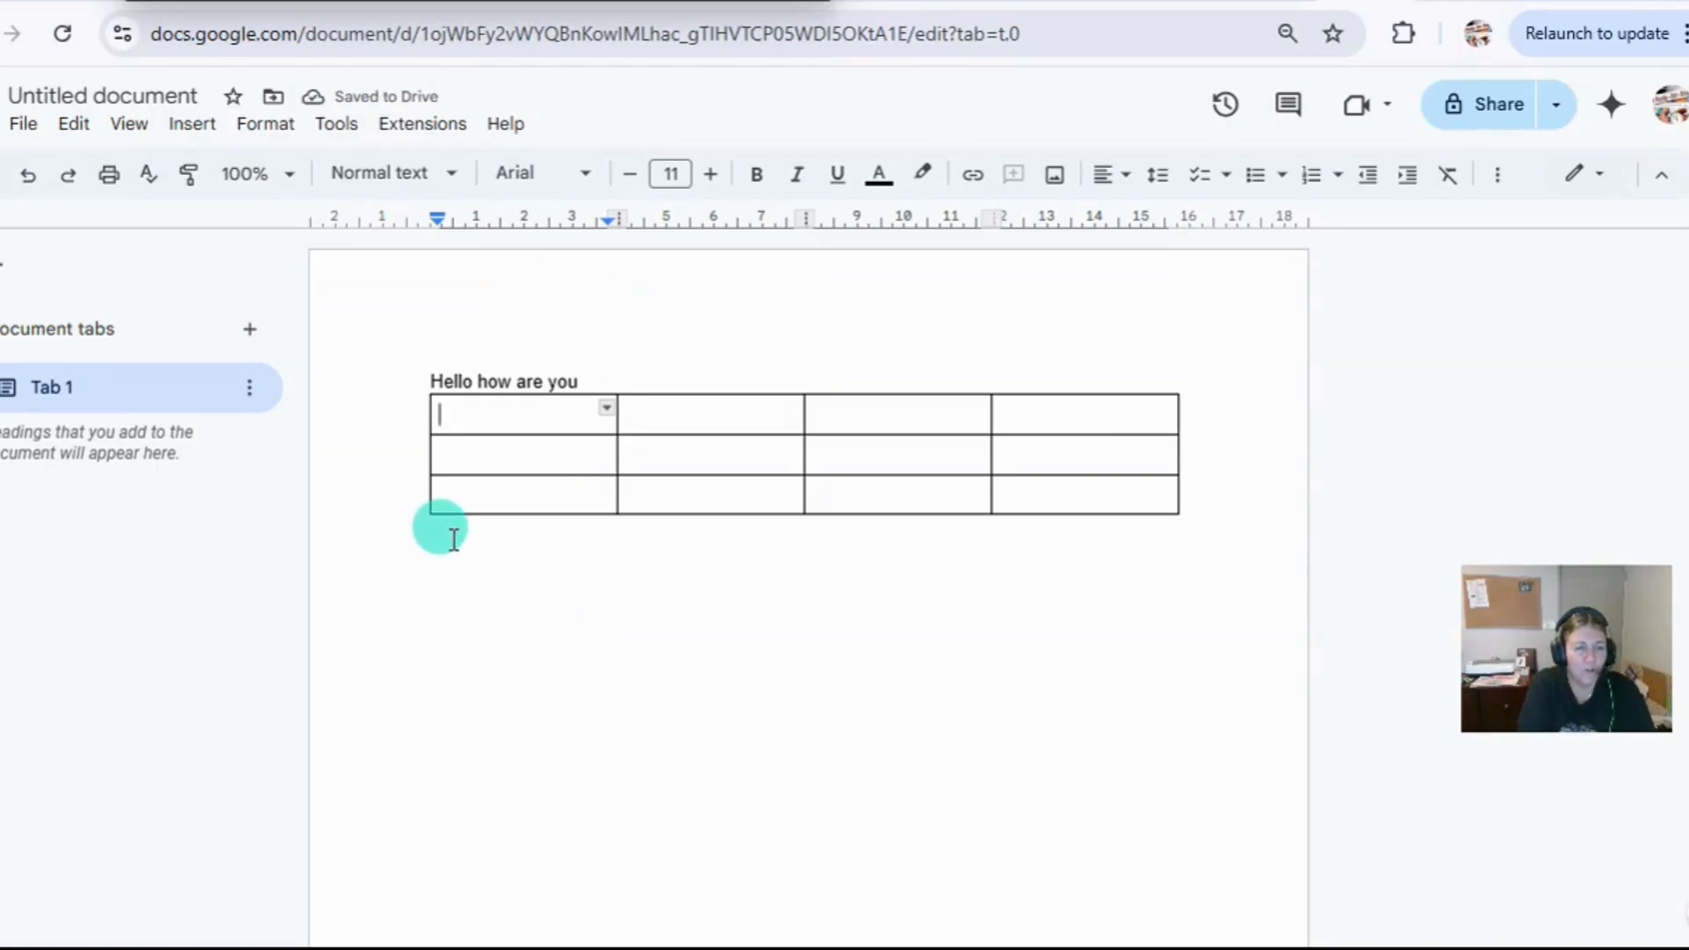
{"action": "left_click", "coordinate": [1273, 528]}
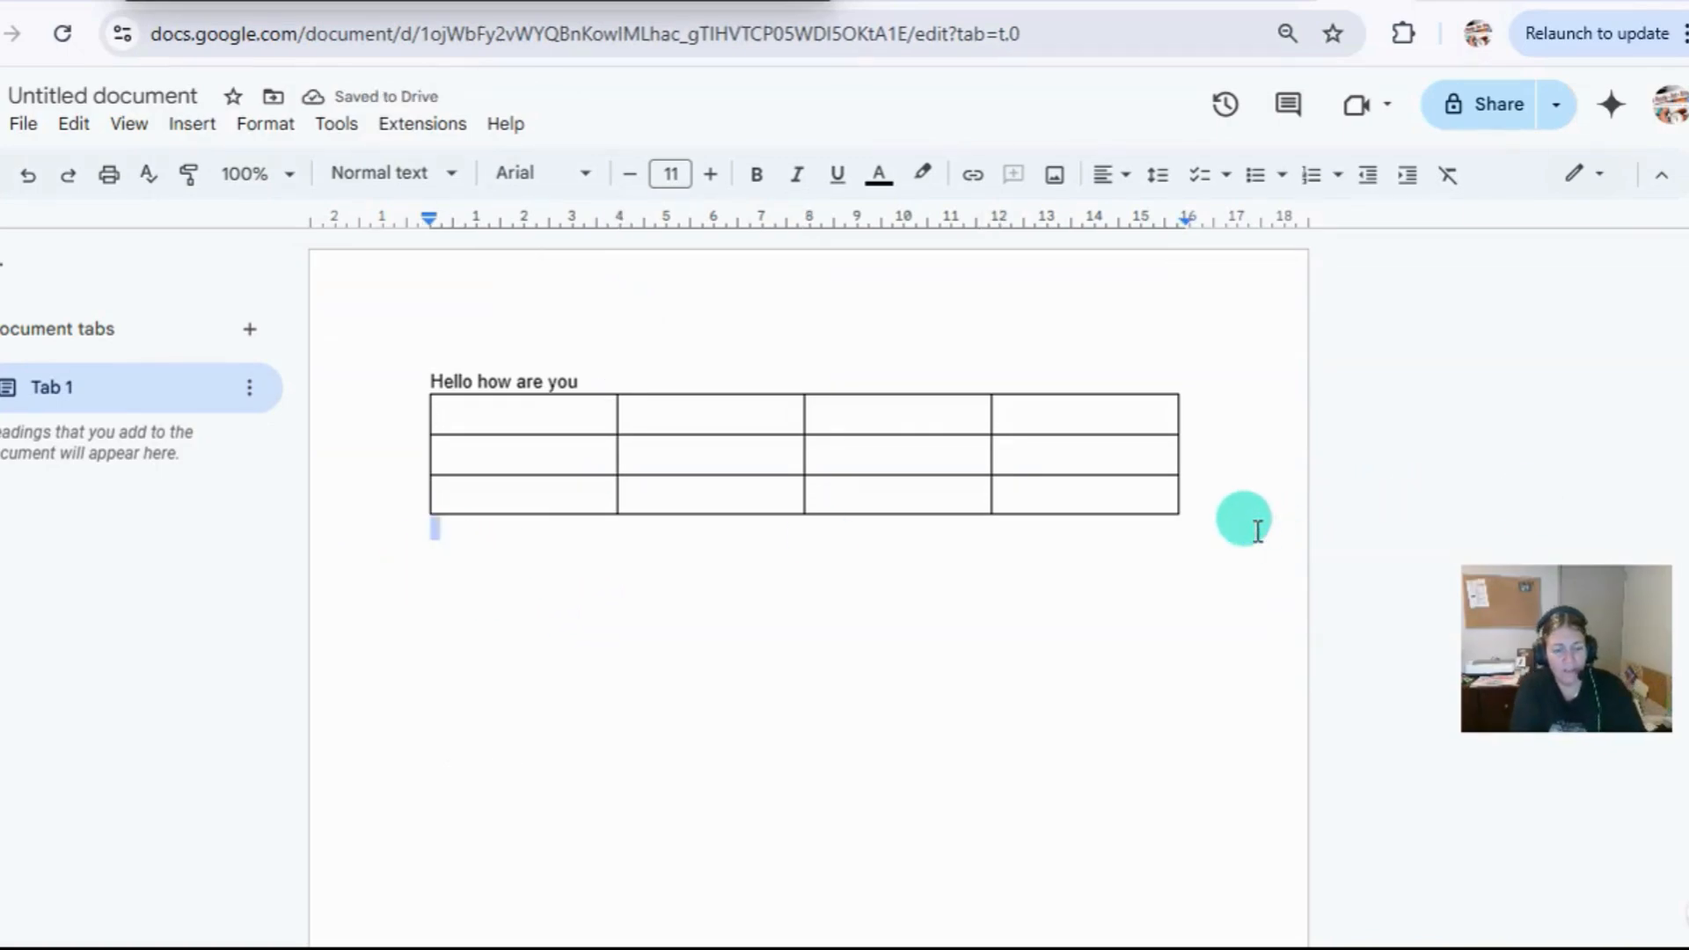
{"action": "key", "text": "Return"}
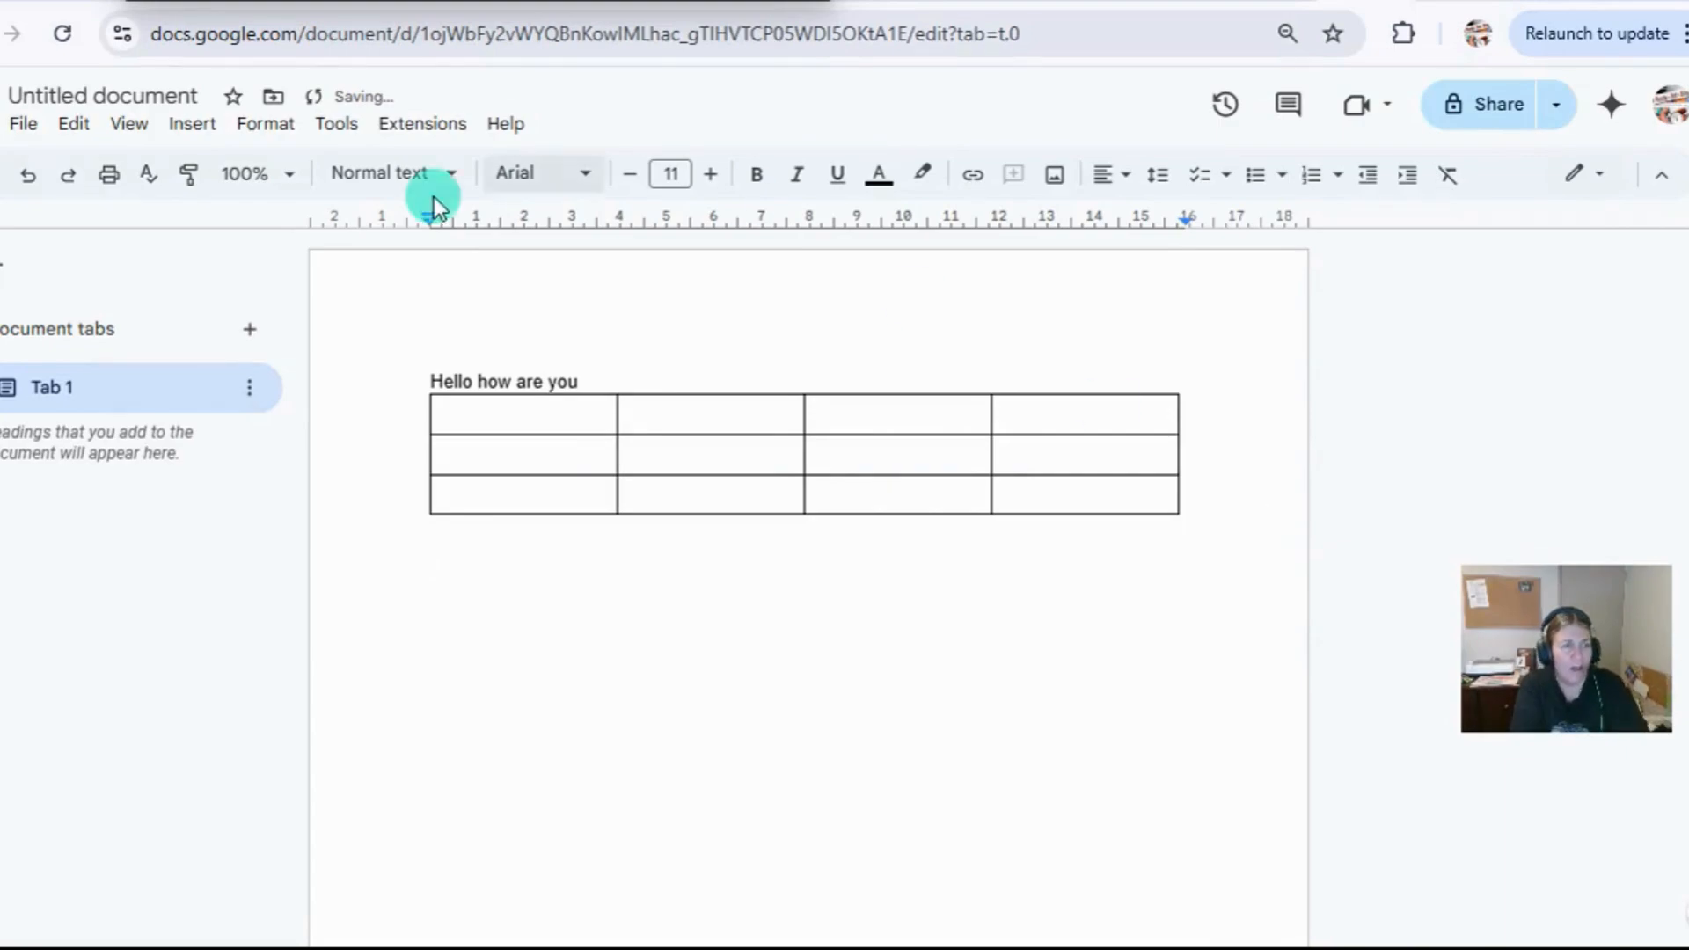
Insert a new drawing of three straight lines below the table, one nearly horizontal and two meeting in a V.
{"action": "left_click", "coordinate": [186, 124]}
{"action": "mouse_move", "coordinate": [233, 169]}
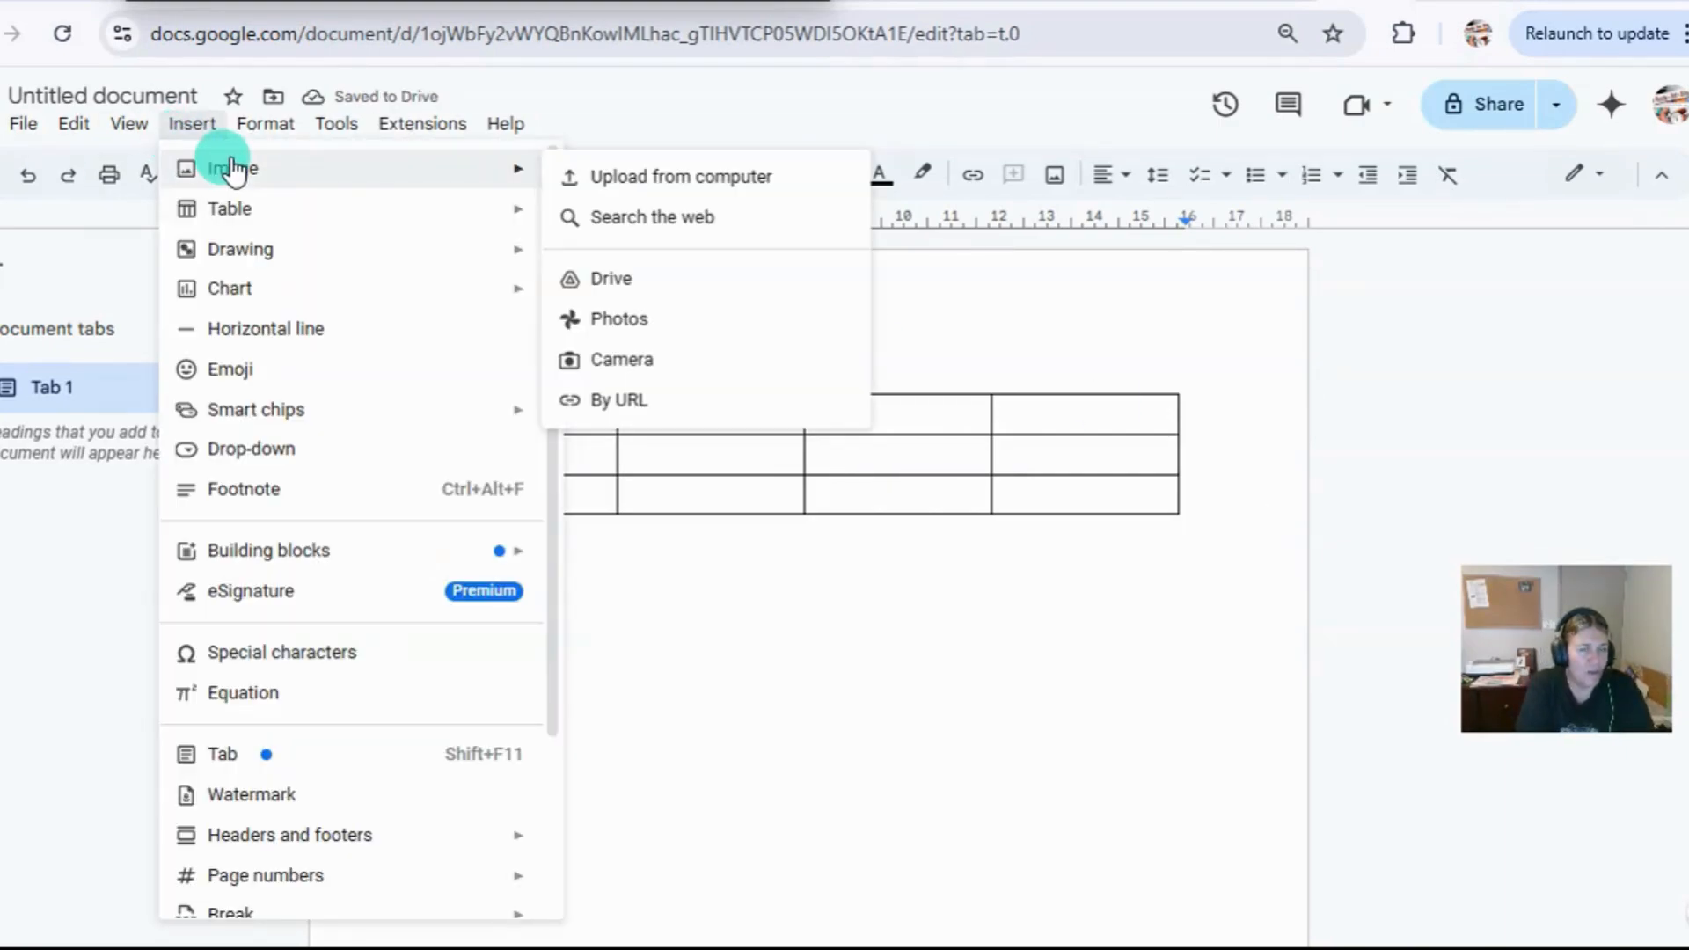
{"action": "left_click", "coordinate": [717, 181]}
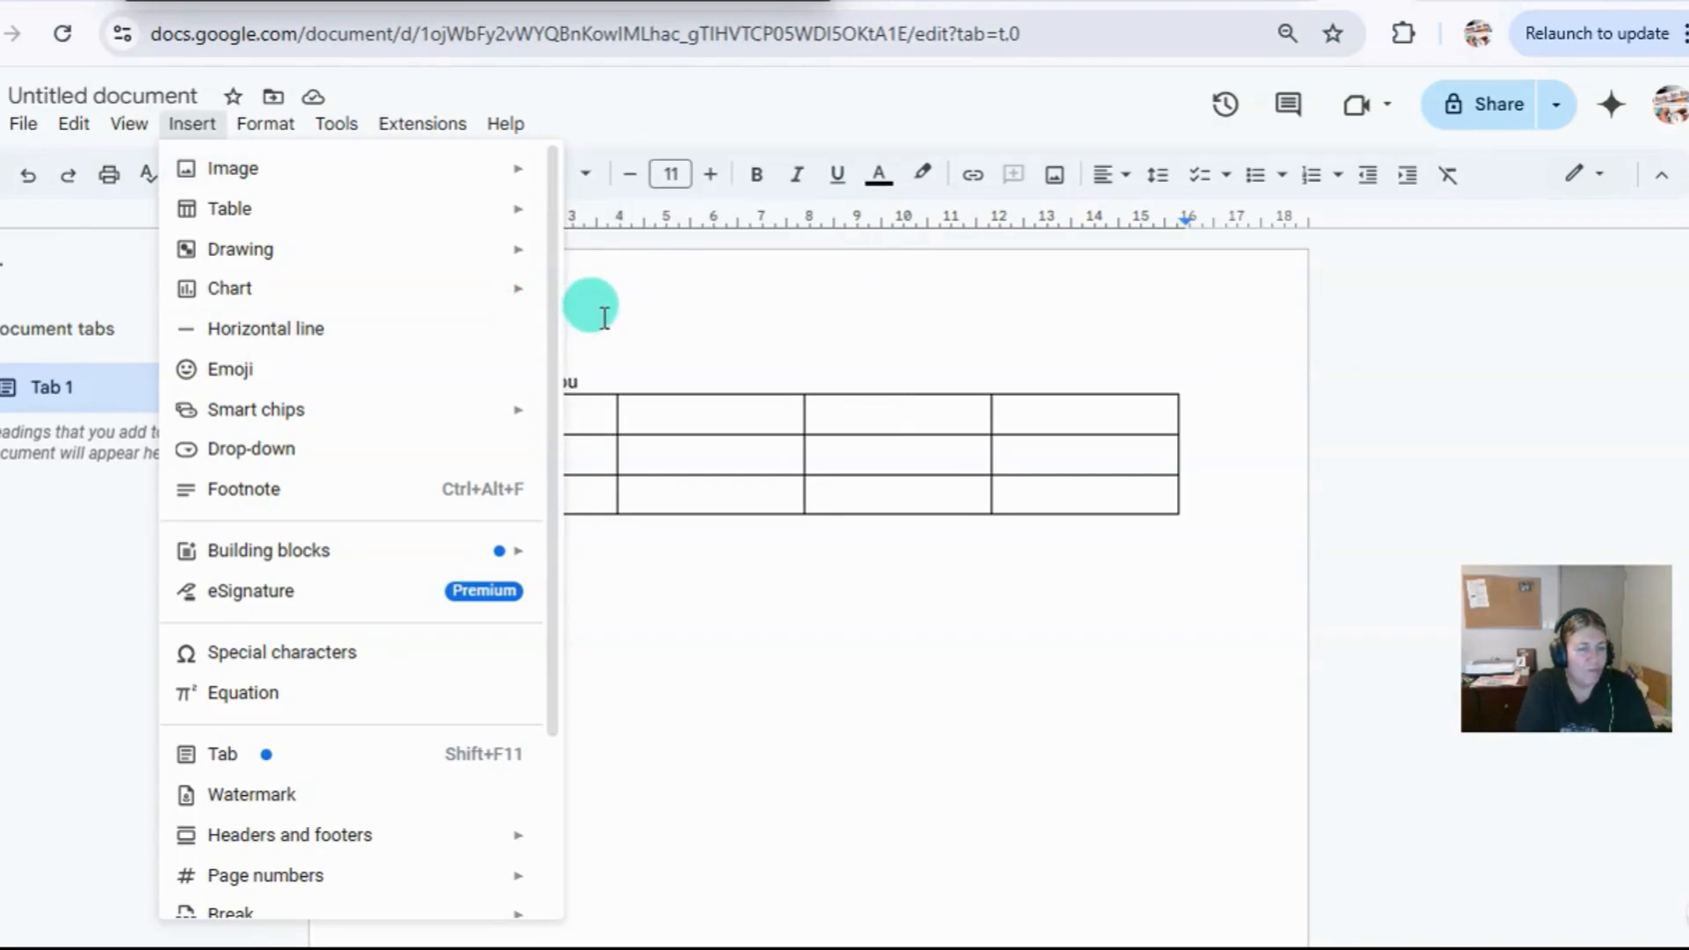
{"action": "mouse_move", "coordinate": [268, 257]}
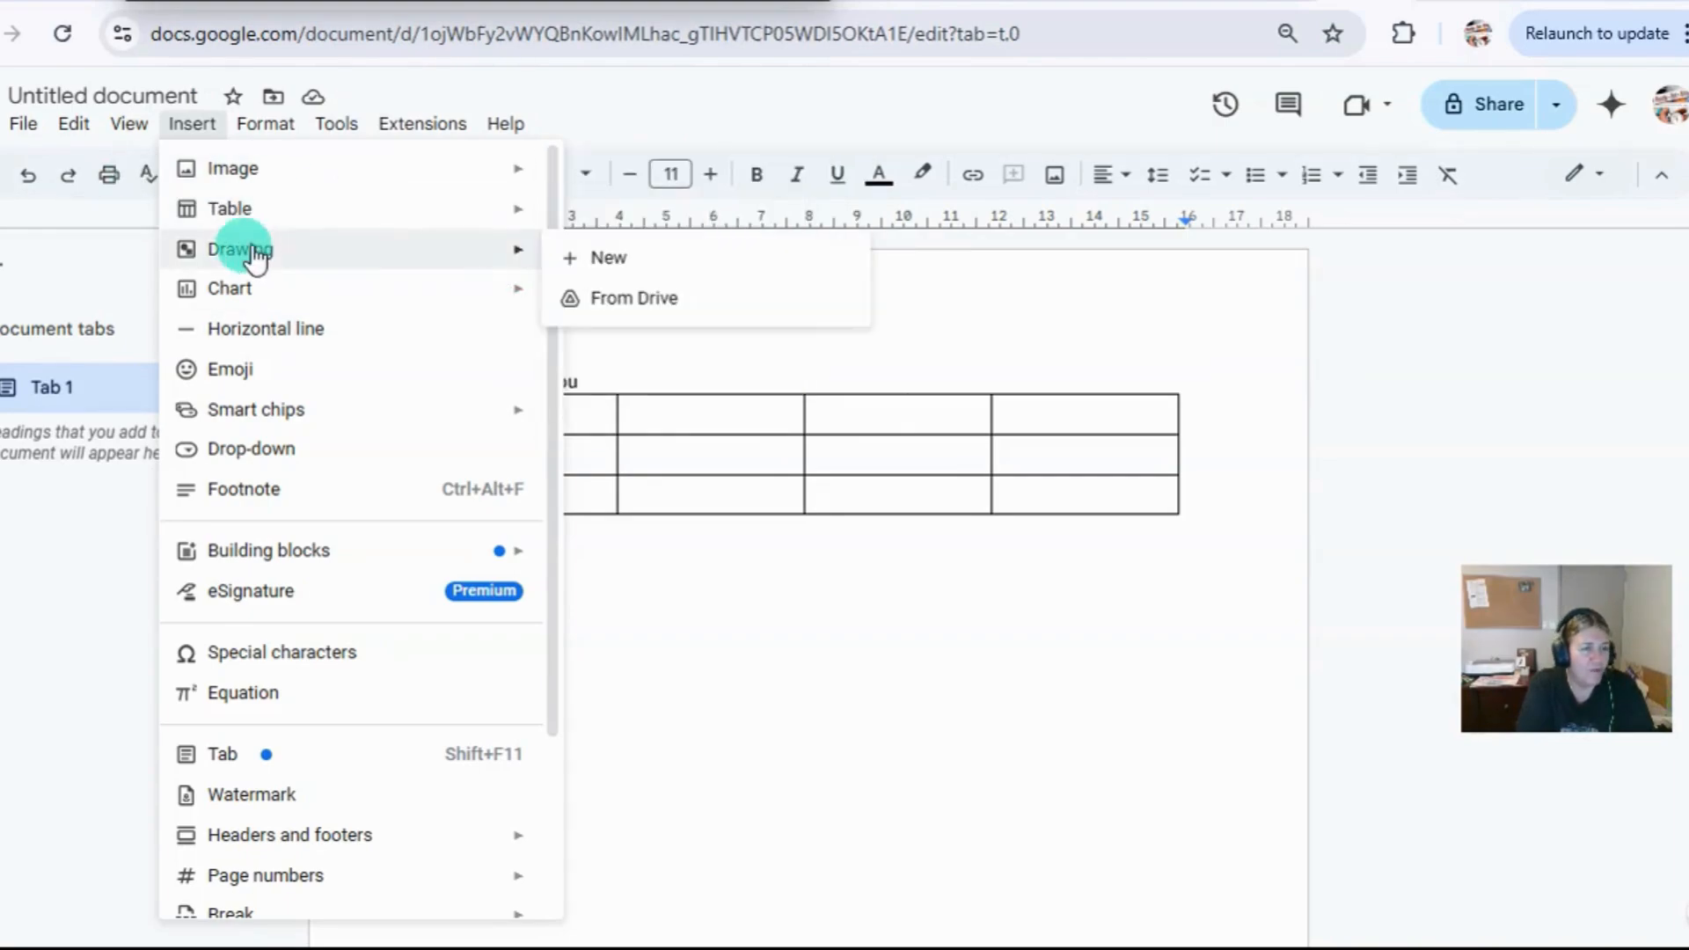
{"action": "left_click", "coordinate": [616, 264]}
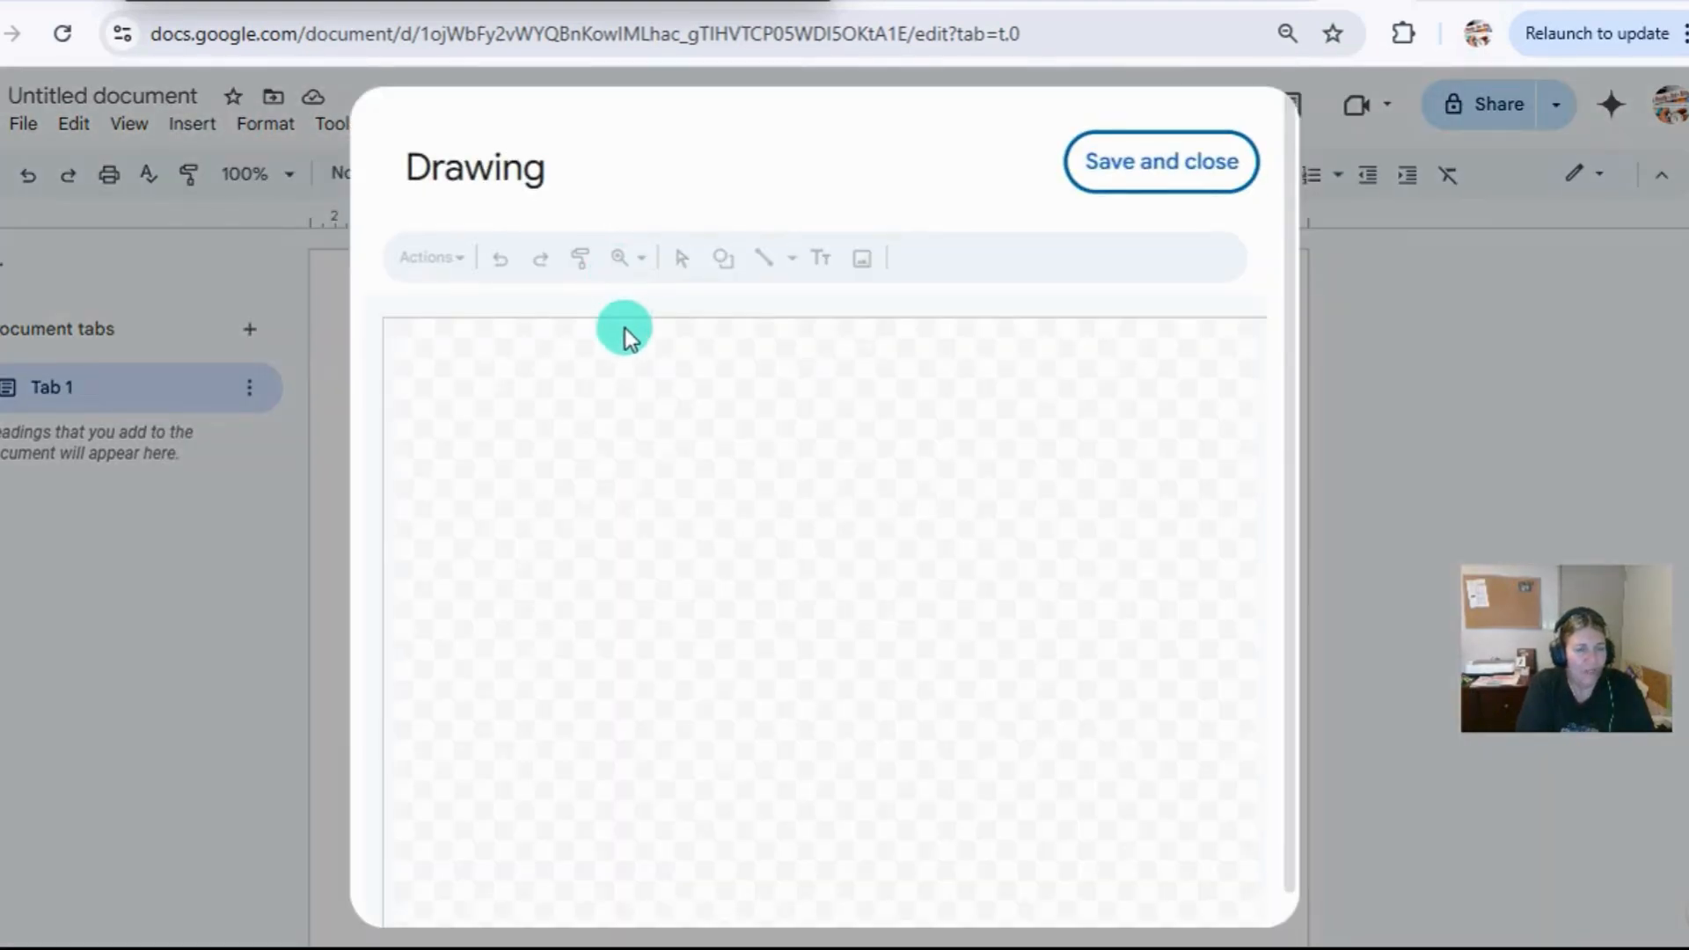
{"action": "mouse_move", "coordinate": [536, 483]}
{"action": "left_mouse_down"}
{"action": "mouse_move", "coordinate": [795, 437]}
{"action": "mouse_move", "coordinate": [837, 630]}
{"action": "mouse_move", "coordinate": [1133, 711]}
{"action": "left_mouse_up"}
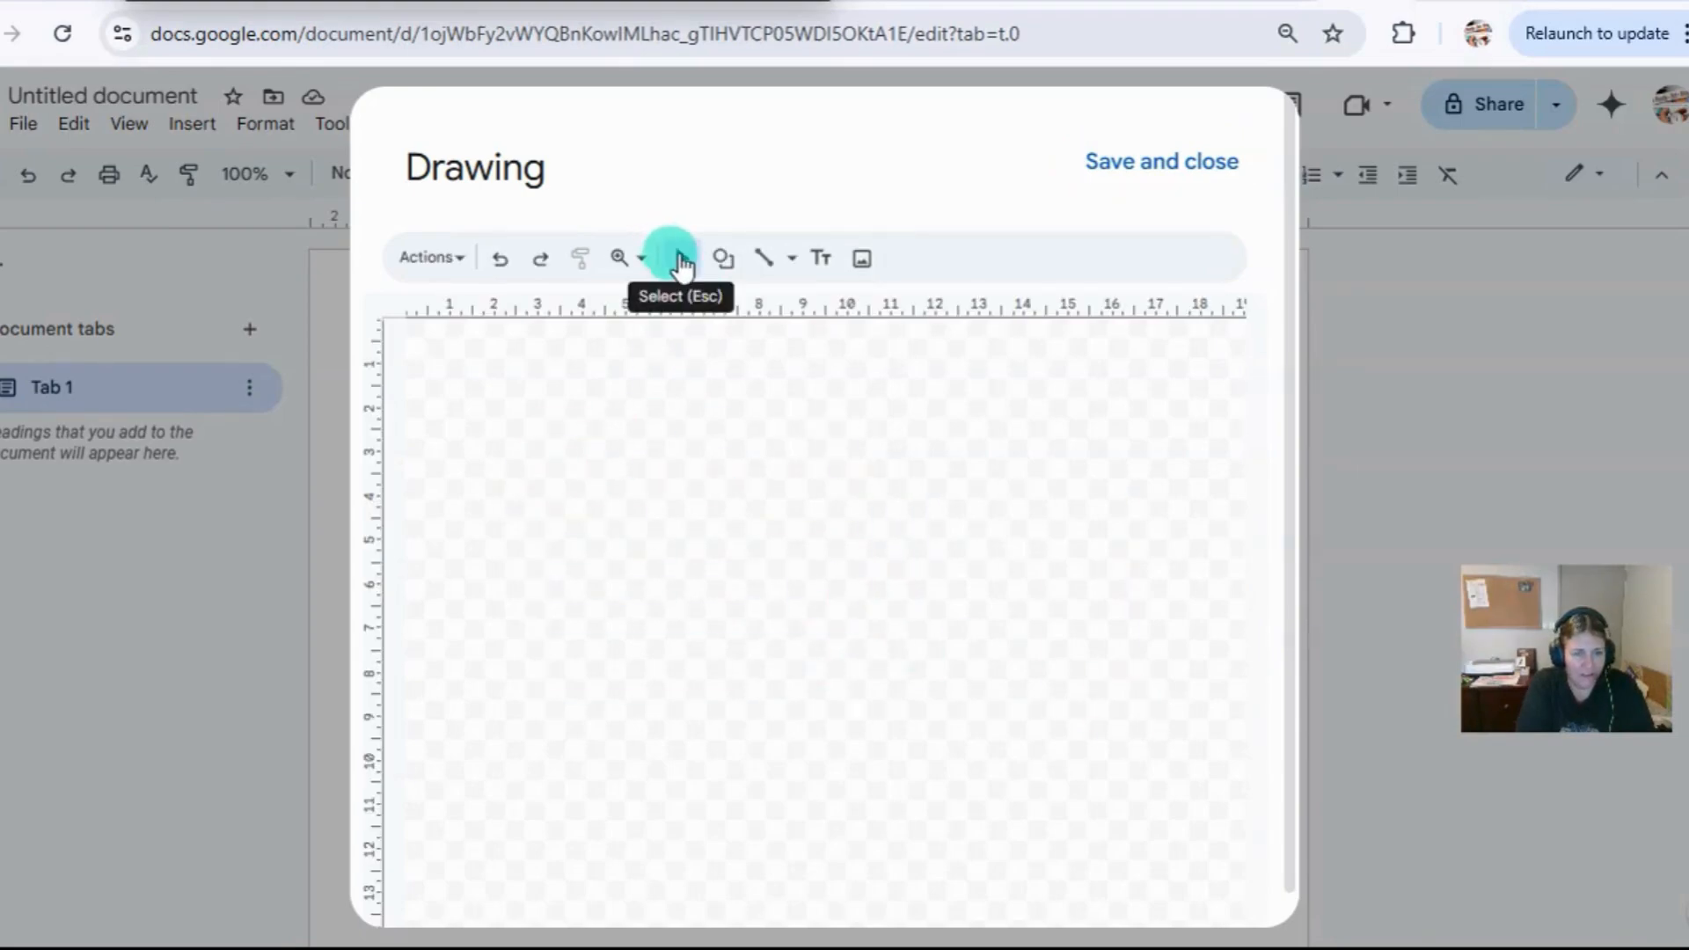
{"action": "left_click", "coordinate": [762, 257]}
{"action": "mouse_move", "coordinate": [498, 406]}
{"action": "left_mouse_down"}
{"action": "mouse_move", "coordinate": [1071, 577]}
{"action": "mouse_move", "coordinate": [1064, 700]}
{"action": "left_mouse_up"}
{"action": "left_click_drag", "start_coordinate": [1177, 411], "coordinate": [393, 411]}
{"action": "left_click", "coordinate": [1189, 373]}
{"action": "left_click_drag", "start_coordinate": [641, 735], "coordinate": [939, 667]}
{"action": "left_click", "coordinate": [940, 667]}
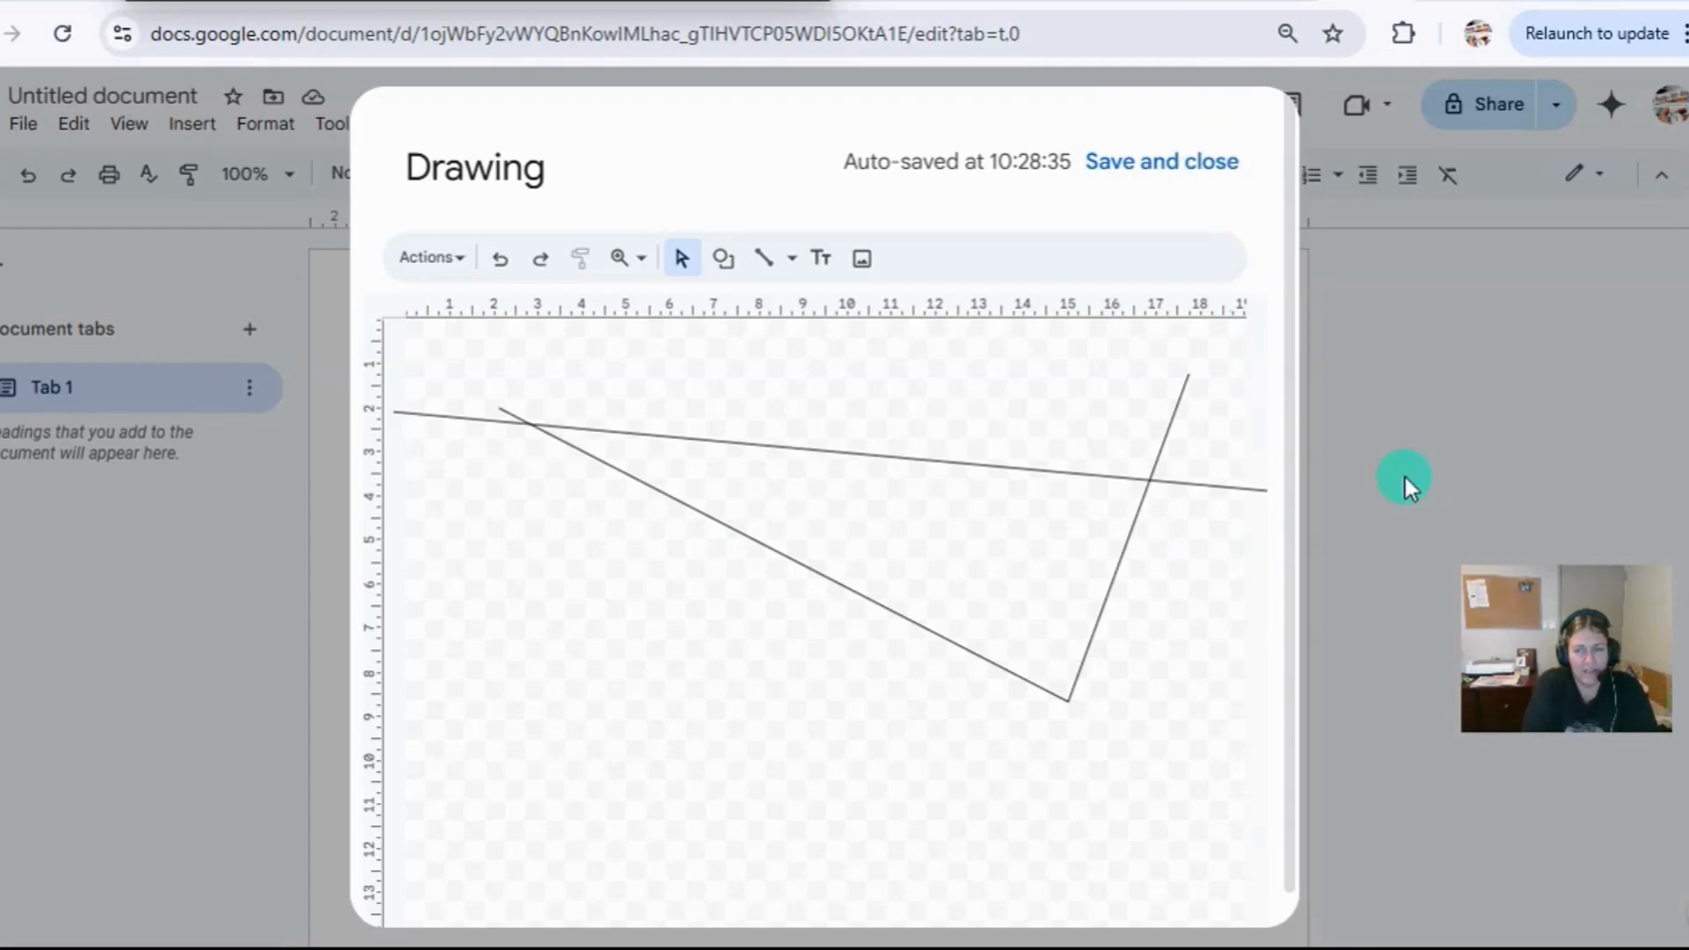
{"action": "left_click", "coordinate": [1157, 167]}
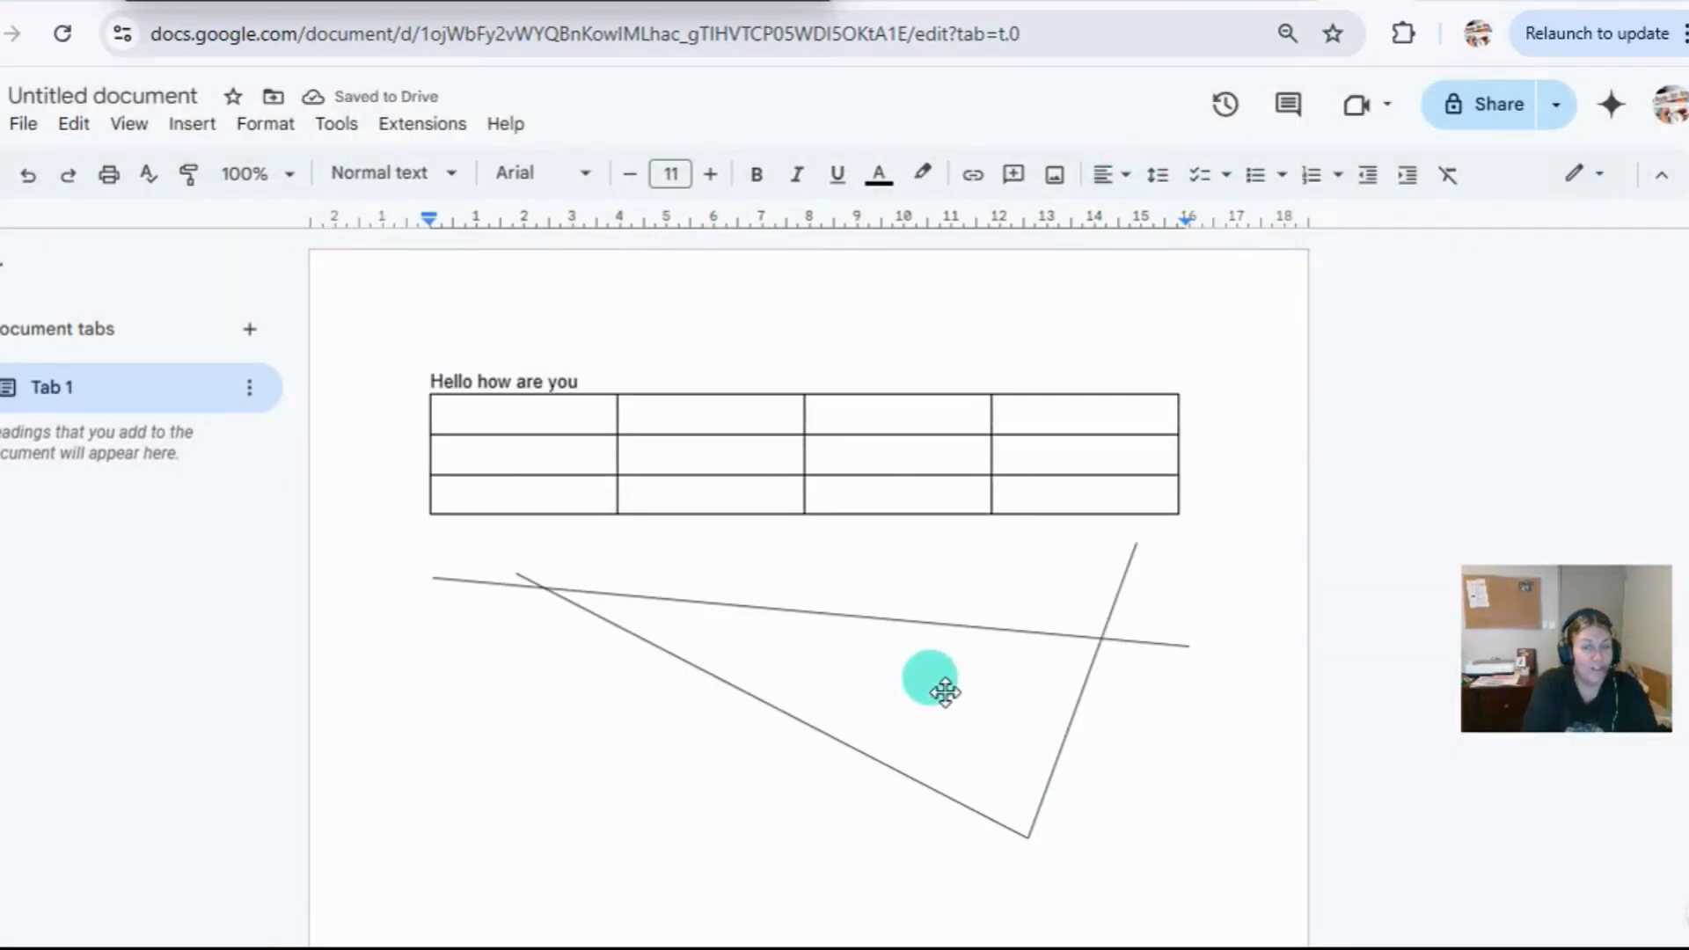
Delete the line drawing below the table.
{"action": "left_click", "coordinate": [880, 655]}
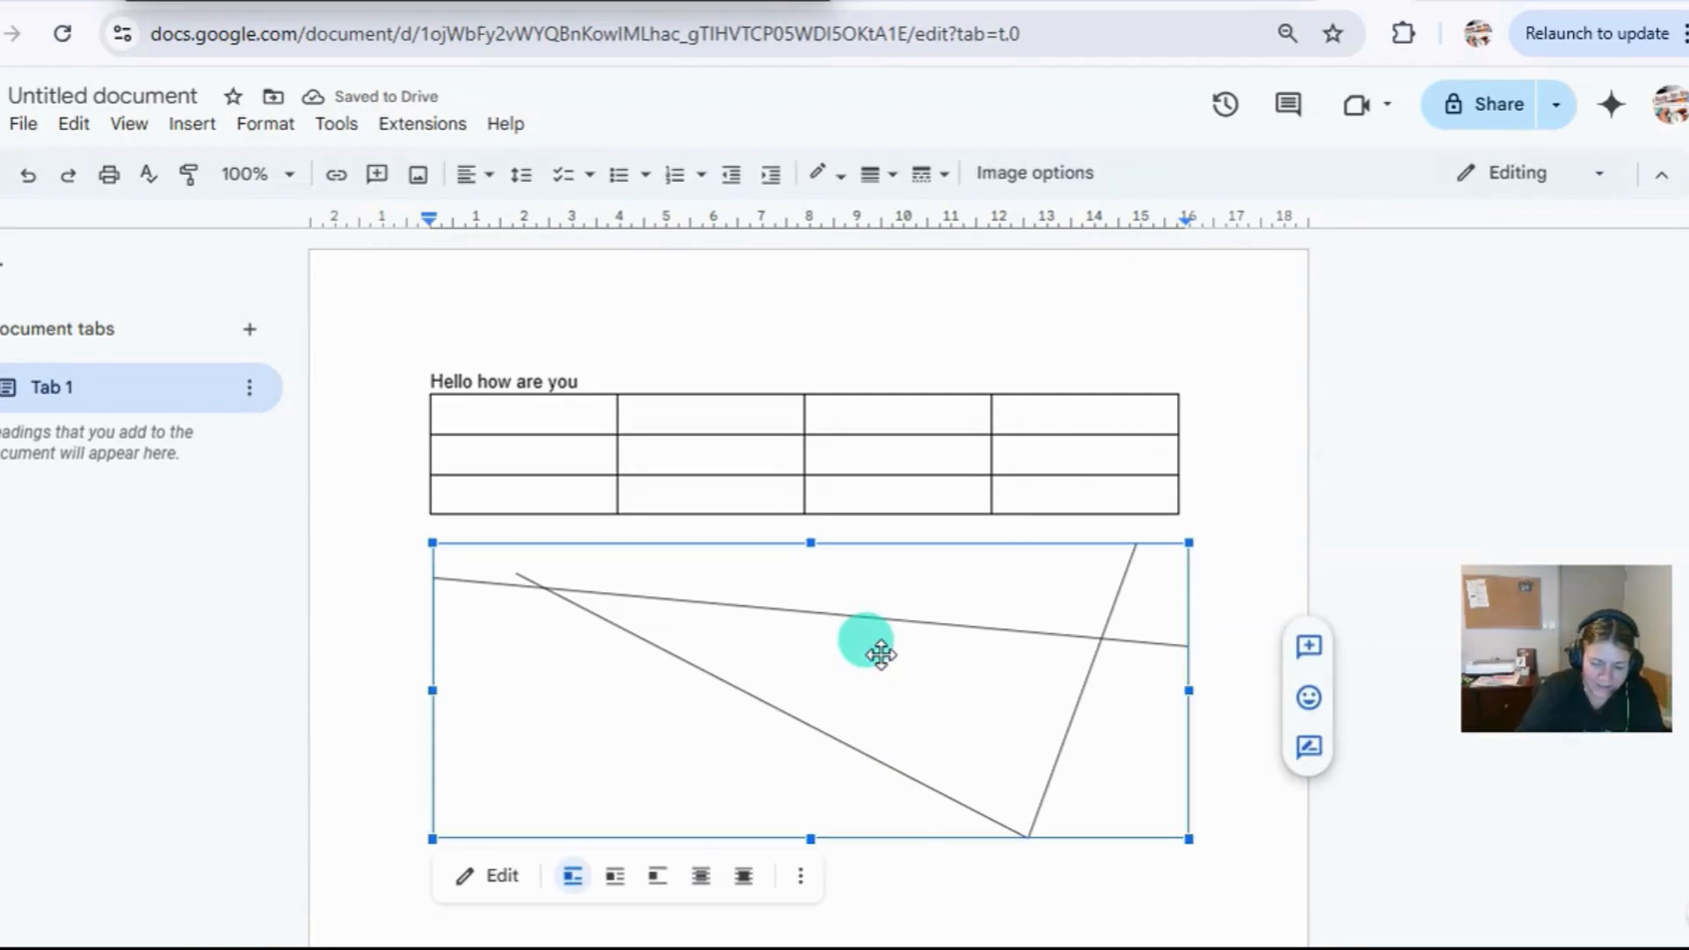
{"action": "key", "text": "Delete"}
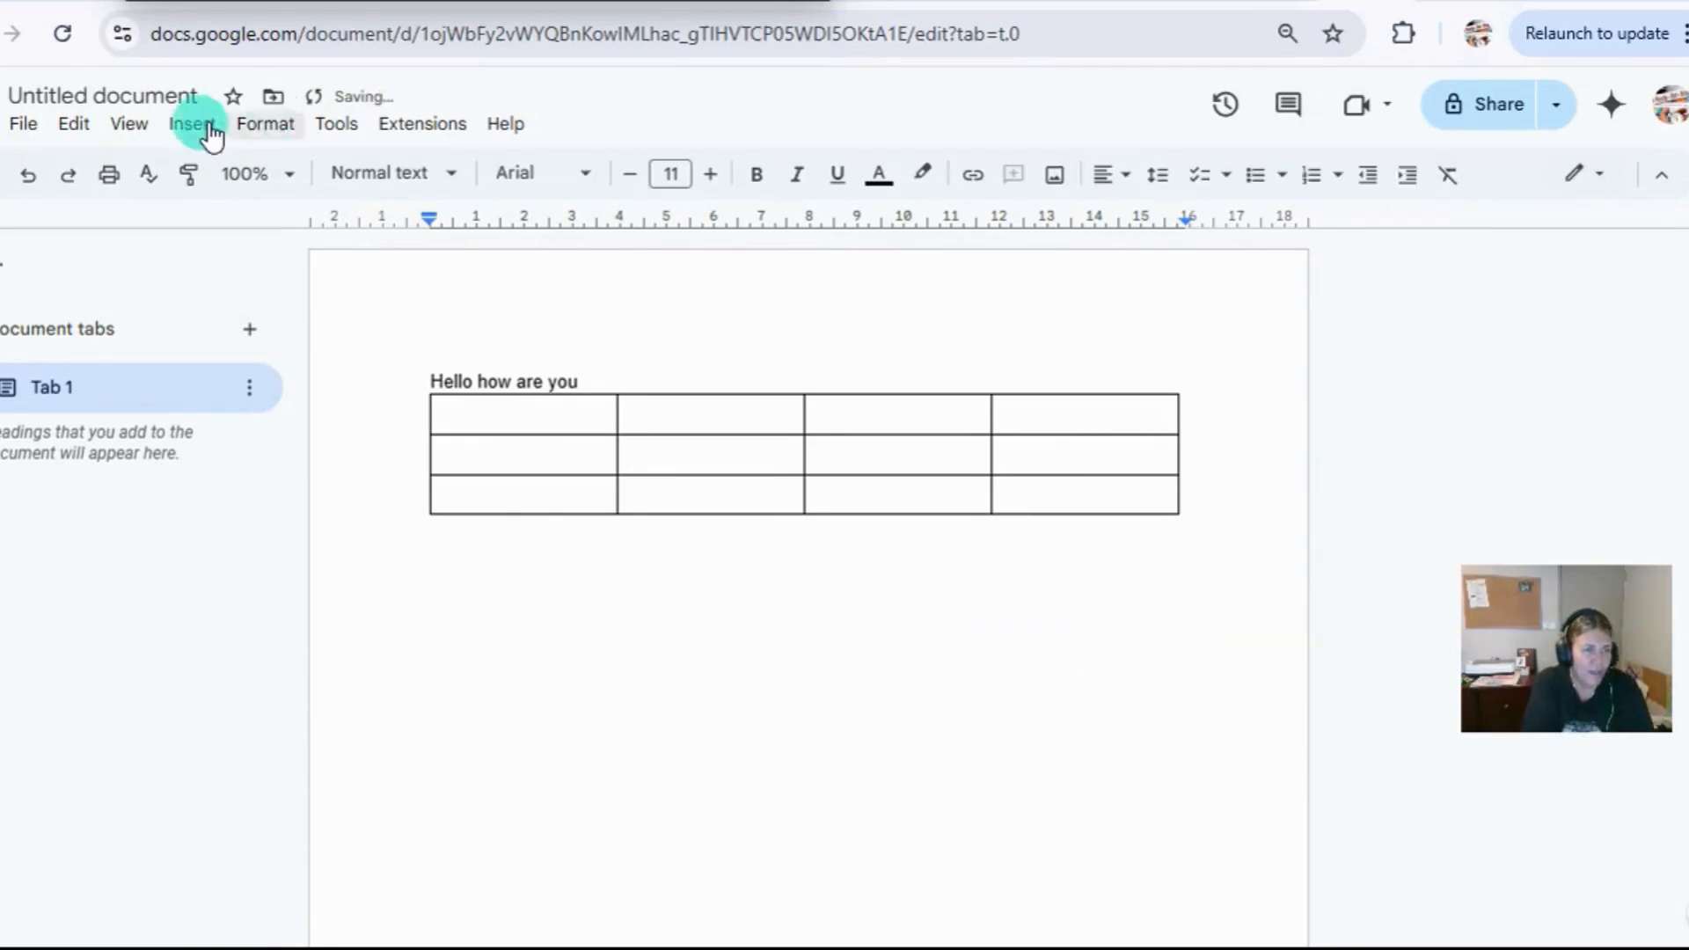
{"action": "left_click", "coordinate": [209, 128]}
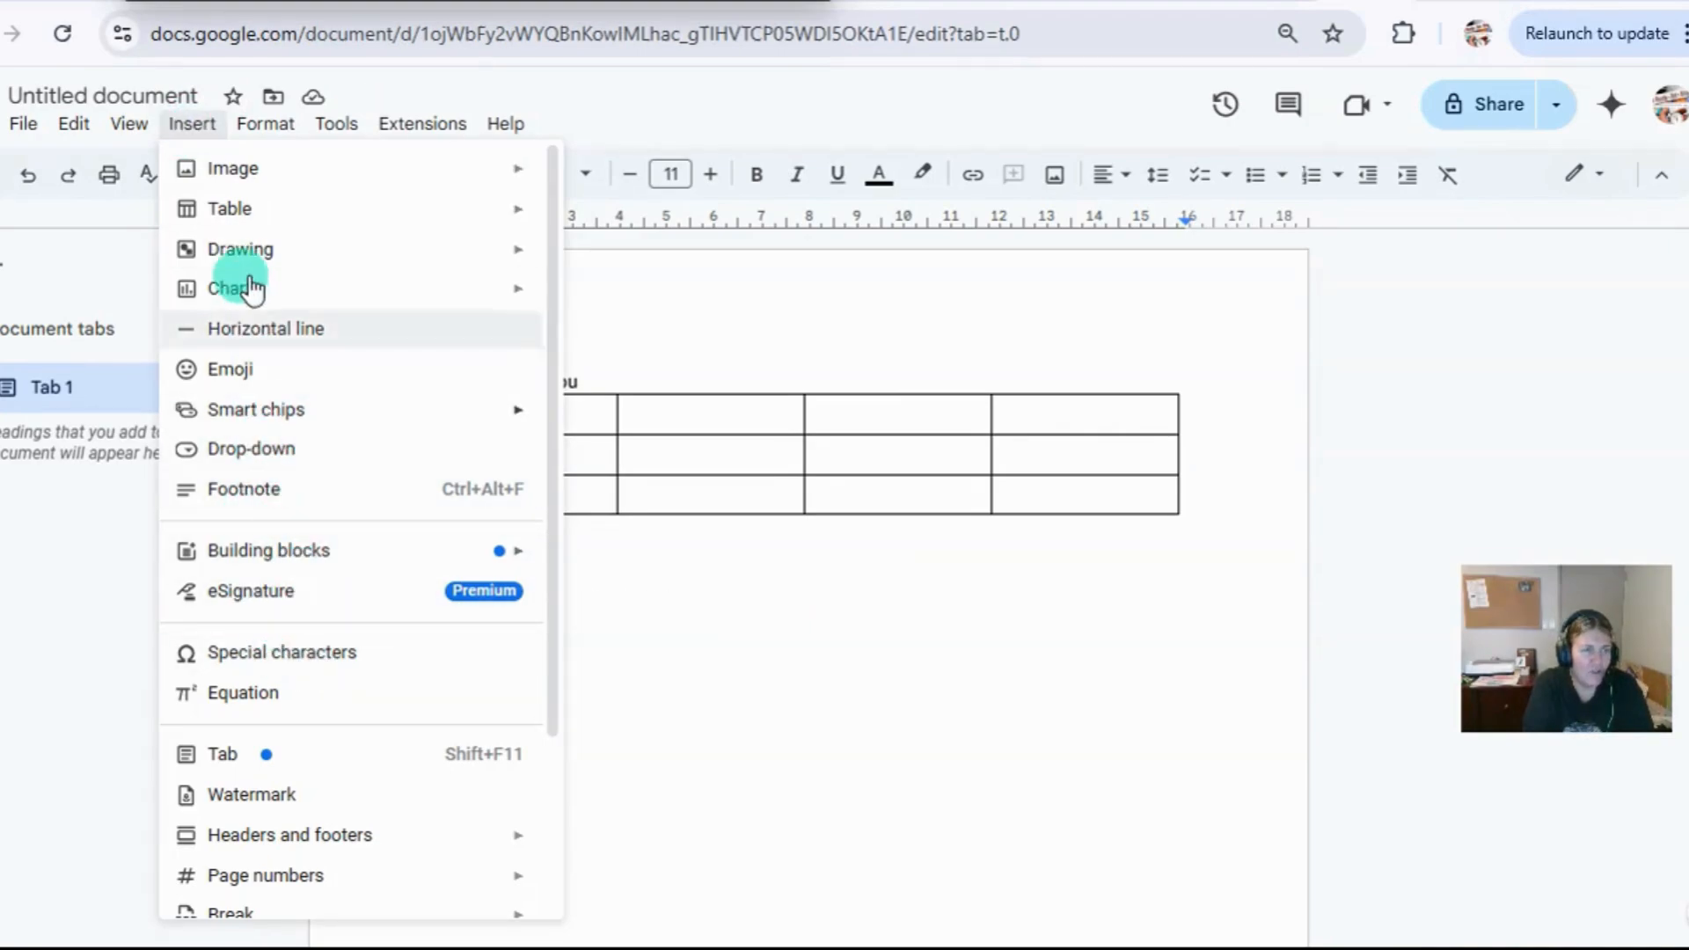
{"action": "mouse_move", "coordinate": [258, 132]}
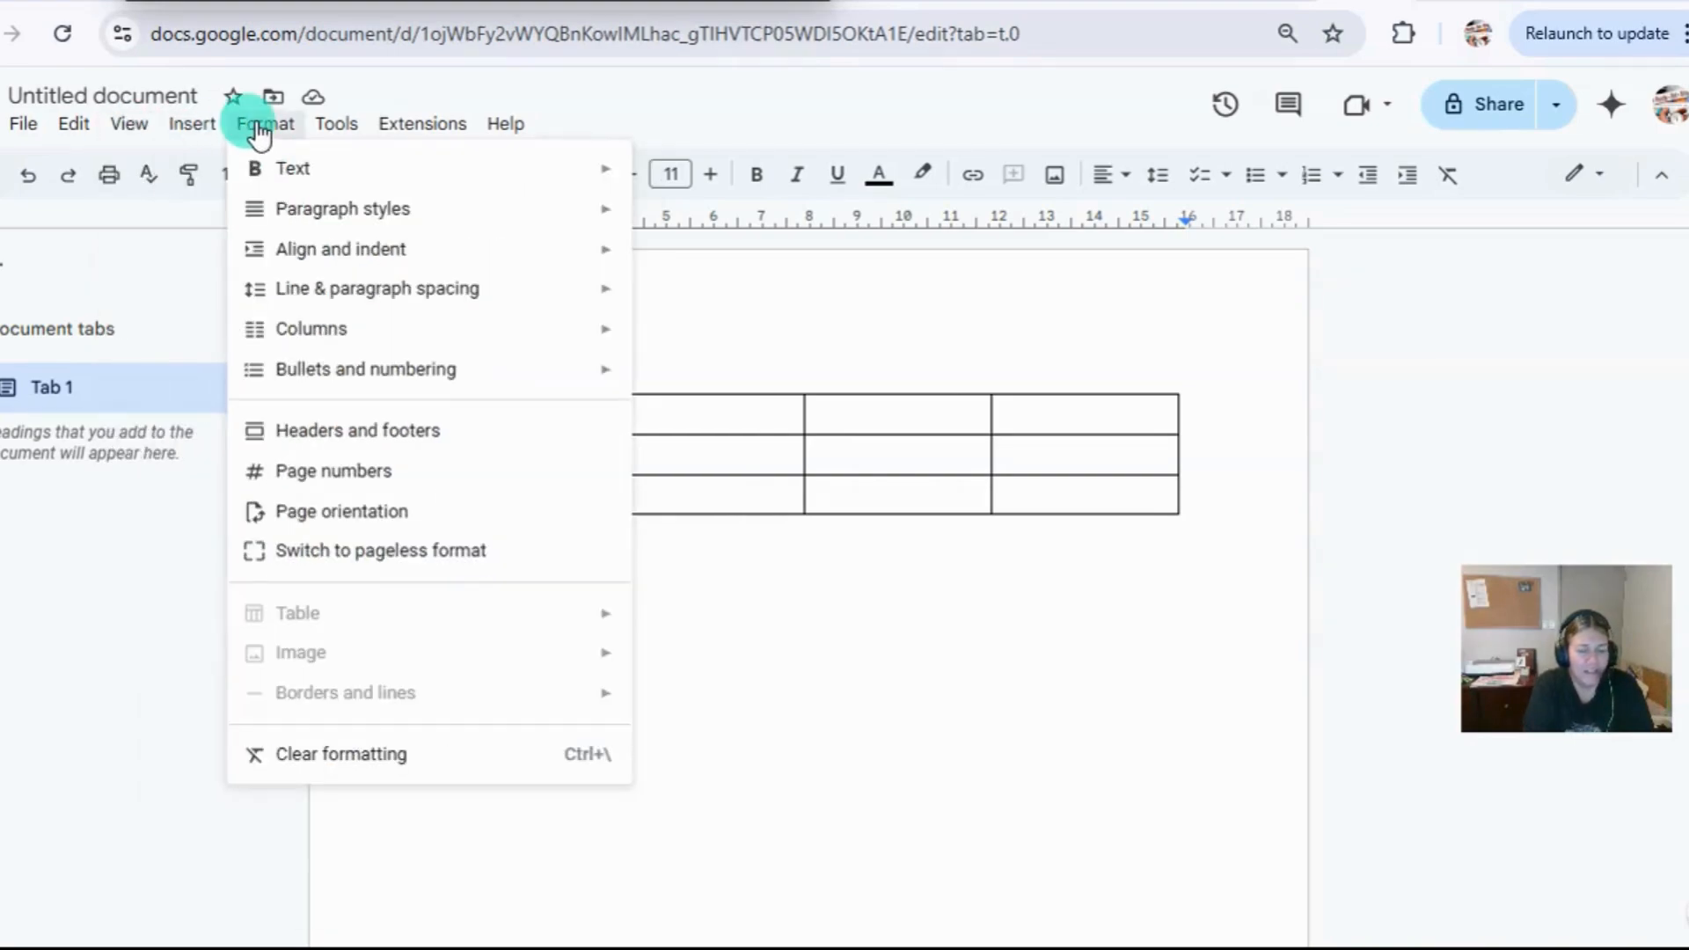
{"action": "left_click", "coordinate": [810, 615]}
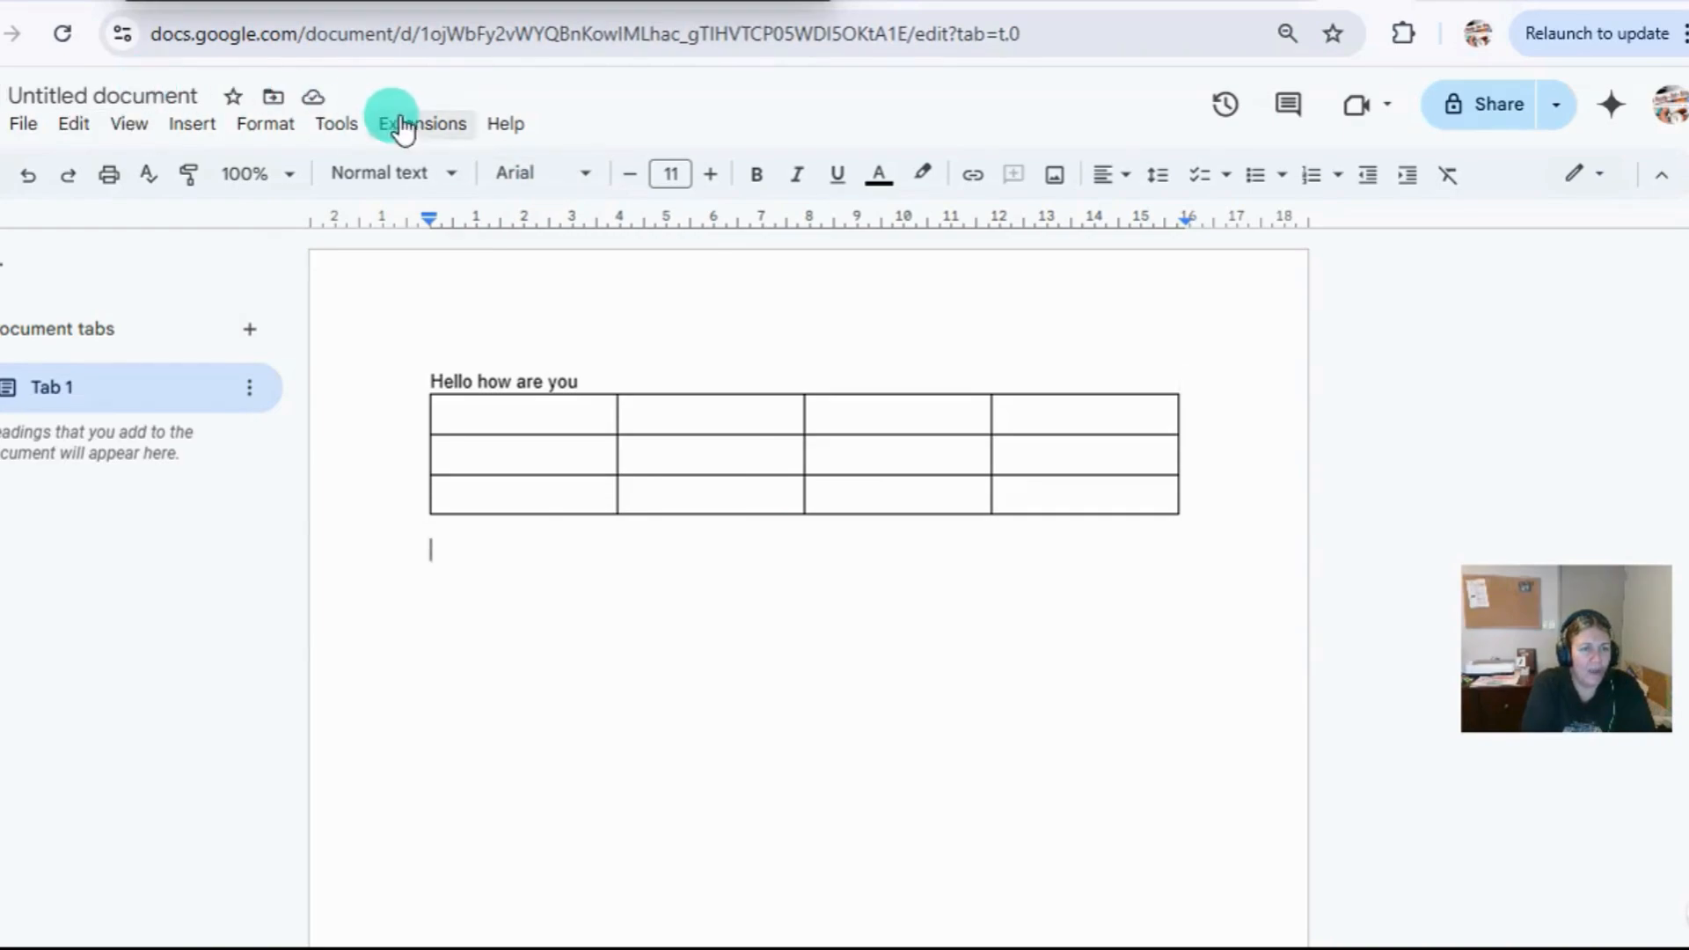
Enter "kkkk" in the first cell of the table.
{"action": "left_click", "coordinate": [456, 417]}
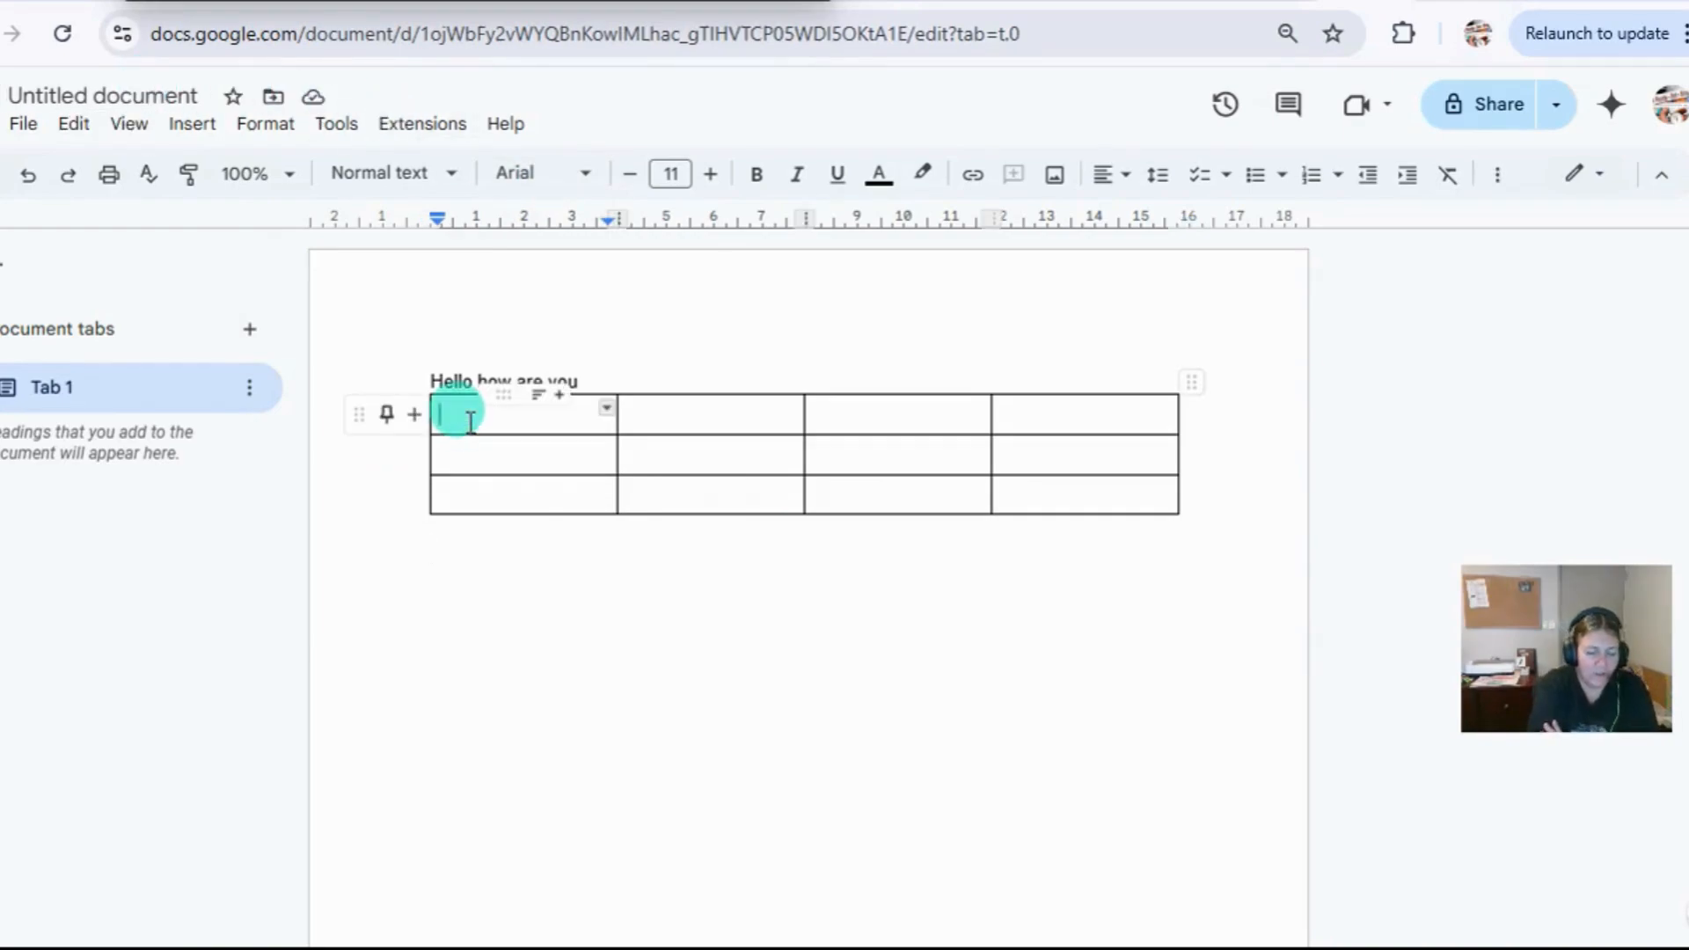
{"action": "type", "text": "kkkk"}
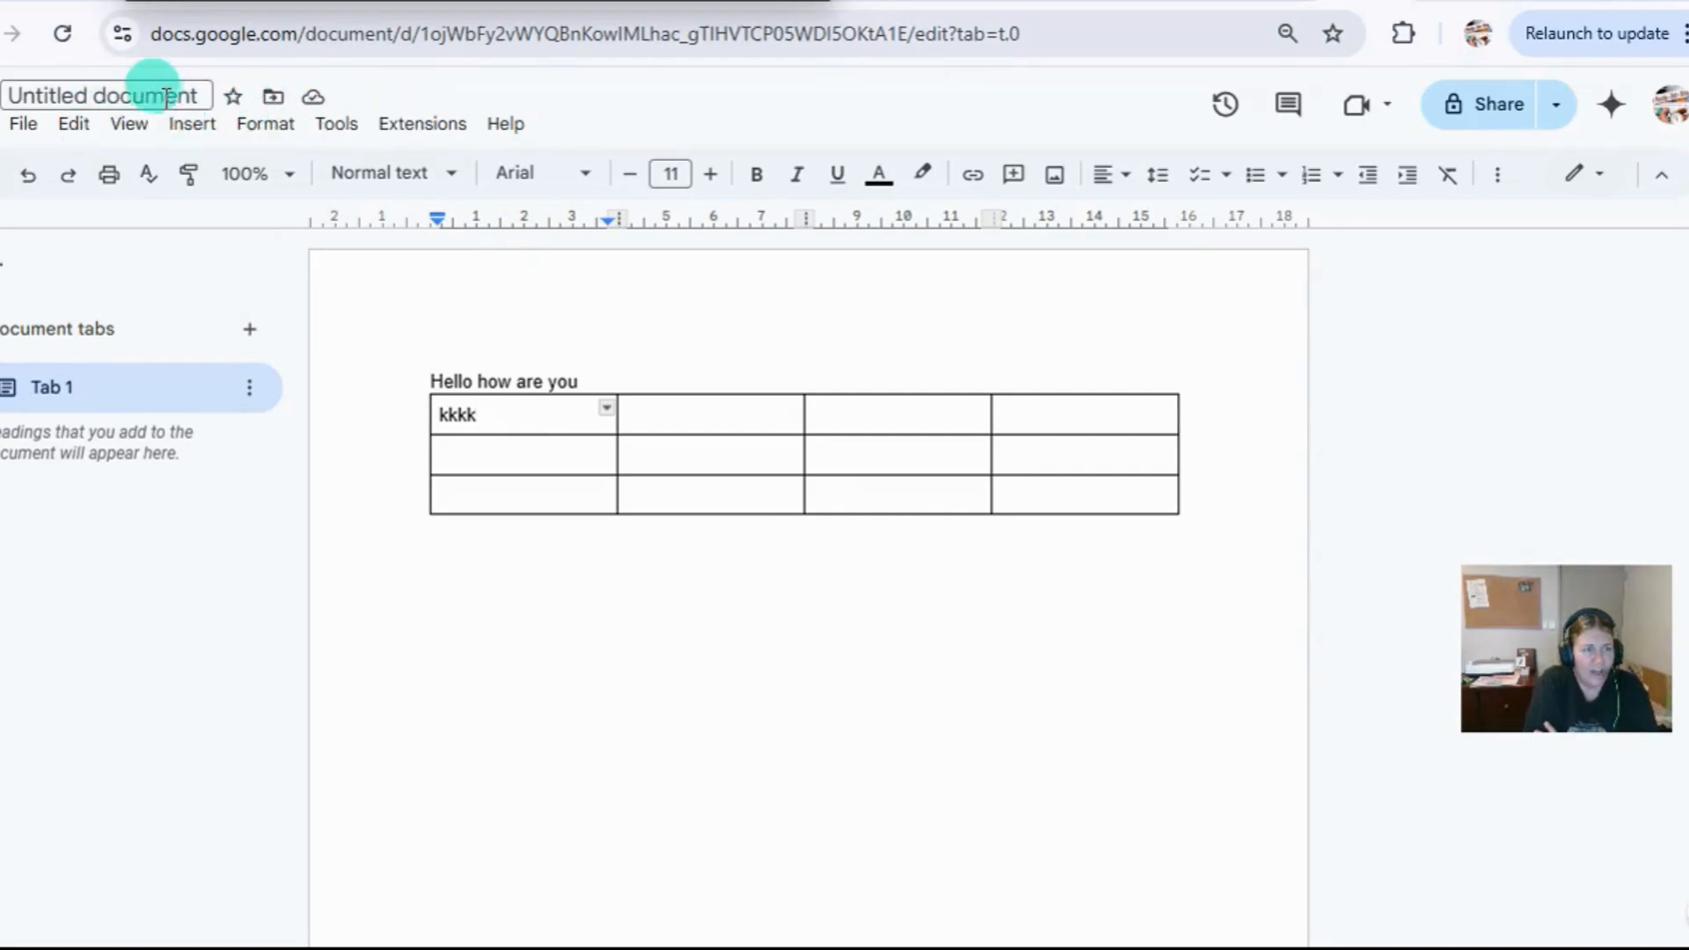
Rename the document to "number 1" and check its save status in Drive.
{"action": "left_click", "coordinate": [26, 93]}
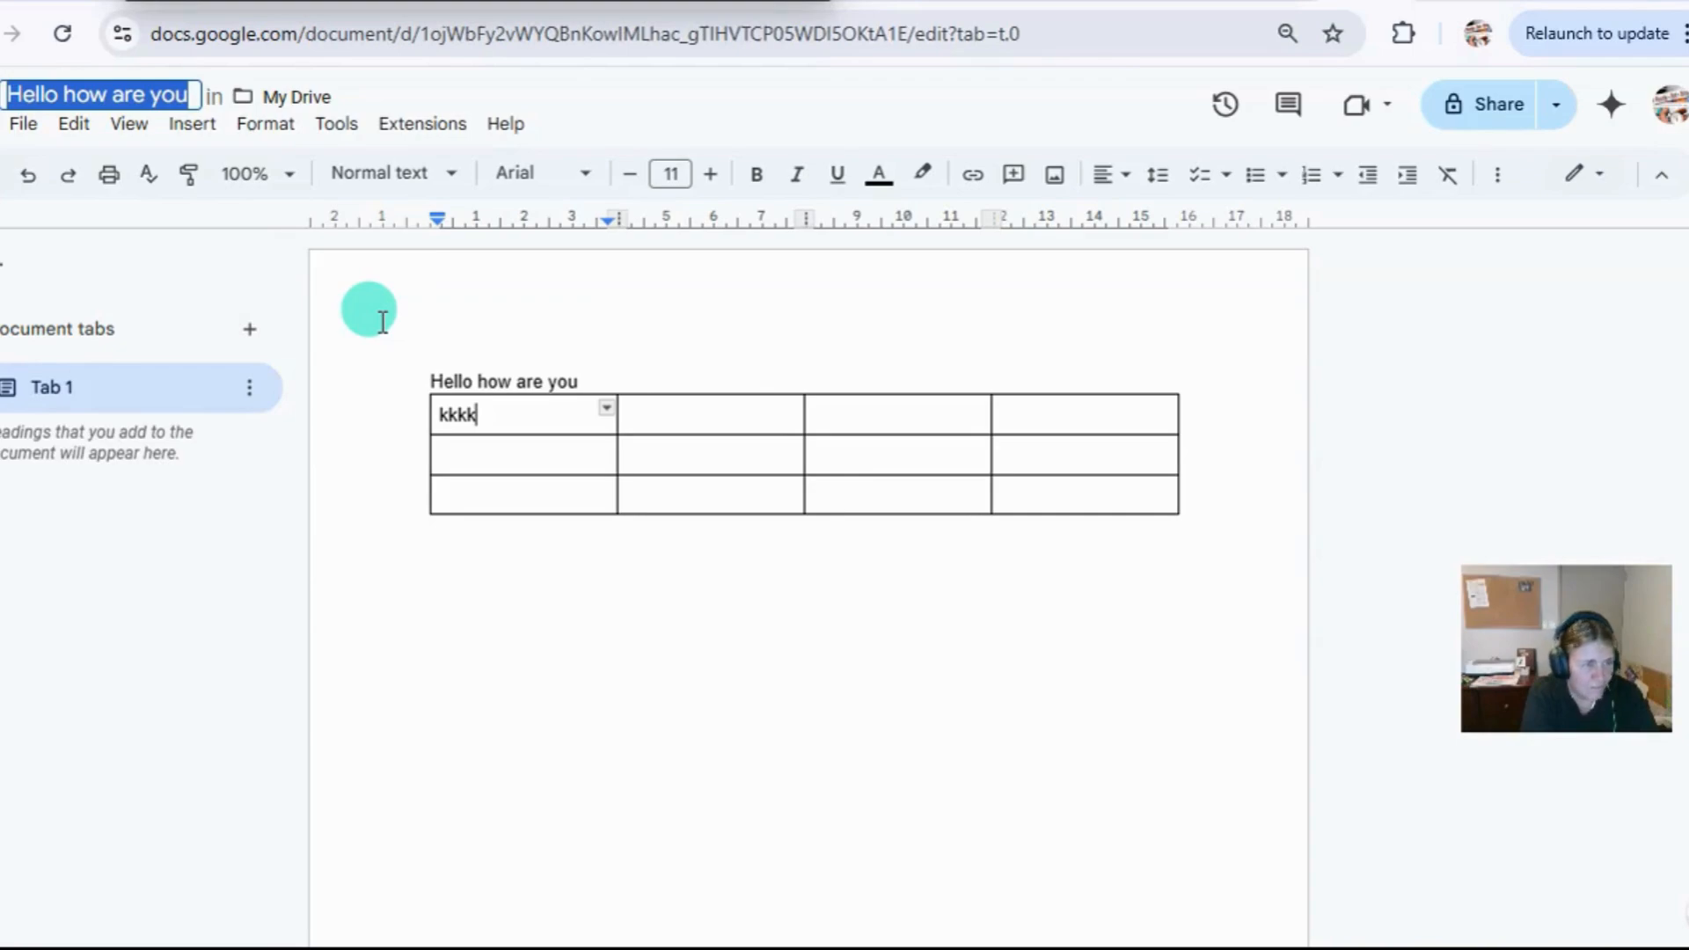
{"action": "type", "text": "num"}
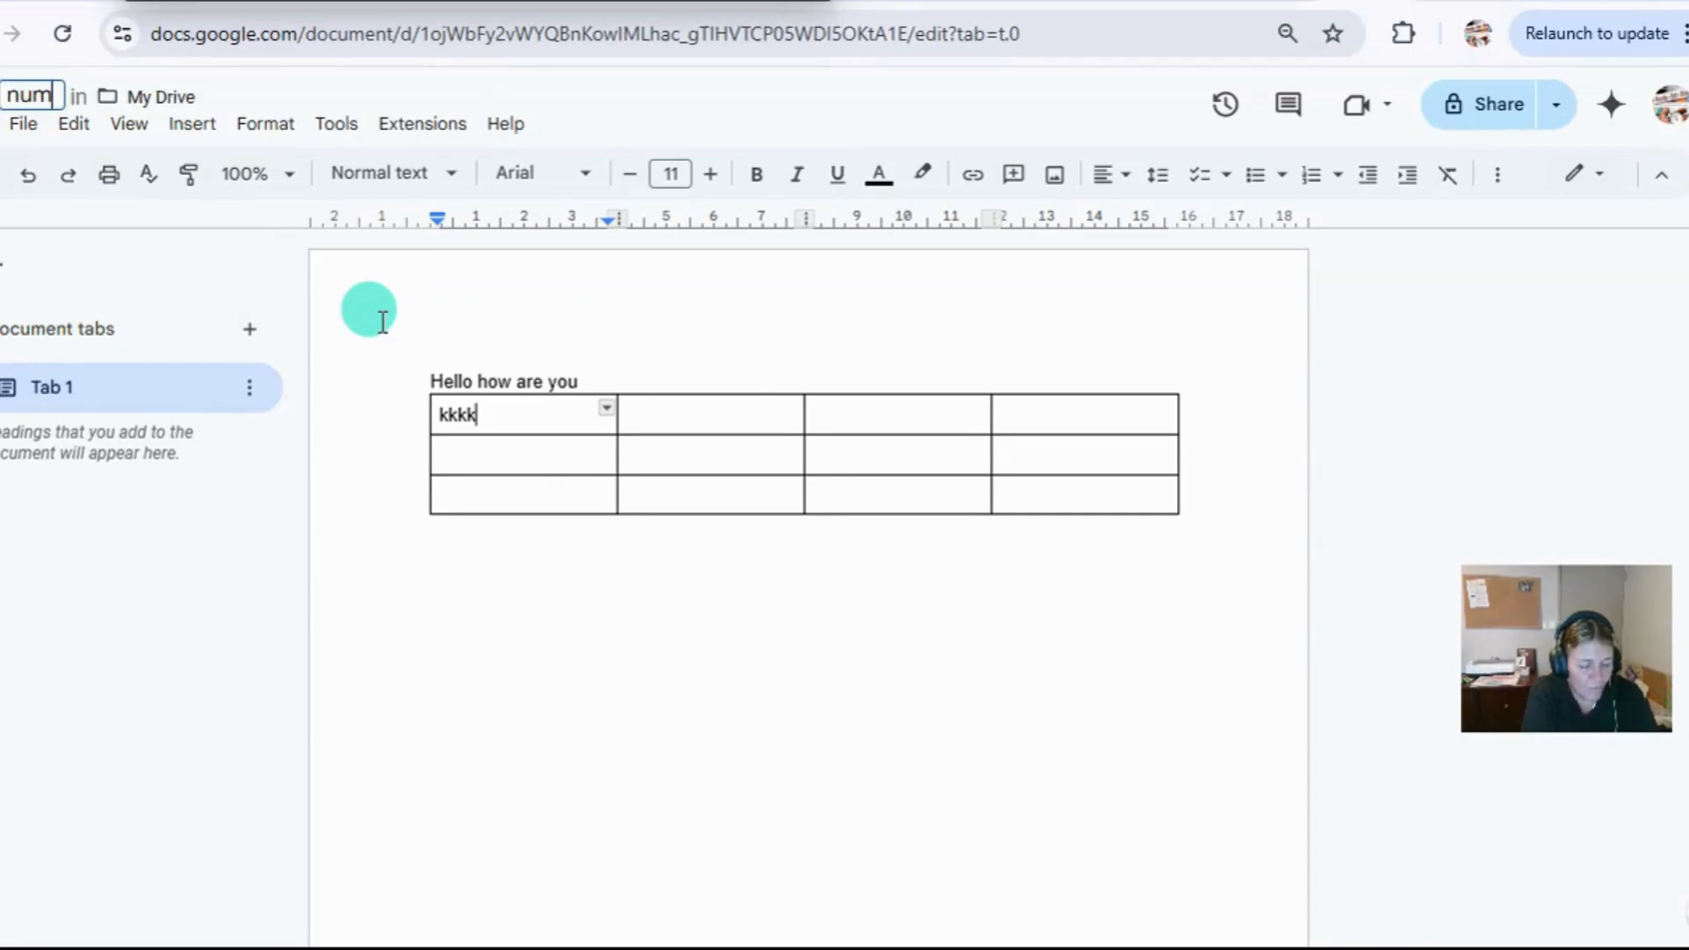
{"action": "type", "text": "ber 1"}
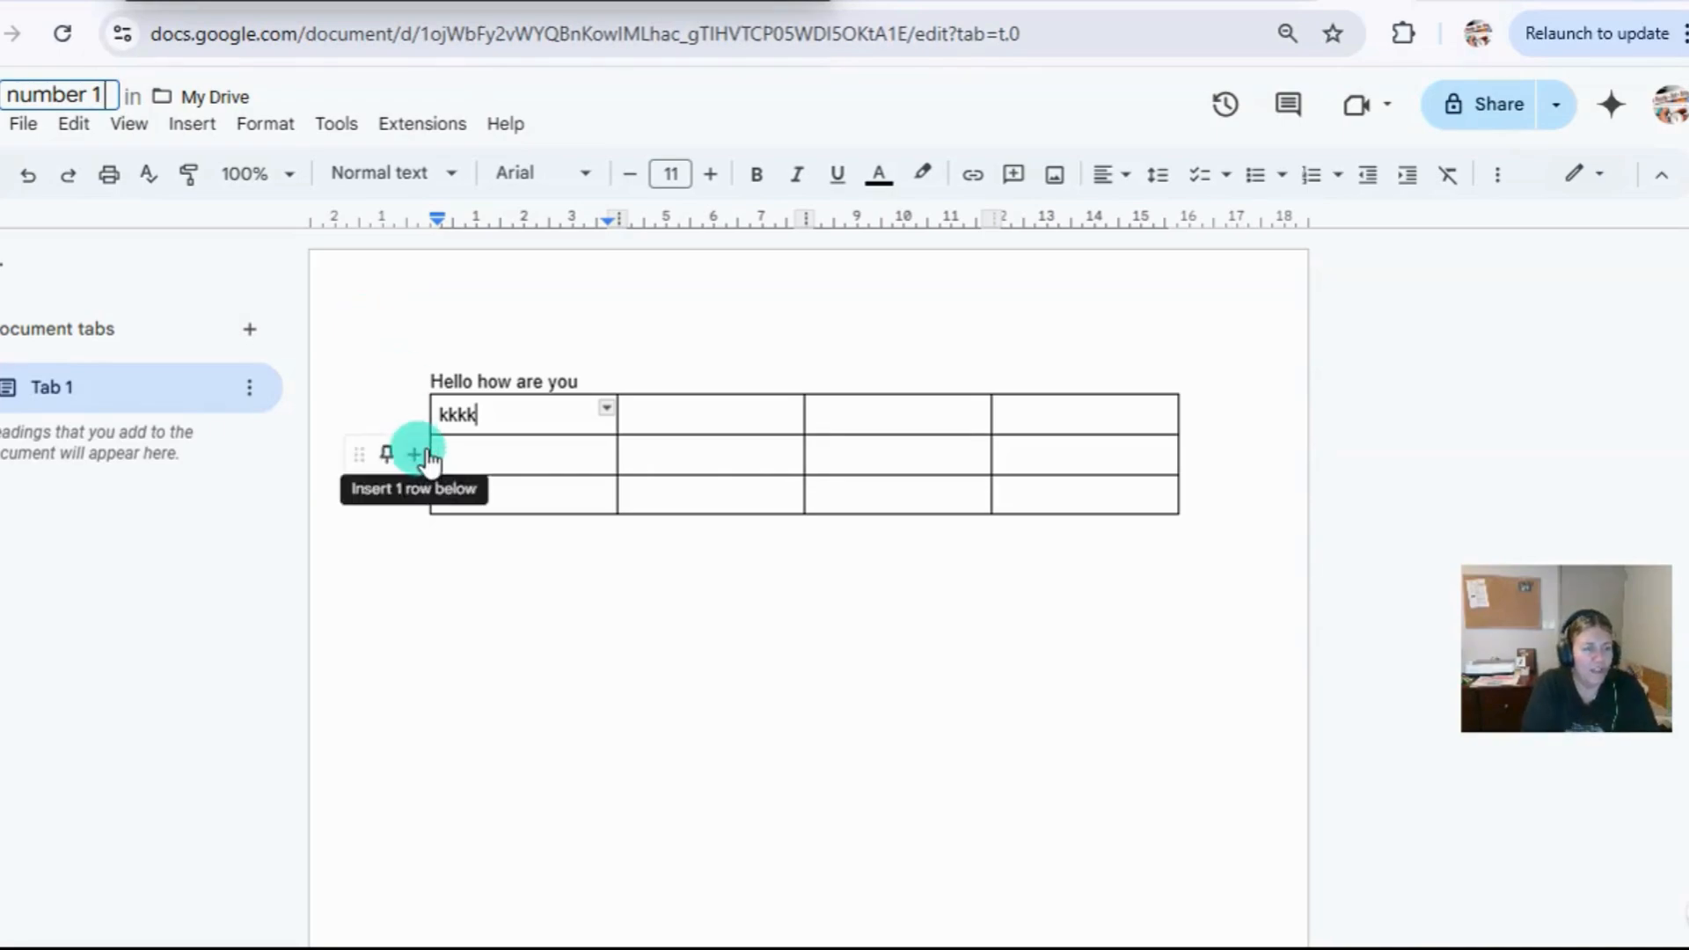
{"action": "left_click", "coordinate": [431, 584]}
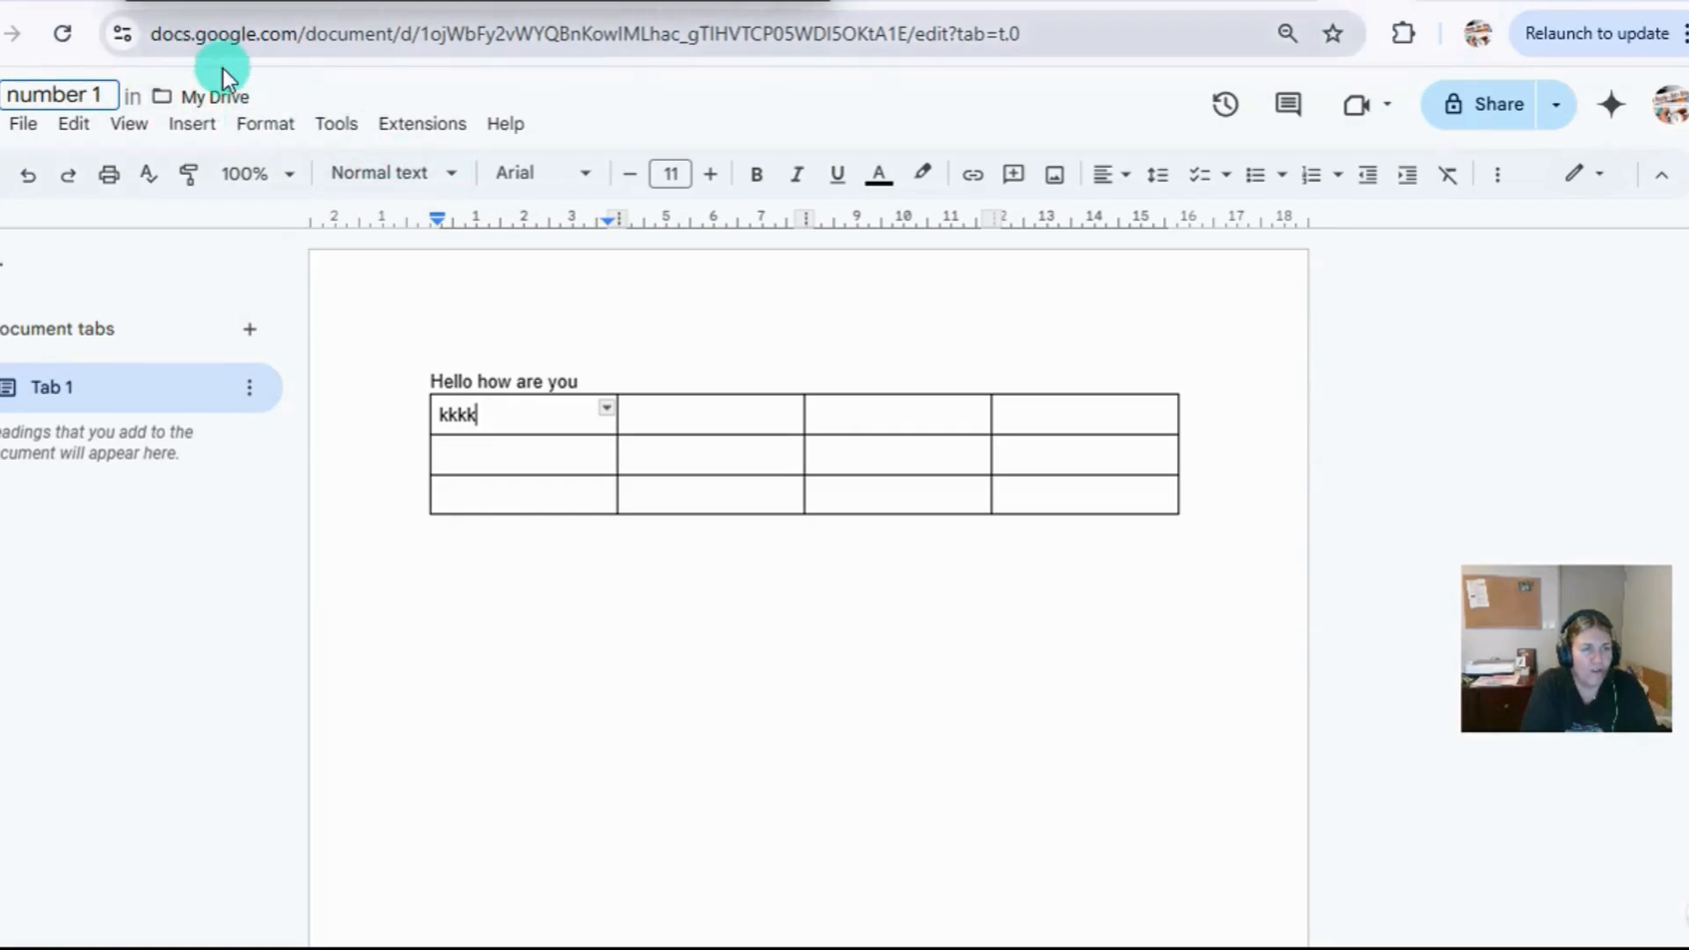
{"action": "left_click", "coordinate": [225, 100]}
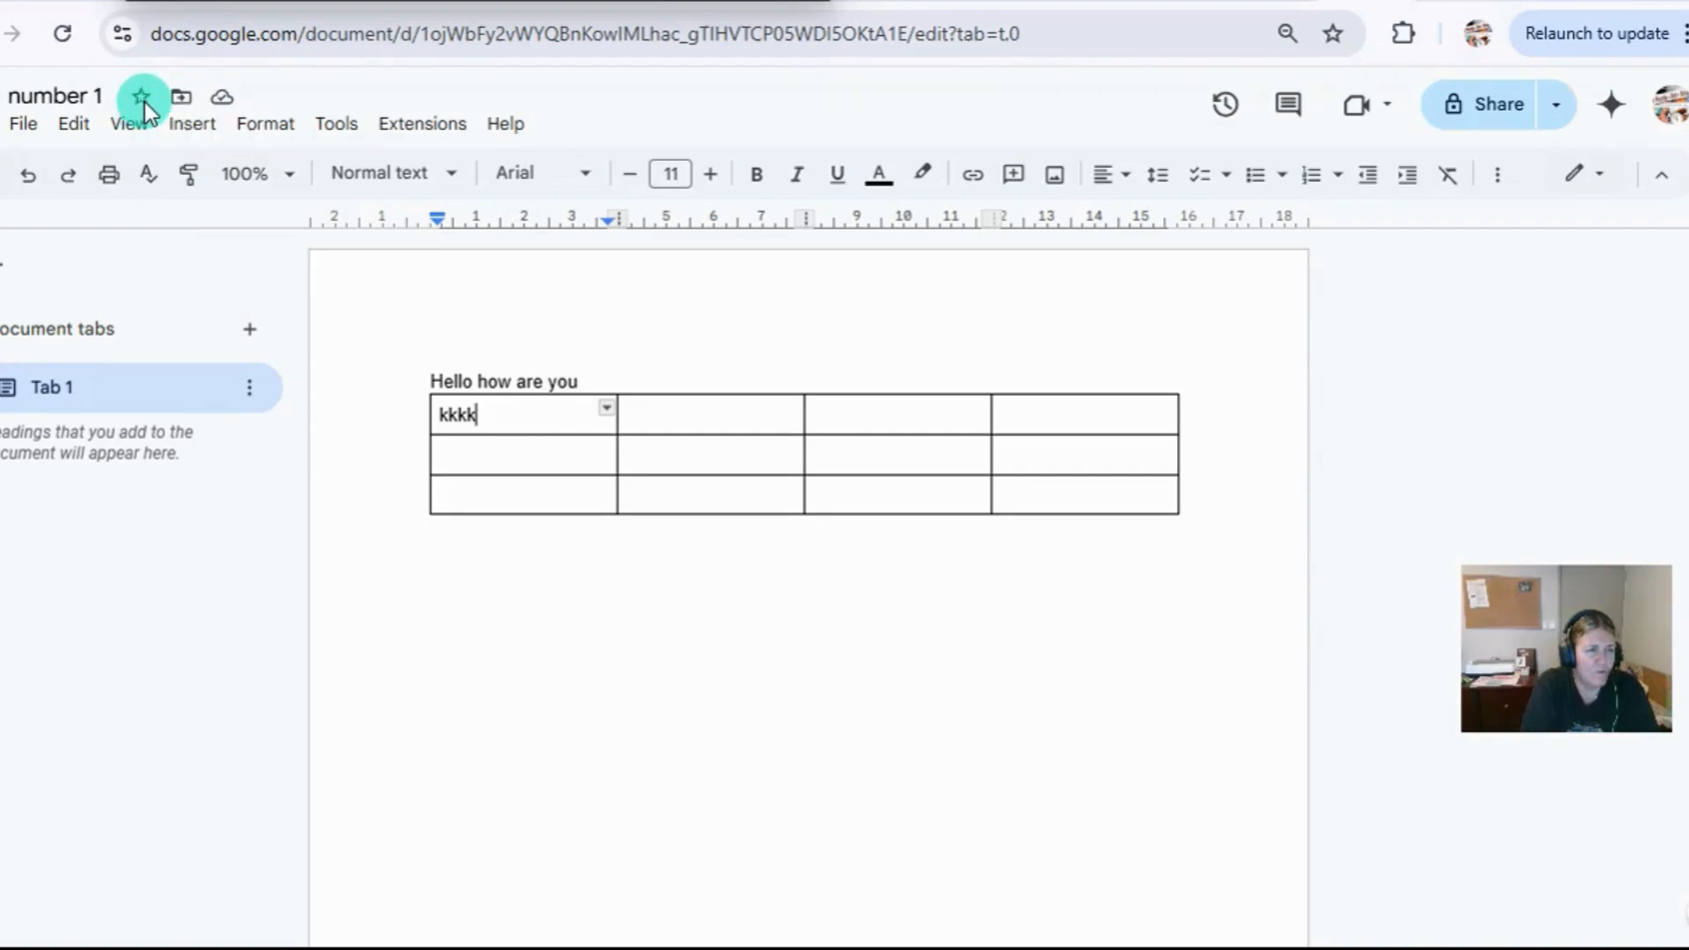
{"action": "left_click", "coordinate": [227, 98]}
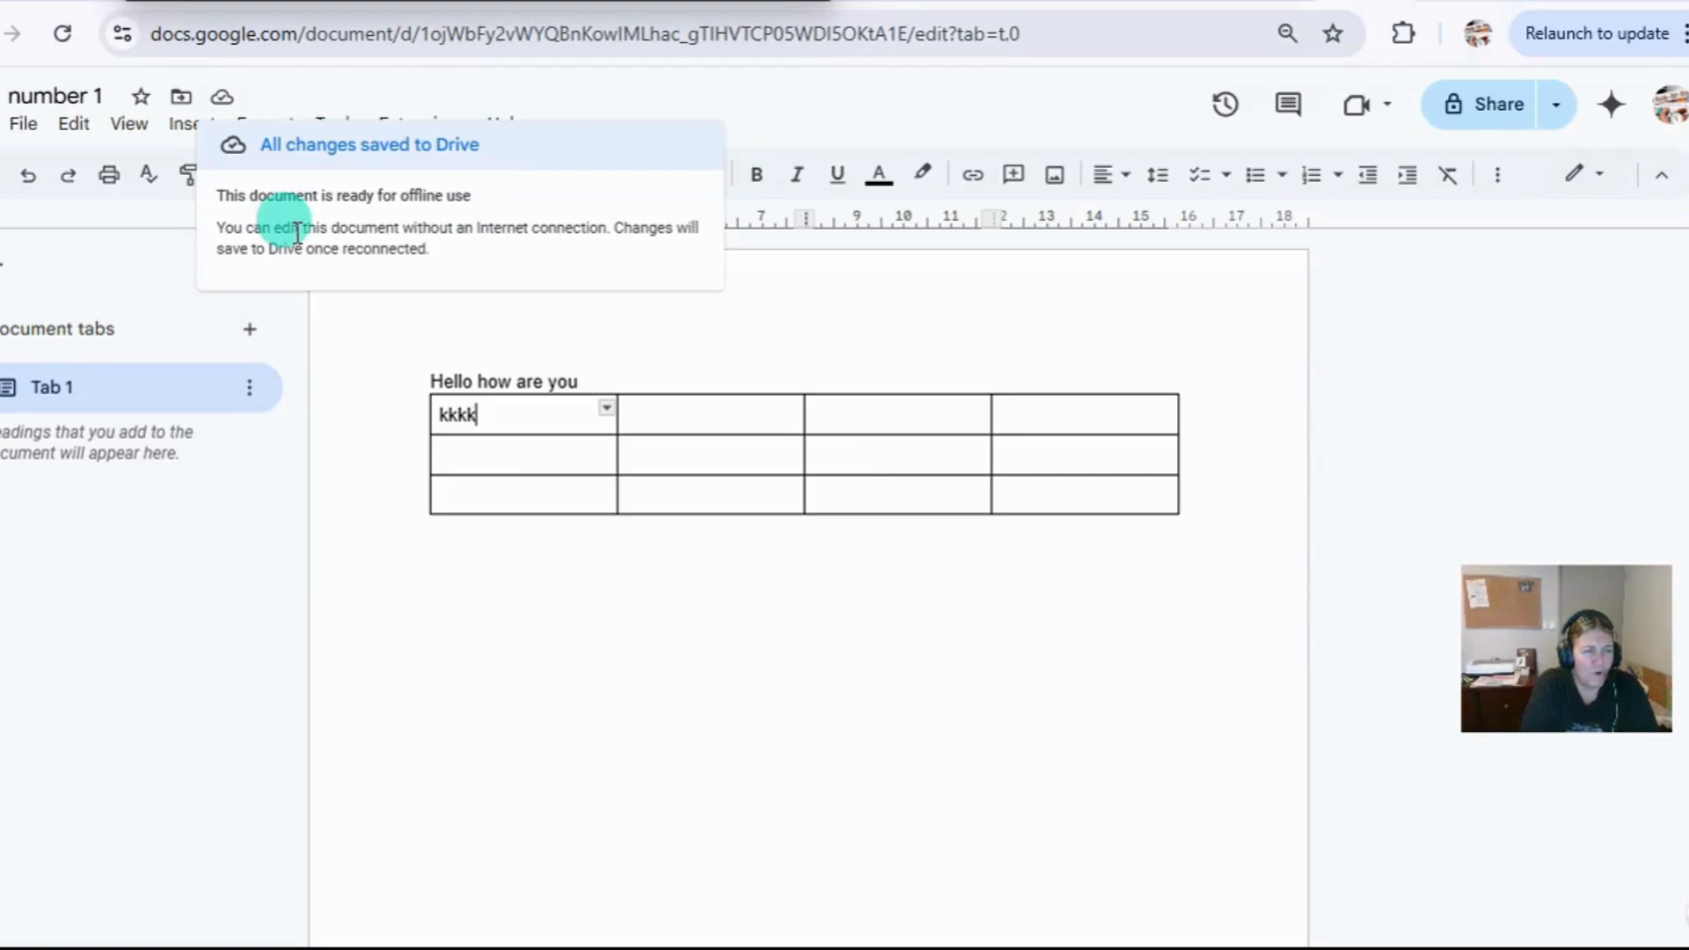
Look through the file options of the document and the formats in which it can be downloaded.
{"action": "left_click", "coordinate": [49, 94]}
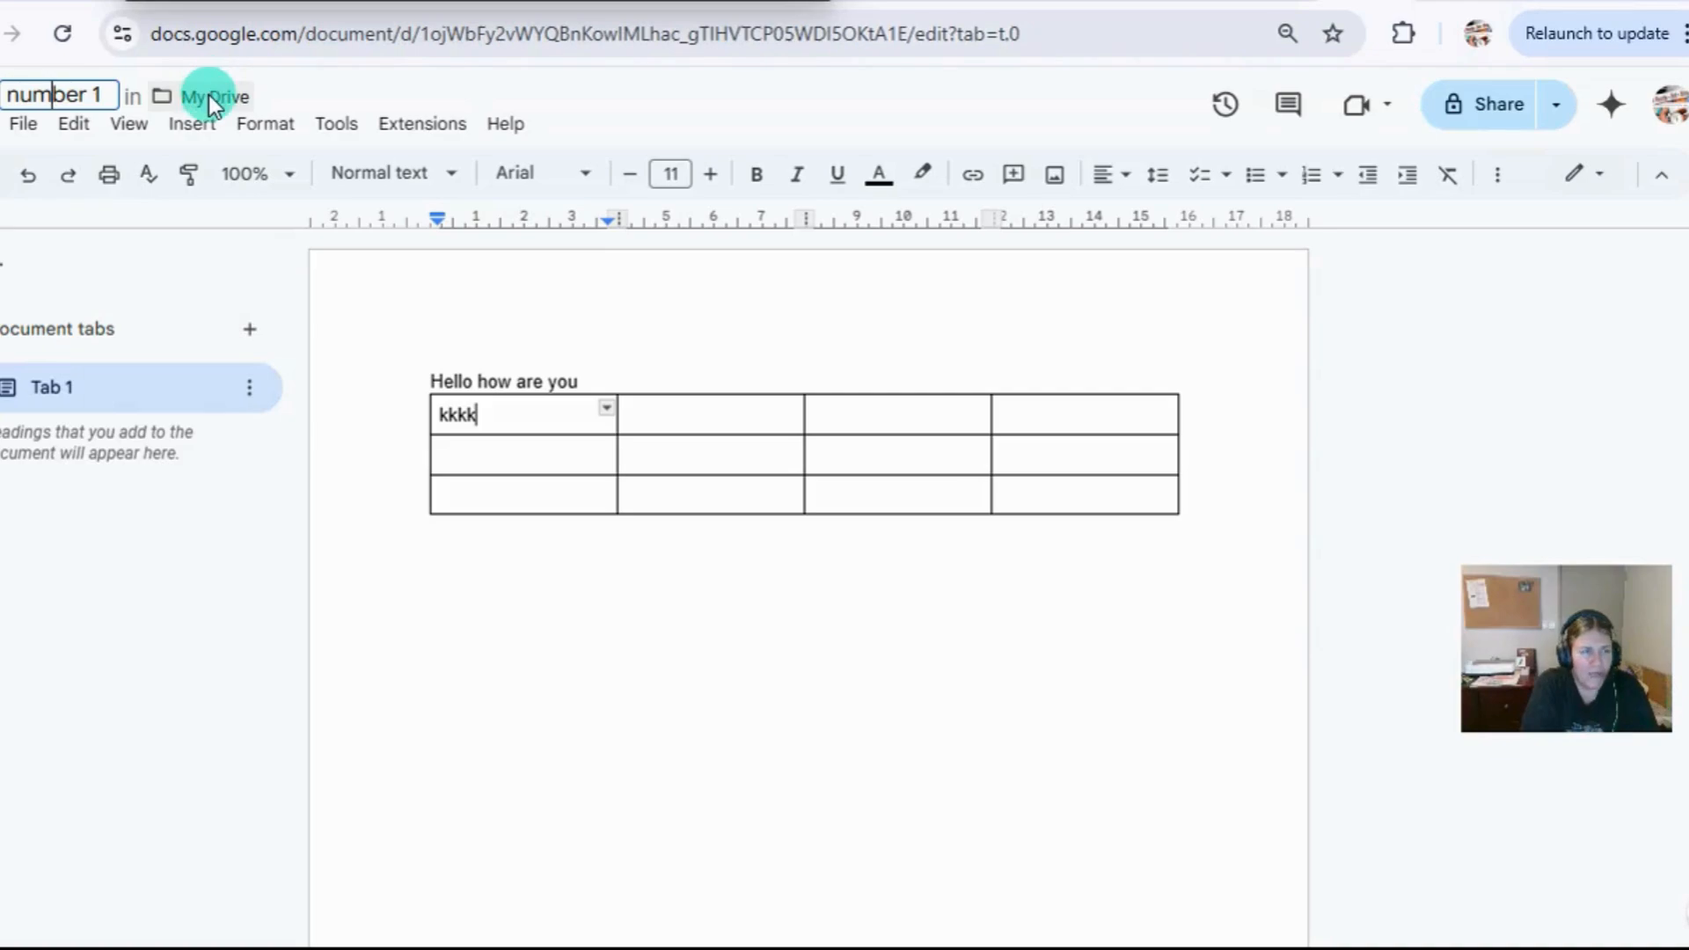
{"action": "left_click", "coordinate": [20, 132]}
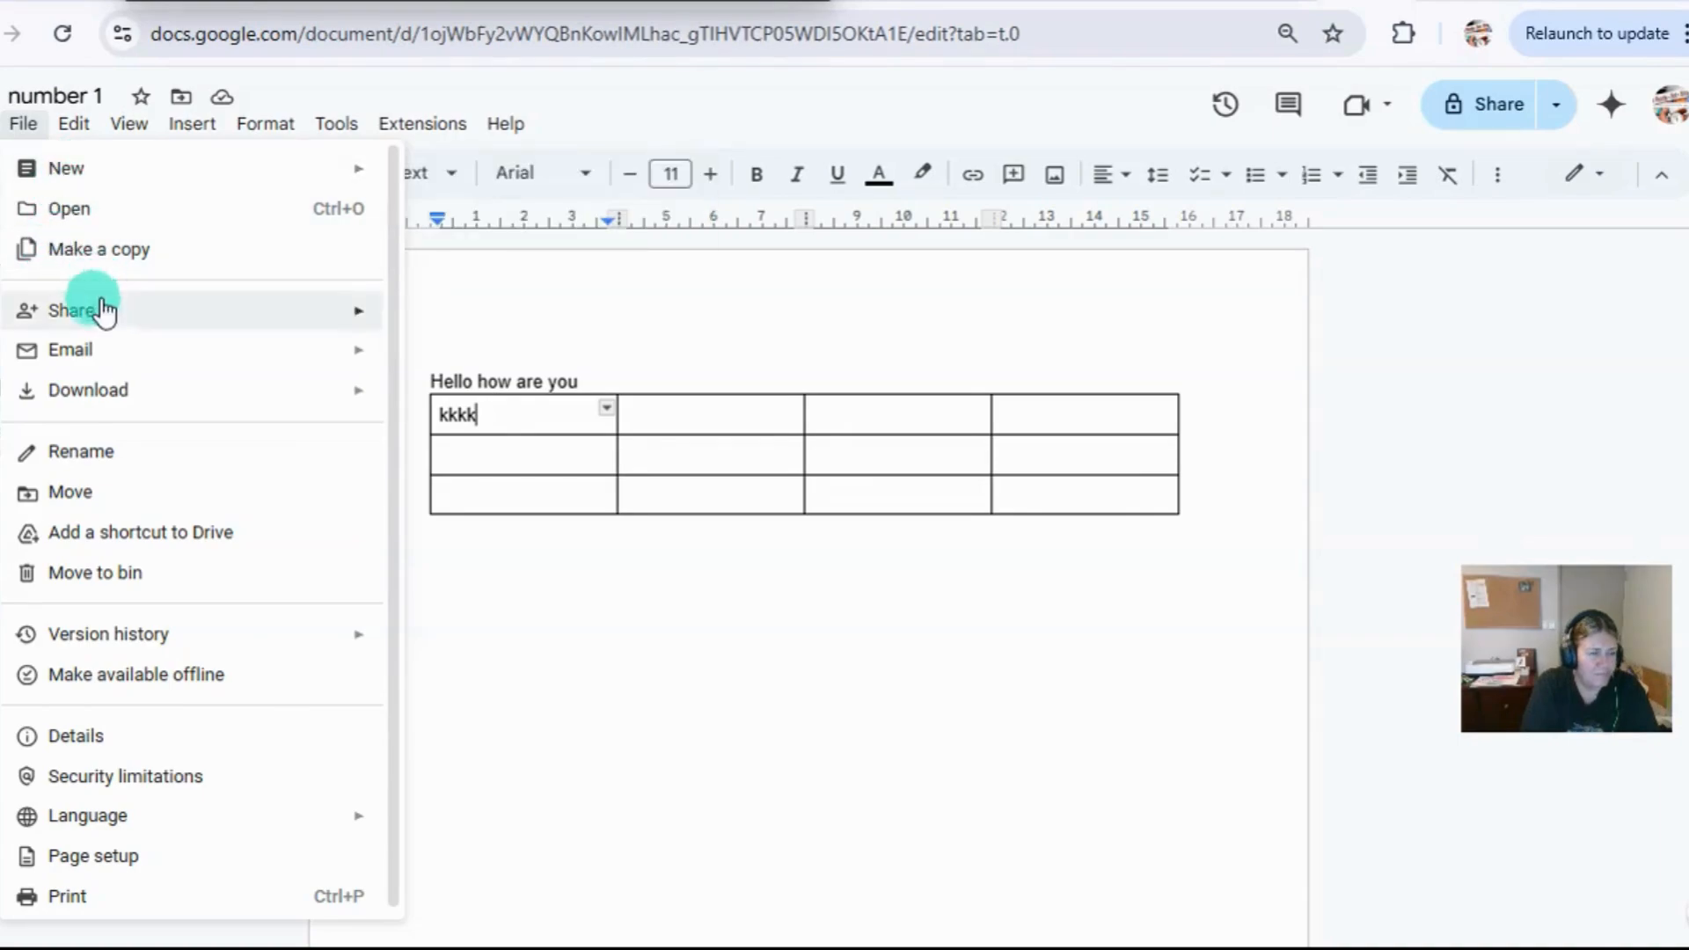
{"action": "mouse_move", "coordinate": [112, 347]}
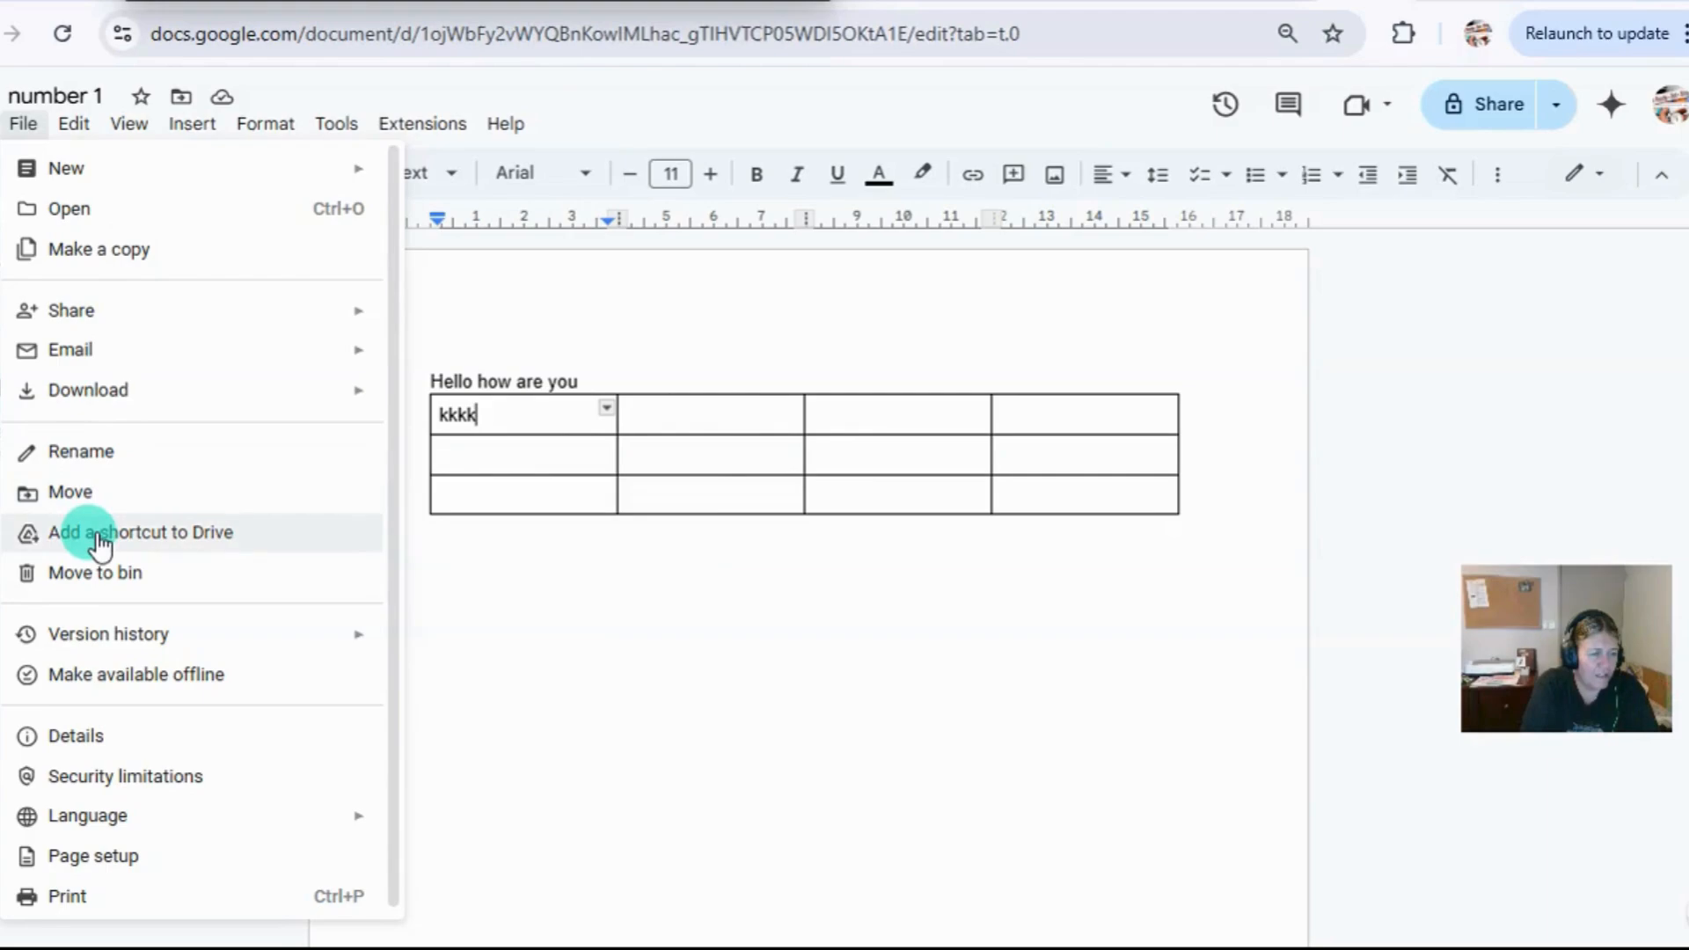
{"action": "mouse_move", "coordinate": [115, 393]}
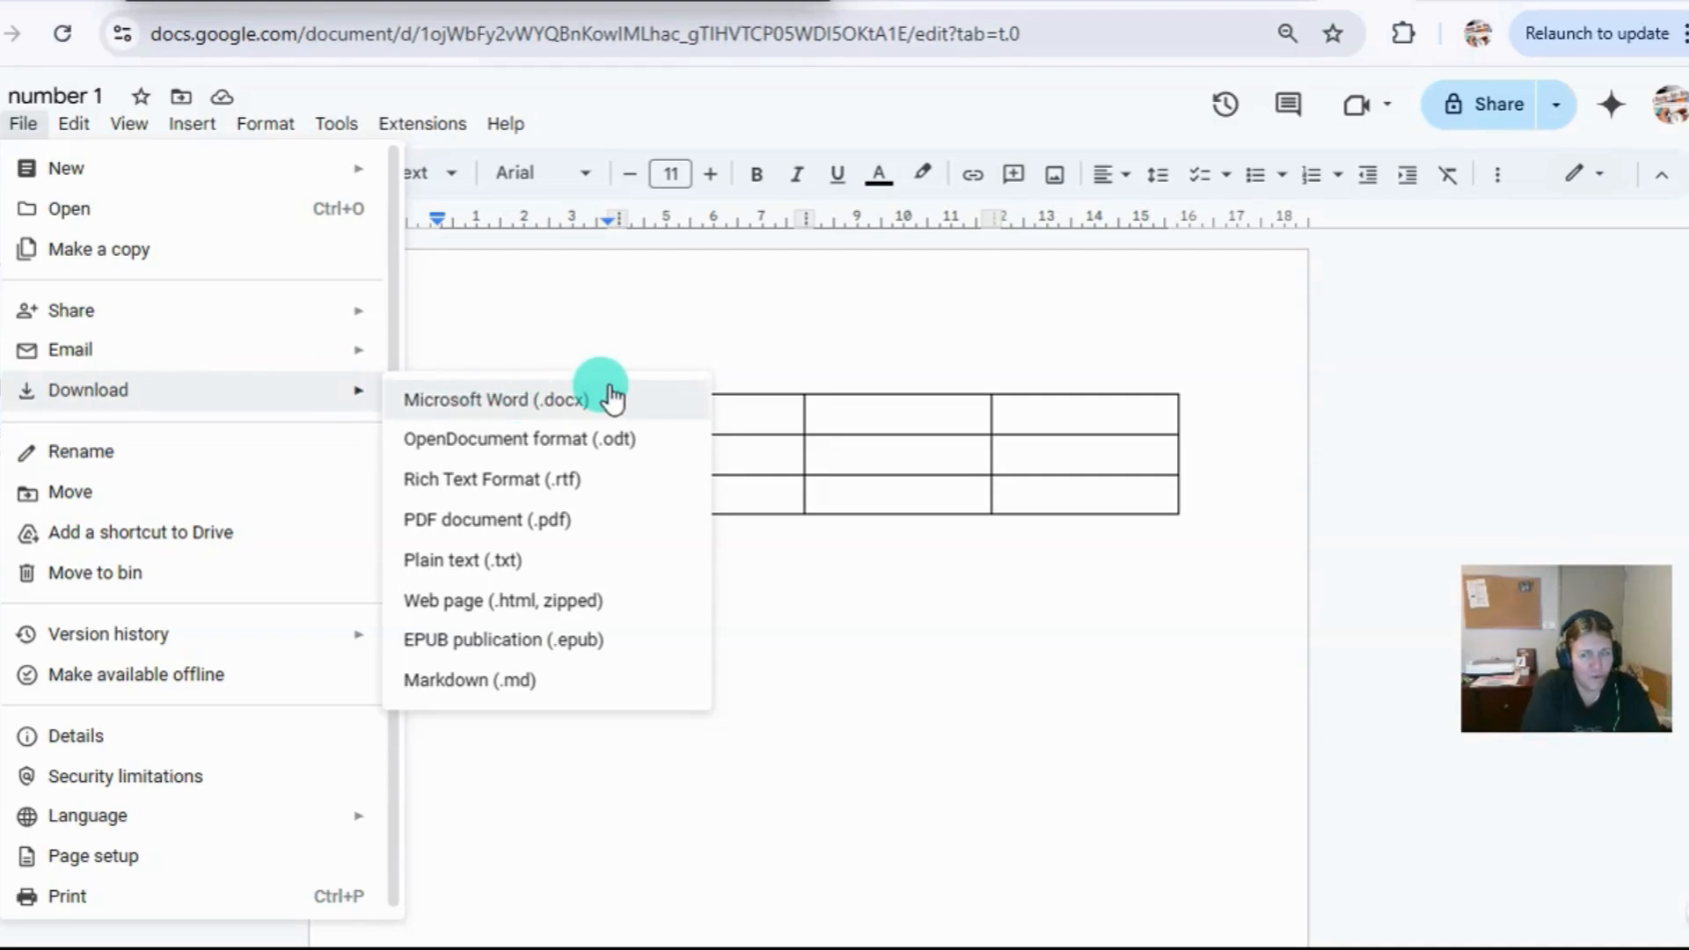
{"action": "left_click", "coordinate": [536, 302]}
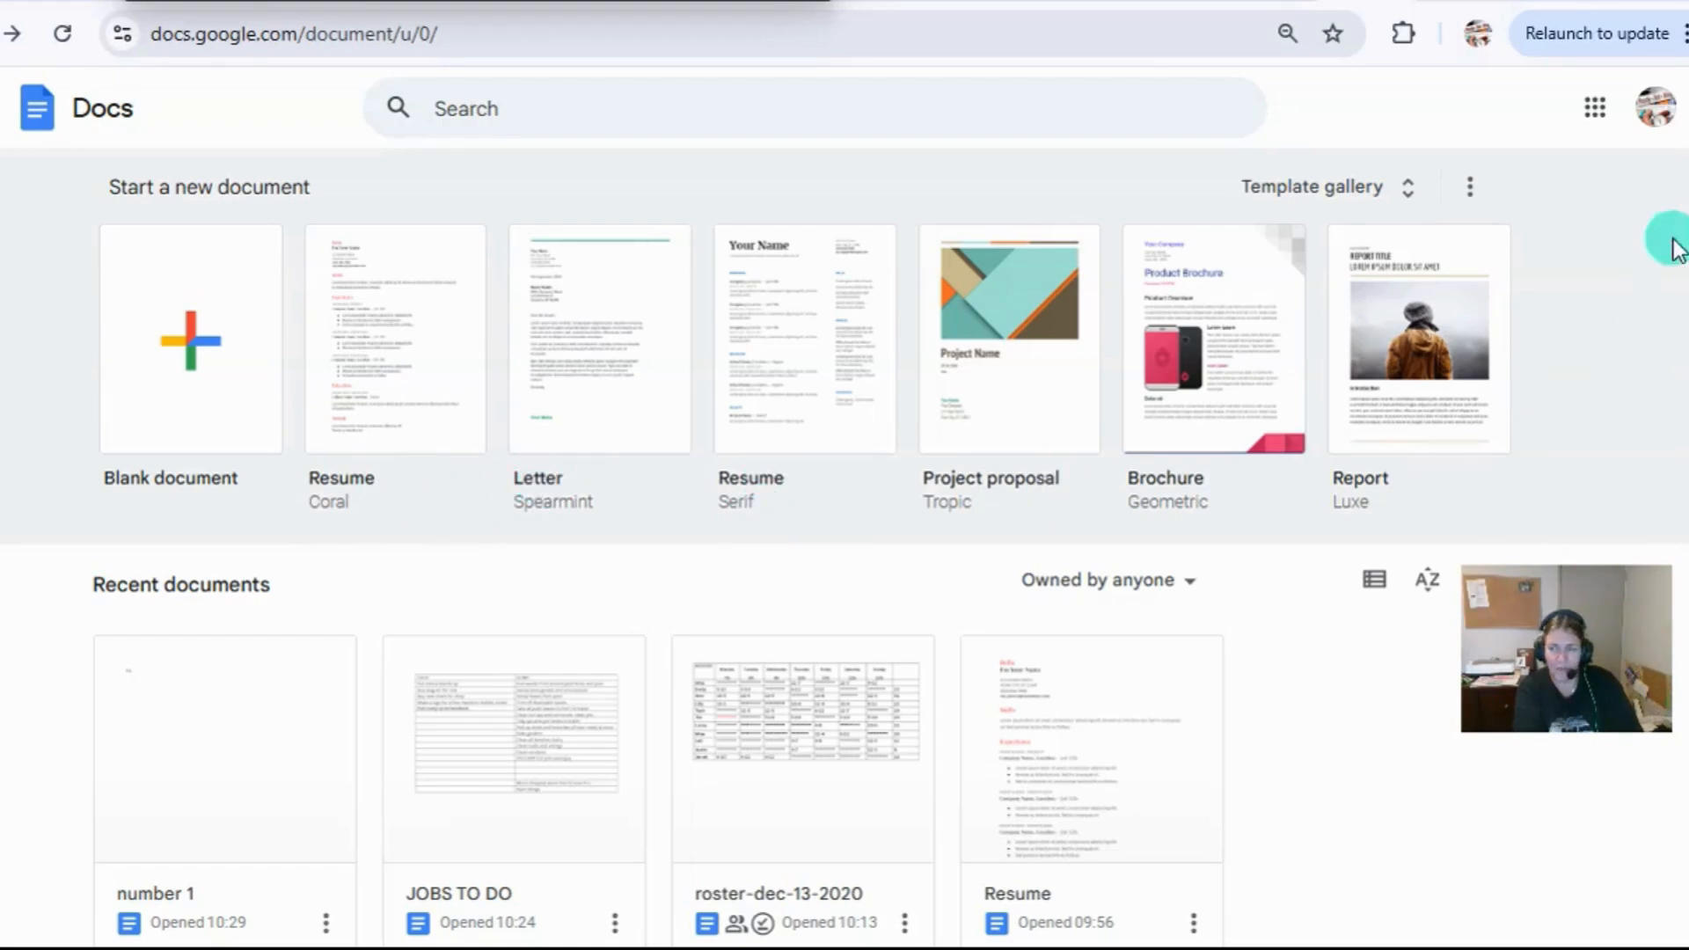
Browse the full template gallery and create a document from the Reading Rainbow lesson plan template in the Education section.
{"action": "scroll", "coordinate": [1680, 167], "scroll_direction": "down", "scroll_amount": 2}
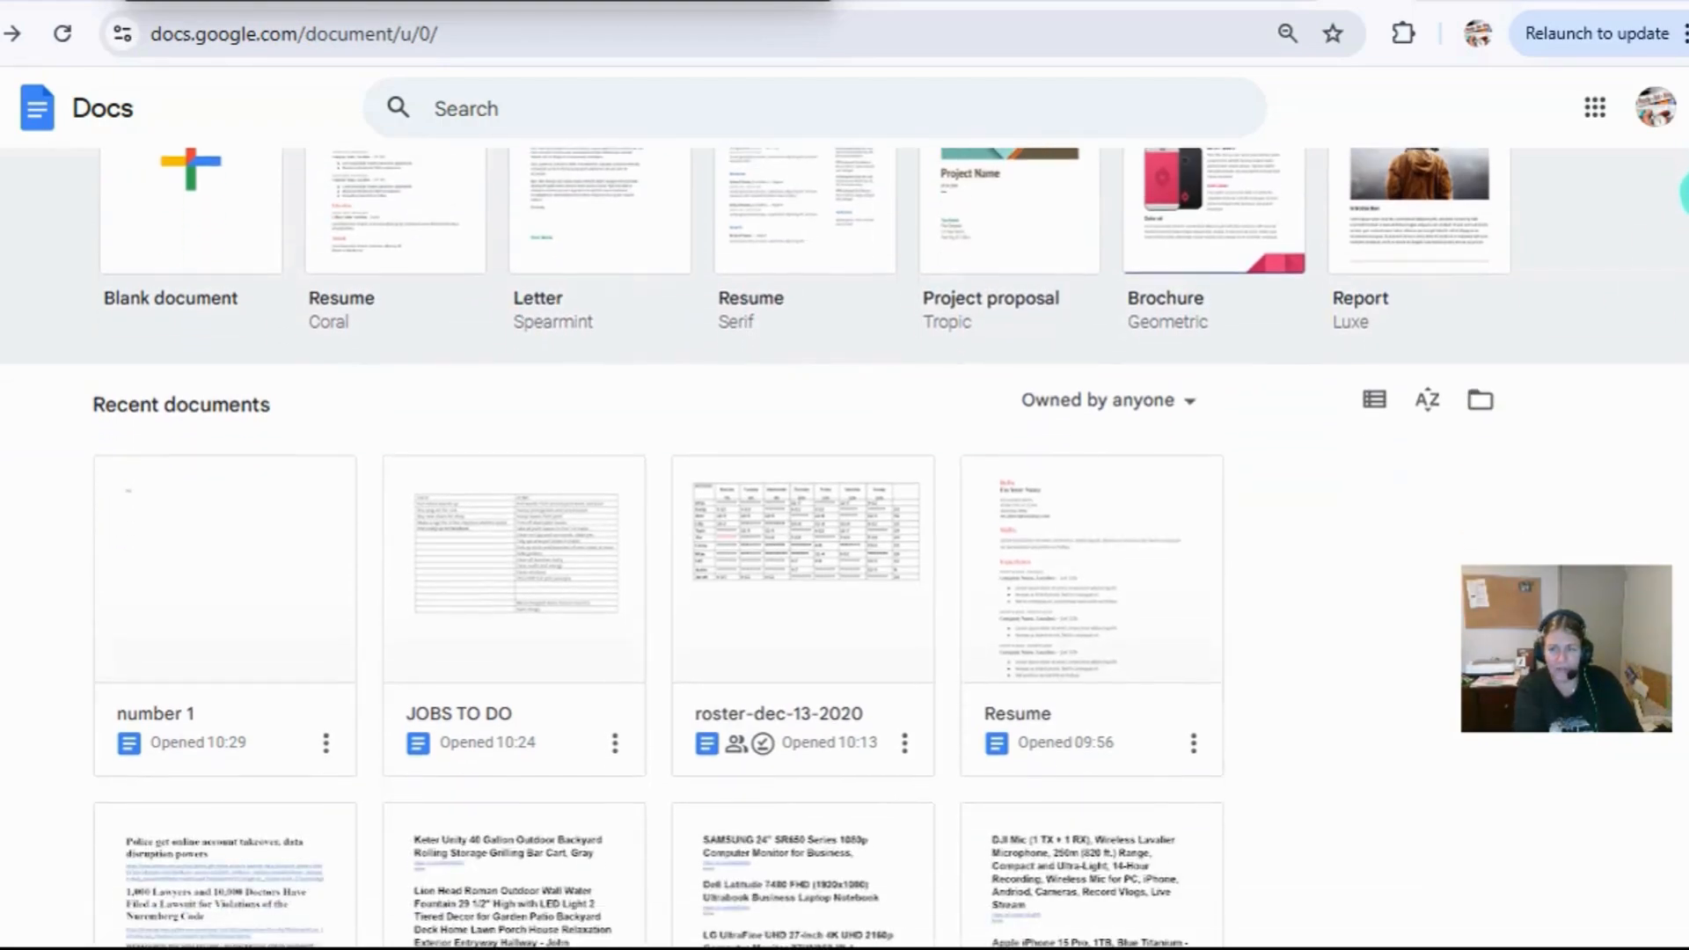
{"action": "scroll", "coordinate": [1576, 297], "scroll_direction": "up", "scroll_amount": 2}
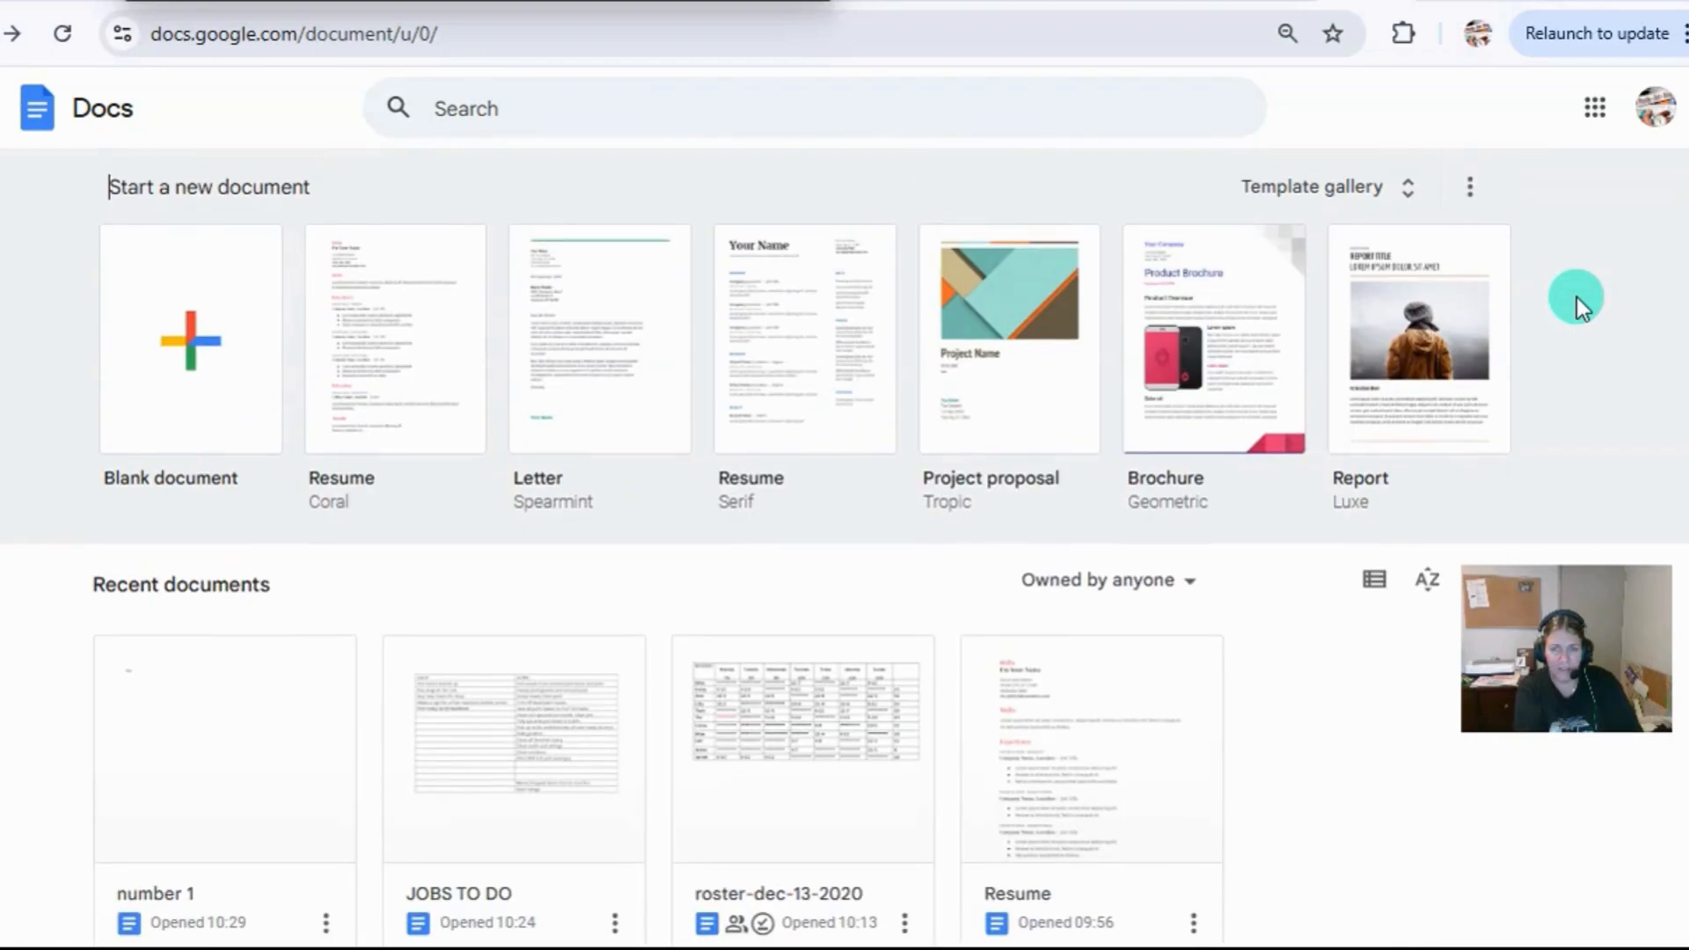
{"action": "left_click", "coordinate": [1335, 190]}
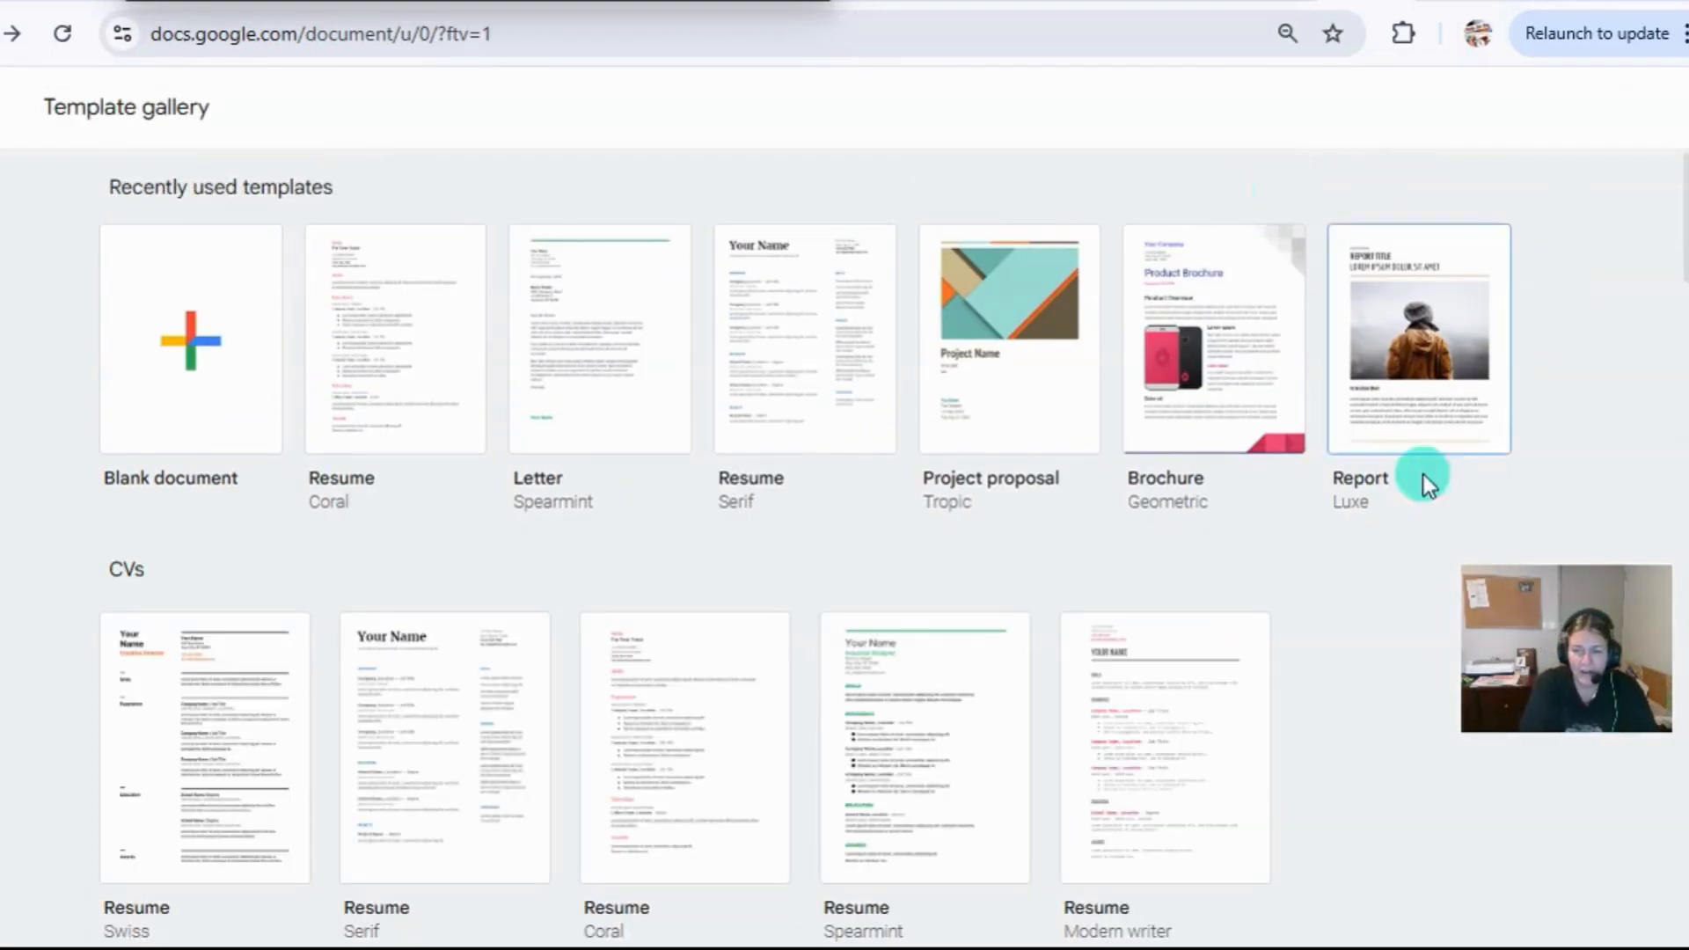
{"action": "scroll", "coordinate": [1297, 562], "scroll_direction": "down", "scroll_amount": 20}
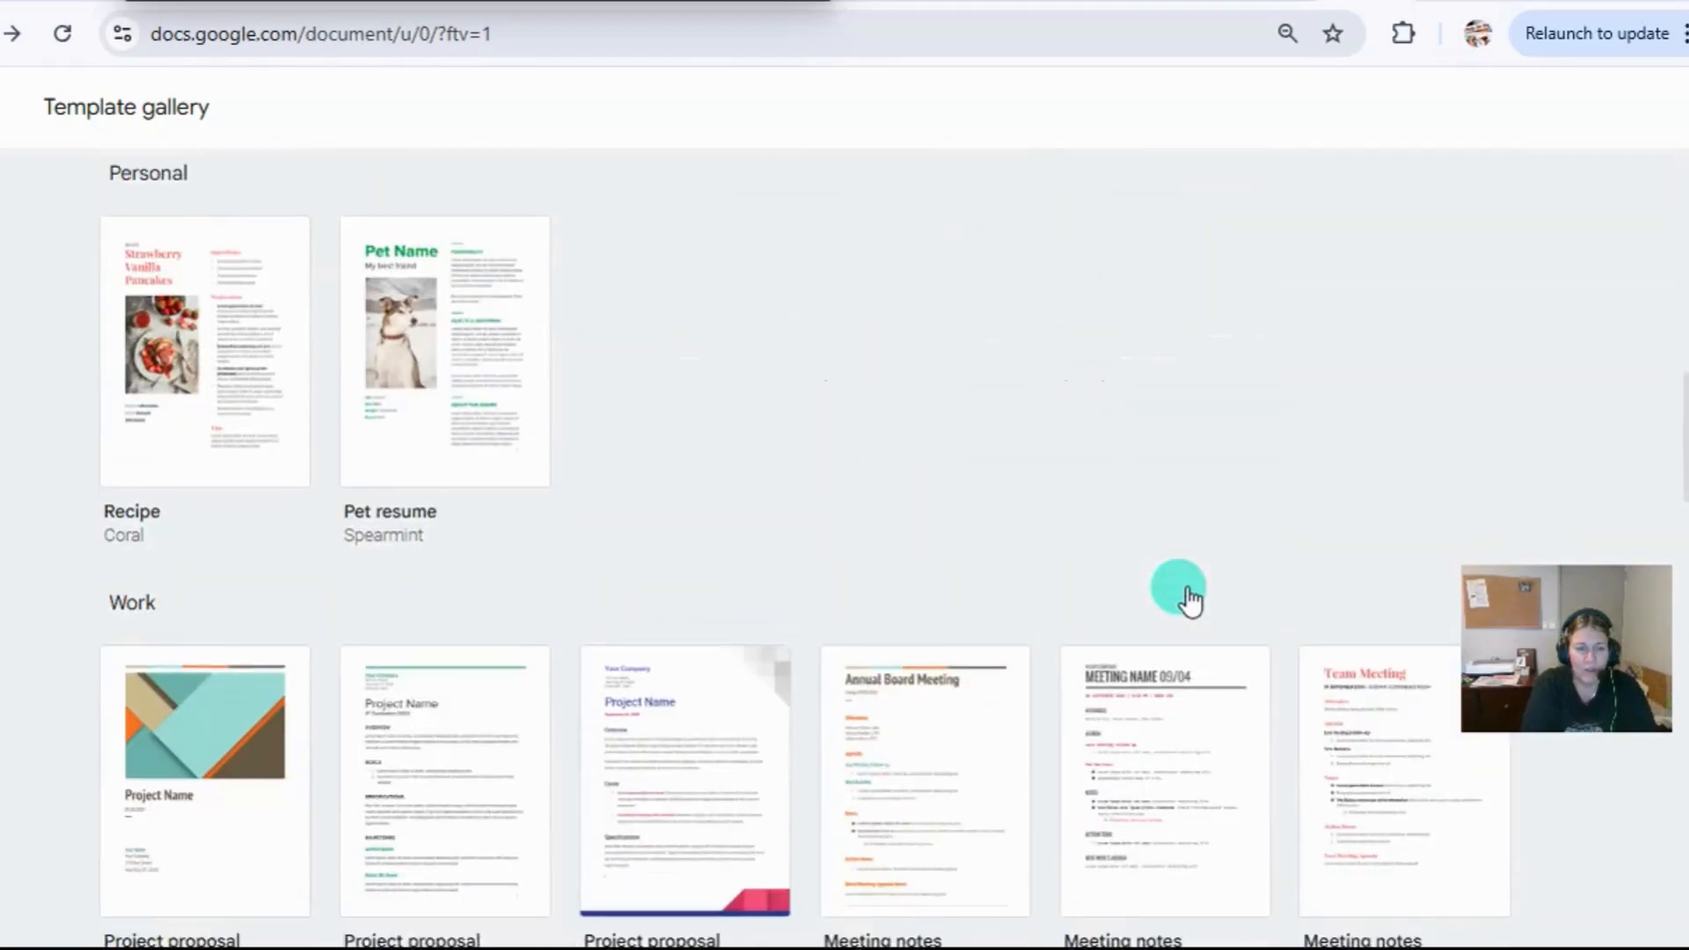
{"action": "scroll", "coordinate": [1189, 602], "scroll_direction": "down", "scroll_amount": 20}
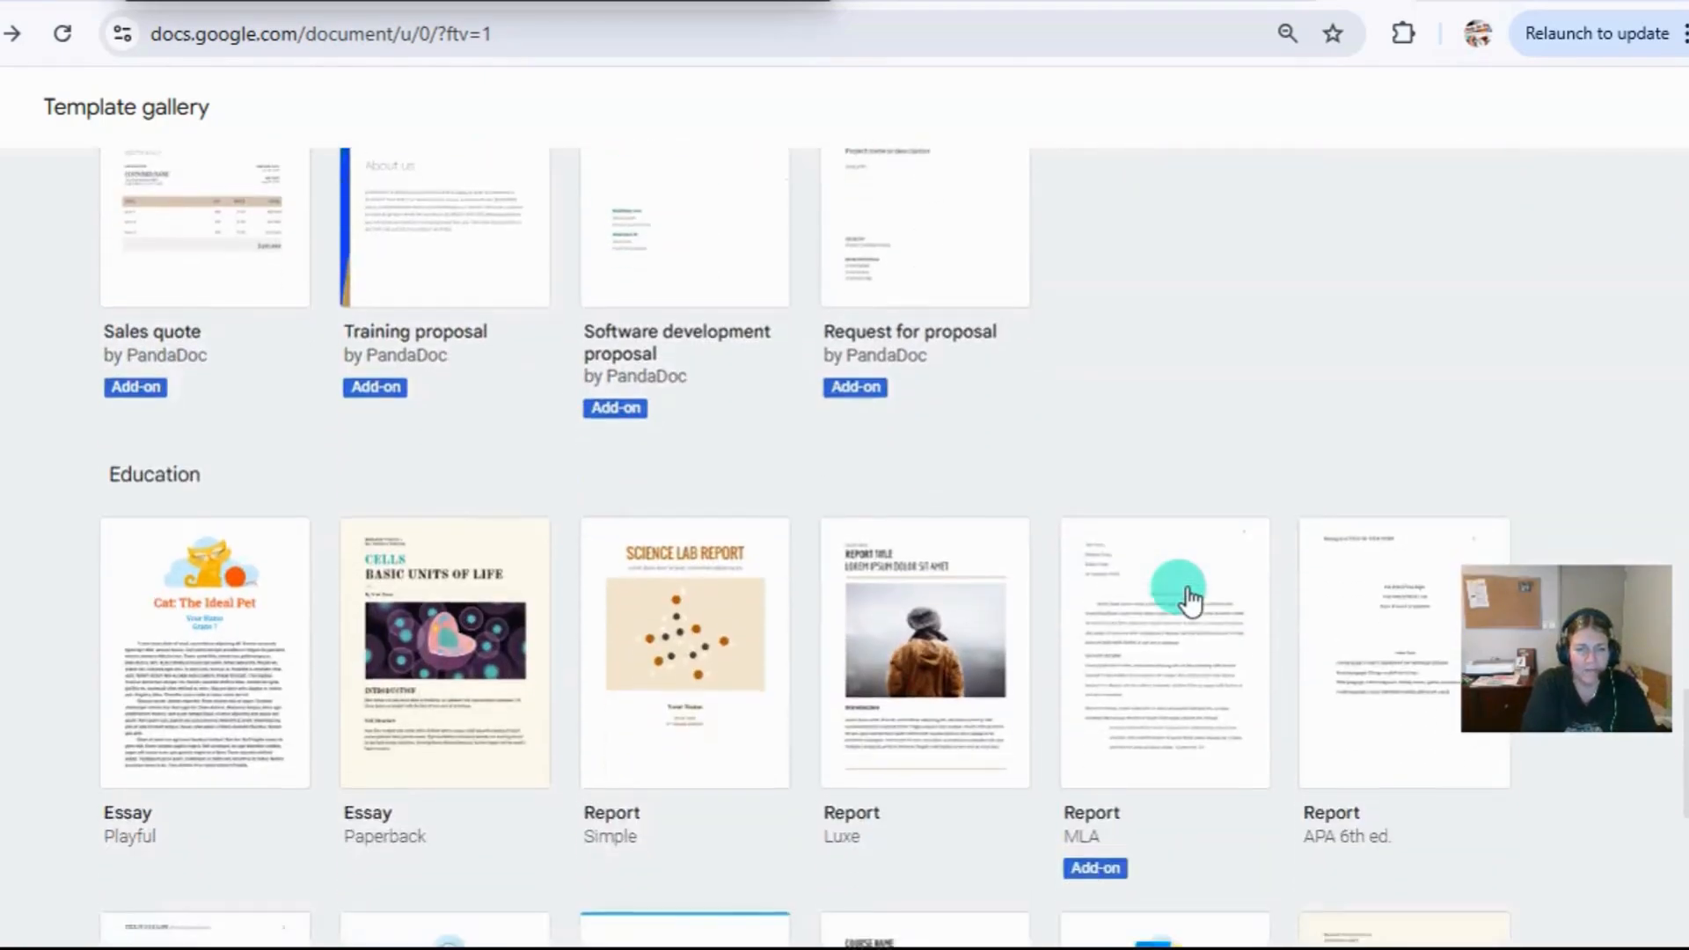
{"action": "scroll", "coordinate": [1189, 602], "scroll_direction": "down", "scroll_amount": 2}
{"action": "scroll", "coordinate": [1098, 669], "scroll_direction": "up", "scroll_amount": 2}
{"action": "scroll", "coordinate": [1097, 669], "scroll_direction": "down", "scroll_amount": 2}
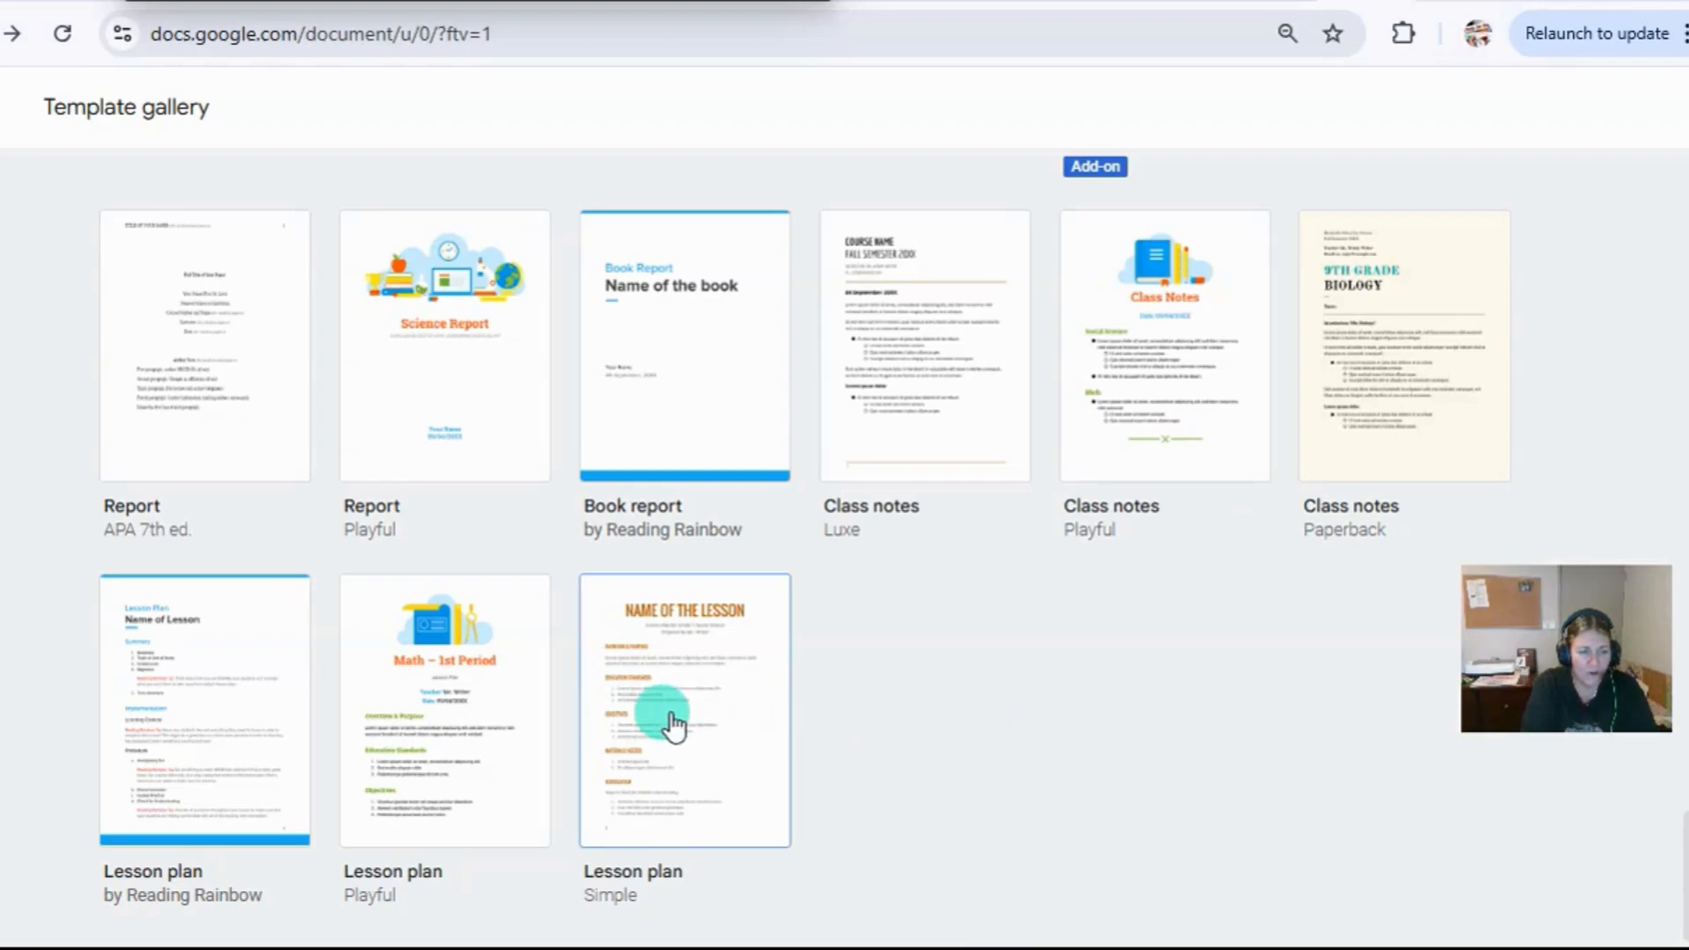
{"action": "left_click", "coordinate": [207, 719]}
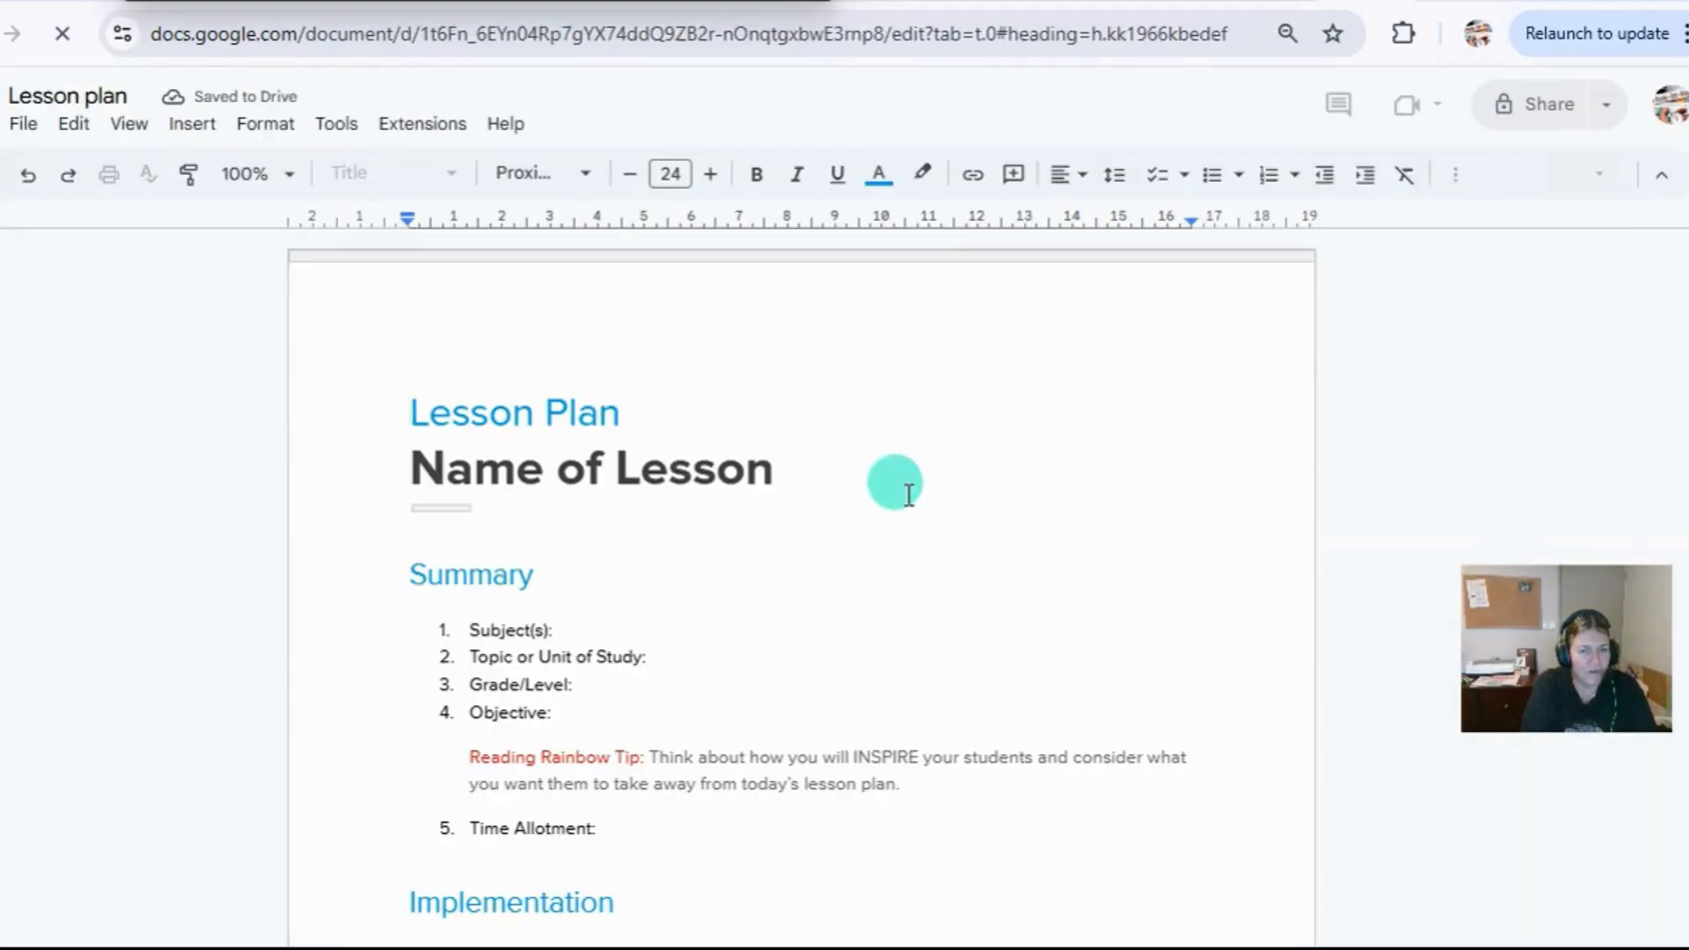
Look through the lesson plan document, move it to the bin and return to the Docs home screen.
{"action": "scroll", "coordinate": [811, 653], "scroll_direction": "down", "scroll_amount": 8}
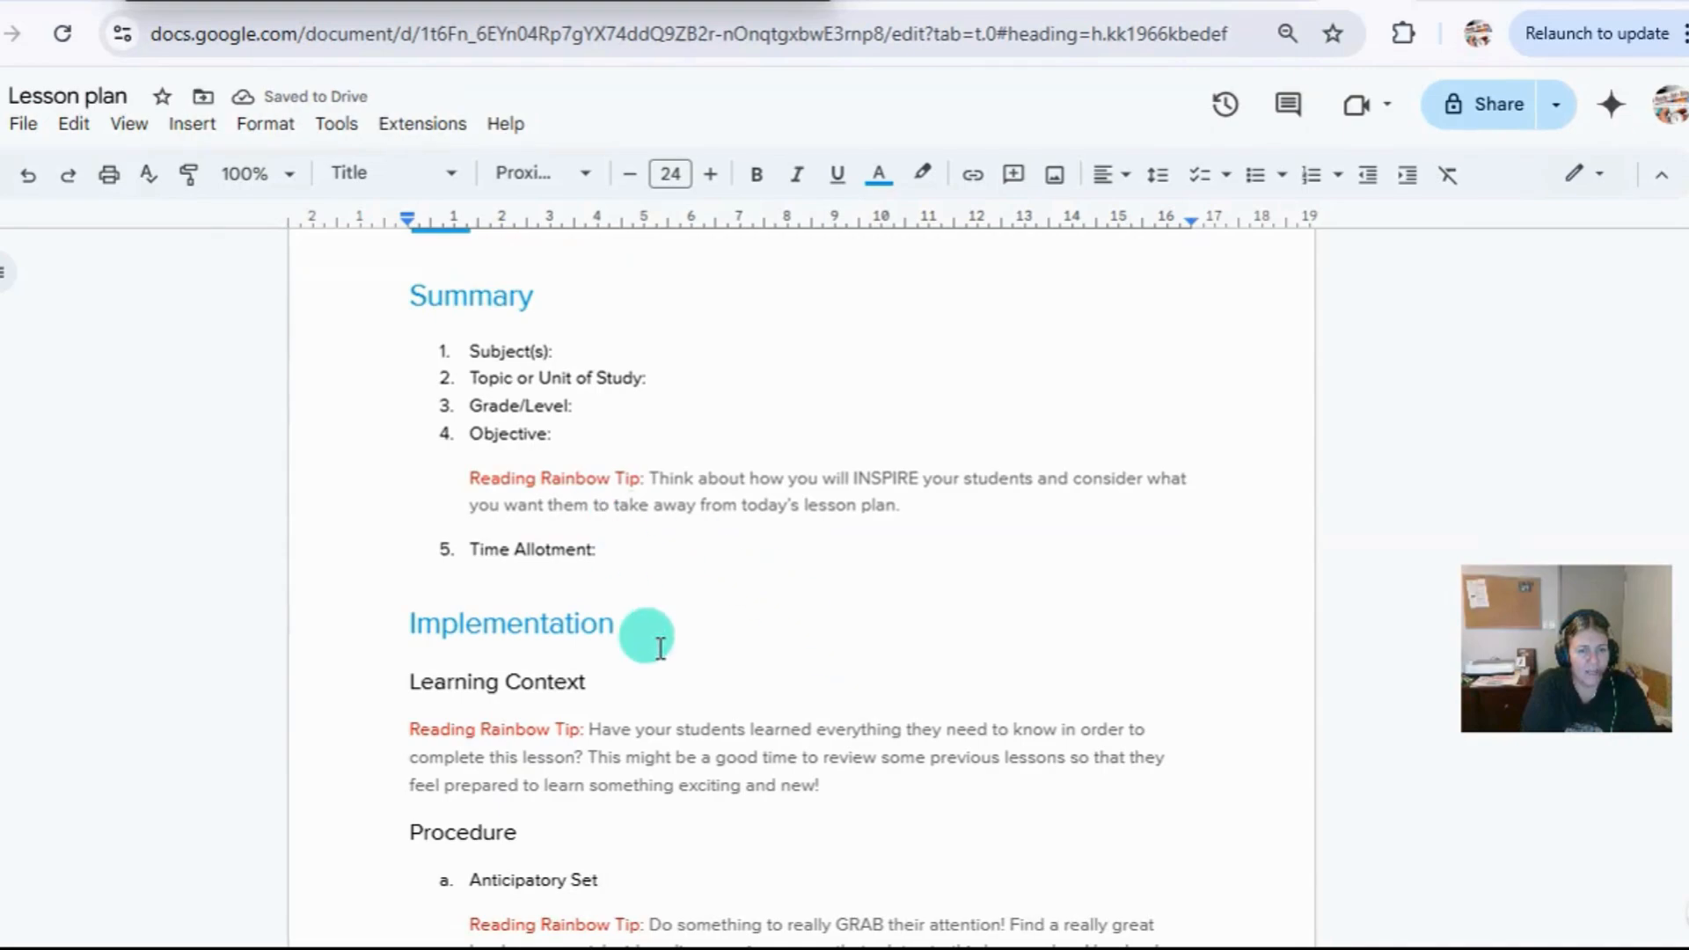
{"action": "scroll", "coordinate": [680, 659], "scroll_direction": "down", "scroll_amount": 15}
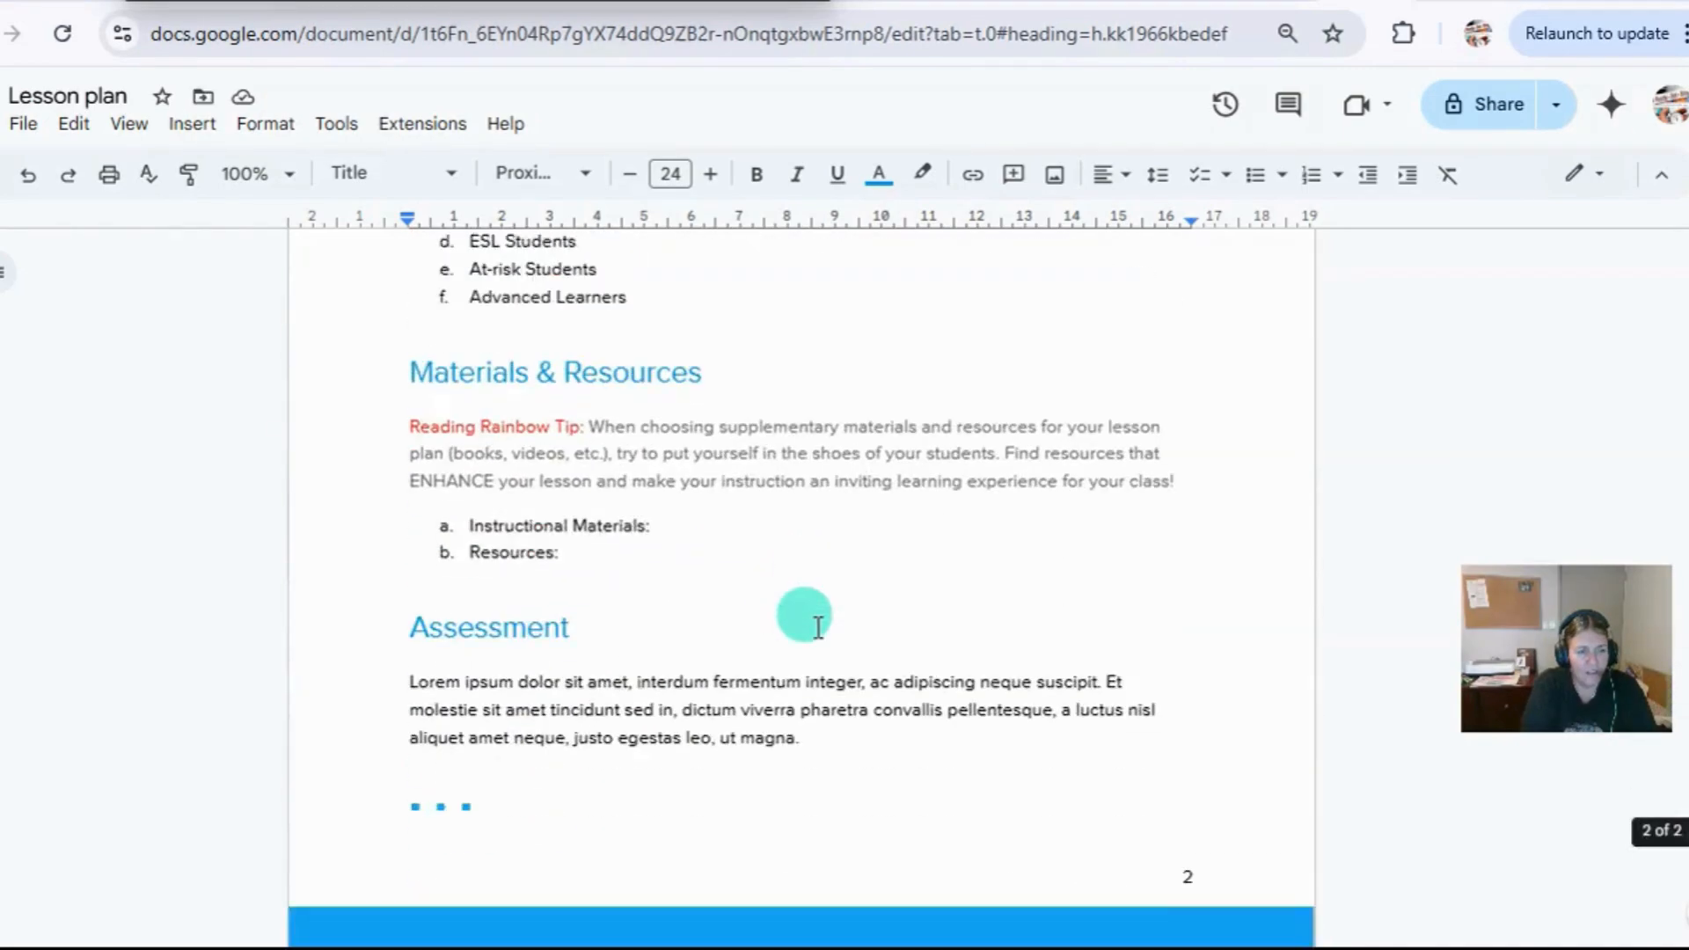
{"action": "scroll", "coordinate": [818, 627], "scroll_direction": "up", "scroll_amount": 20}
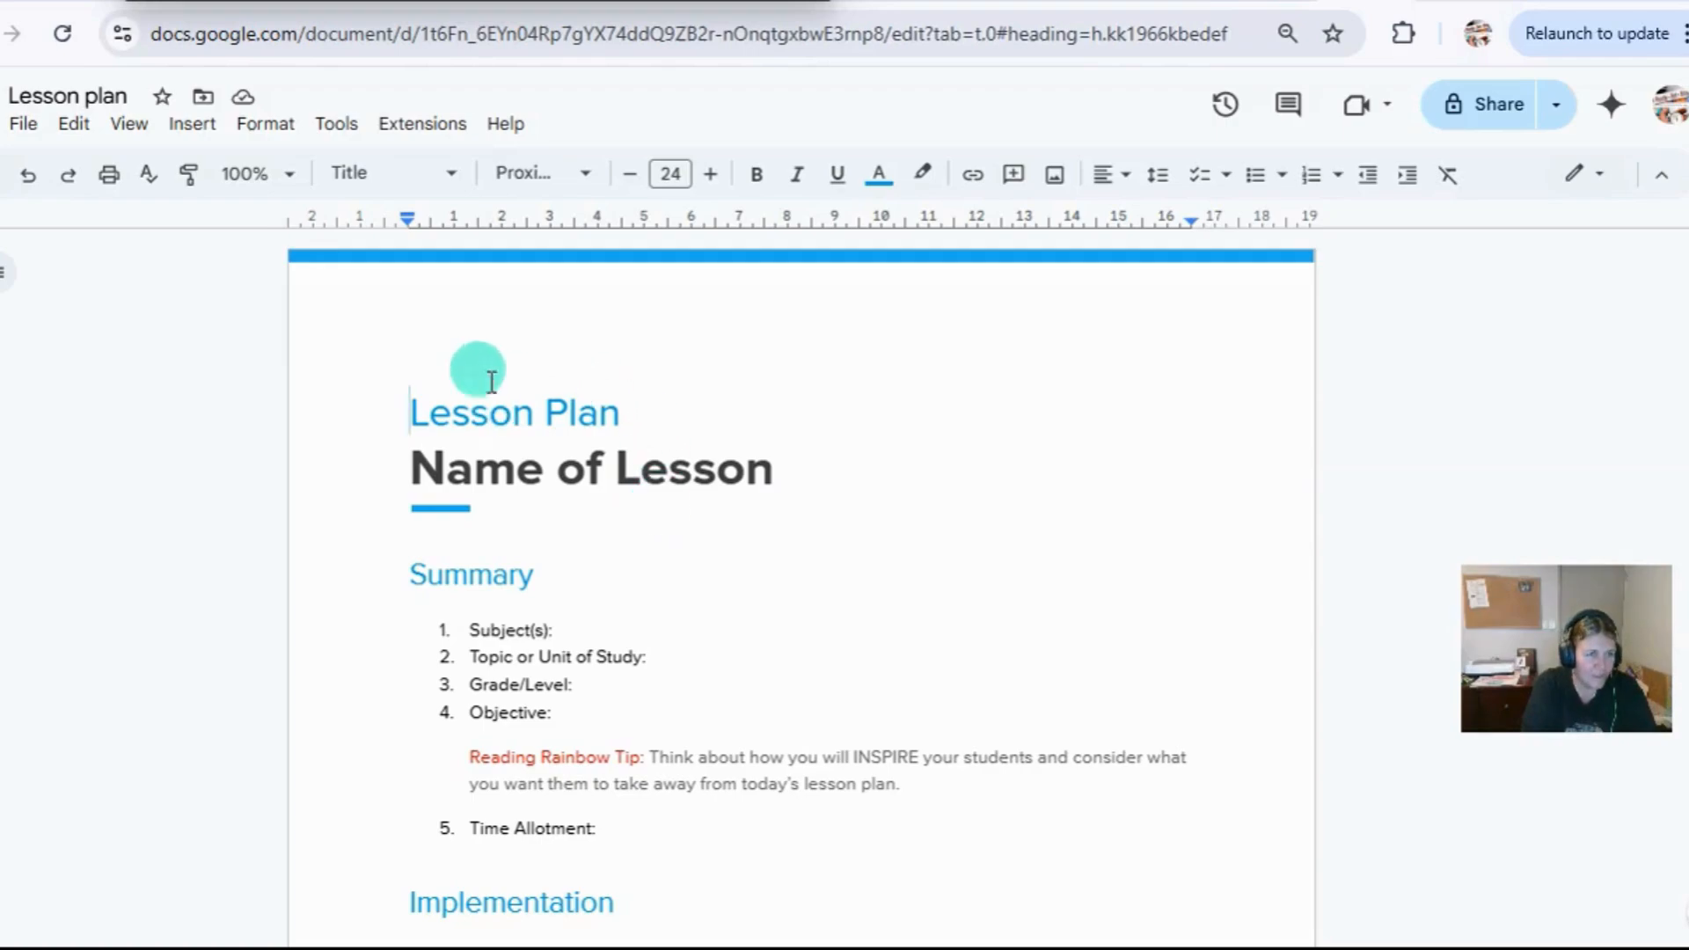
{"action": "left_click", "coordinate": [25, 124]}
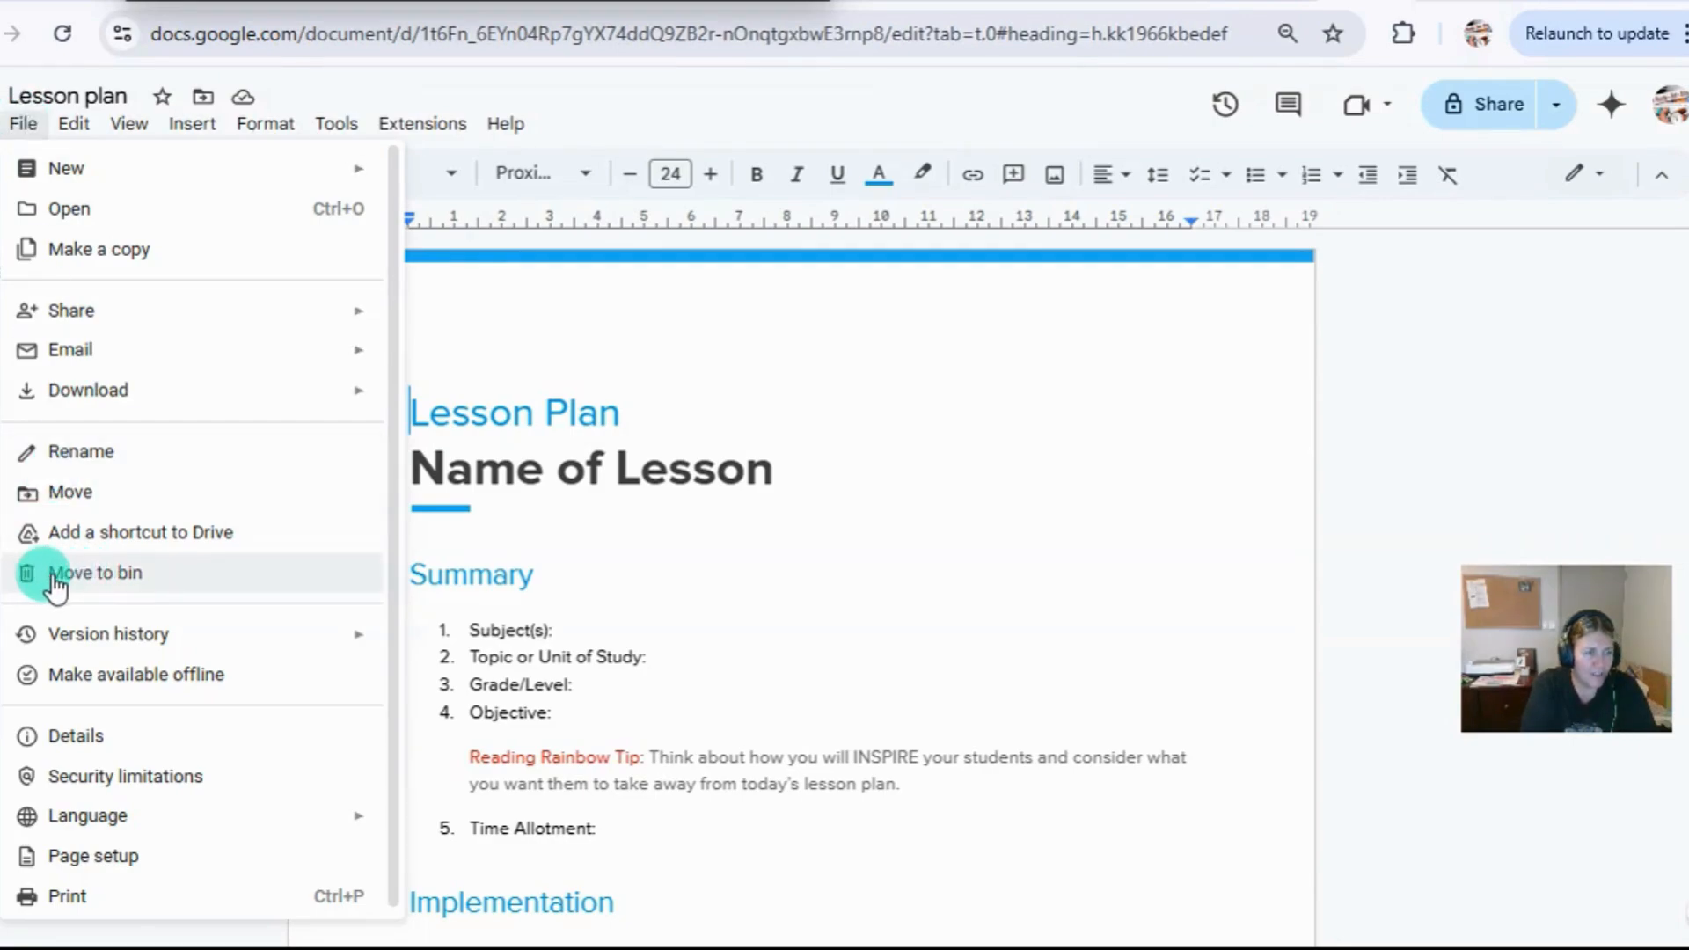
{"action": "left_click", "coordinate": [99, 580]}
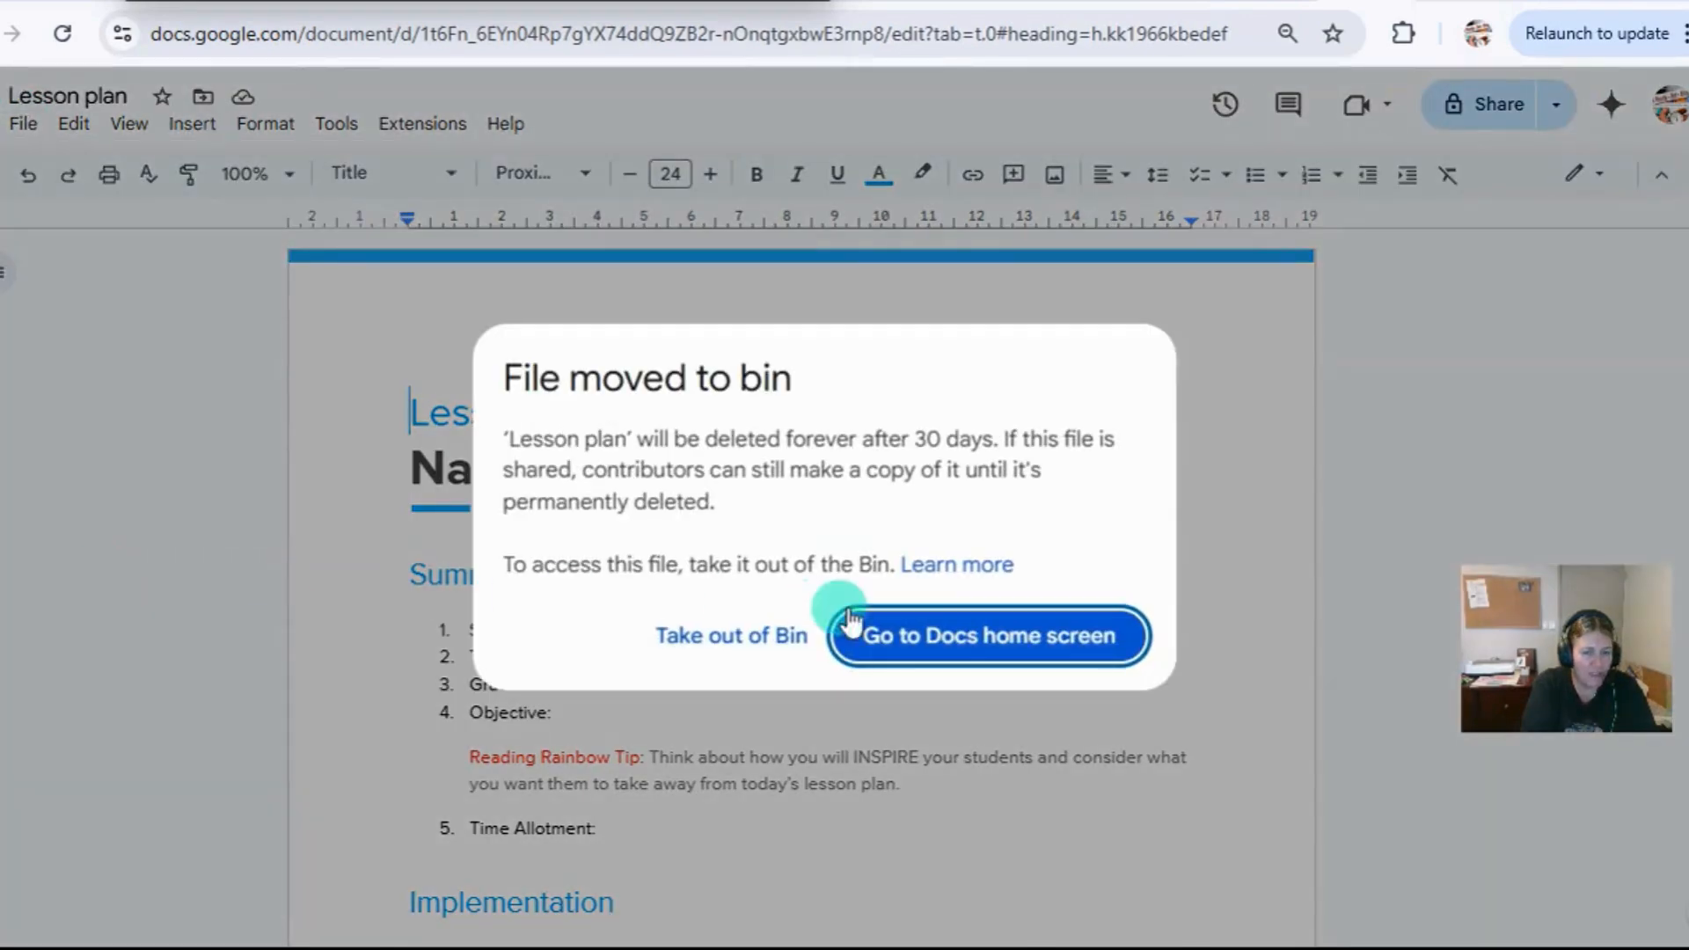
{"action": "left_click", "coordinate": [969, 640]}
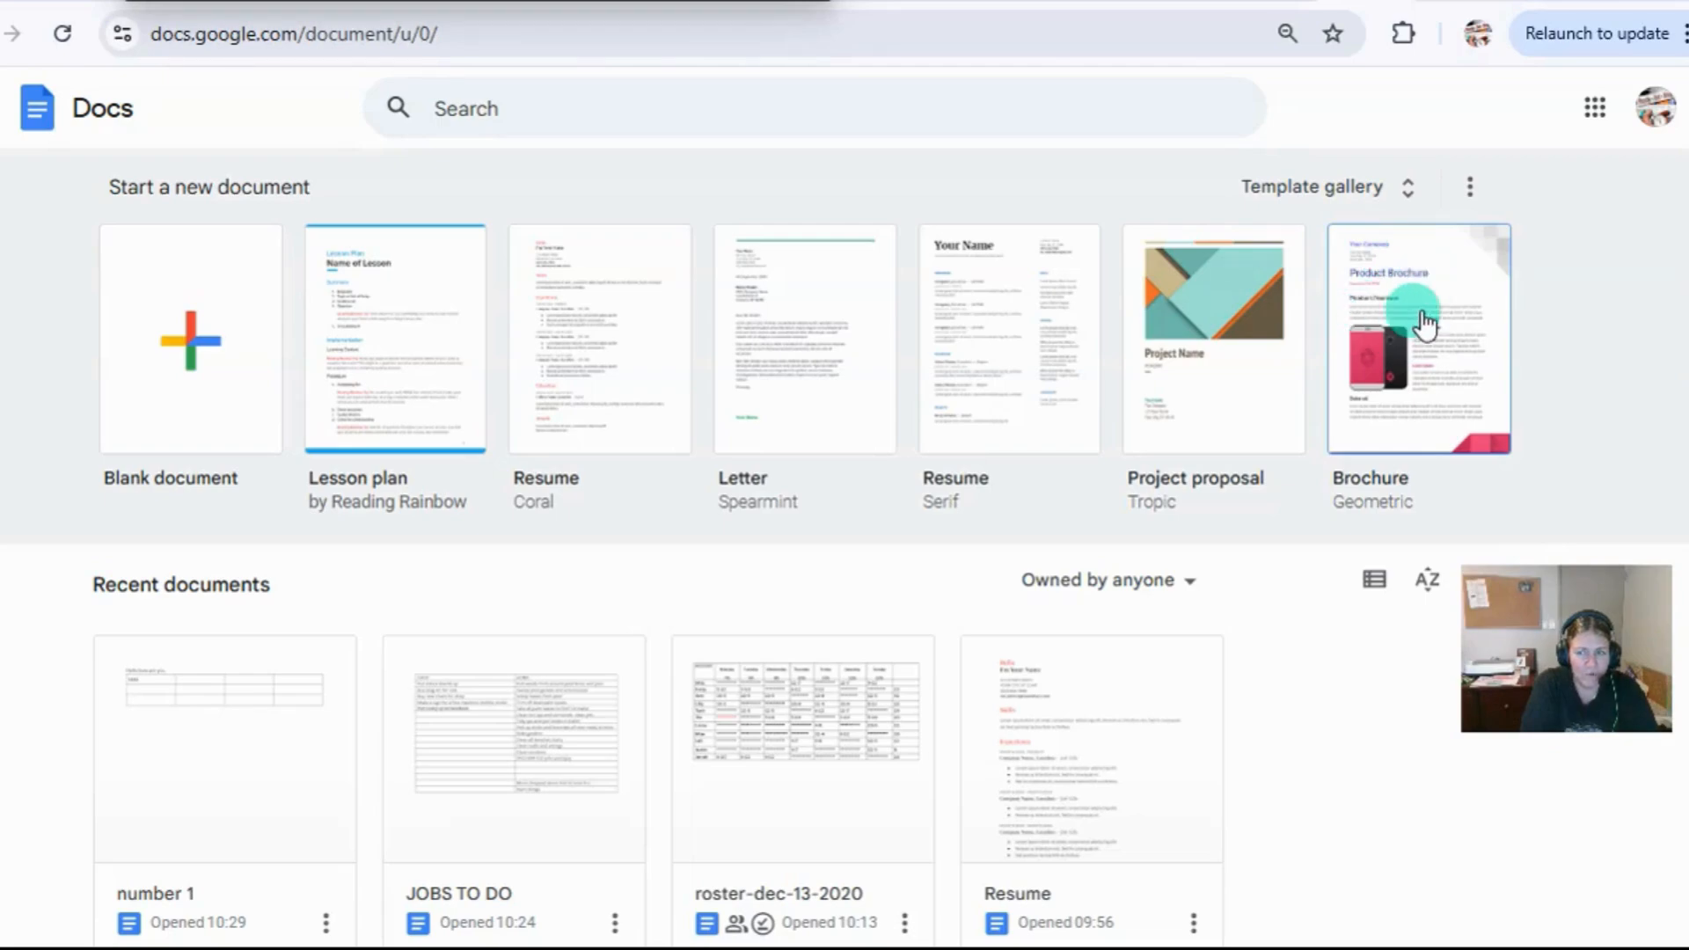
Hide the templates from the Docs home screen.
{"action": "left_click", "coordinate": [1469, 188]}
{"action": "left_click", "coordinate": [1448, 236]}
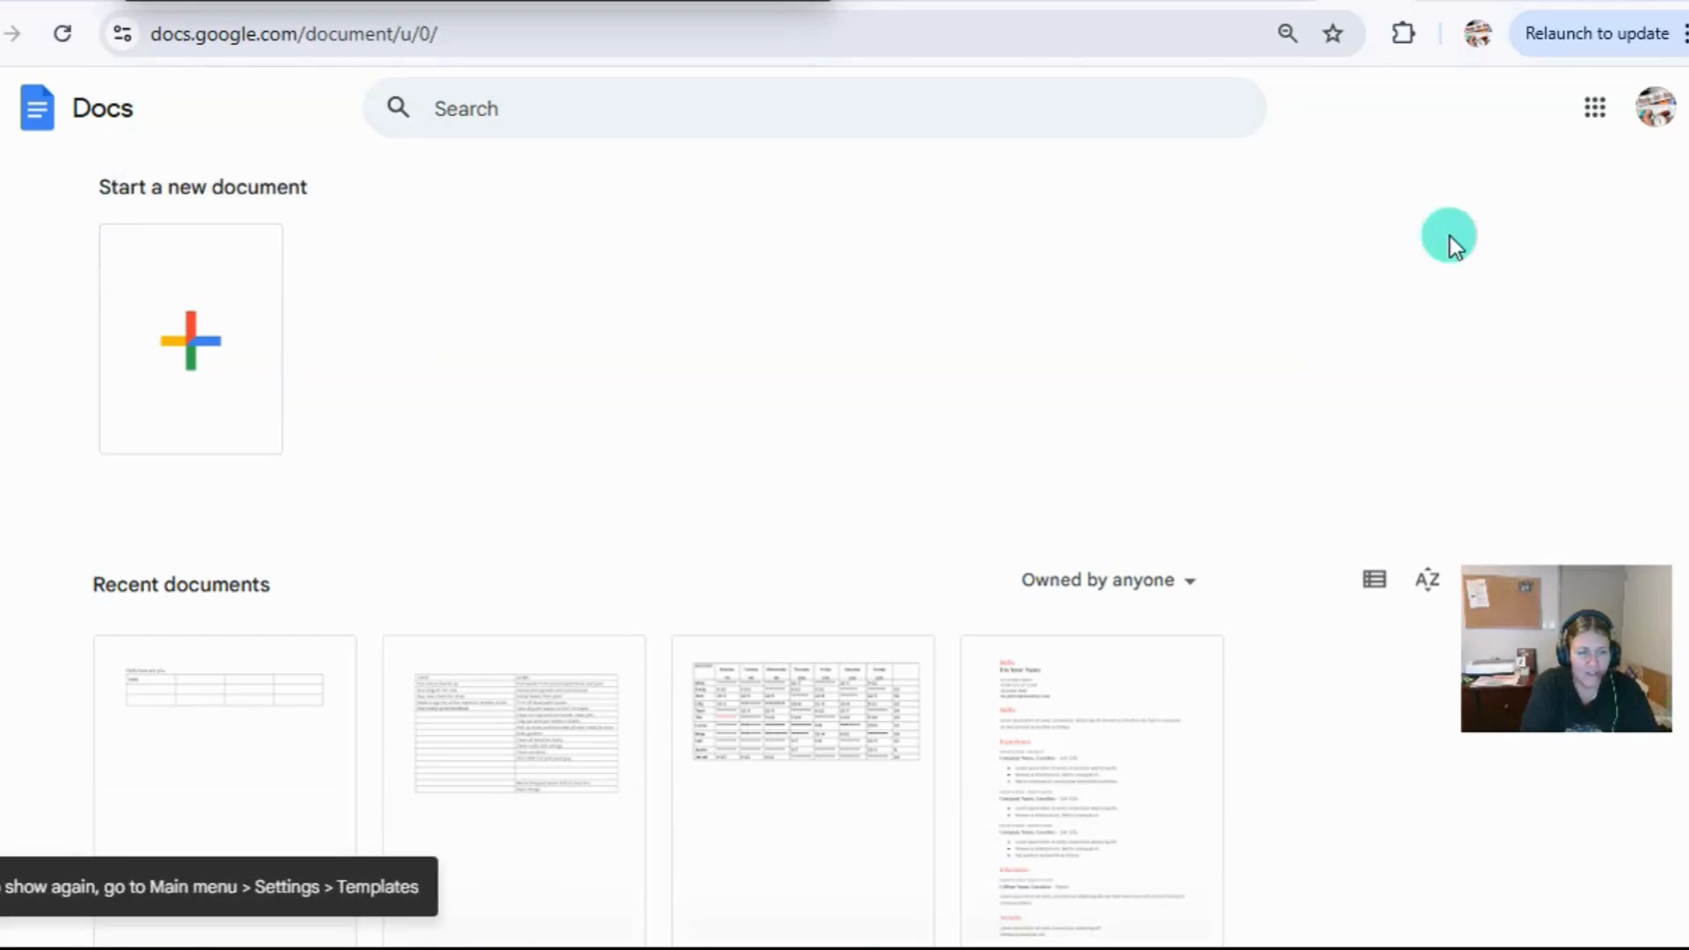
Browse the recent documents on the home screen and open the JOBS TO DO document.
{"action": "scroll", "coordinate": [377, 308], "scroll_direction": "down", "scroll_amount": 5}
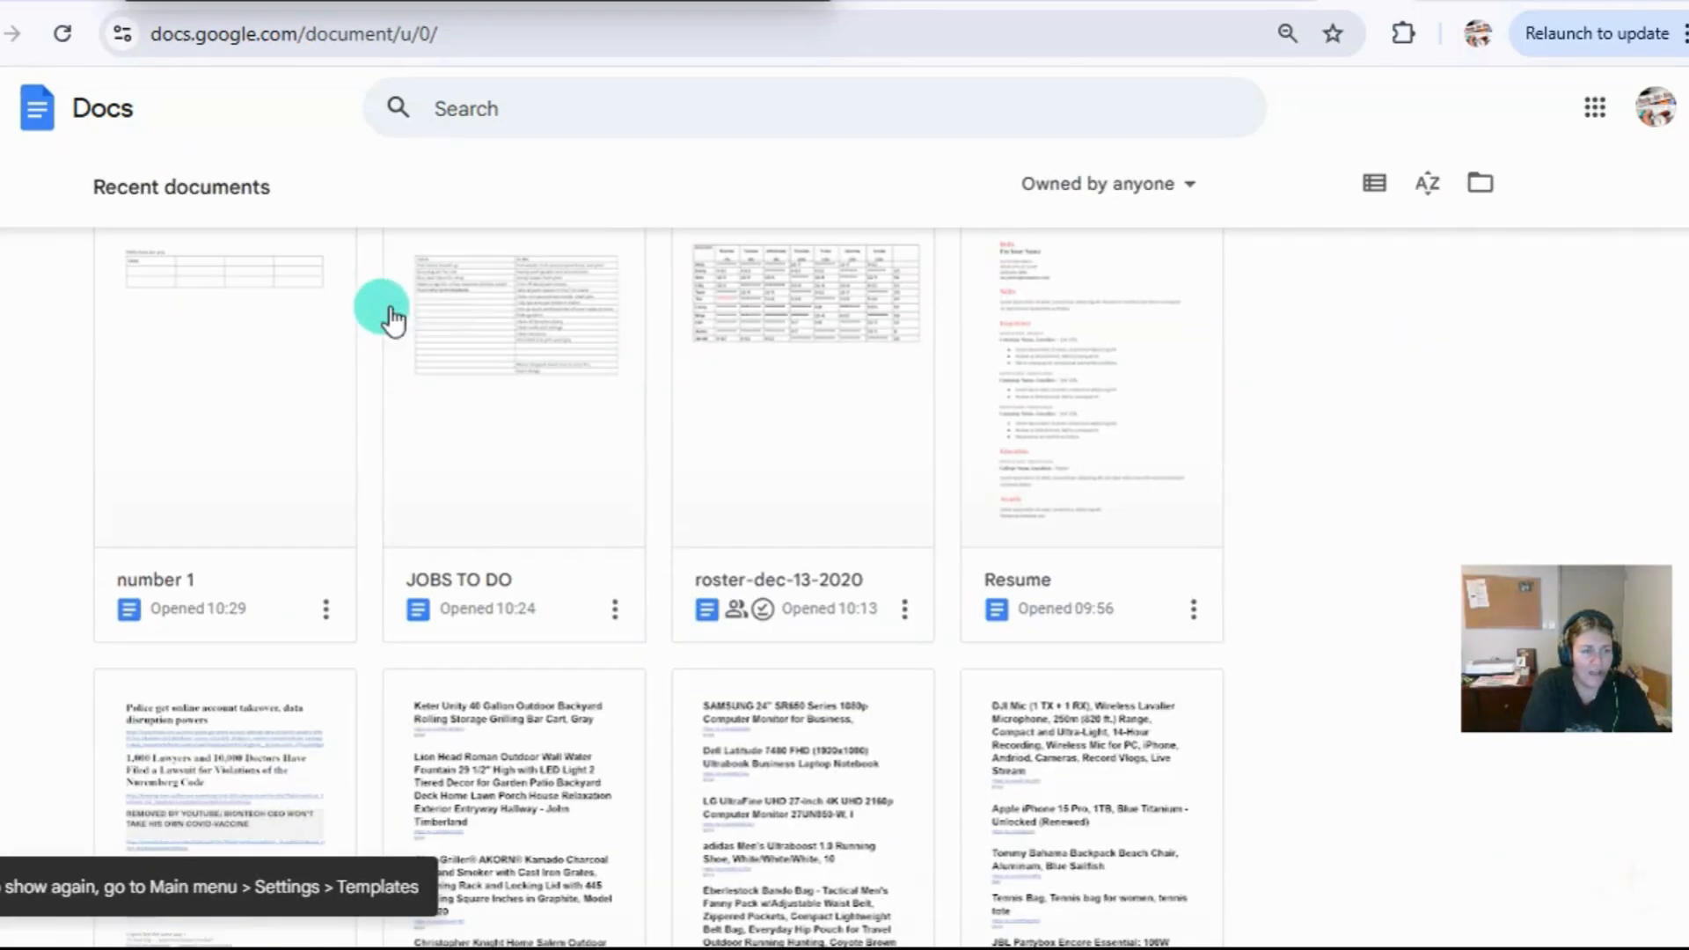
{"action": "scroll", "coordinate": [440, 403], "scroll_direction": "up", "scroll_amount": 3}
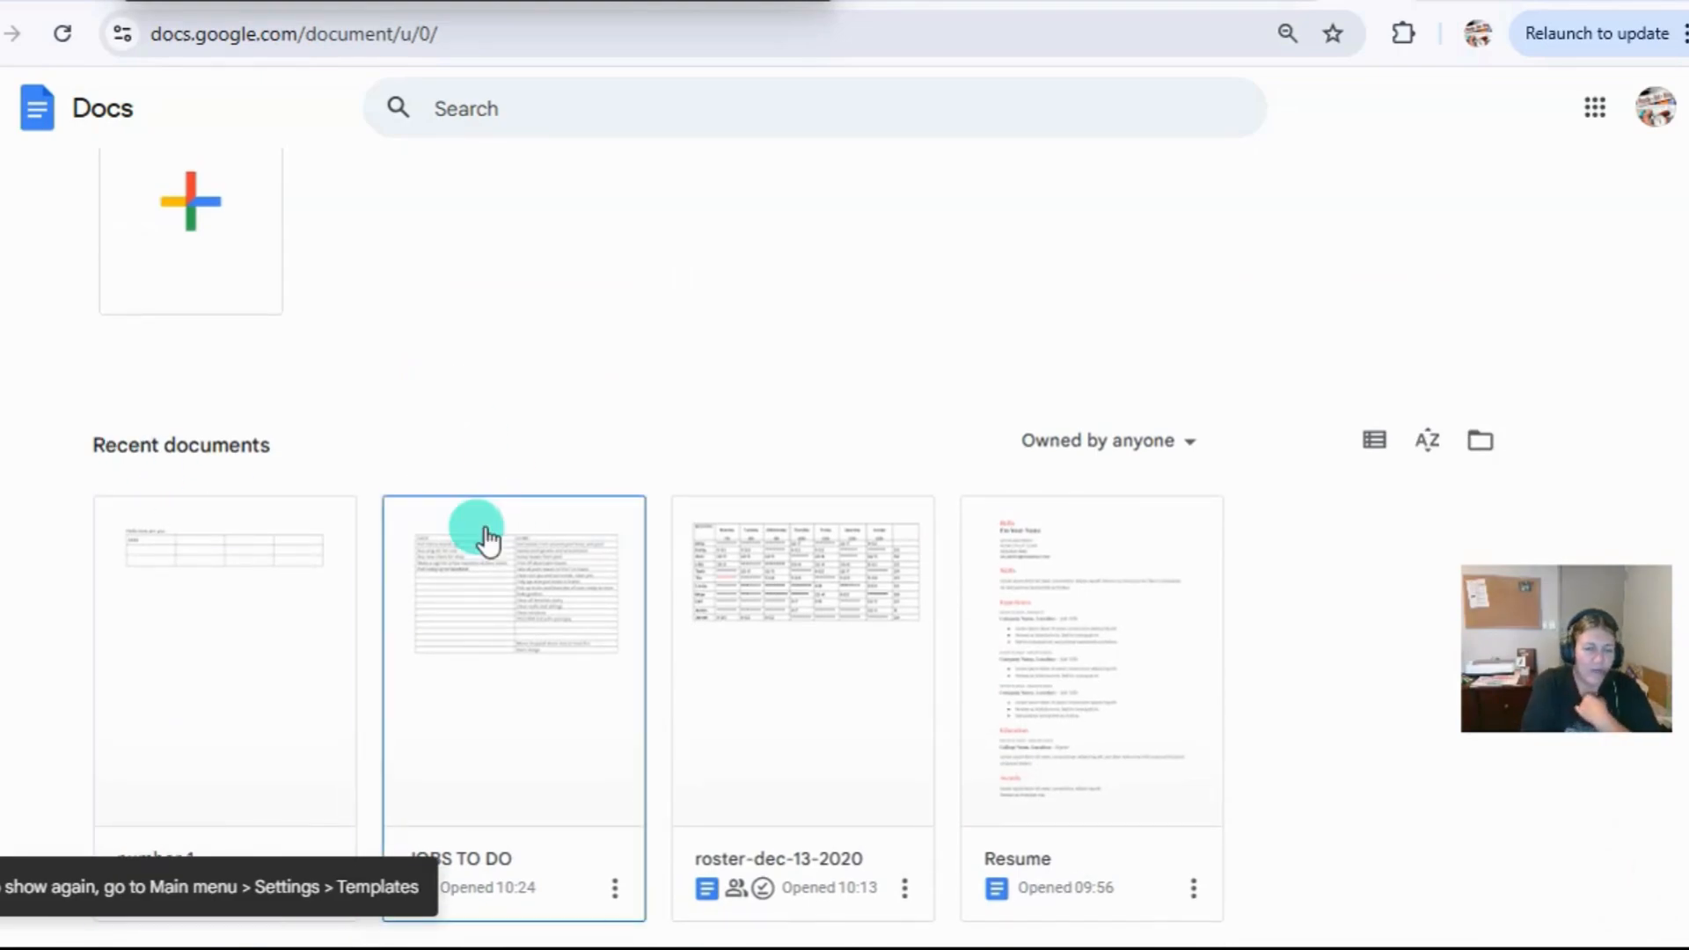
{"action": "scroll", "coordinate": [483, 532], "scroll_direction": "down", "scroll_amount": 3}
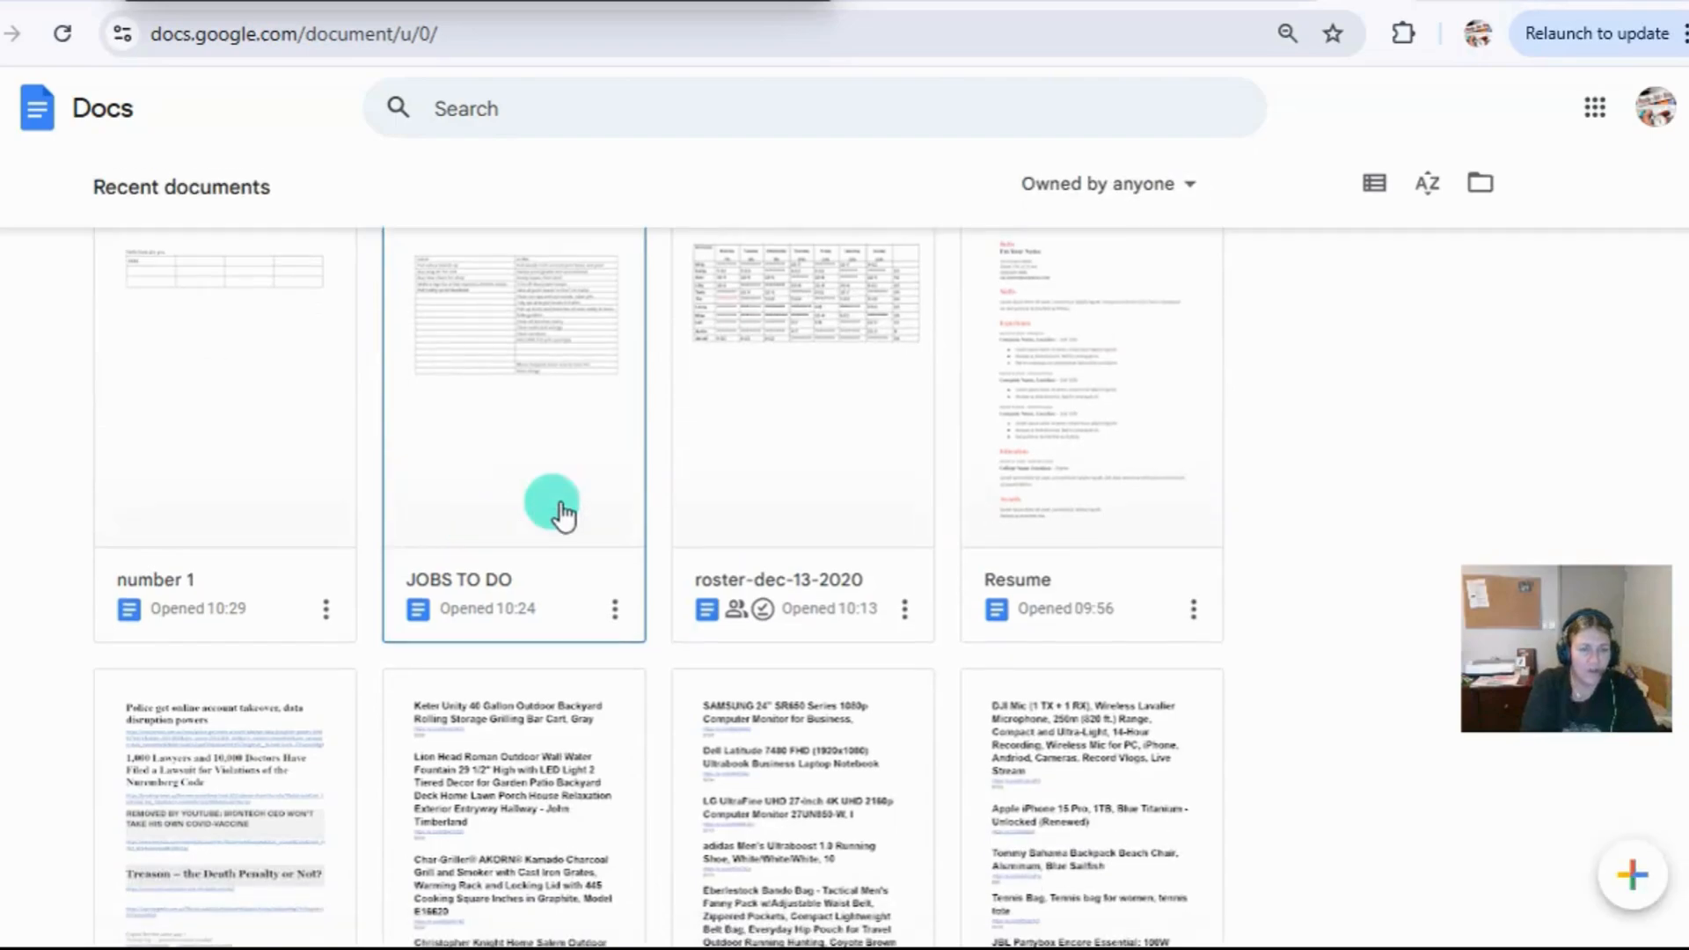
{"action": "scroll", "coordinate": [1141, 589], "scroll_direction": "down", "scroll_amount": 10}
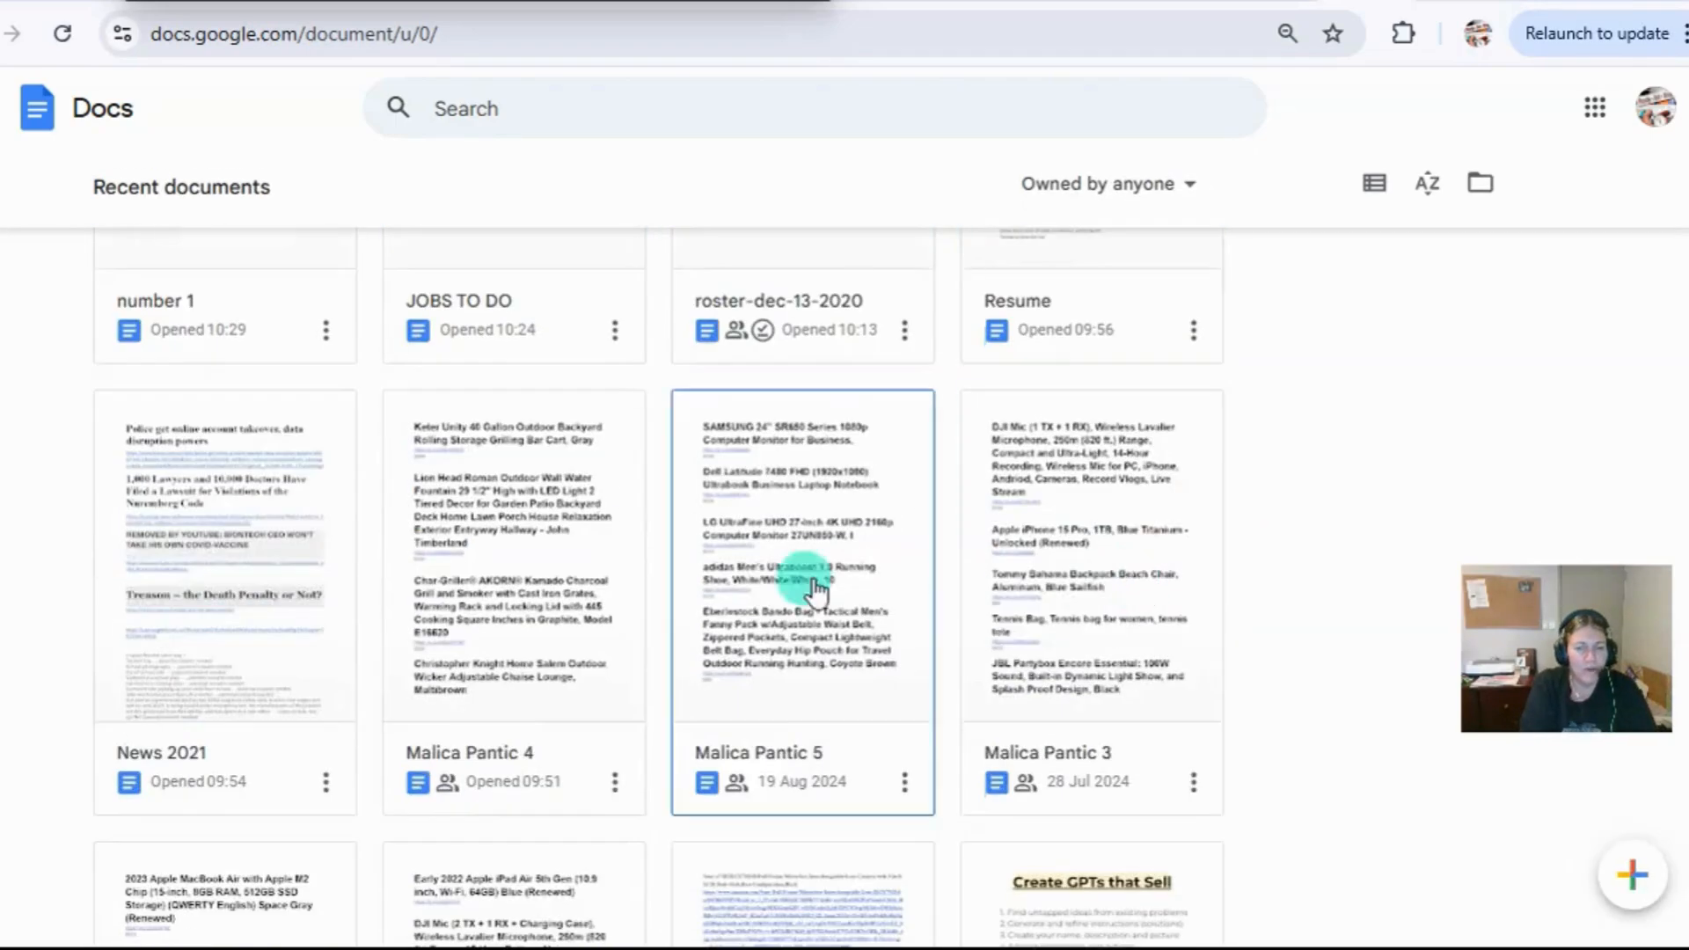
{"action": "scroll", "coordinate": [847, 598], "scroll_direction": "down", "scroll_amount": 4}
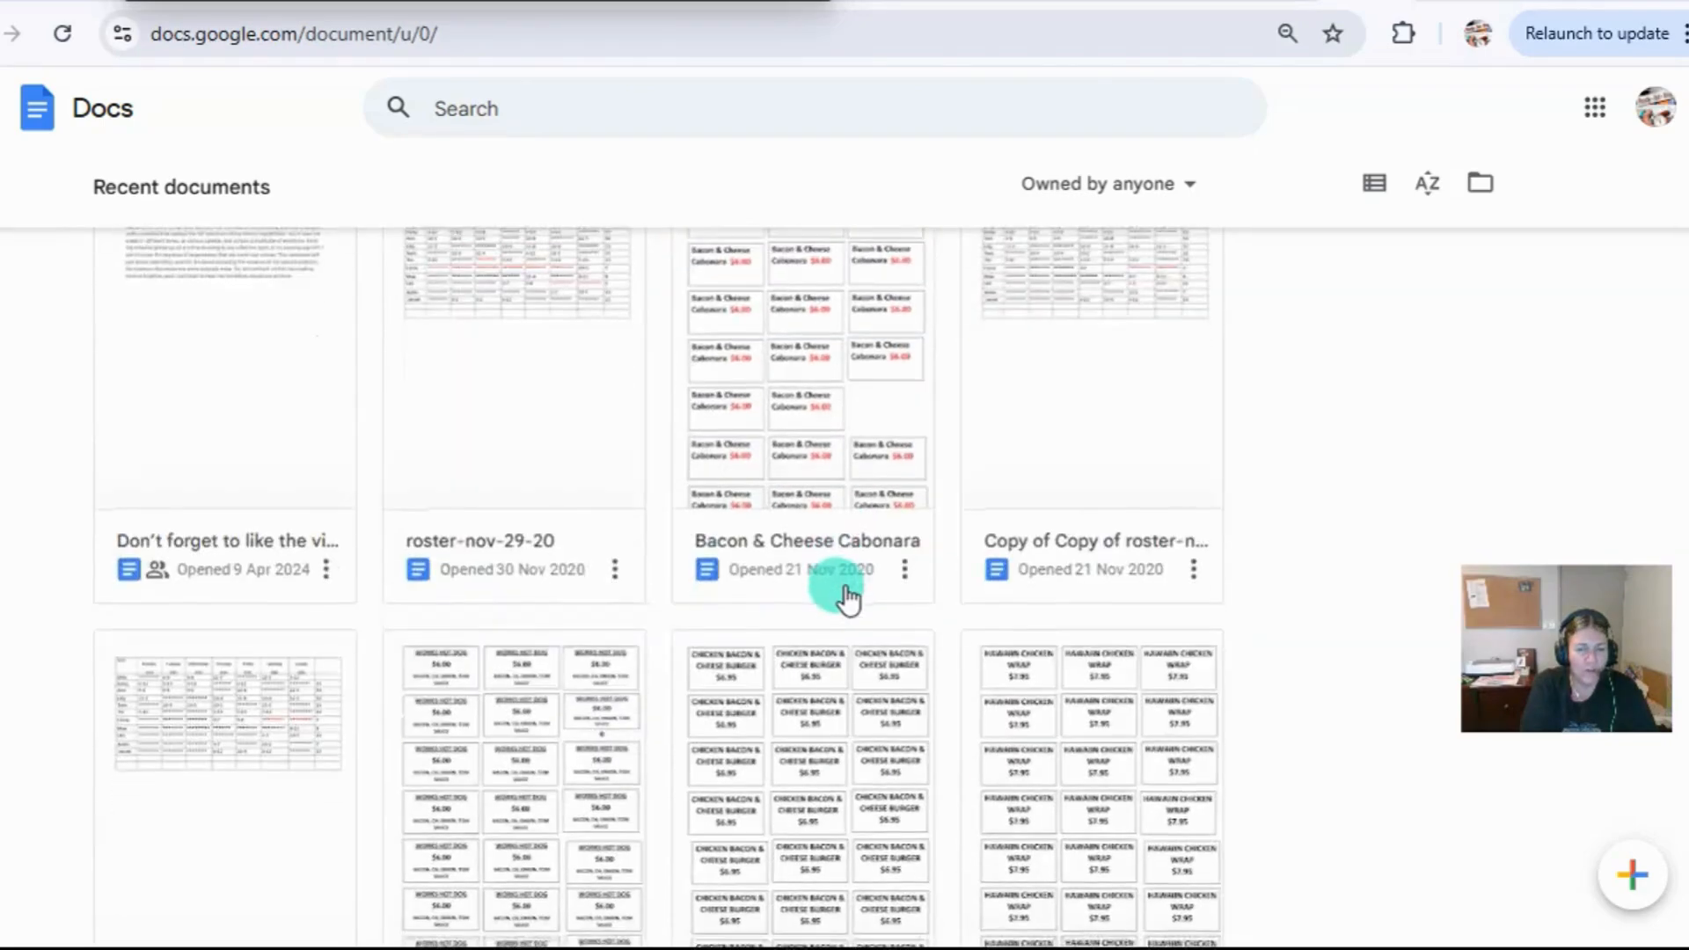
{"action": "scroll", "coordinate": [847, 598], "scroll_direction": "up", "scroll_amount": 8}
{"action": "scroll", "coordinate": [847, 599], "scroll_direction": "up", "scroll_amount": 10}
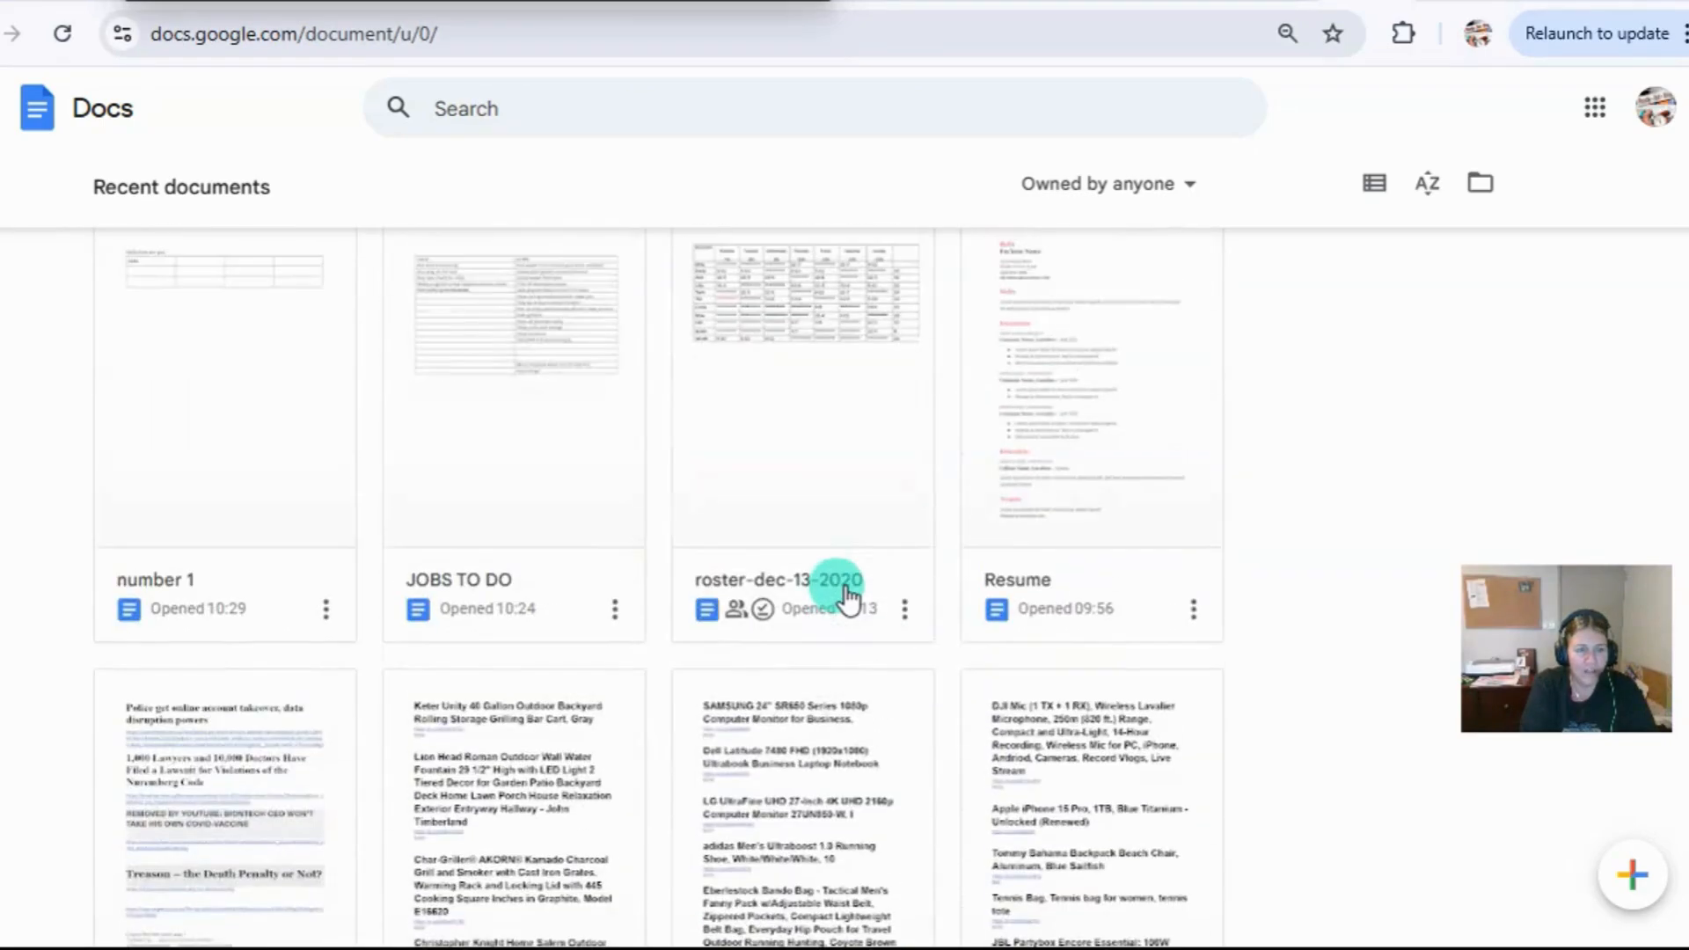
{"action": "scroll", "coordinate": [847, 598], "scroll_direction": "up", "scroll_amount": 3}
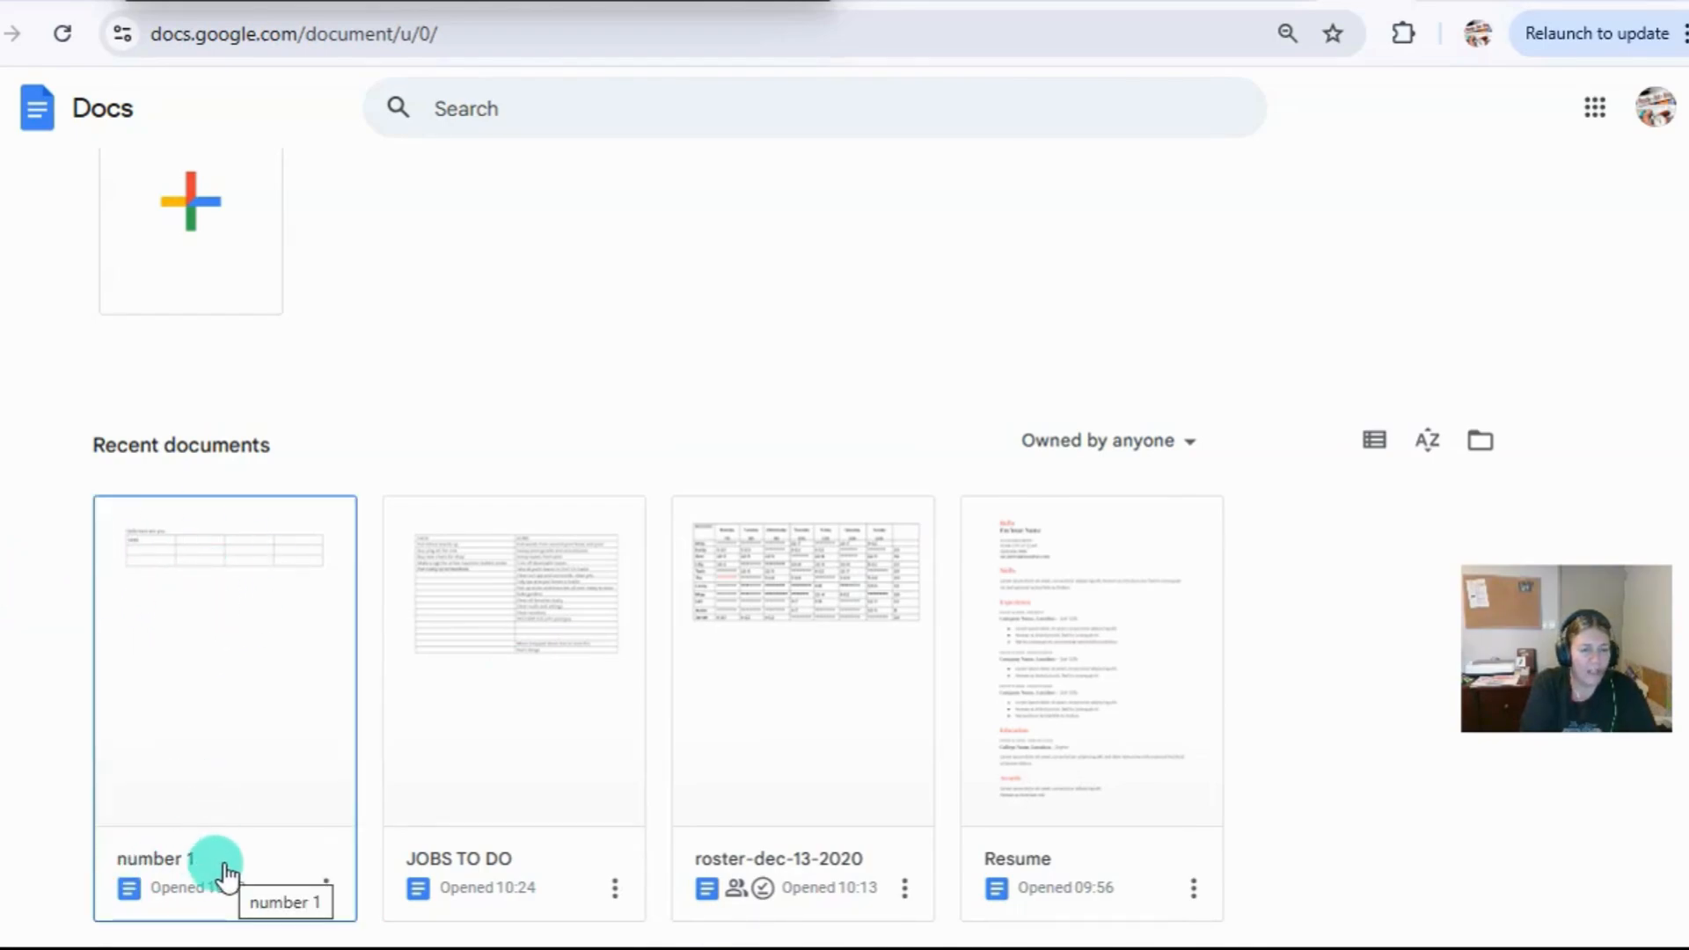
{"action": "left_click", "coordinate": [452, 631]}
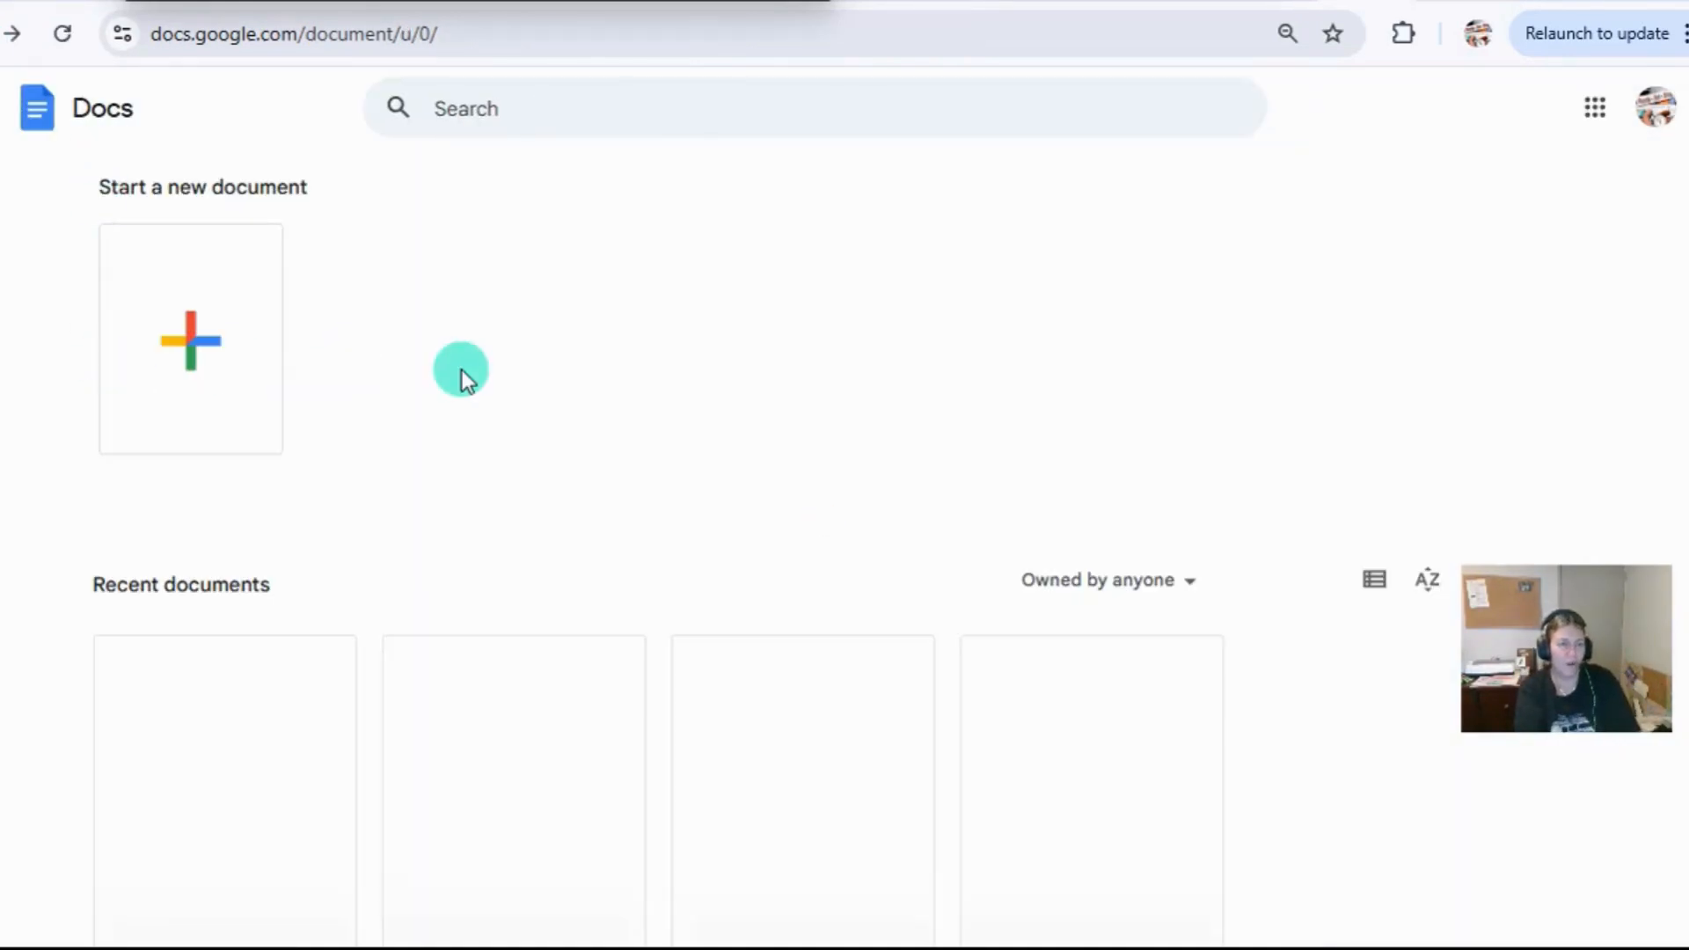
Look over the recent documents on the home screen and create a new blank document.
{"action": "scroll", "coordinate": [460, 369], "scroll_direction": "down", "scroll_amount": 5}
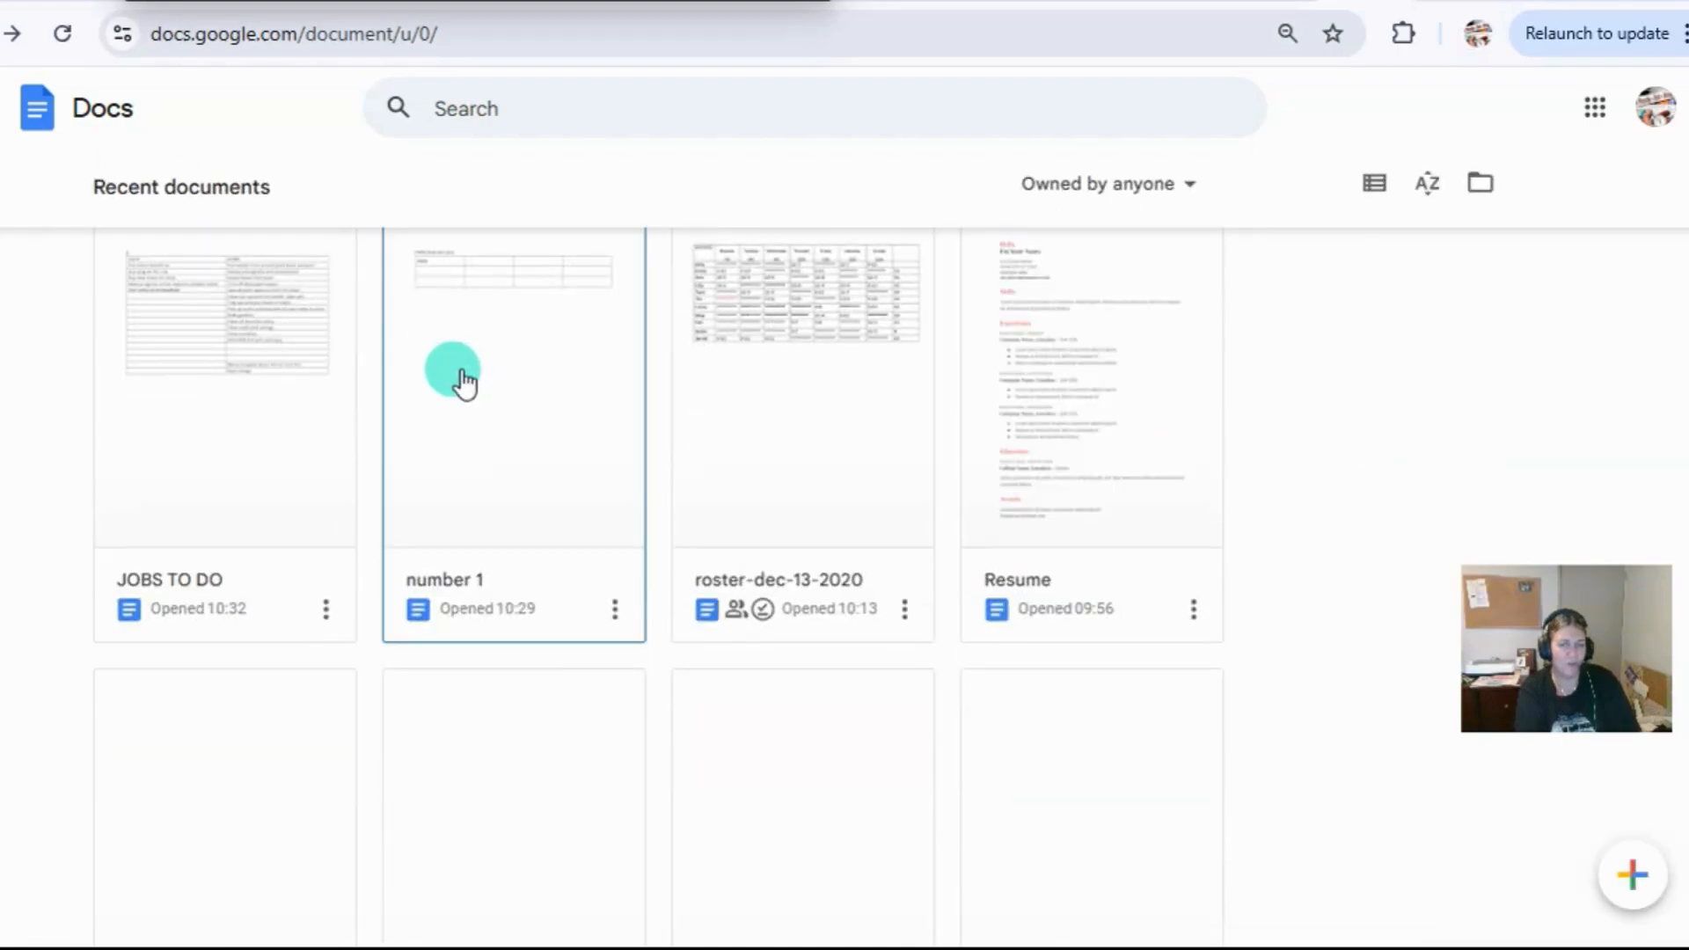
{"action": "scroll", "coordinate": [521, 538], "scroll_direction": "up", "scroll_amount": 5}
{"action": "scroll", "coordinate": [521, 539], "scroll_direction": "down", "scroll_amount": 5}
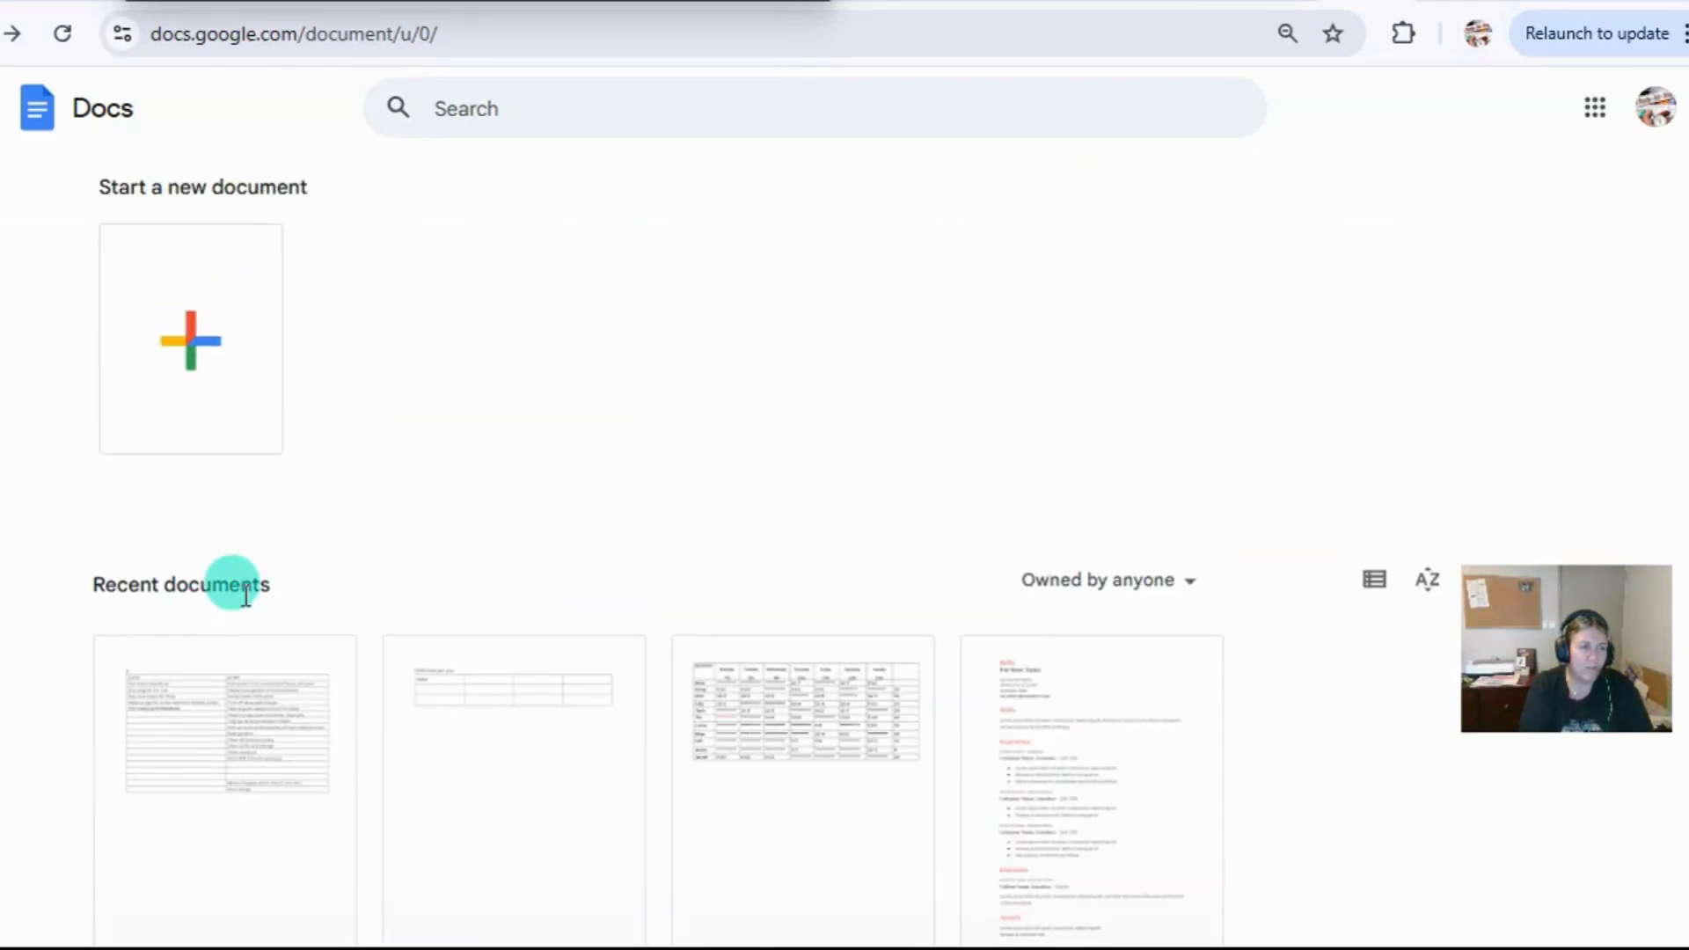
{"action": "scroll", "coordinate": [846, 499], "scroll_direction": "down", "scroll_amount": 5}
{"action": "scroll", "coordinate": [532, 508], "scroll_direction": "up", "scroll_amount": 5}
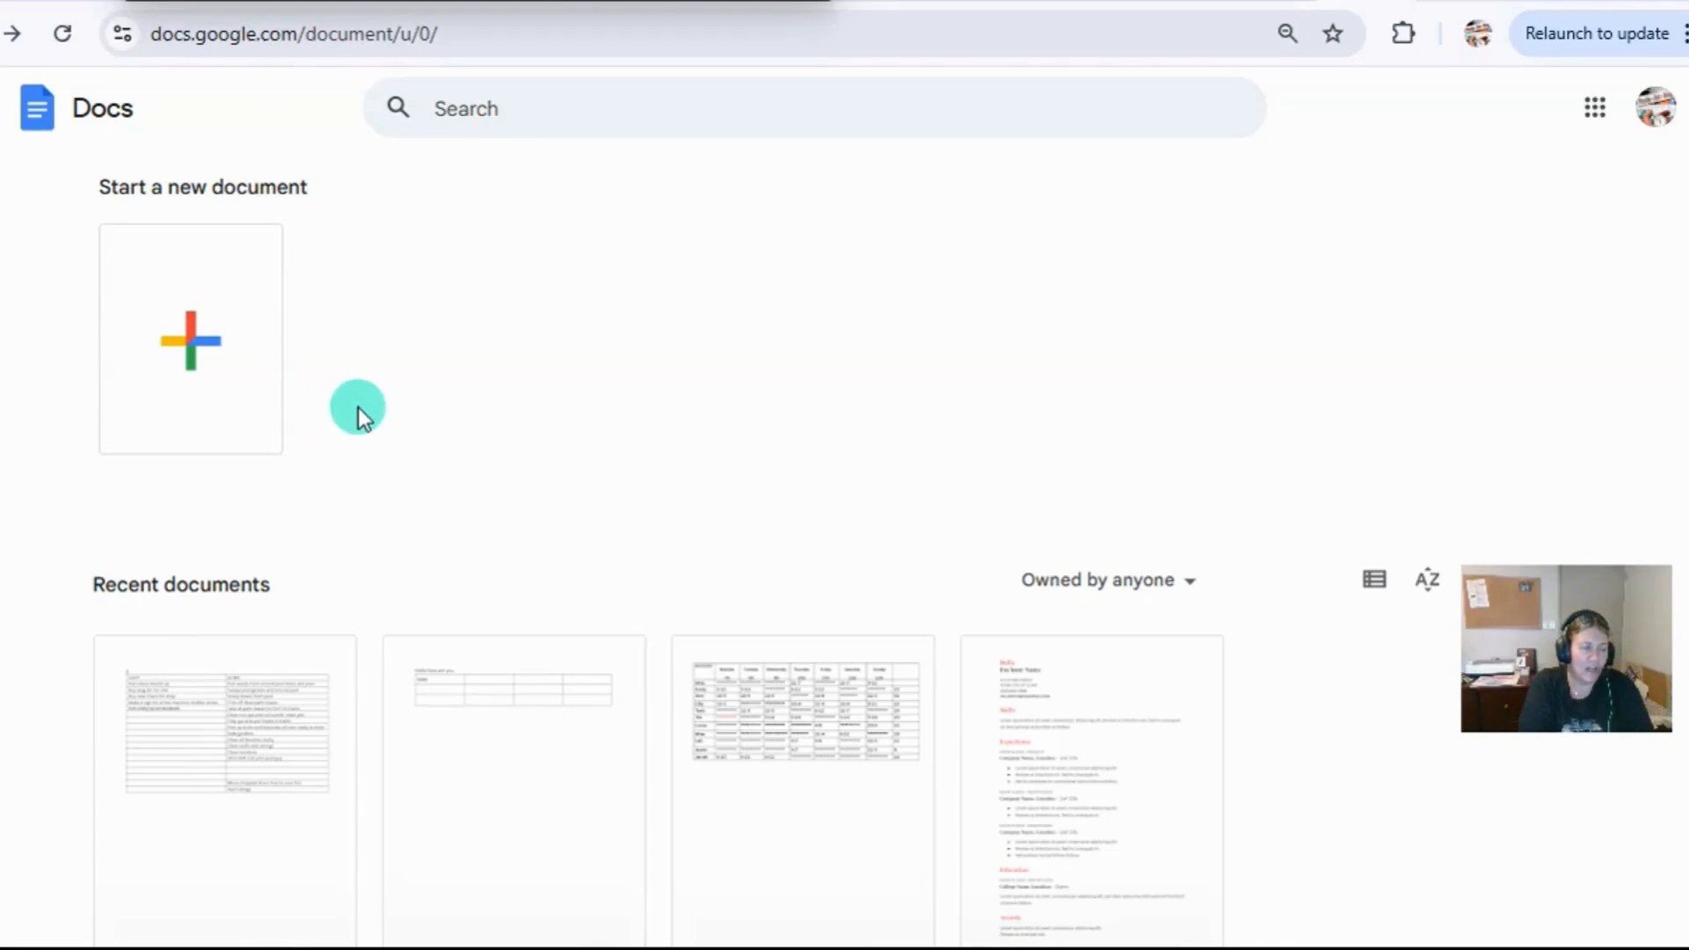
{"action": "left_click", "coordinate": [199, 364]}
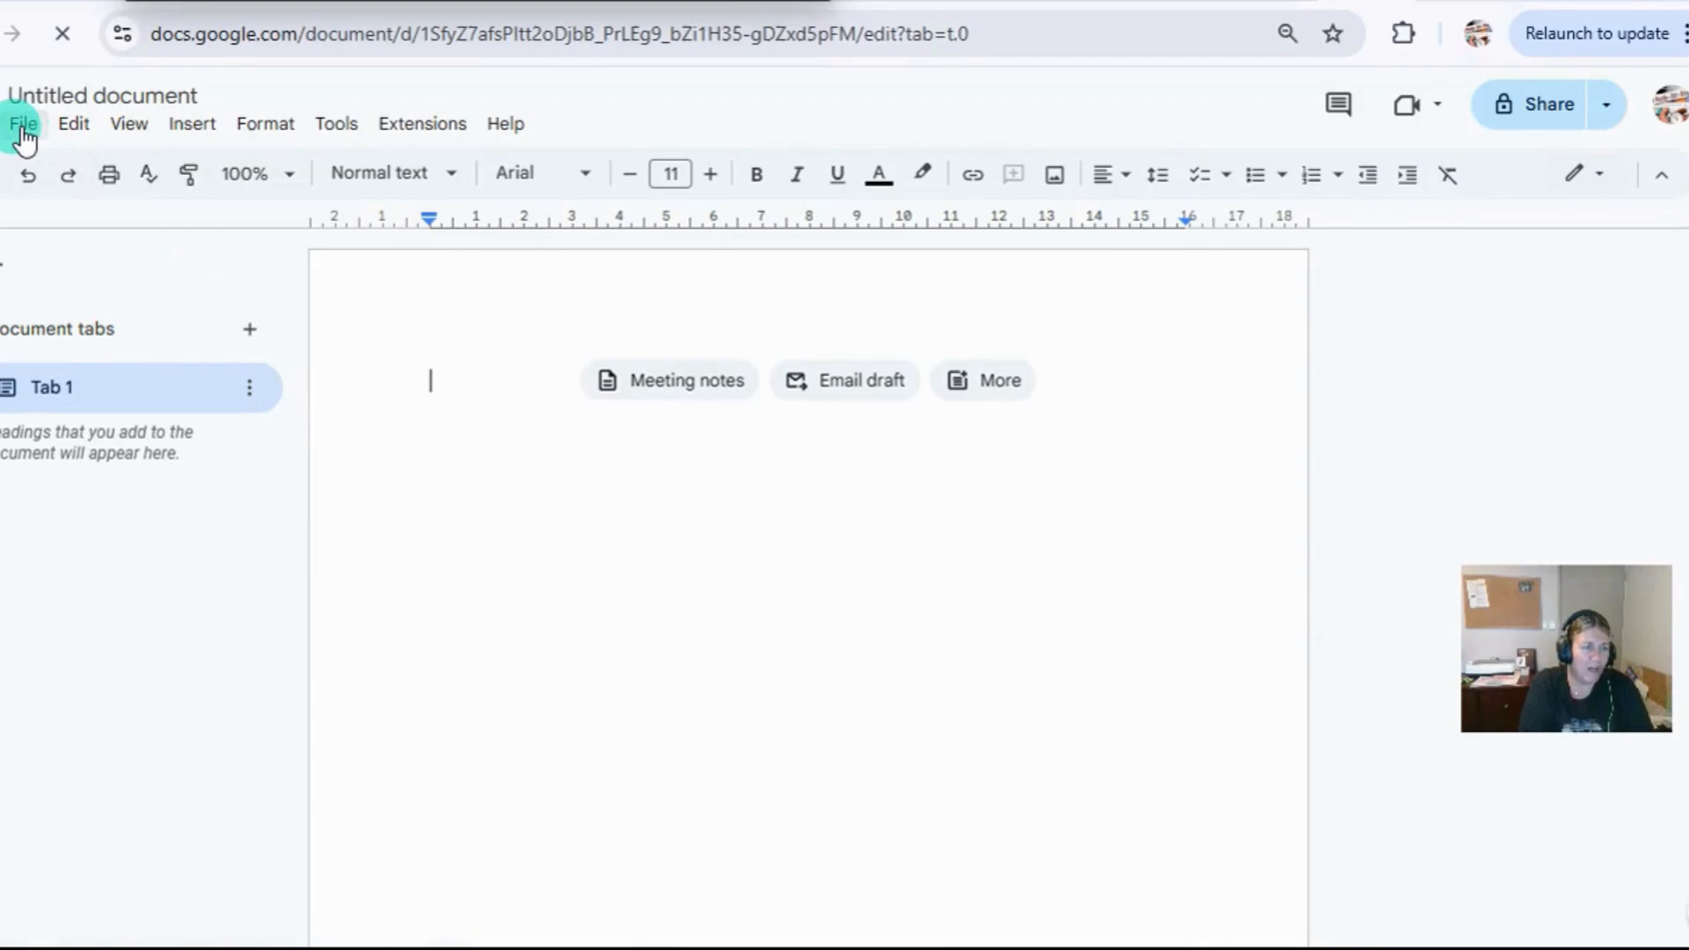
Start opening a file and look through the shared, starred, My Drive and recent documents.
{"action": "left_click", "coordinate": [24, 127]}
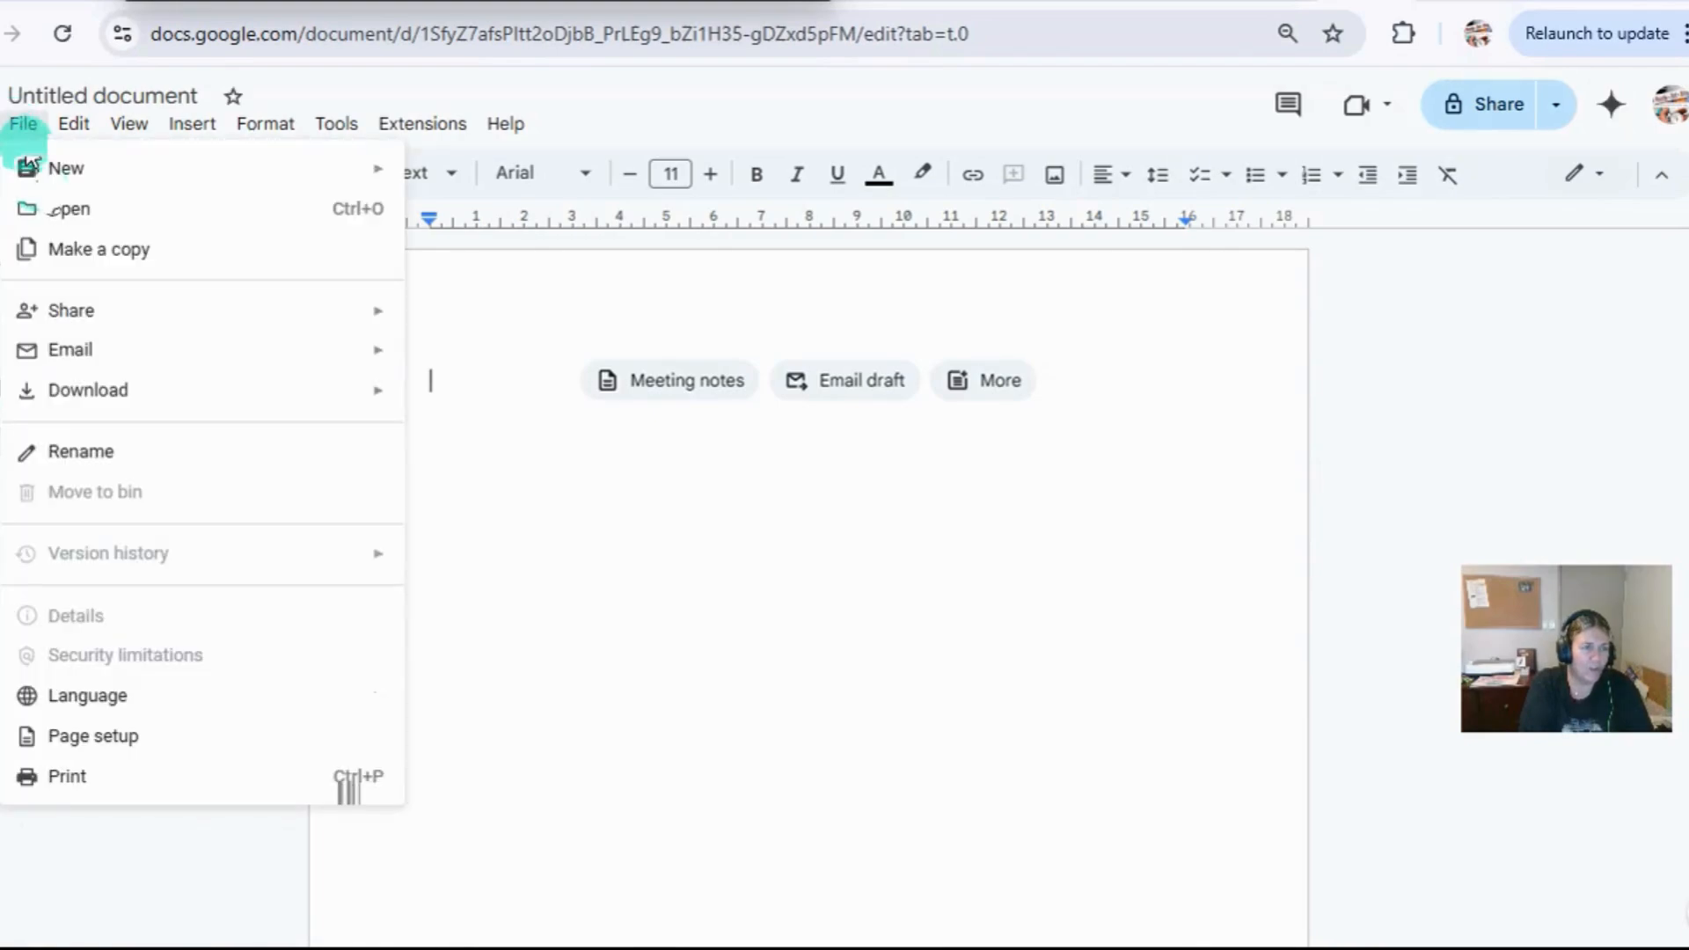
{"action": "left_click", "coordinate": [72, 210]}
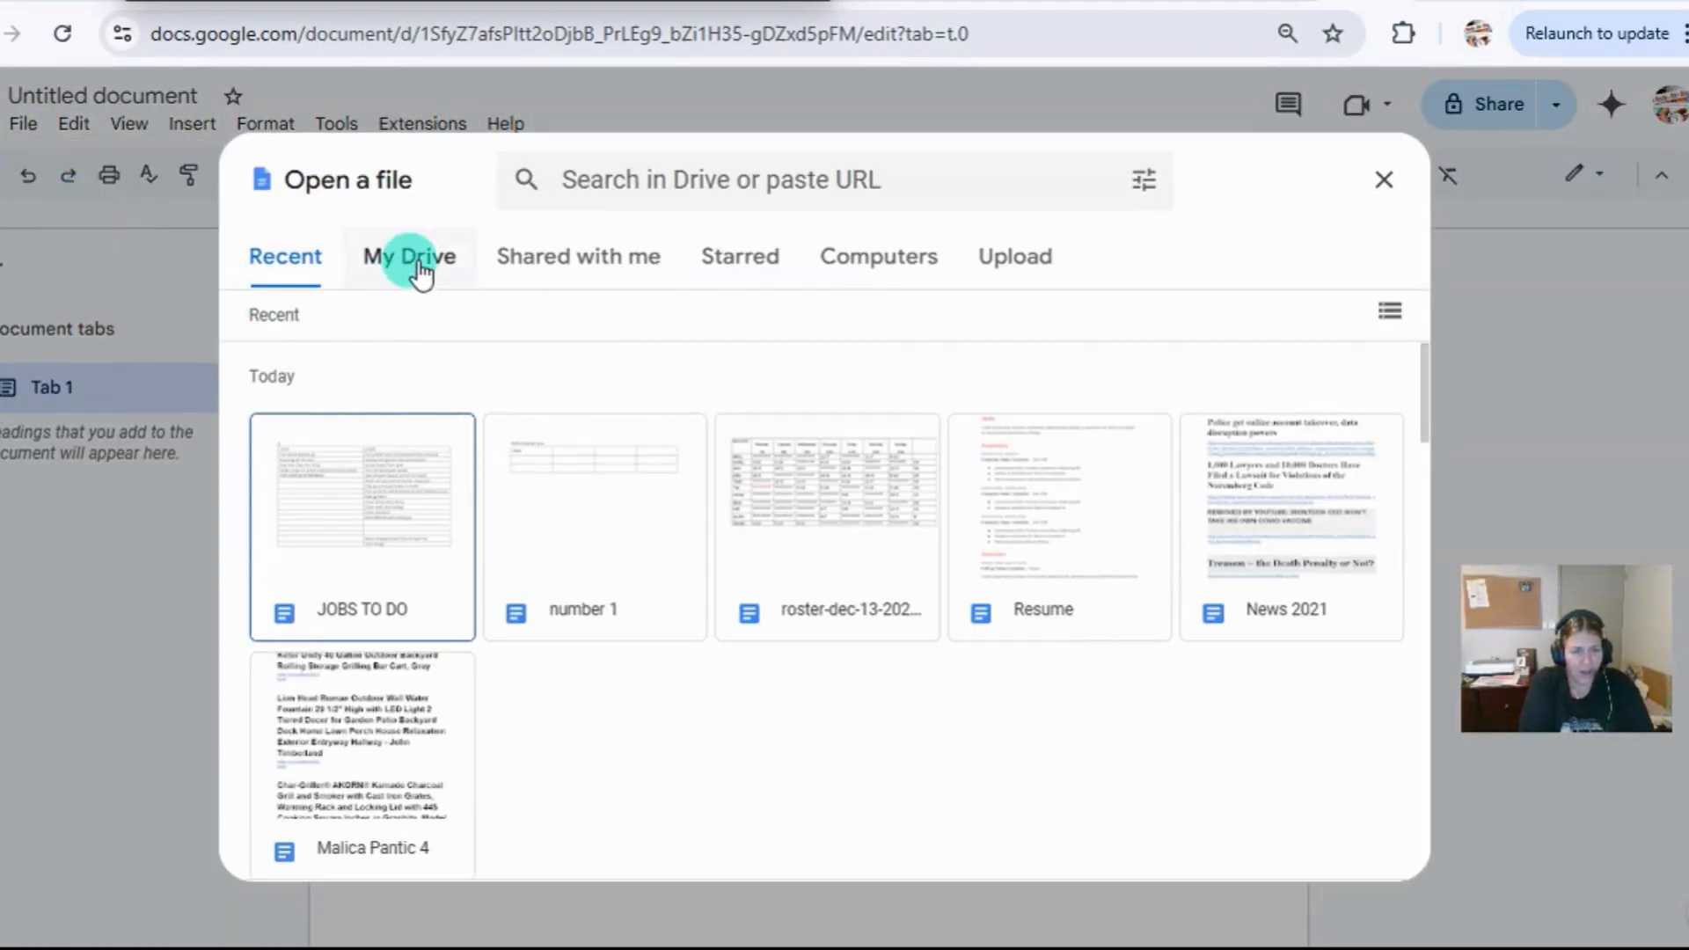
{"action": "left_click", "coordinate": [554, 264]}
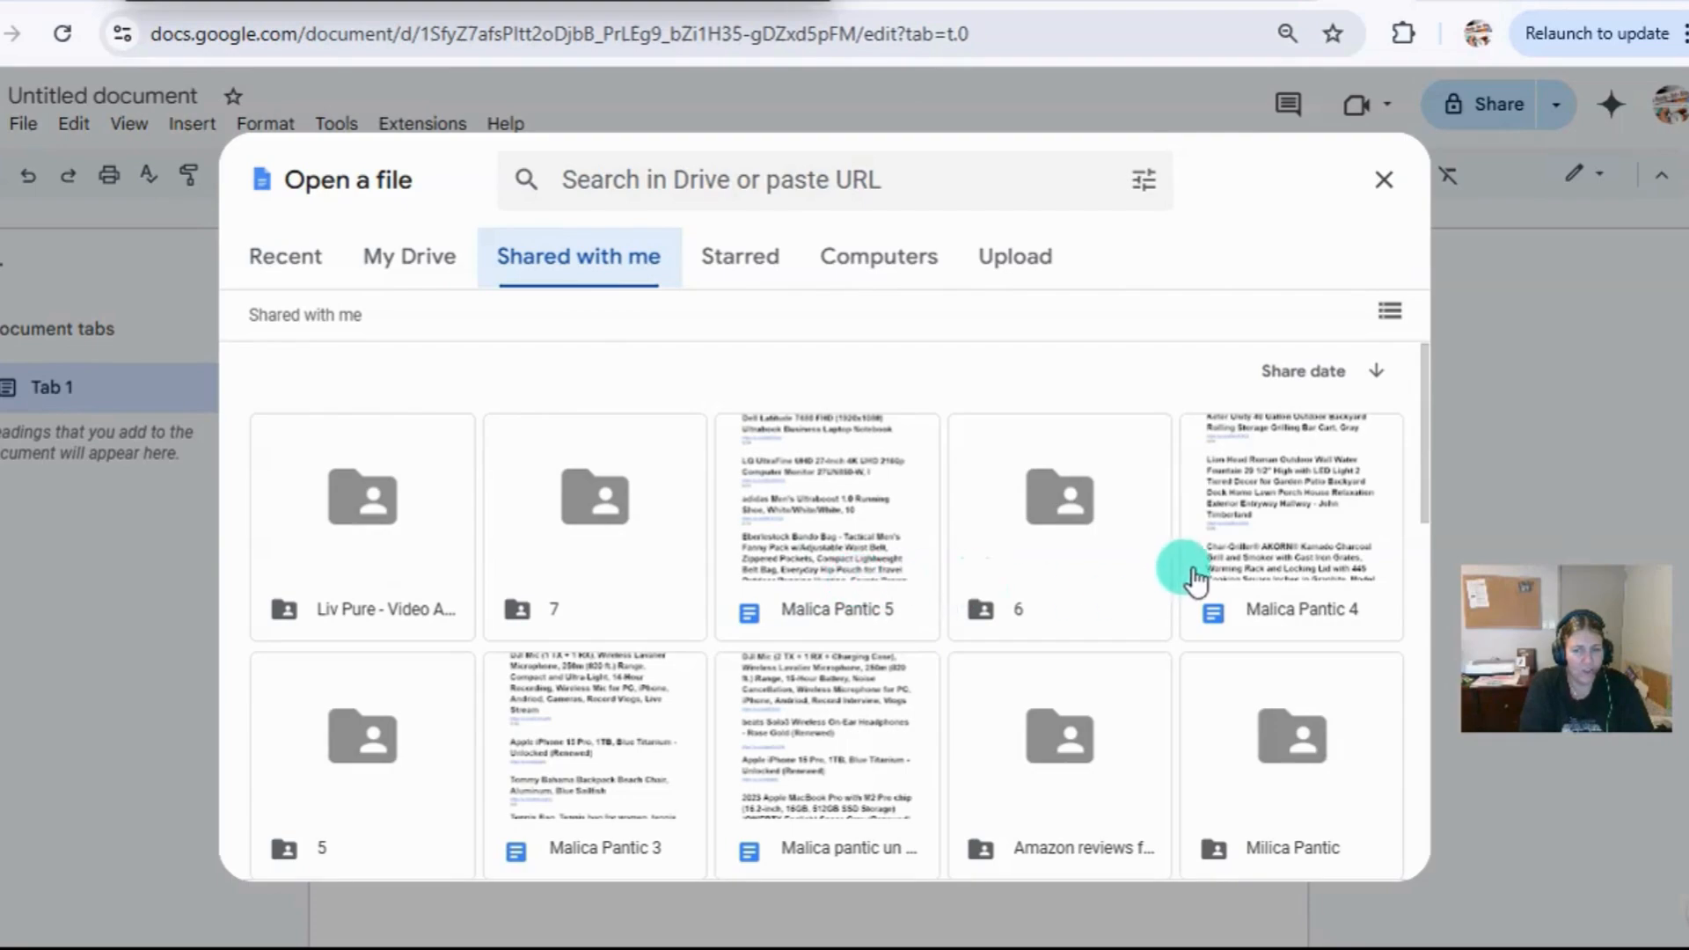
{"action": "left_click", "coordinate": [741, 264]}
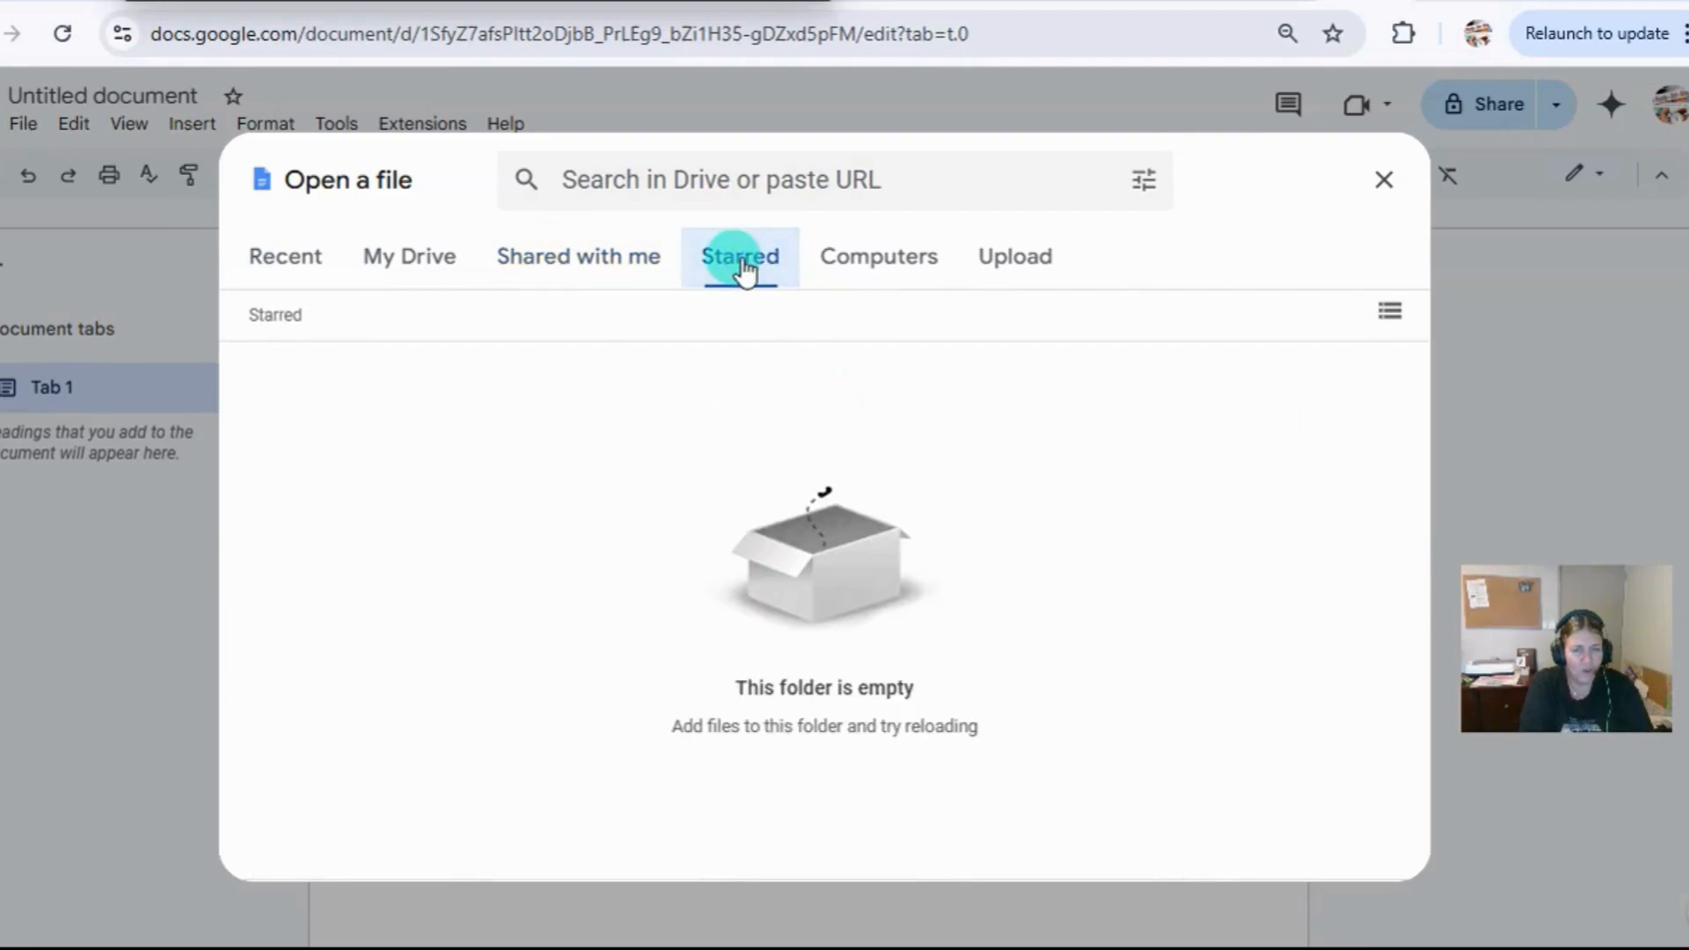
{"action": "left_click", "coordinate": [441, 262]}
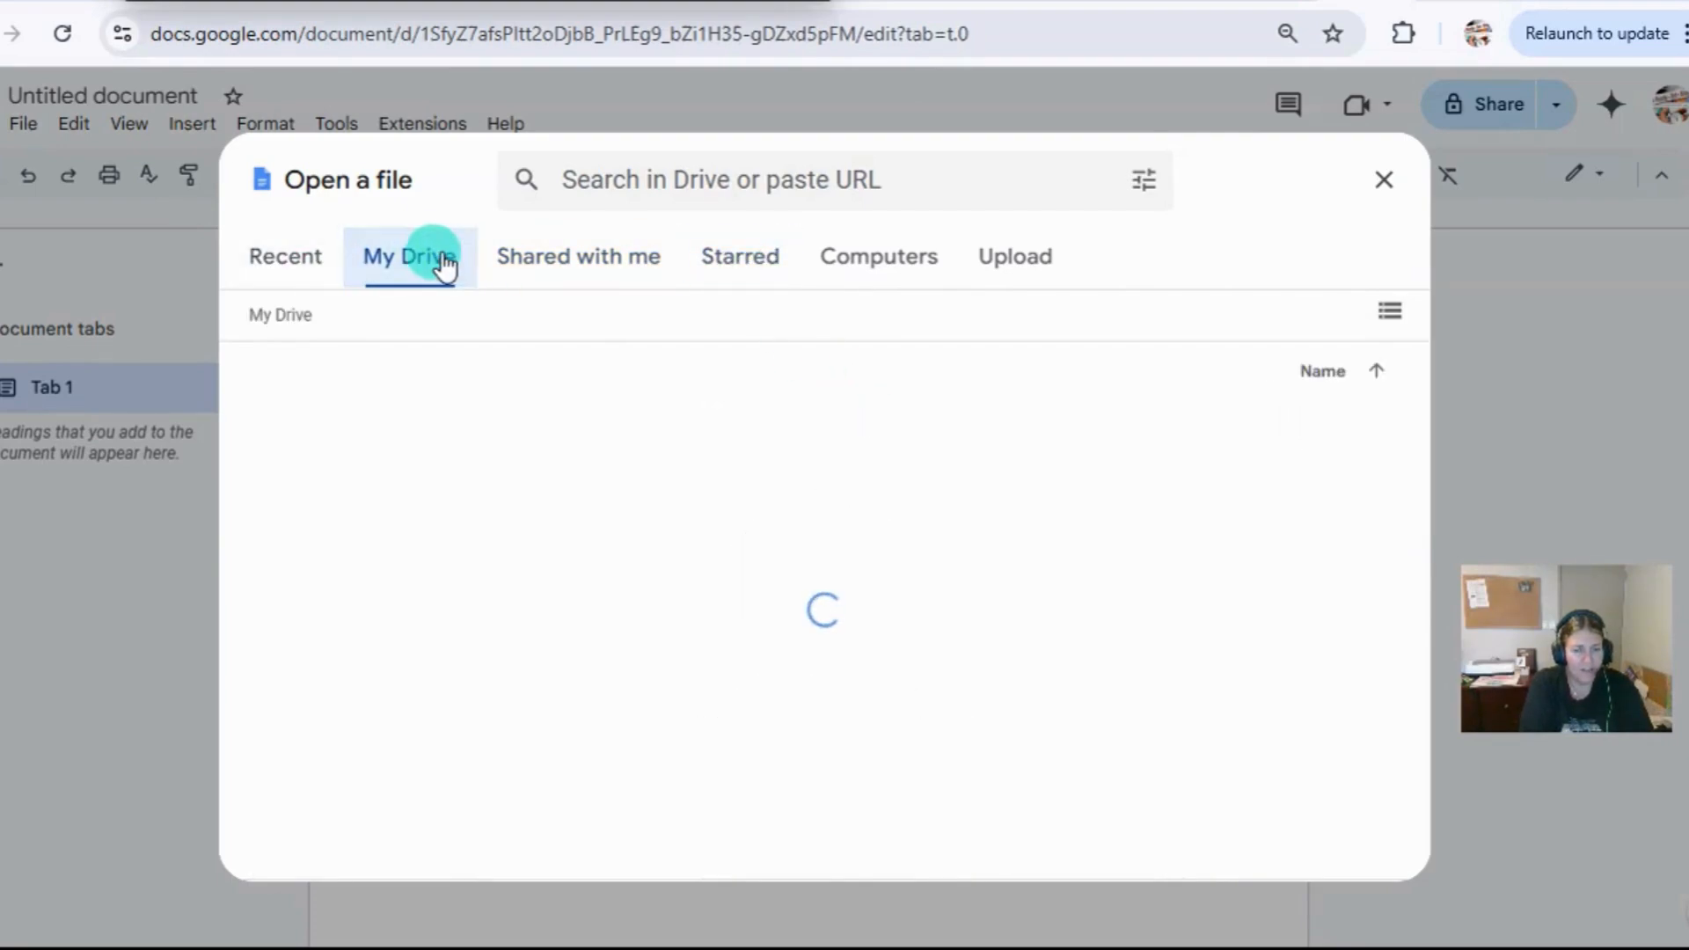
{"action": "scroll", "coordinate": [595, 488], "scroll_direction": "down", "scroll_amount": 9}
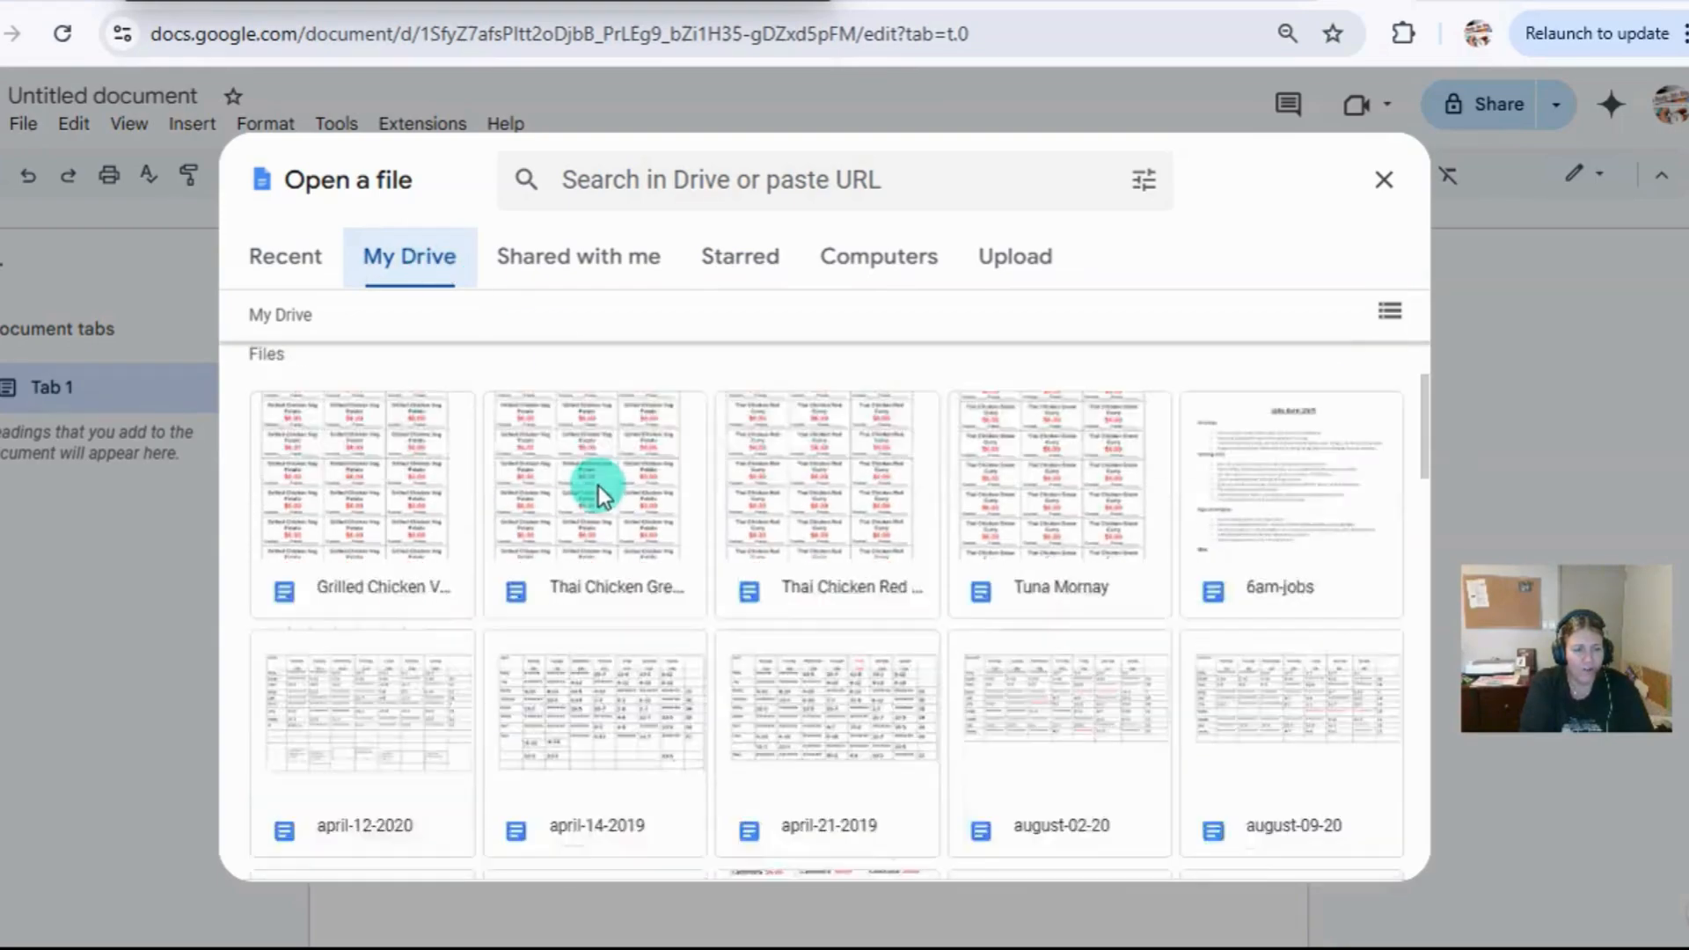
{"action": "scroll", "coordinate": [735, 561], "scroll_direction": "down", "scroll_amount": 15}
{"action": "scroll", "coordinate": [735, 561], "scroll_direction": "up", "scroll_amount": 20}
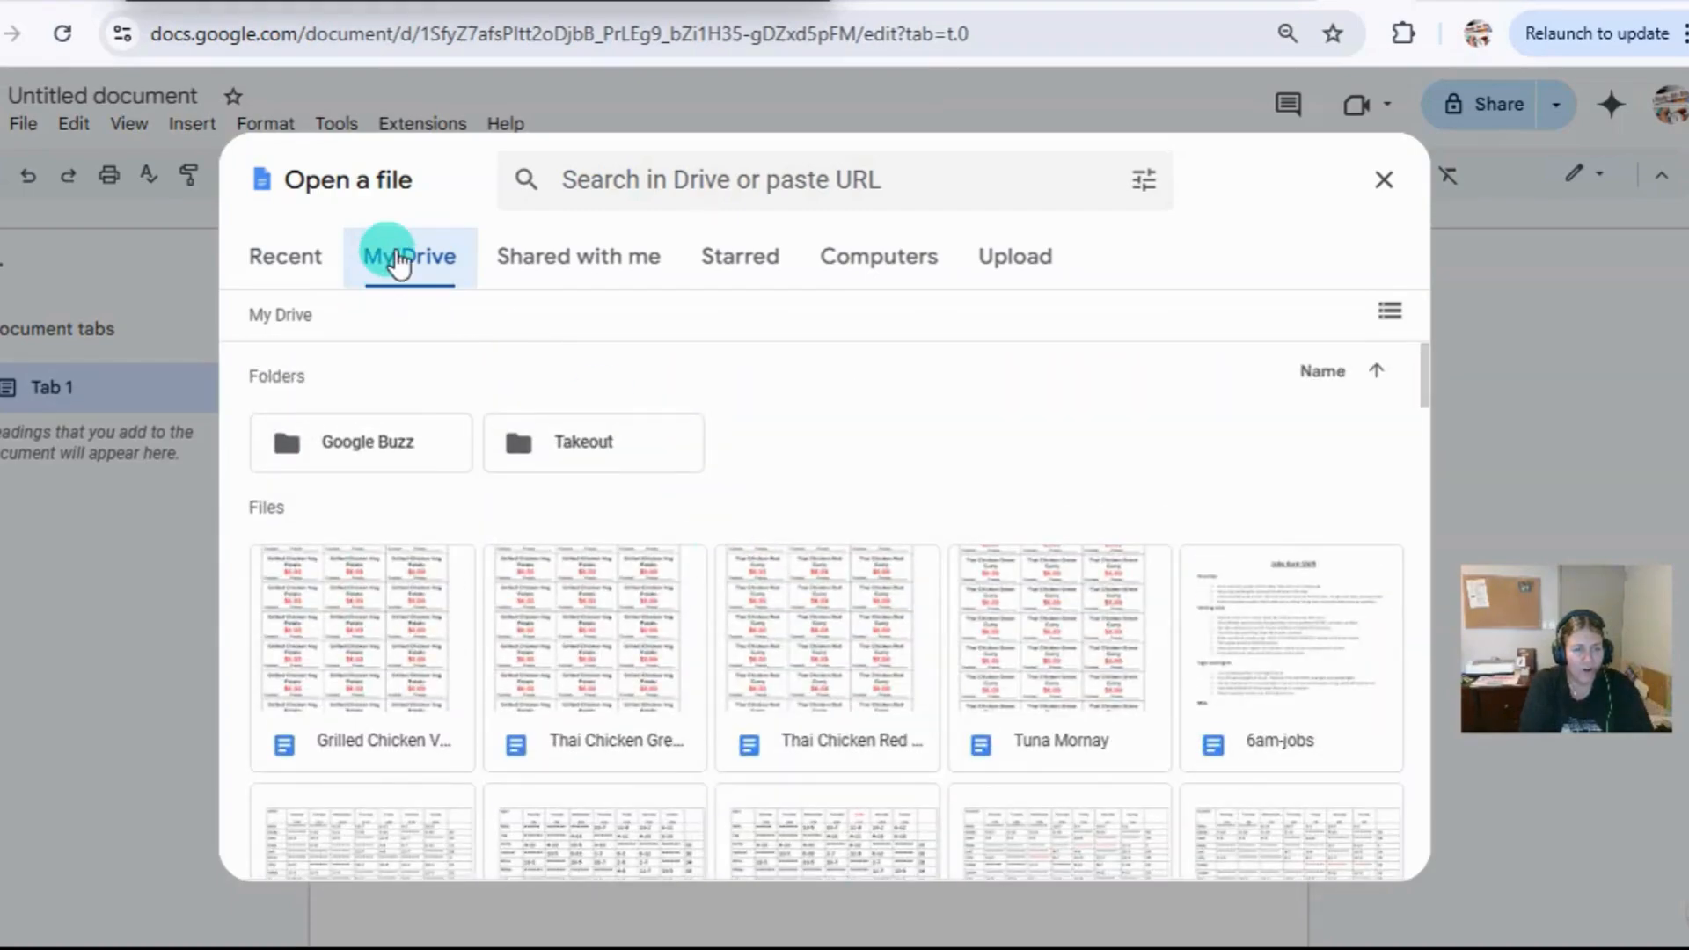
{"action": "left_click", "coordinate": [268, 264]}
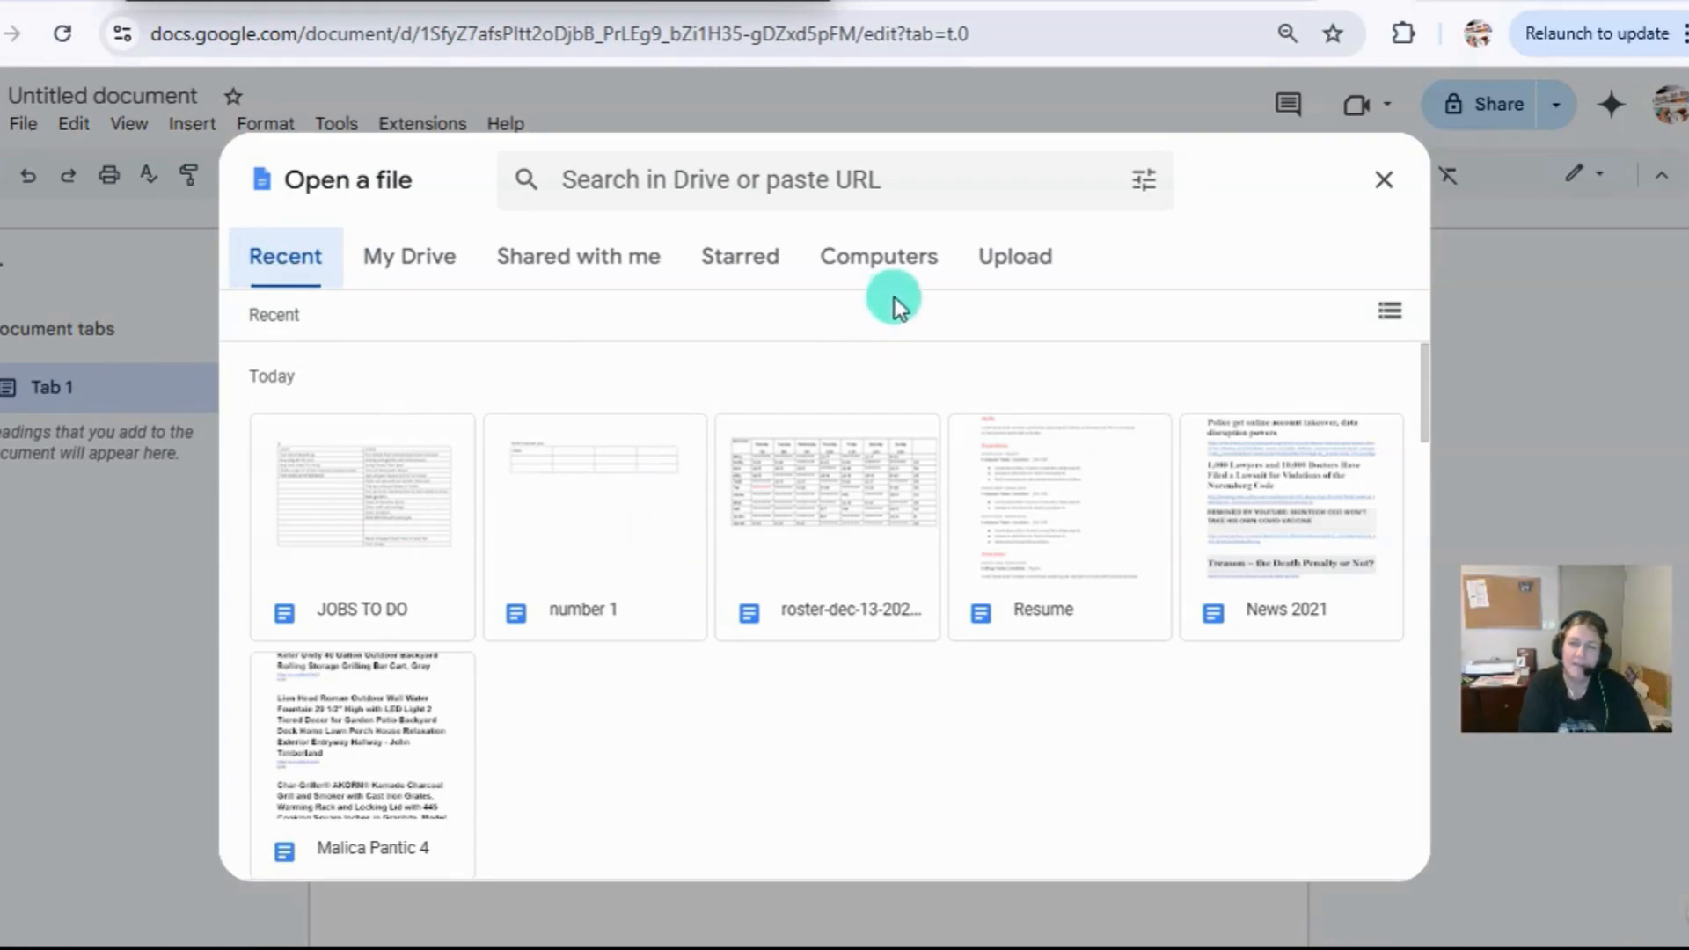
Upload and open the Instructions for an Indian Restaurant Manager Word file from the indian restaurant folder inside aacoloring books on the computer.
{"action": "left_click", "coordinate": [1028, 264]}
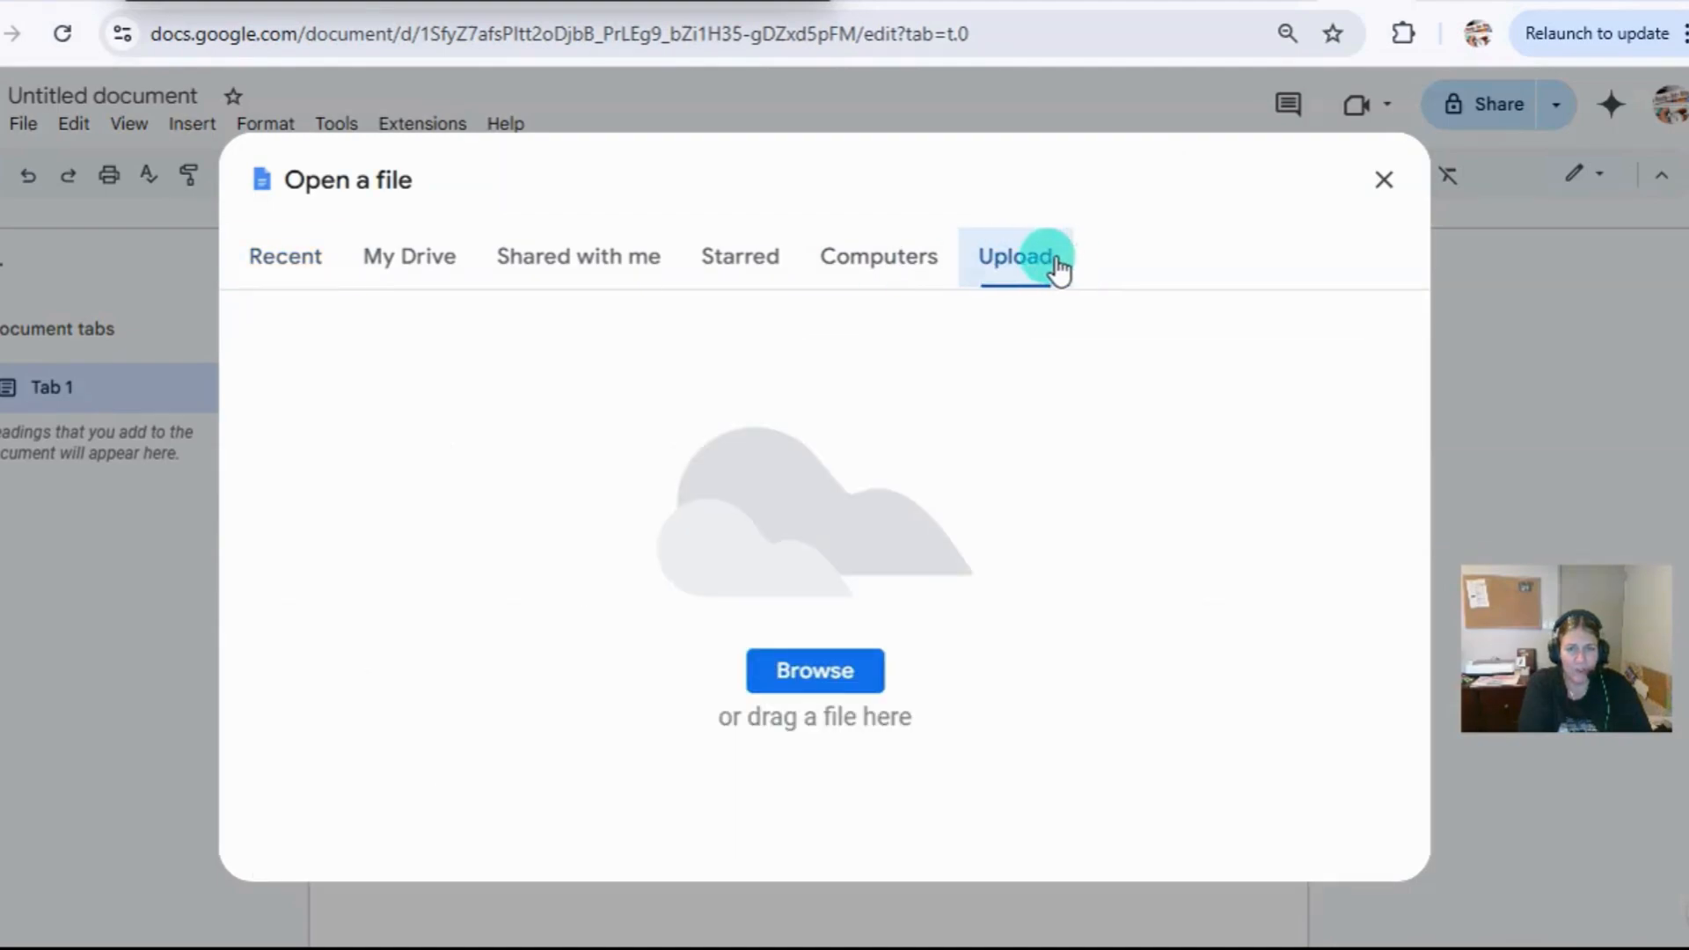
{"action": "left_click", "coordinate": [820, 679]}
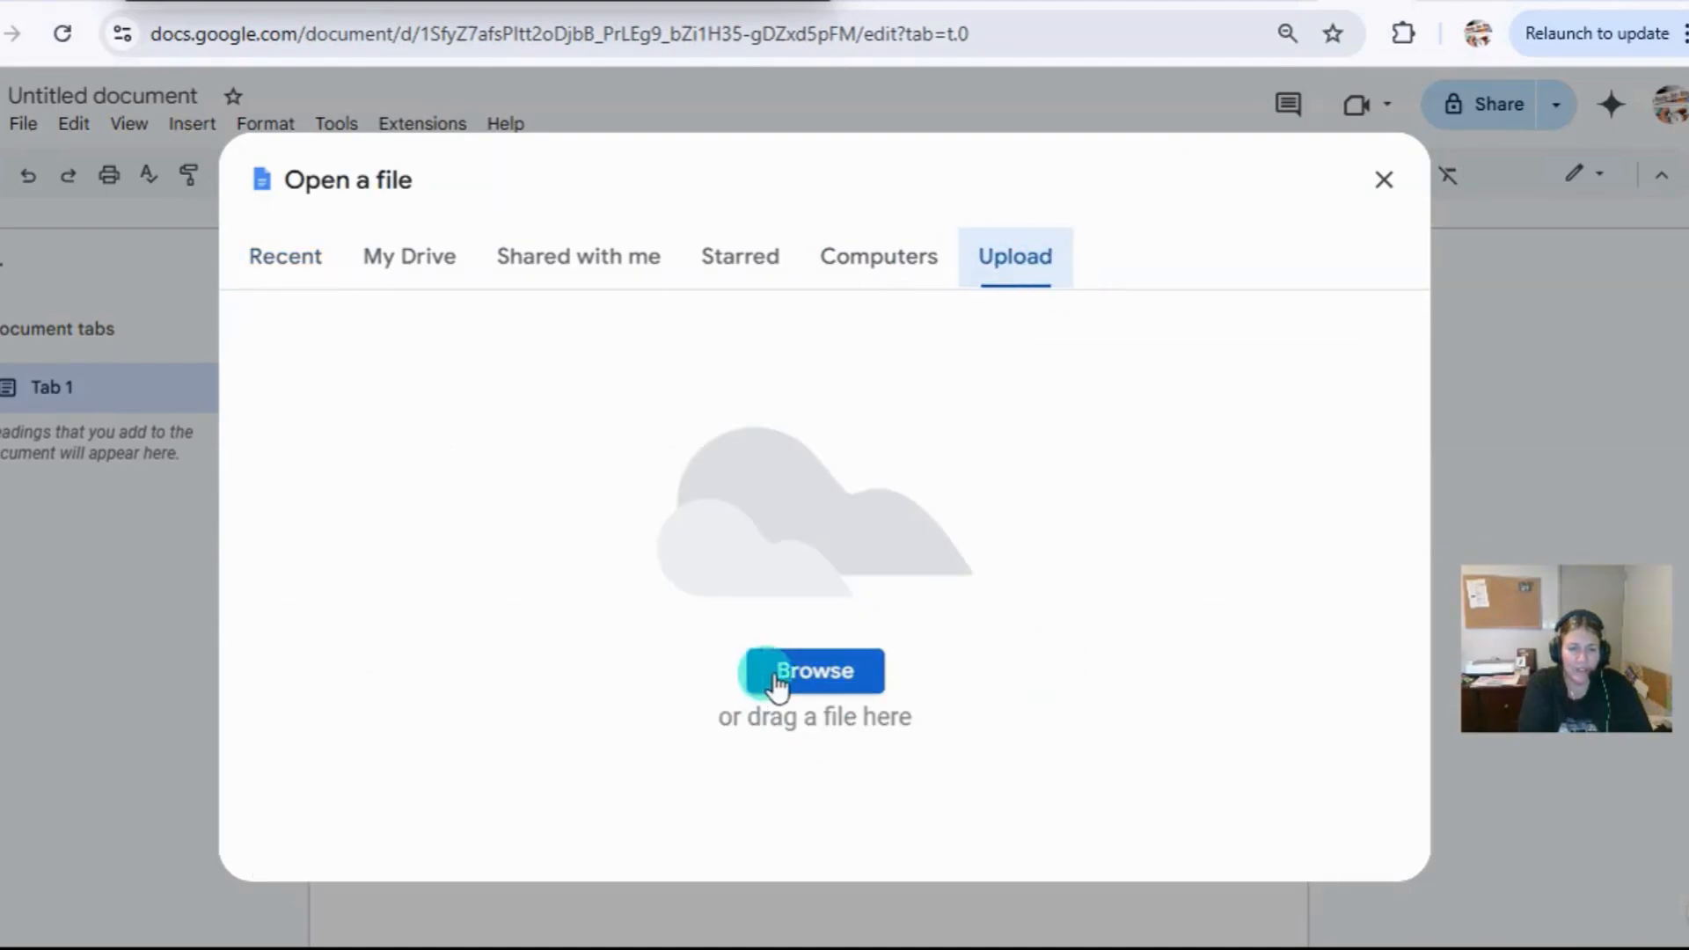
{"action": "left_click", "coordinate": [828, 679]}
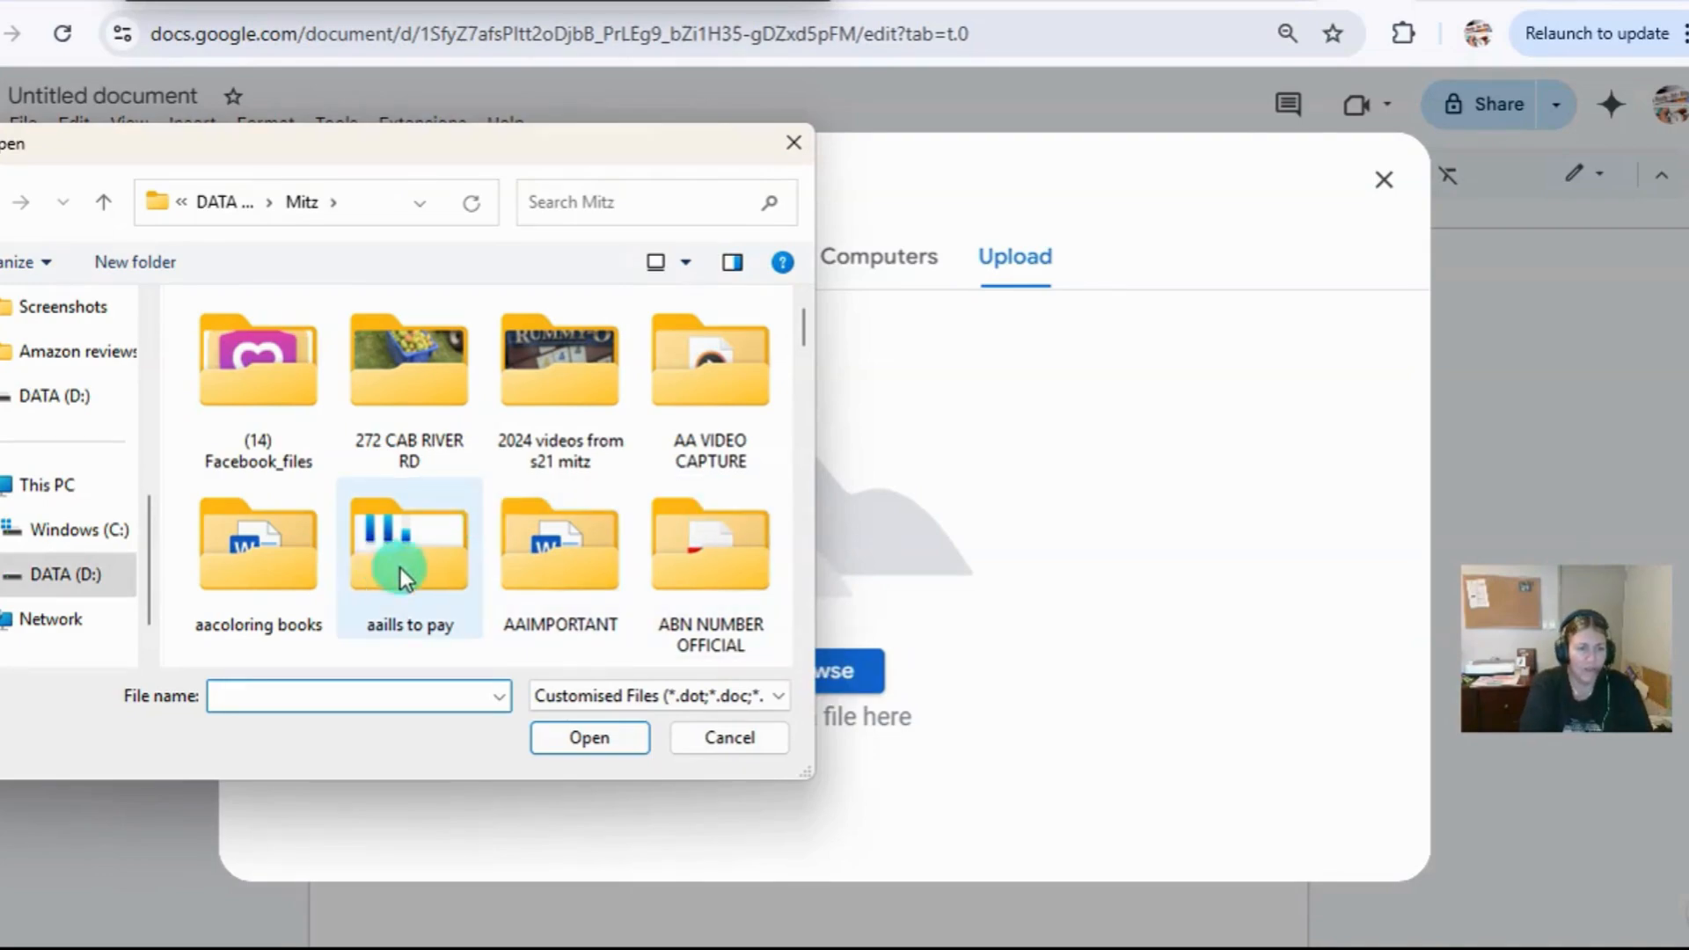
{"action": "left_click", "coordinate": [51, 576]}
{"action": "double_click", "coordinate": [274, 543]}
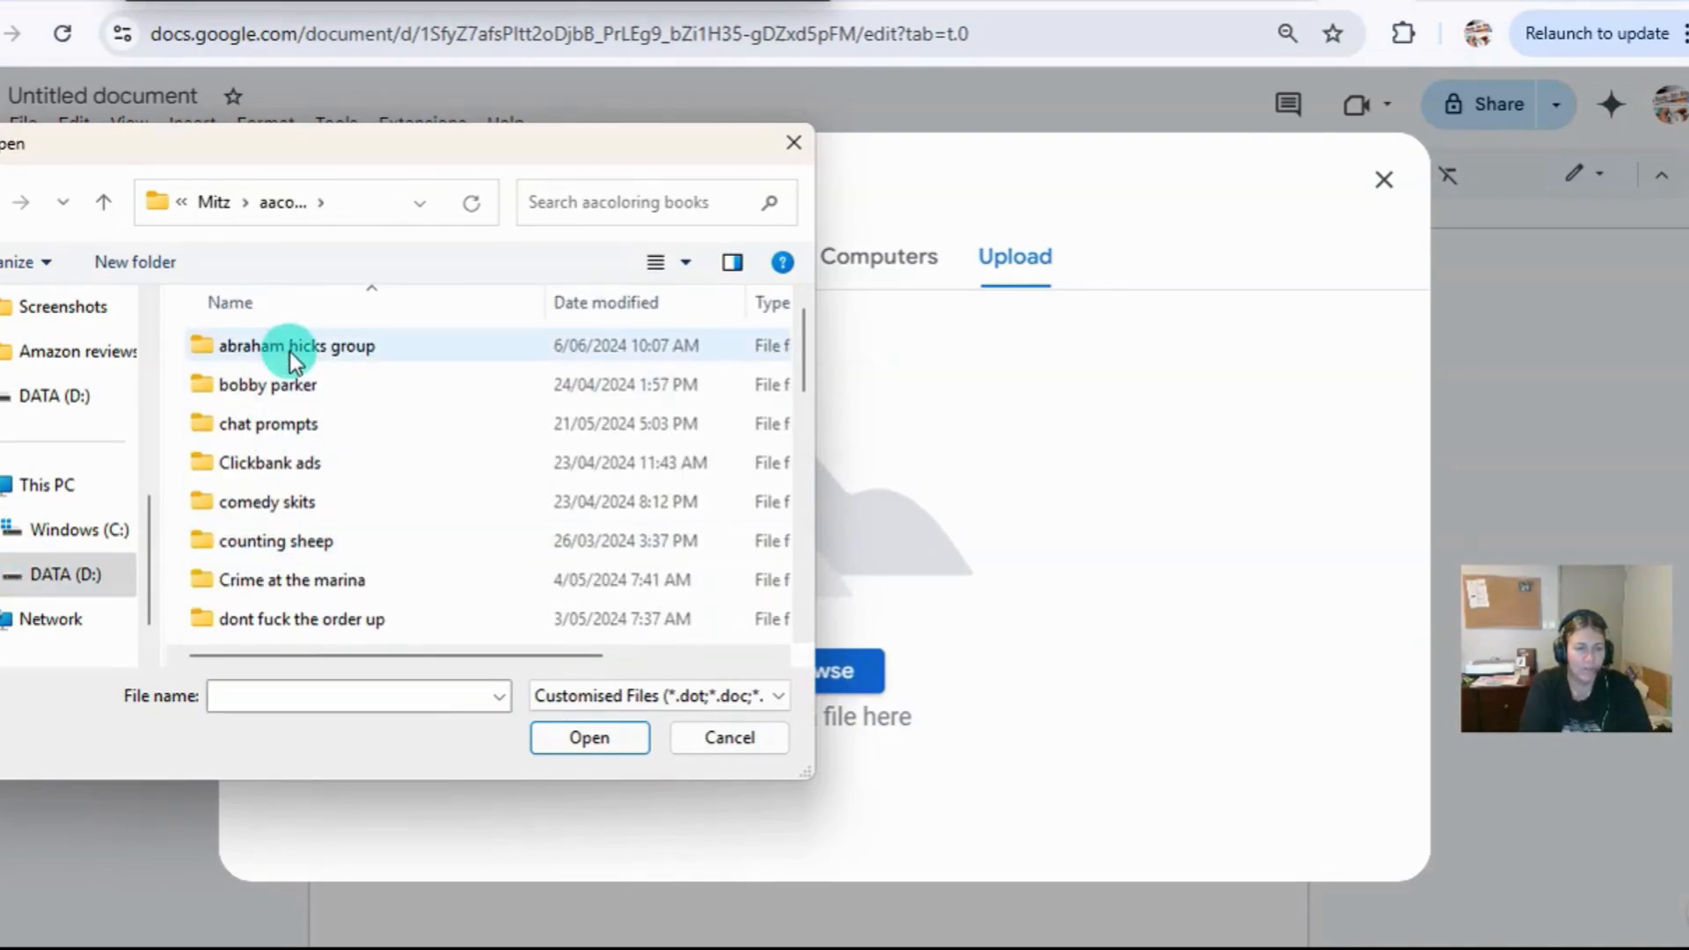
{"action": "scroll", "coordinate": [369, 484], "scroll_direction": "down", "scroll_amount": 3}
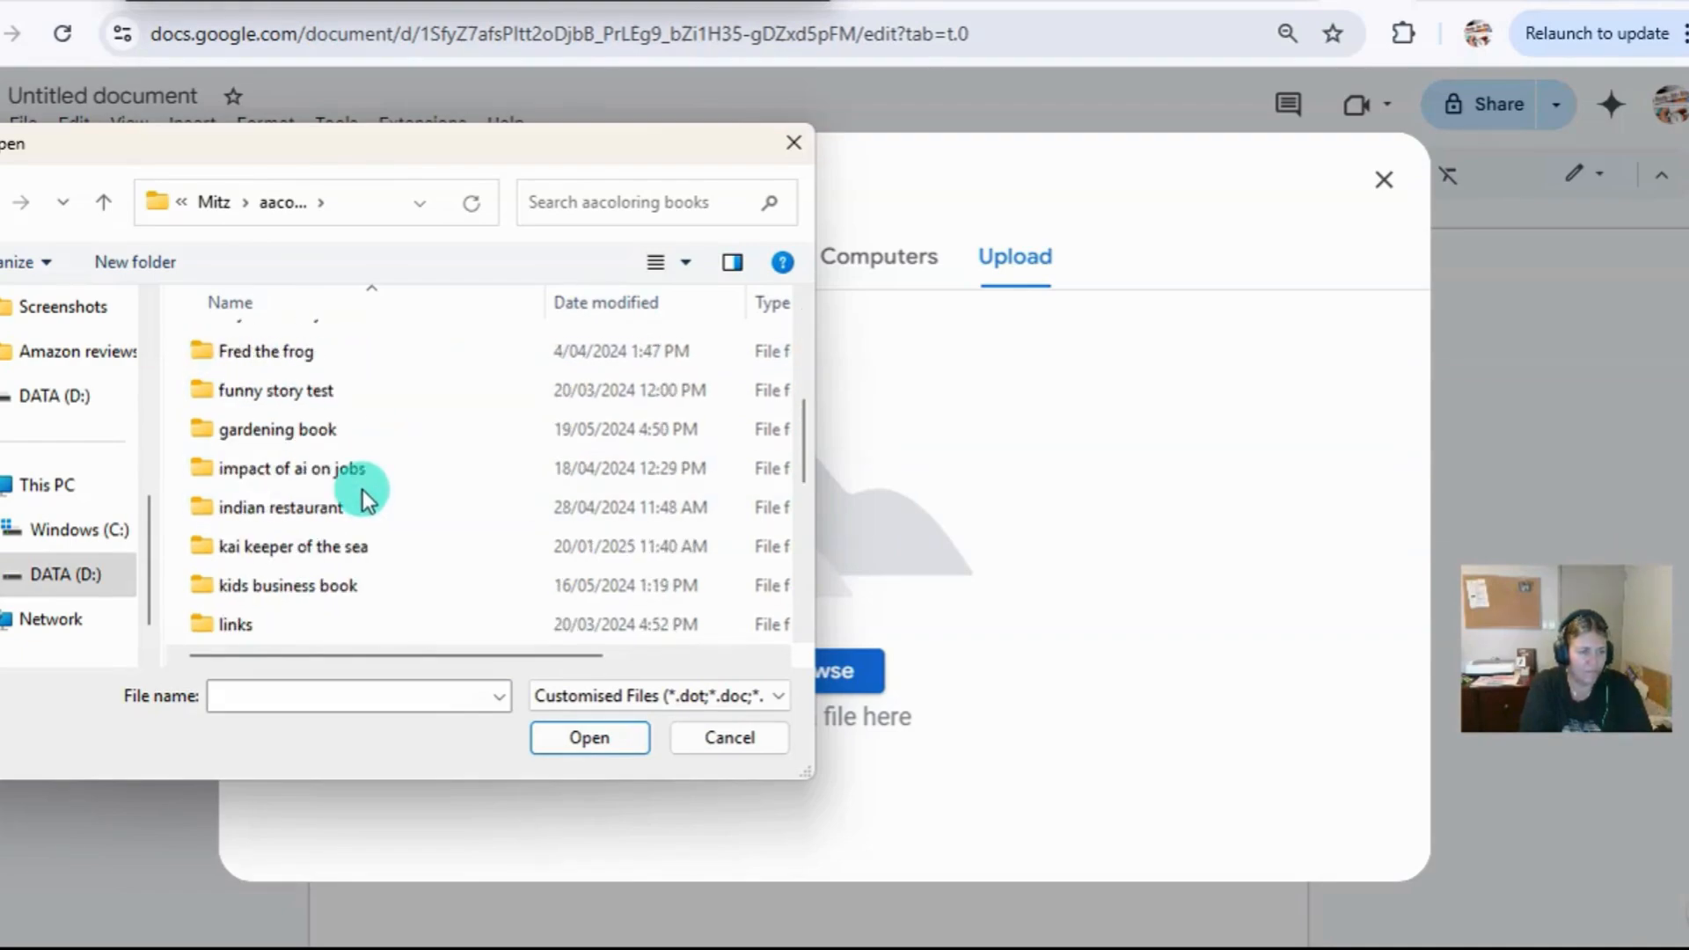
{"action": "double_click", "coordinate": [261, 510]}
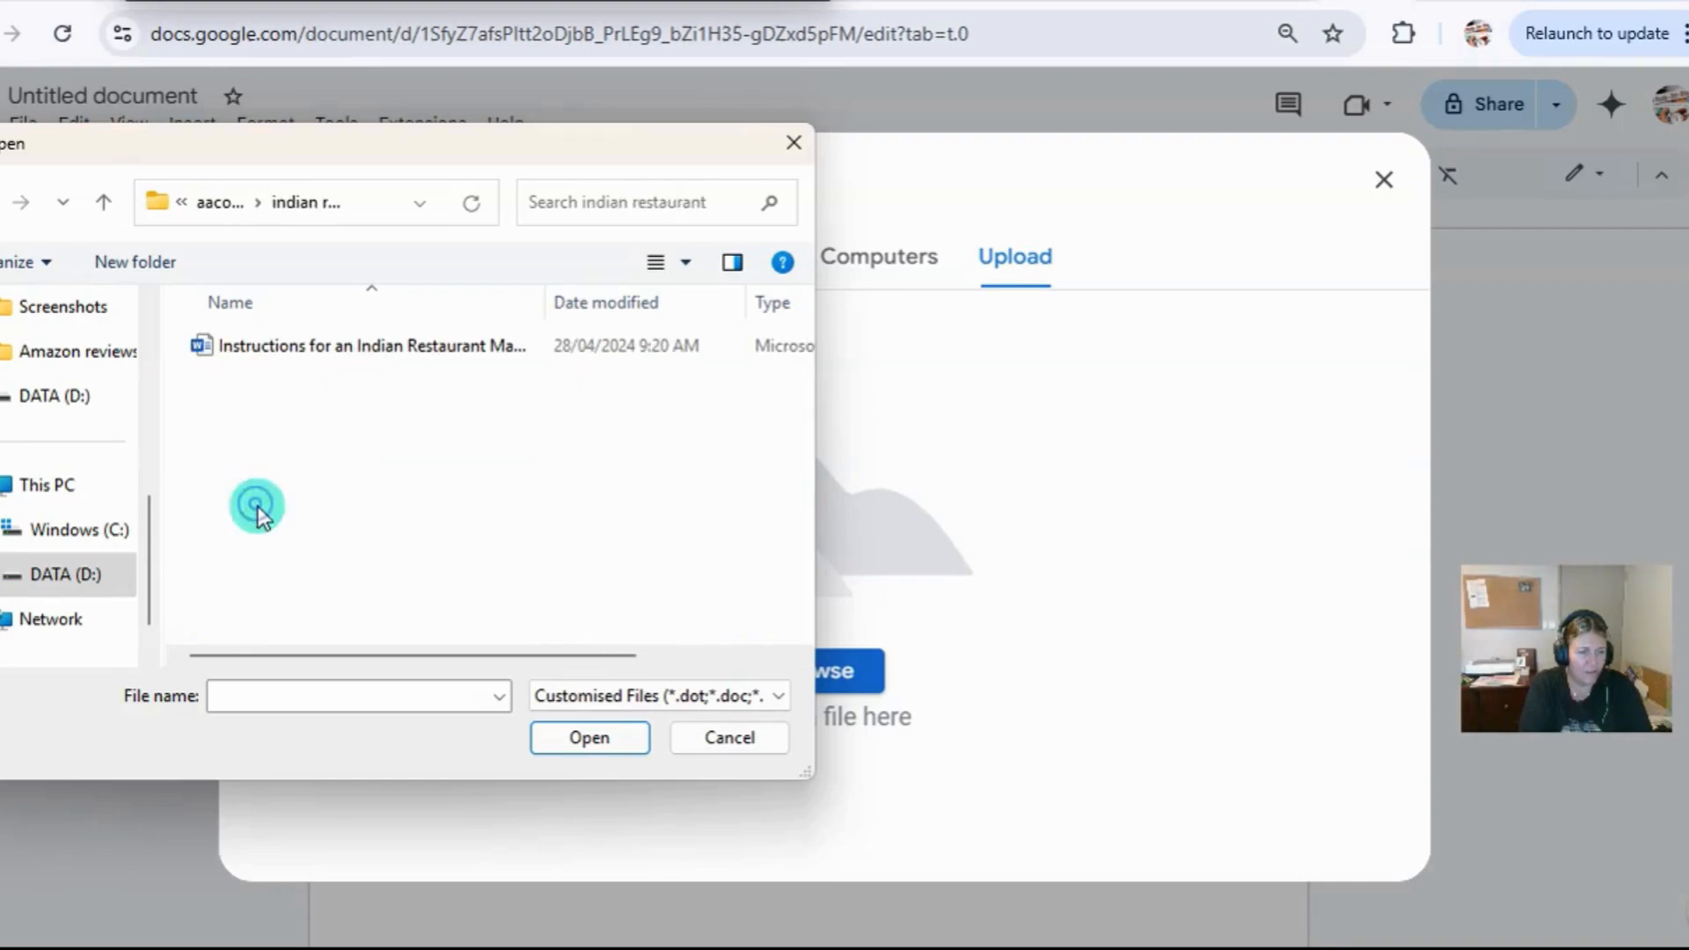
{"action": "double_click", "coordinate": [307, 343]}
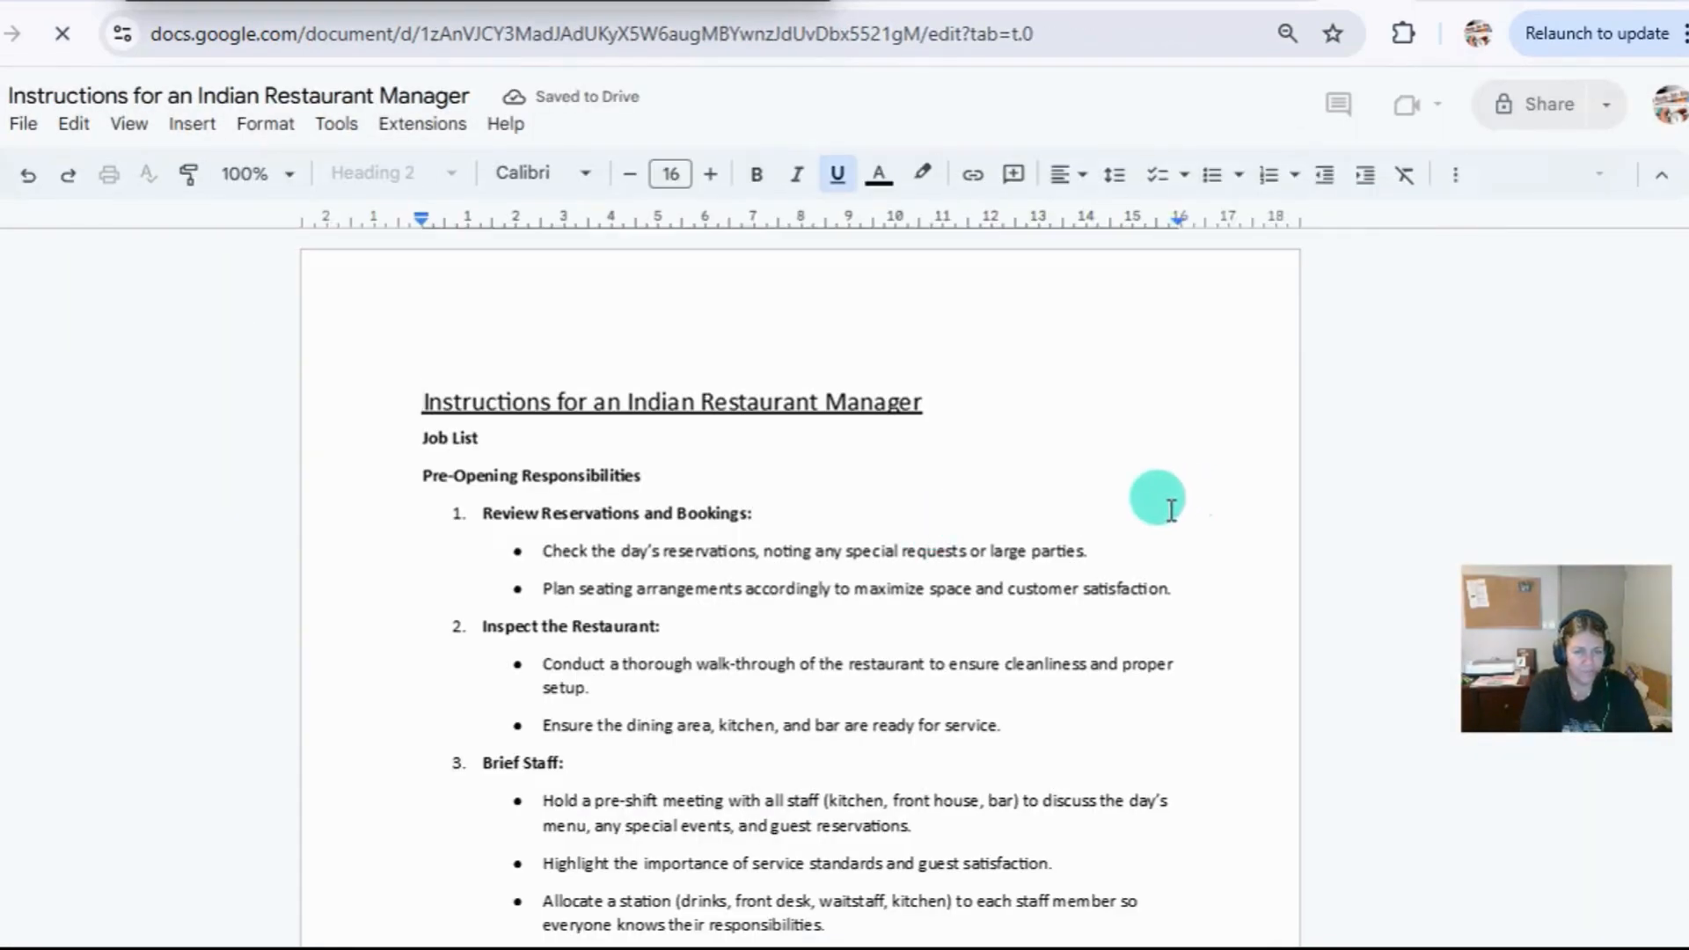
Look through the pages of the uploaded restaurant manager document and return to its beginning.
{"action": "scroll", "coordinate": [1063, 532], "scroll_direction": "down", "scroll_amount": 4}
{"action": "scroll", "coordinate": [1063, 531], "scroll_direction": "down", "scroll_amount": 20}
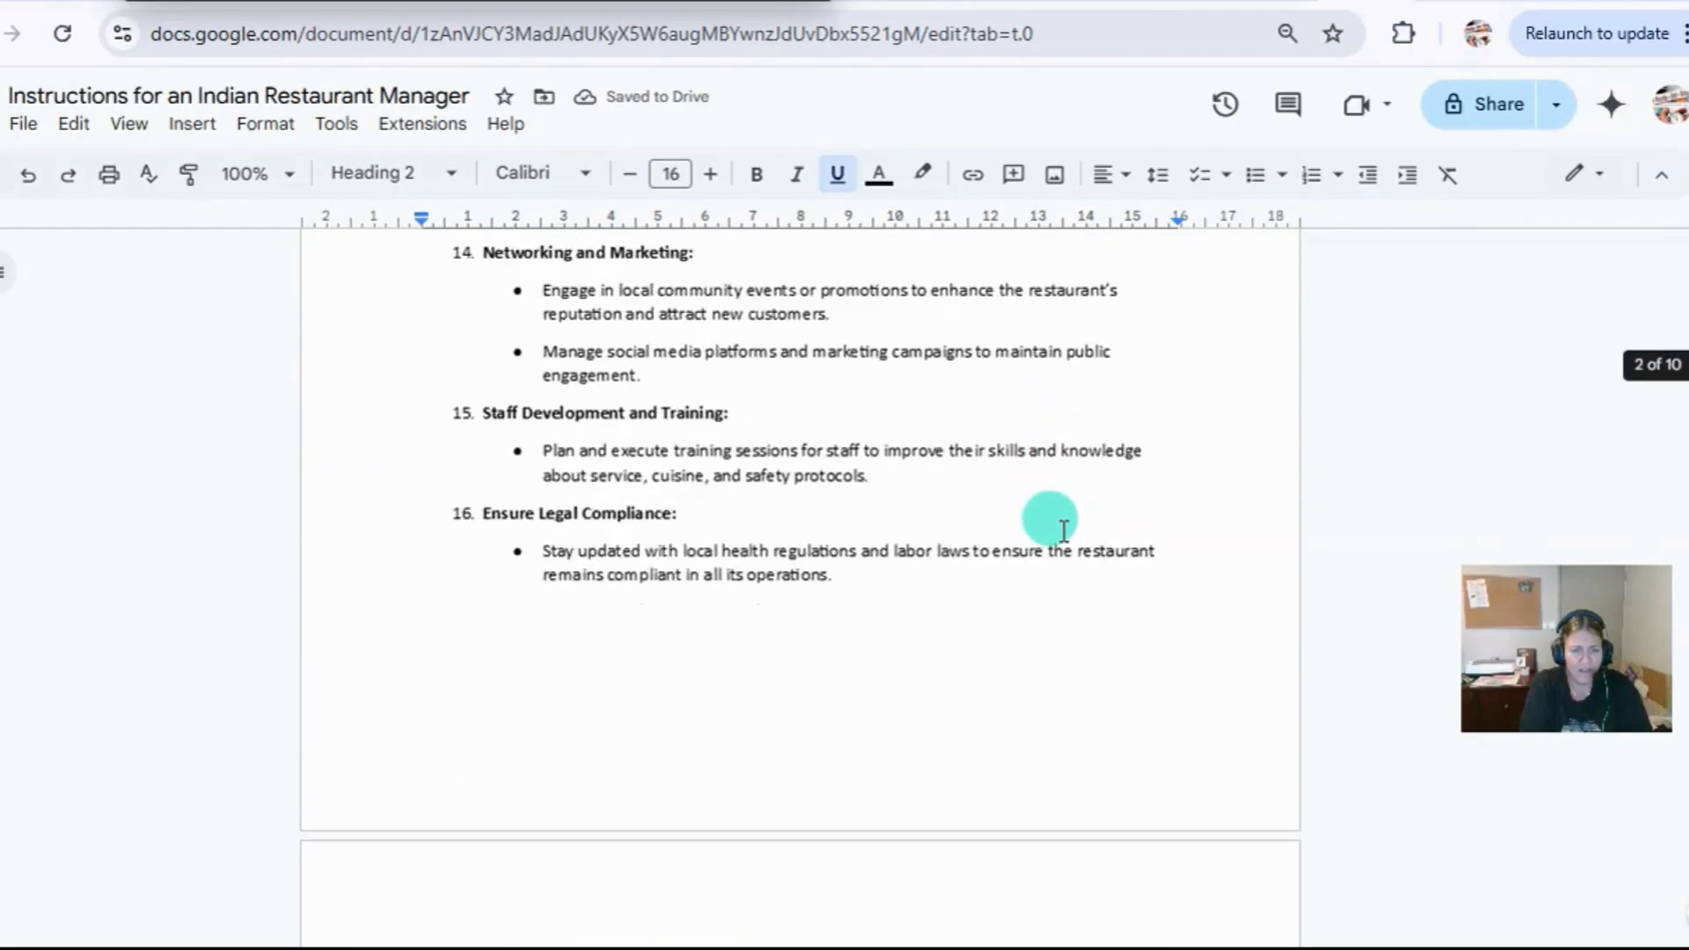
{"action": "scroll", "coordinate": [1063, 531], "scroll_direction": "down", "scroll_amount": 20}
{"action": "scroll", "coordinate": [1069, 597], "scroll_direction": "up", "scroll_amount": 2}
{"action": "scroll", "coordinate": [1069, 597], "scroll_direction": "up", "scroll_amount": 20}
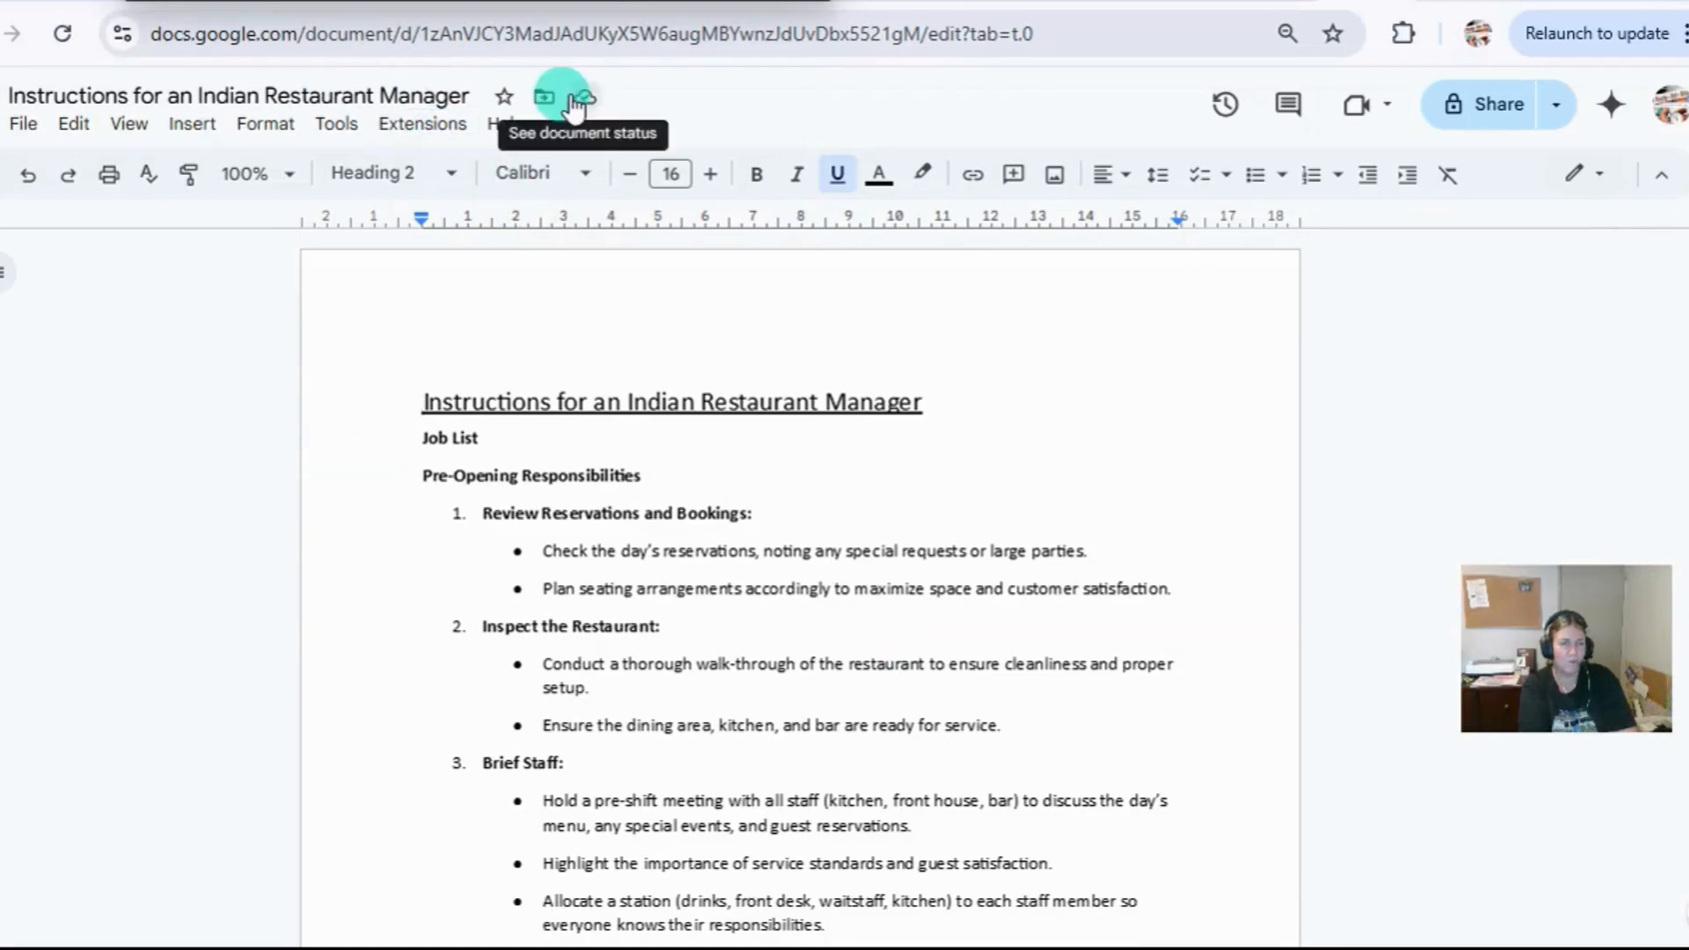
Try a small text edit at the end of the Job List line and look over the document again.
{"action": "left_click", "coordinate": [495, 440]}
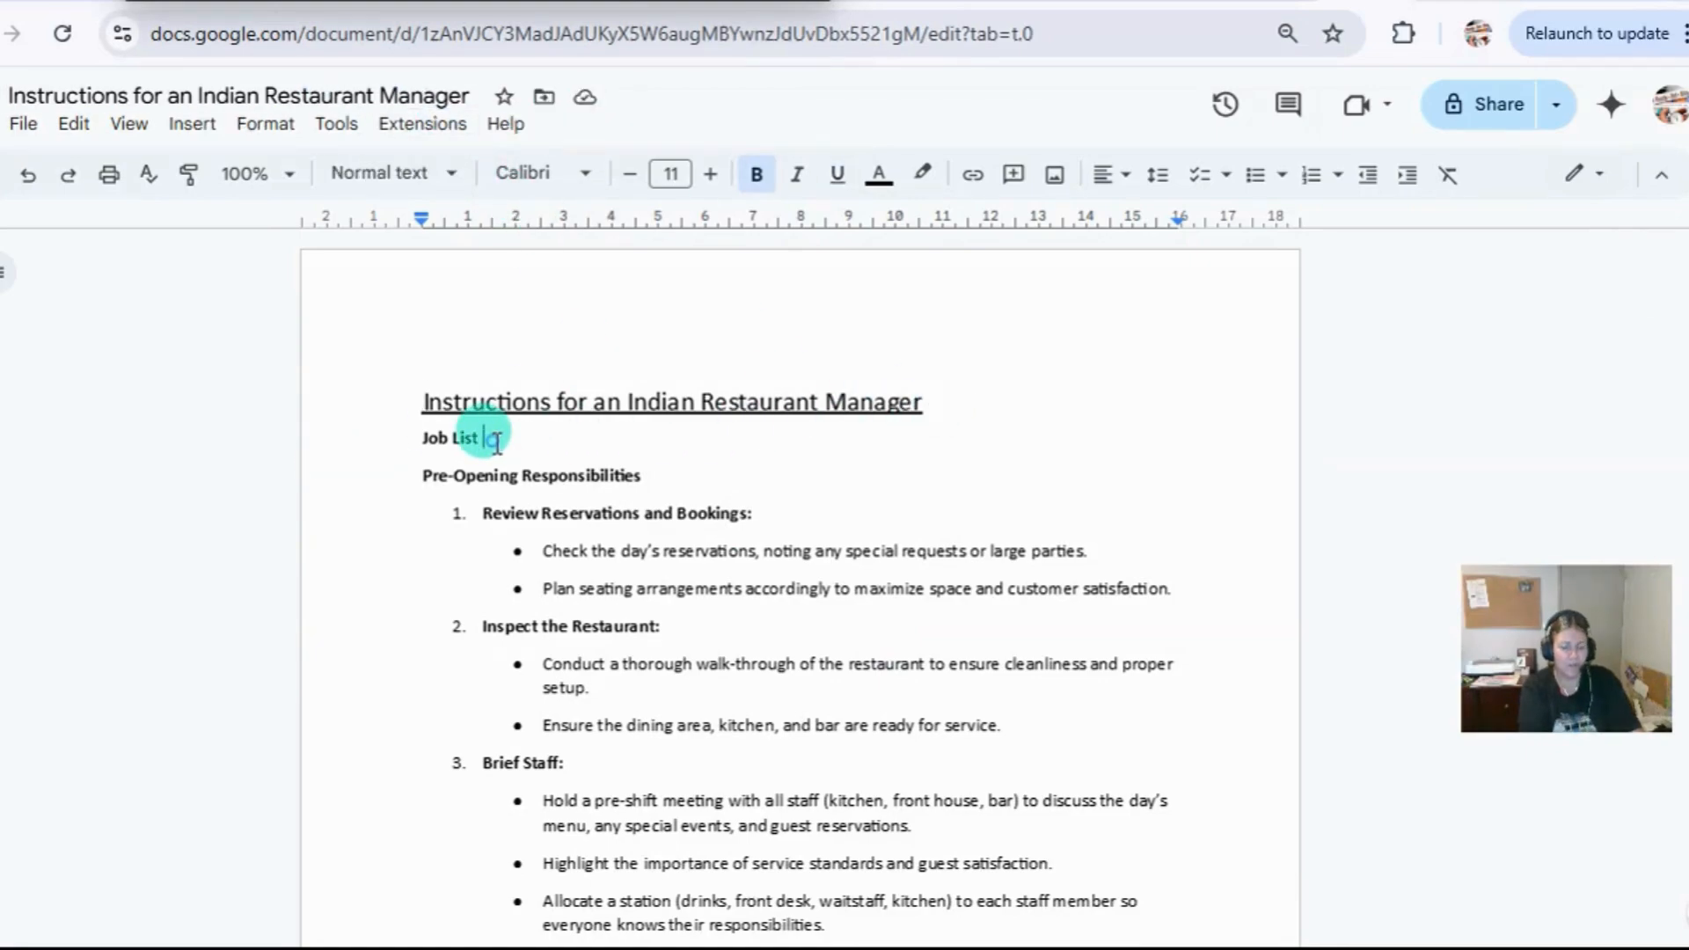
{"action": "type", "text": ".."}
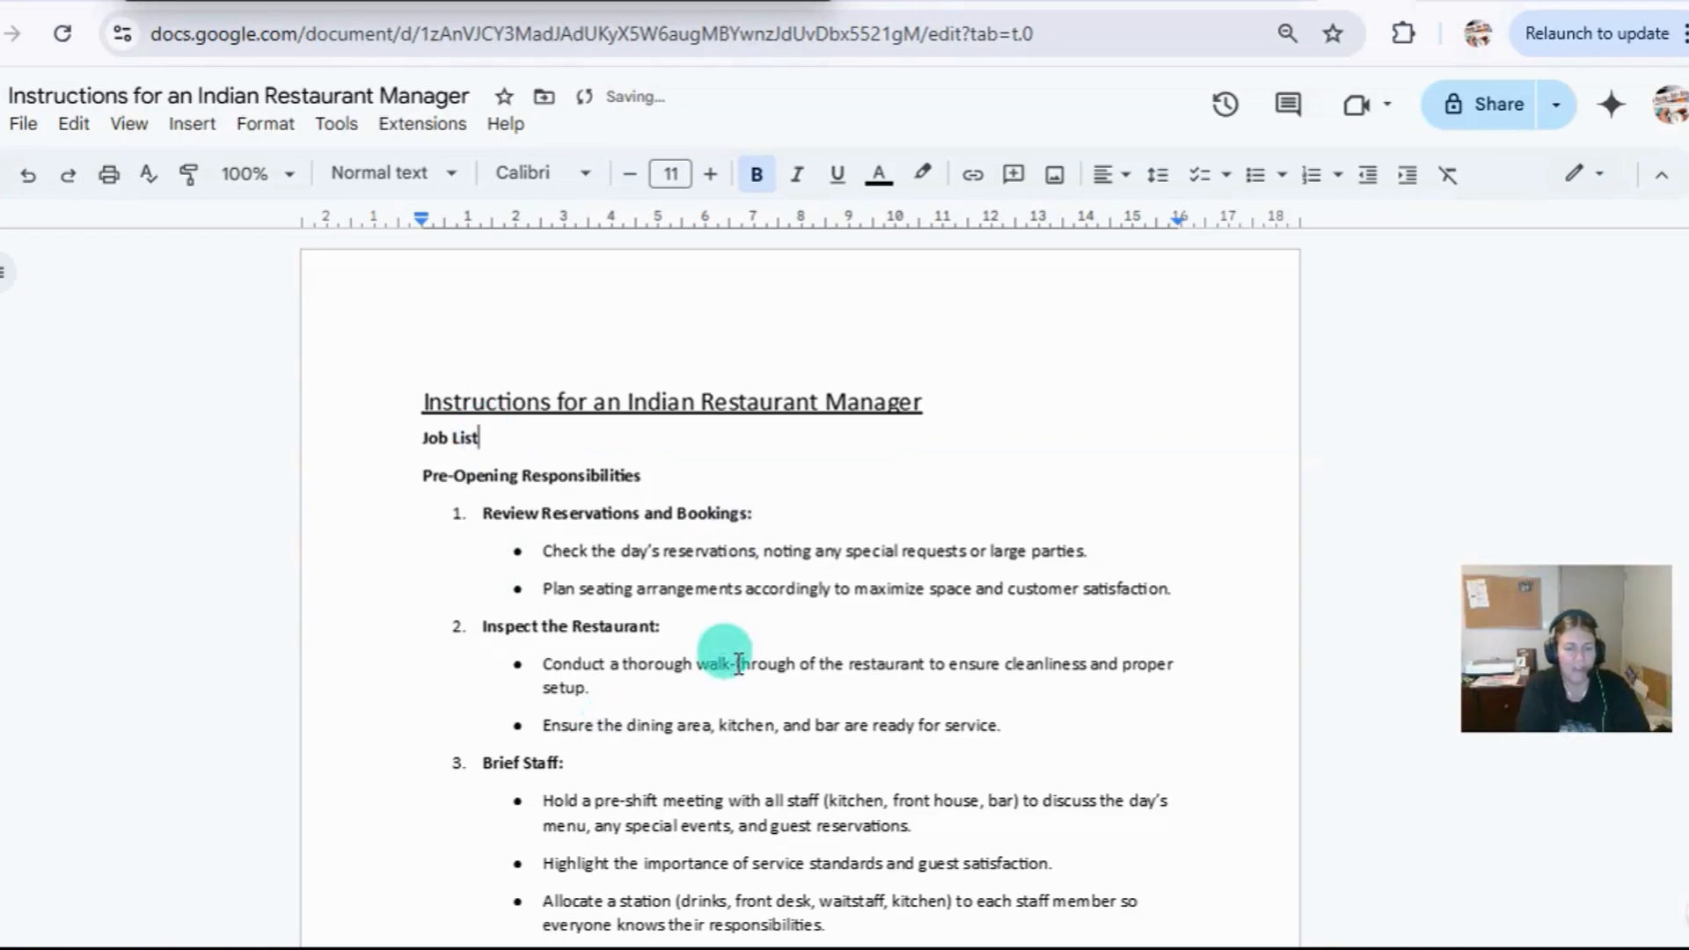
{"action": "scroll", "coordinate": [737, 661], "scroll_direction": "down", "scroll_amount": 5}
{"action": "scroll", "coordinate": [737, 662], "scroll_direction": "down", "scroll_amount": 12}
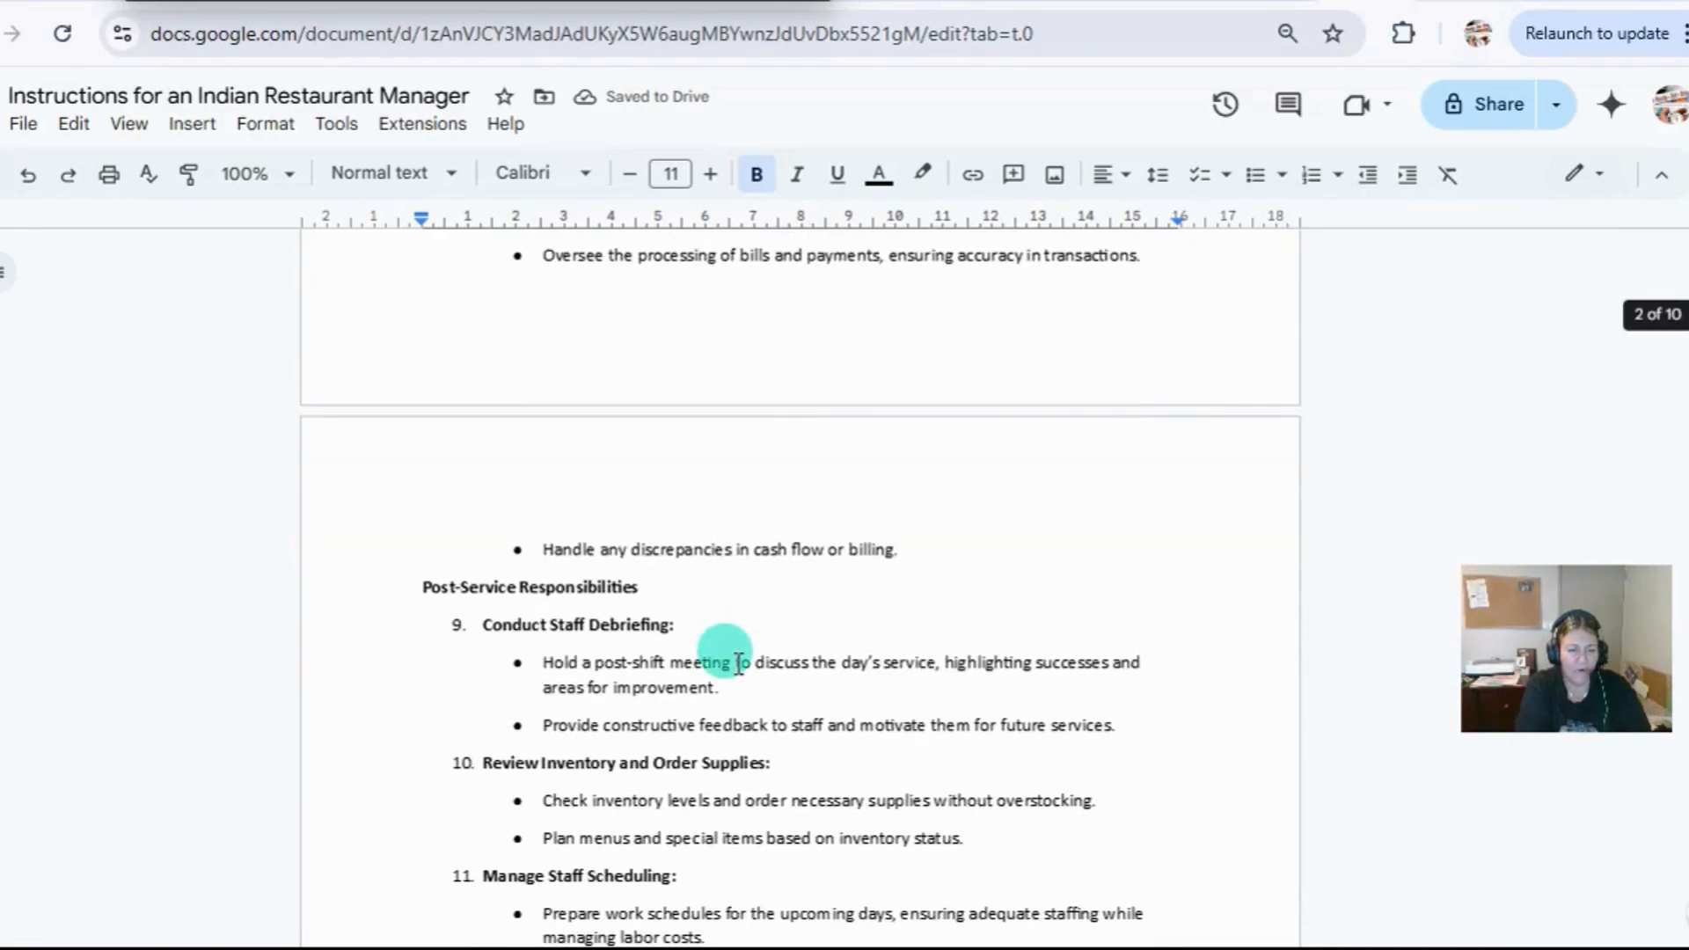
{"action": "scroll", "coordinate": [739, 663], "scroll_direction": "up", "scroll_amount": 10}
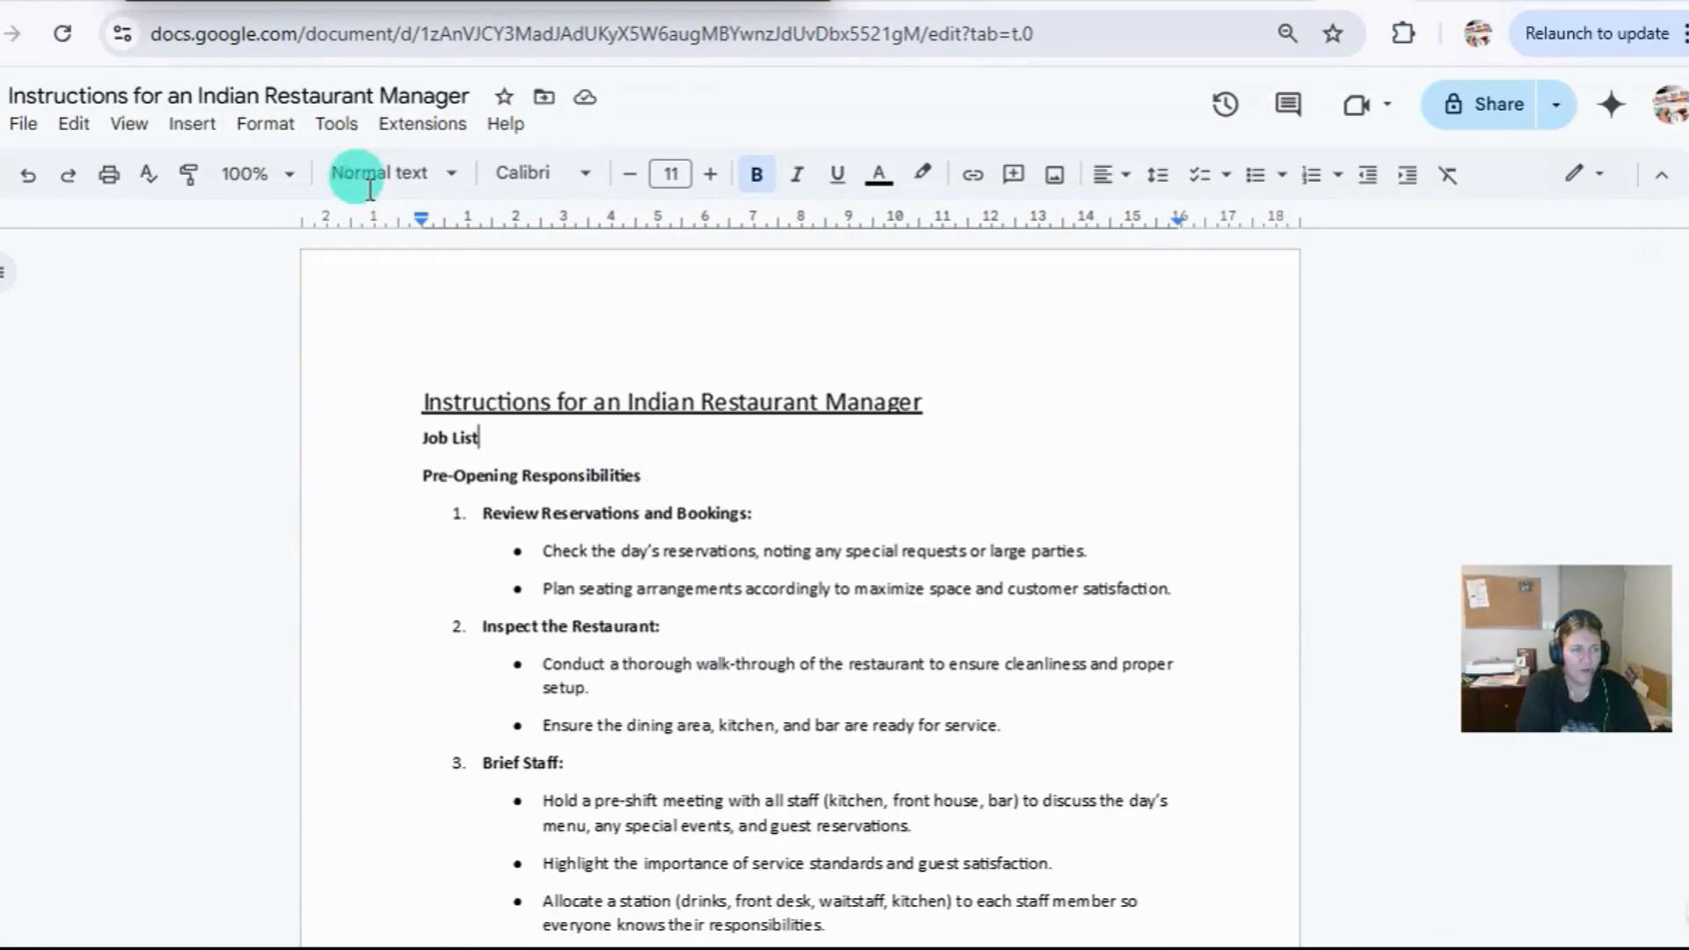
Examine the available file commands and download formats for the restaurant manager document.
{"action": "left_click", "coordinate": [21, 125]}
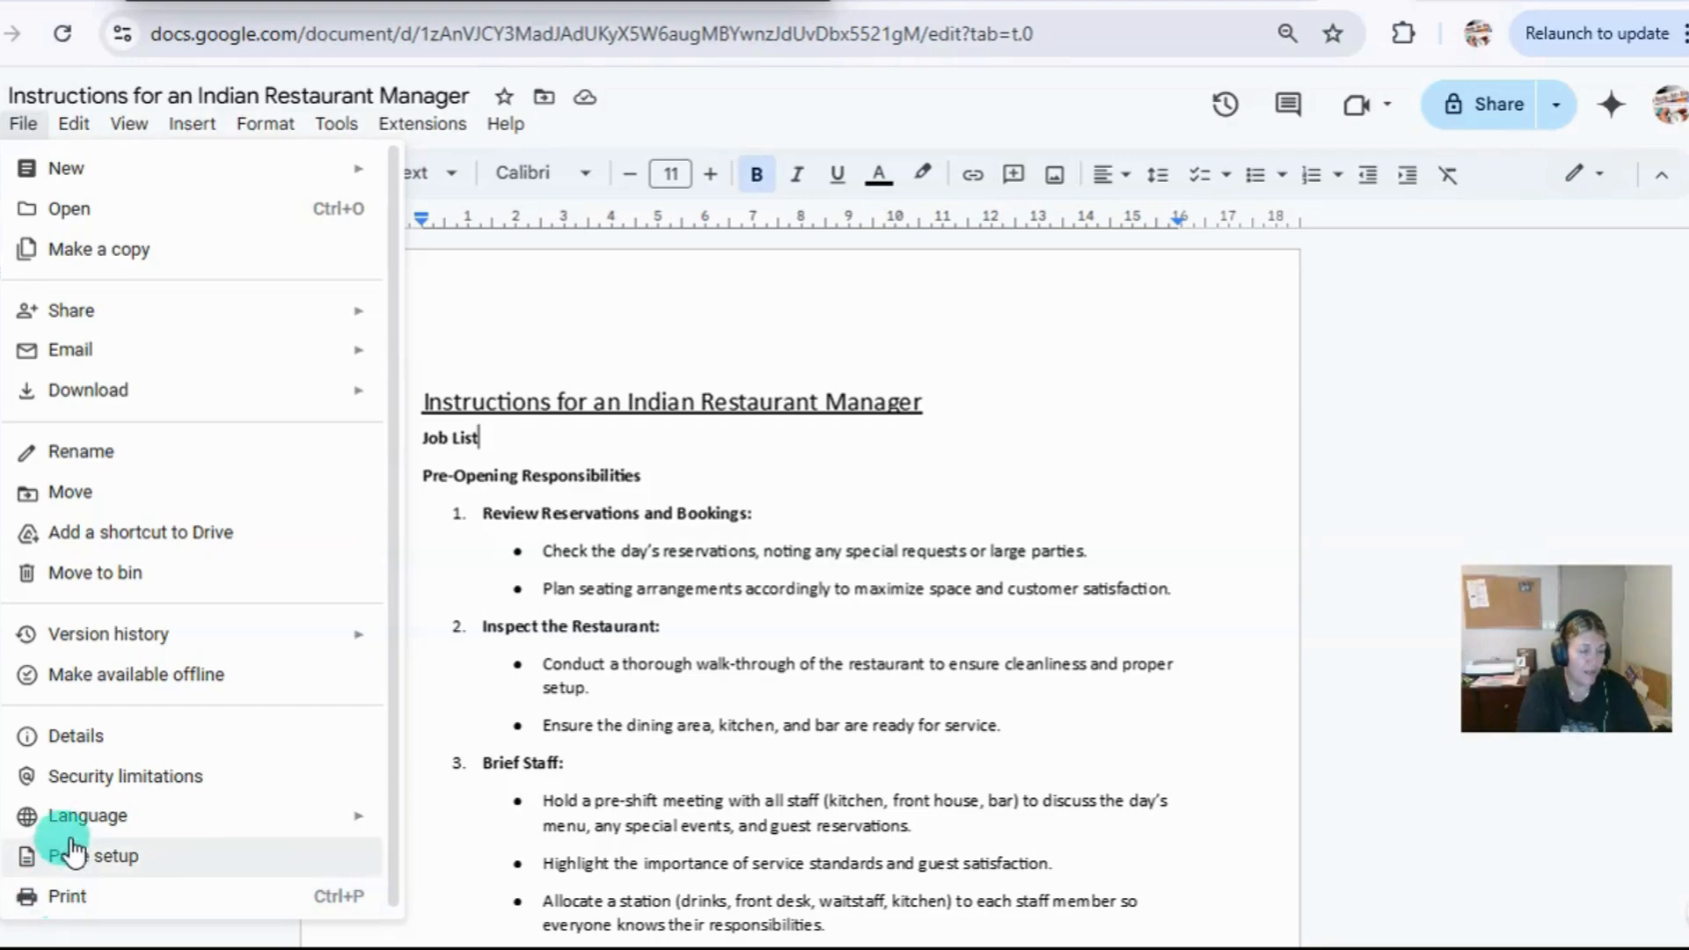
{"action": "left_click", "coordinate": [873, 320]}
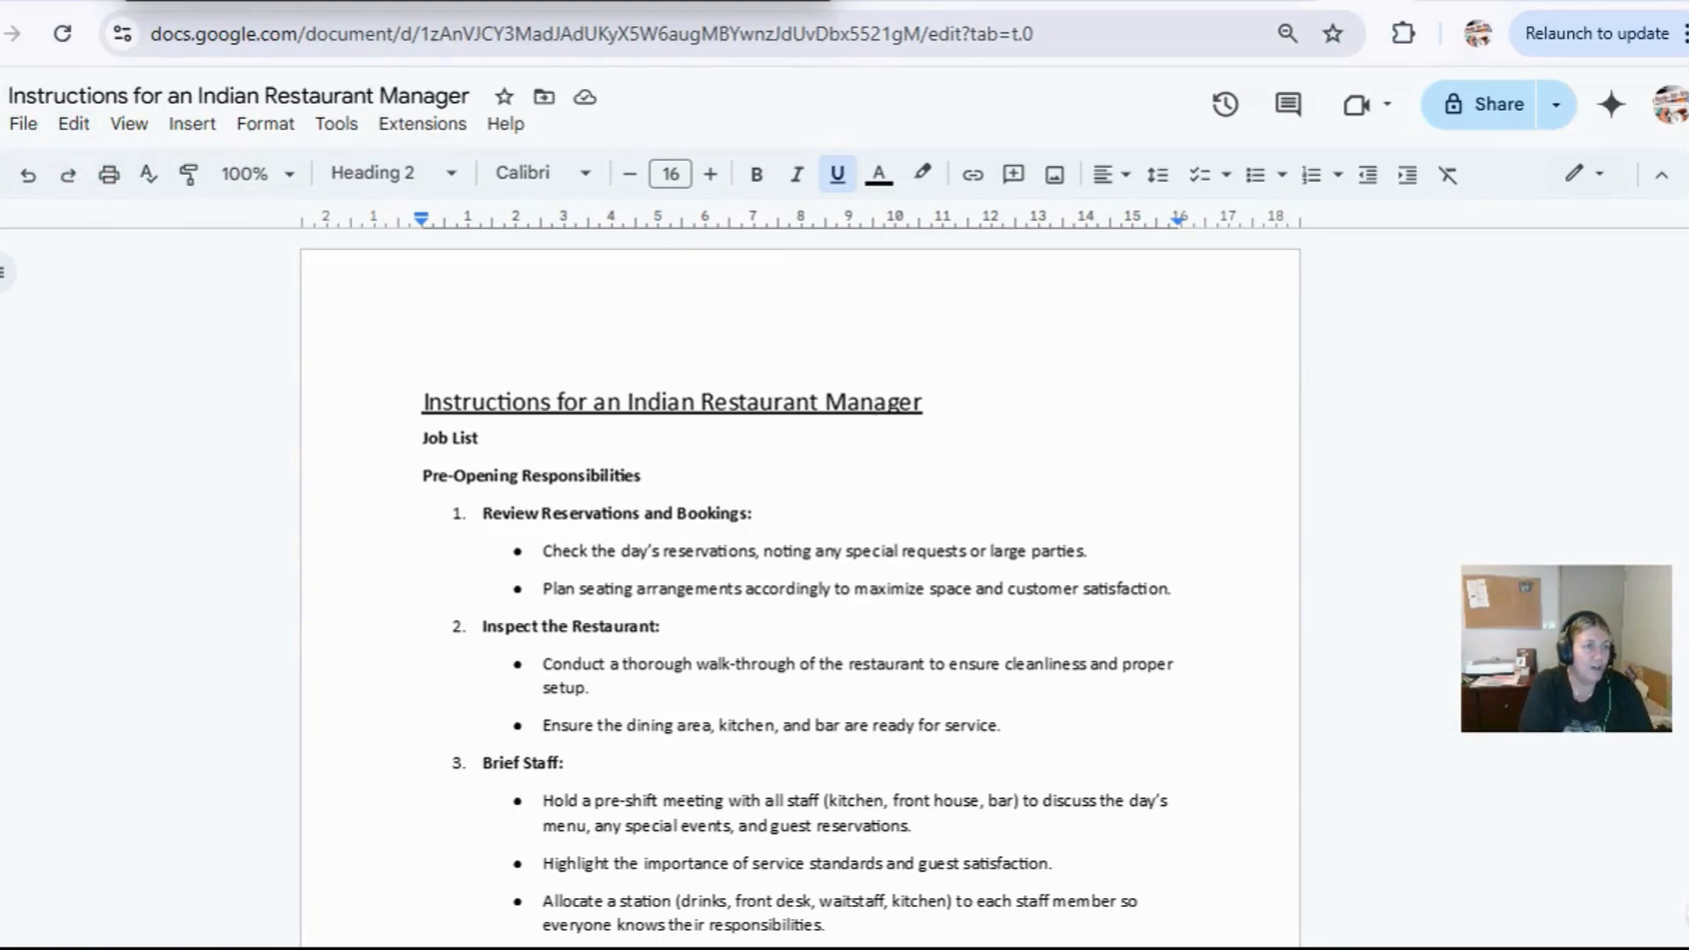
{"action": "left_click", "coordinate": [19, 125]}
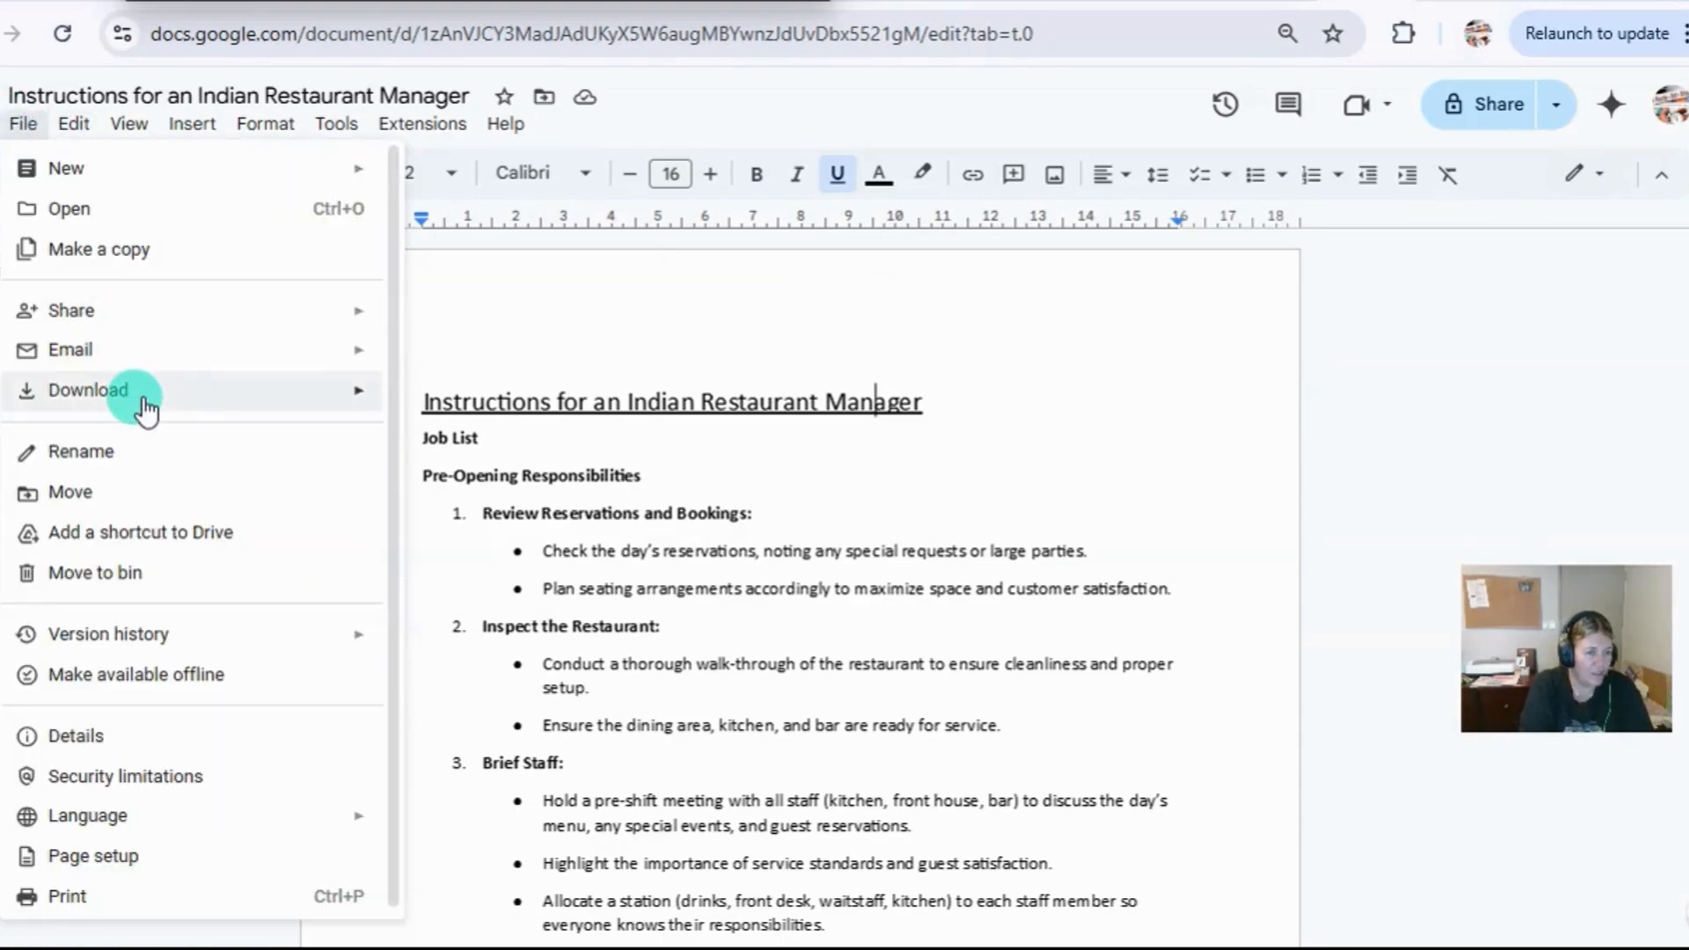
{"action": "mouse_move", "coordinate": [139, 396]}
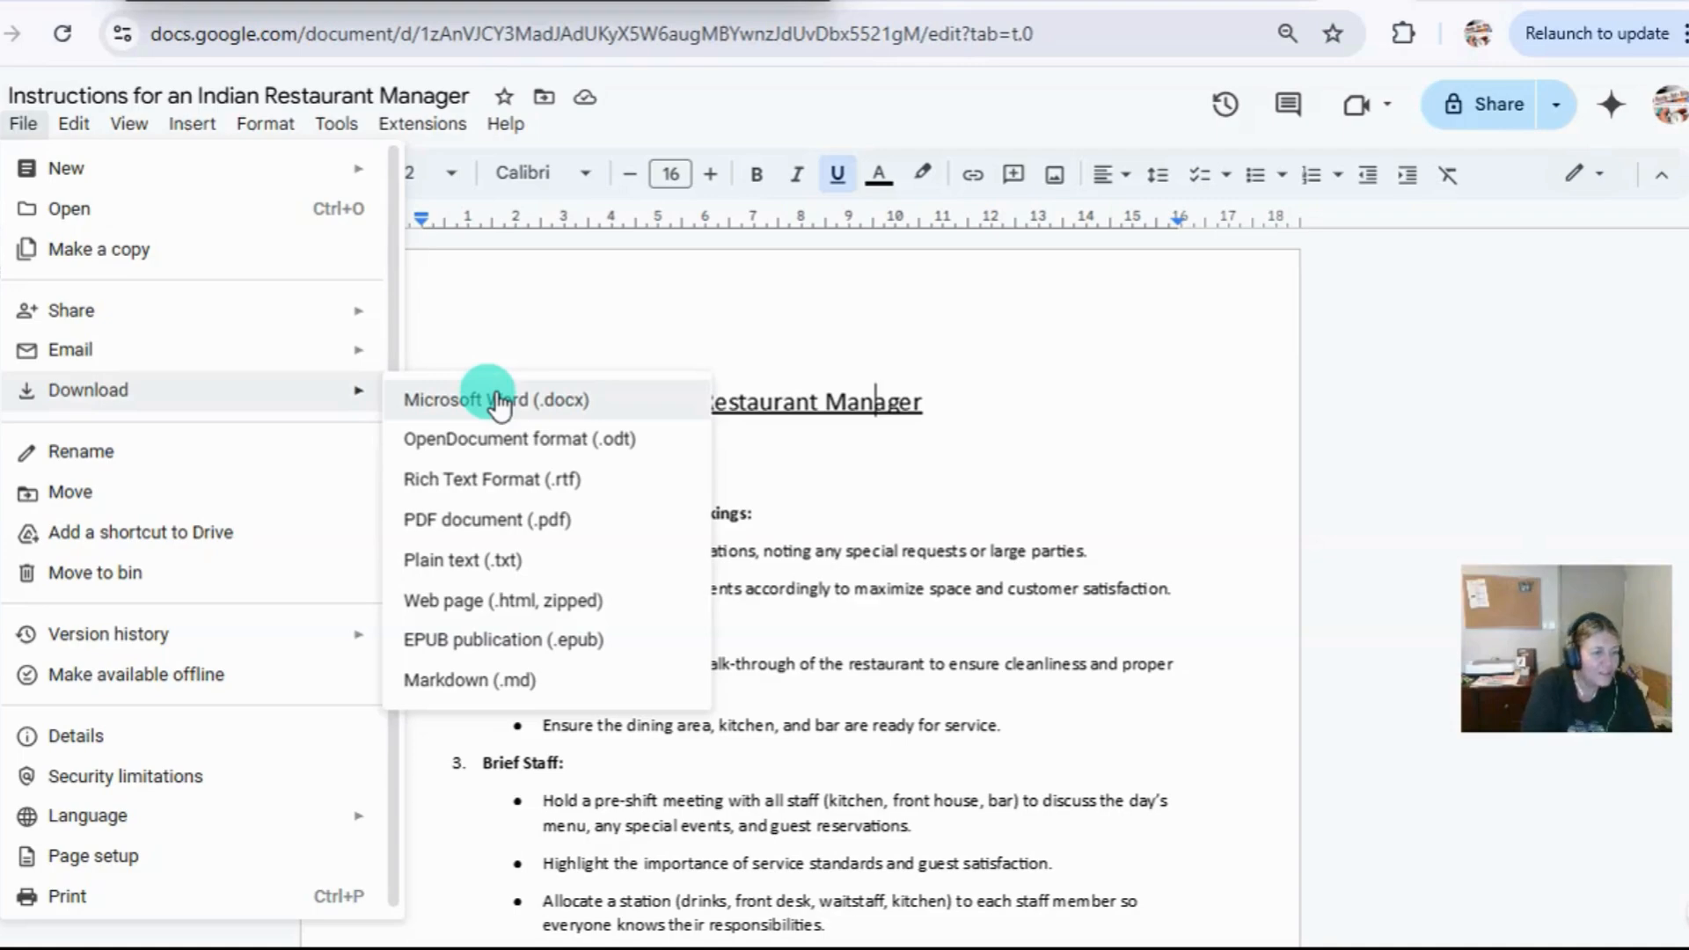
View the options for sharing the document with others and close them without changing access.
{"action": "mouse_move", "coordinate": [101, 312]}
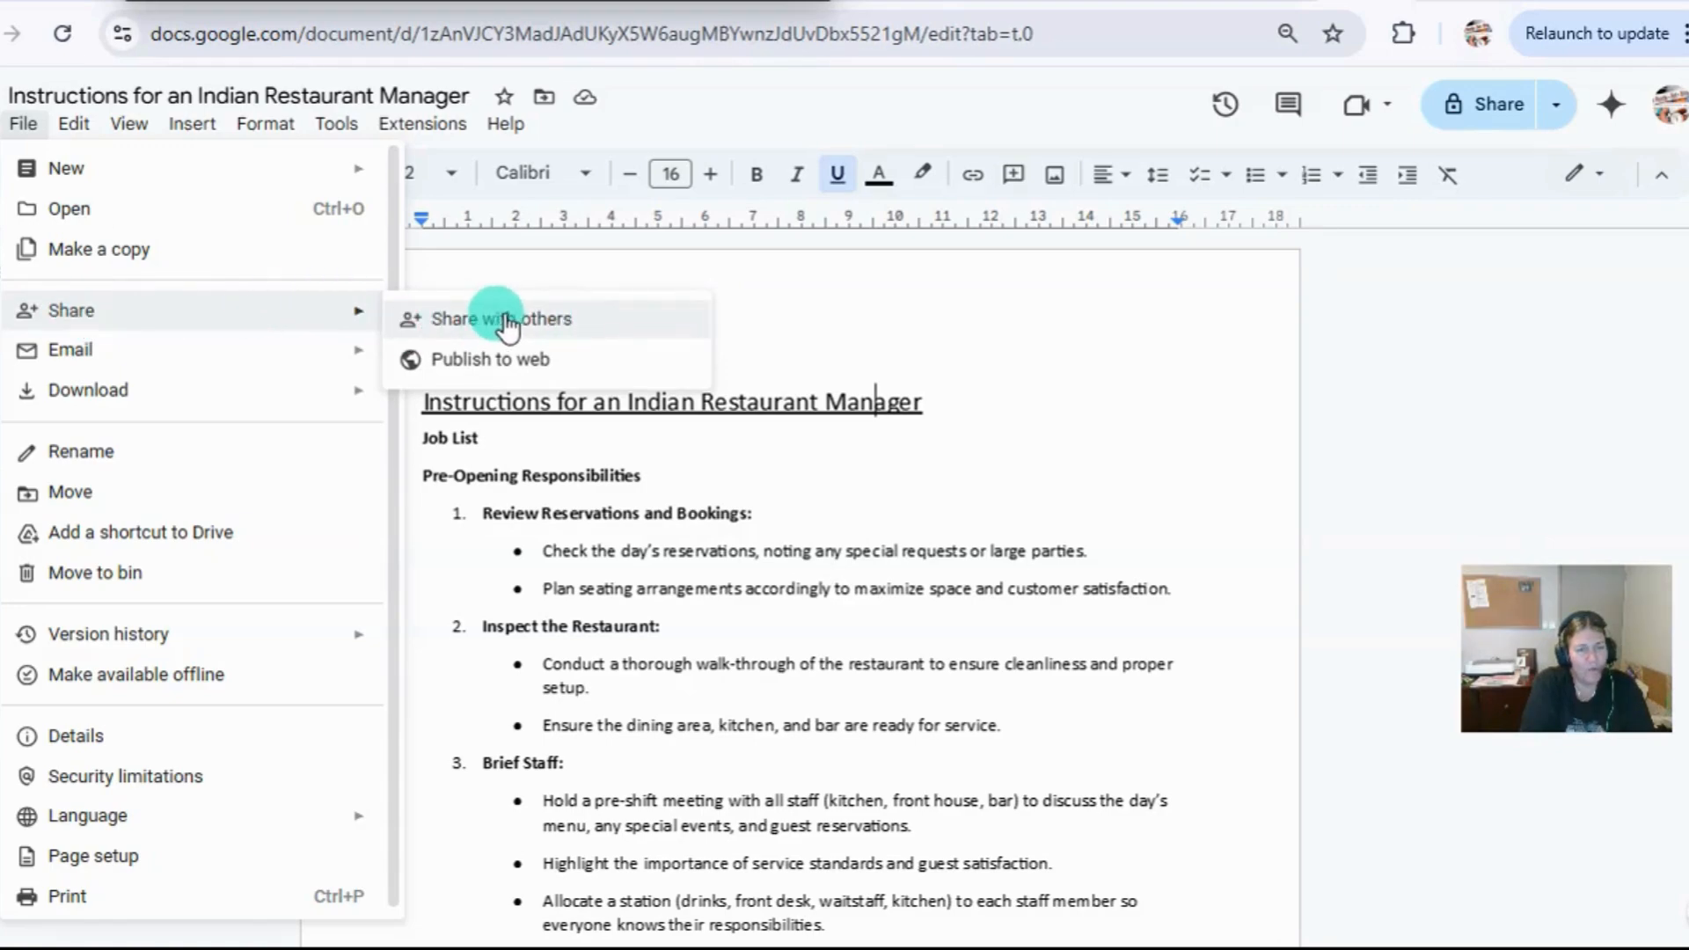
{"action": "left_click", "coordinate": [559, 326]}
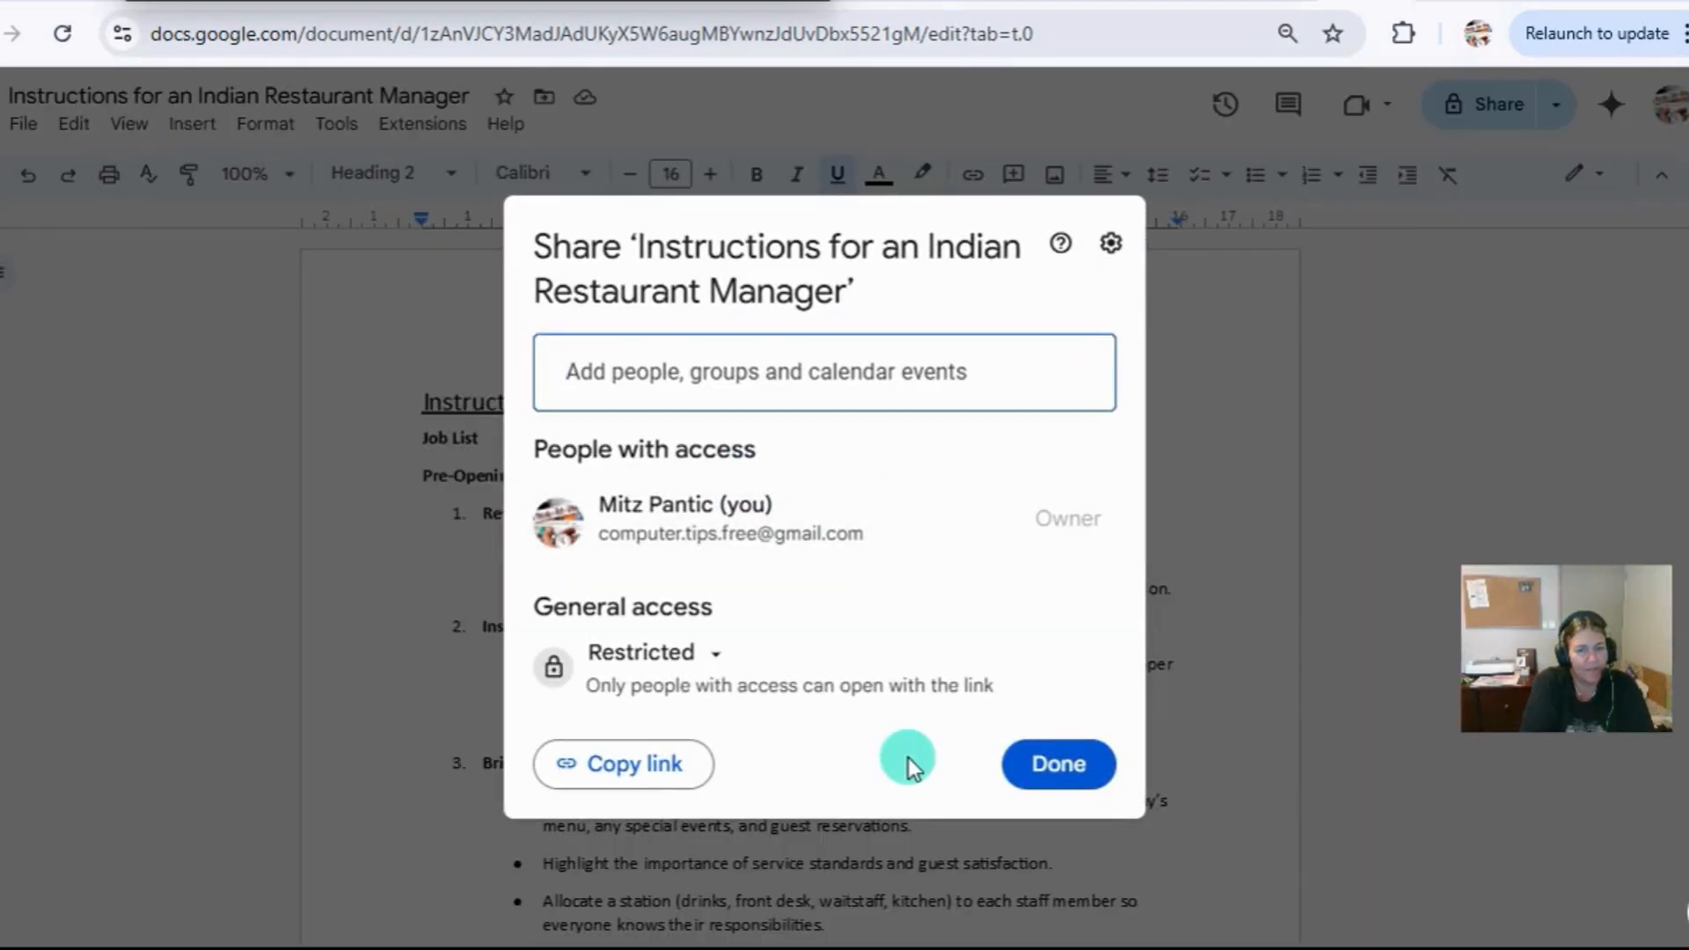
{"action": "left_click", "coordinate": [1170, 365]}
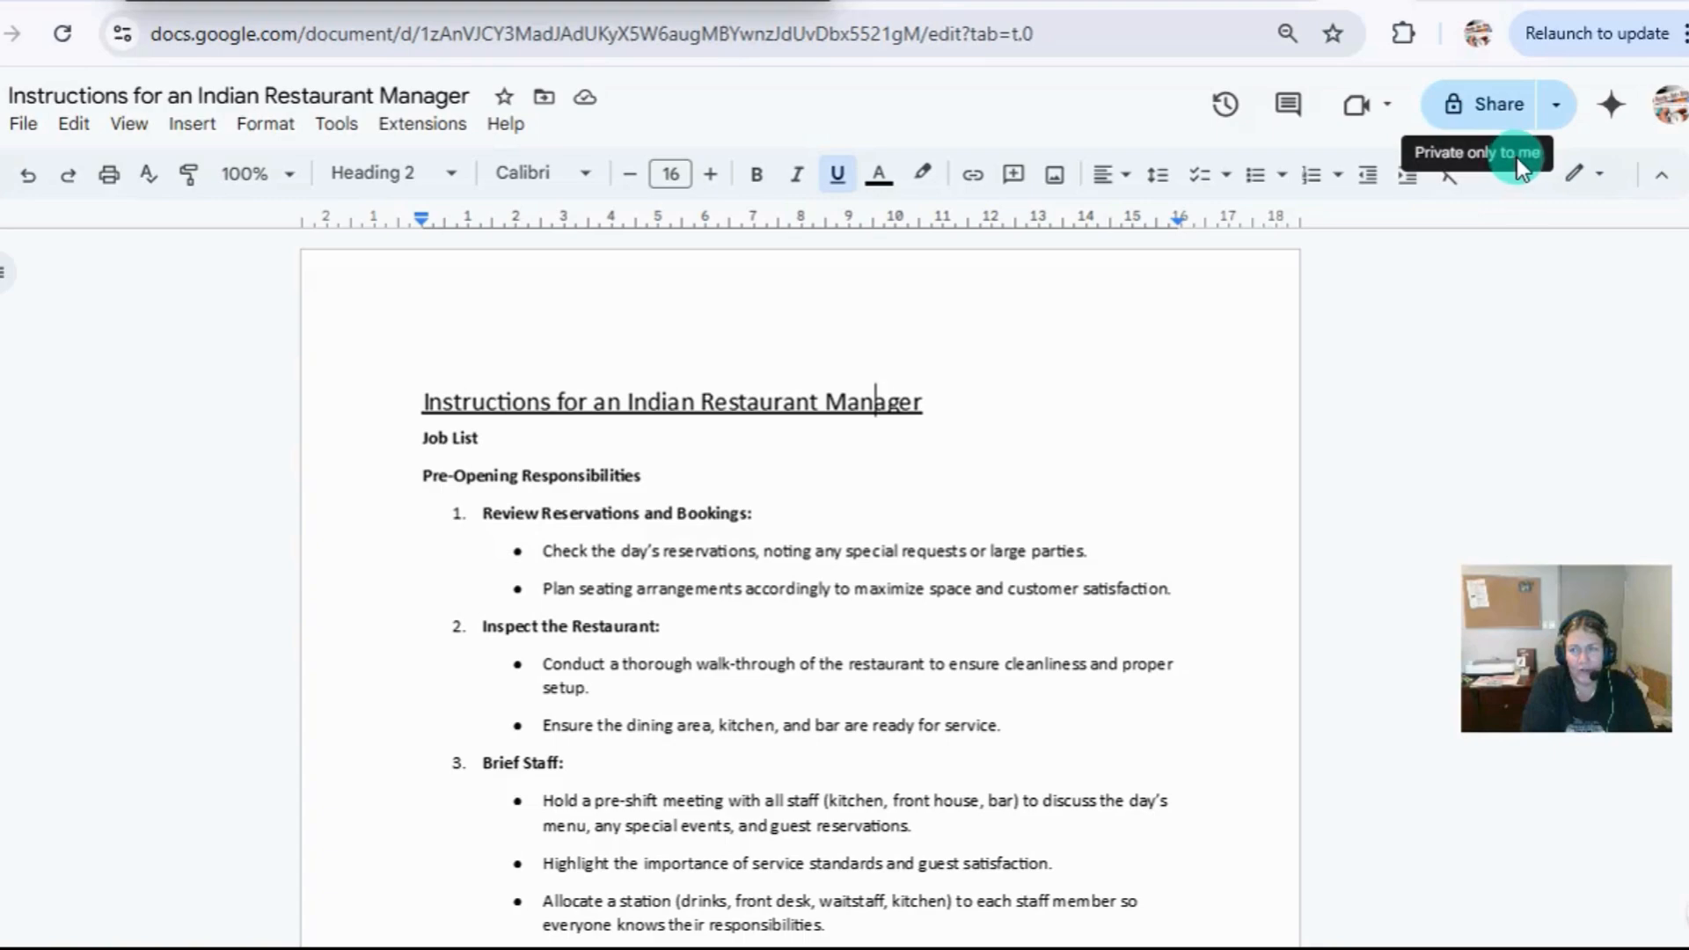
Set the document's general access to Anyone with the link, with the Viewer role.
{"action": "left_click", "coordinate": [1489, 109]}
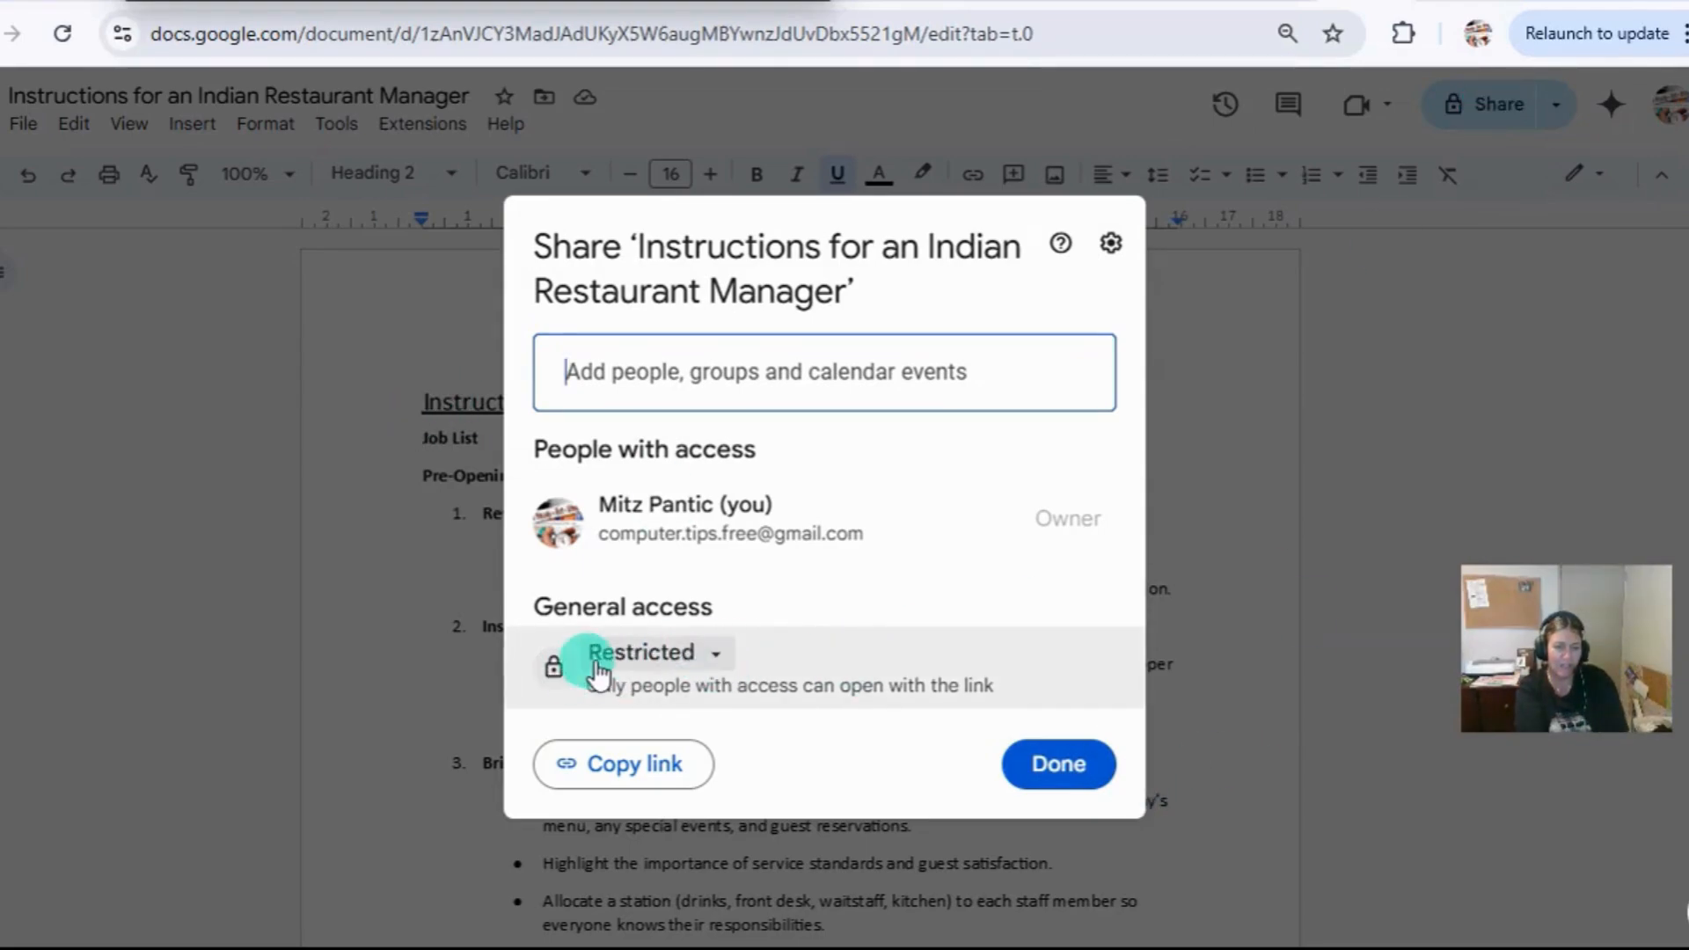
{"action": "left_click", "coordinate": [717, 660]}
{"action": "left_click", "coordinate": [721, 774]}
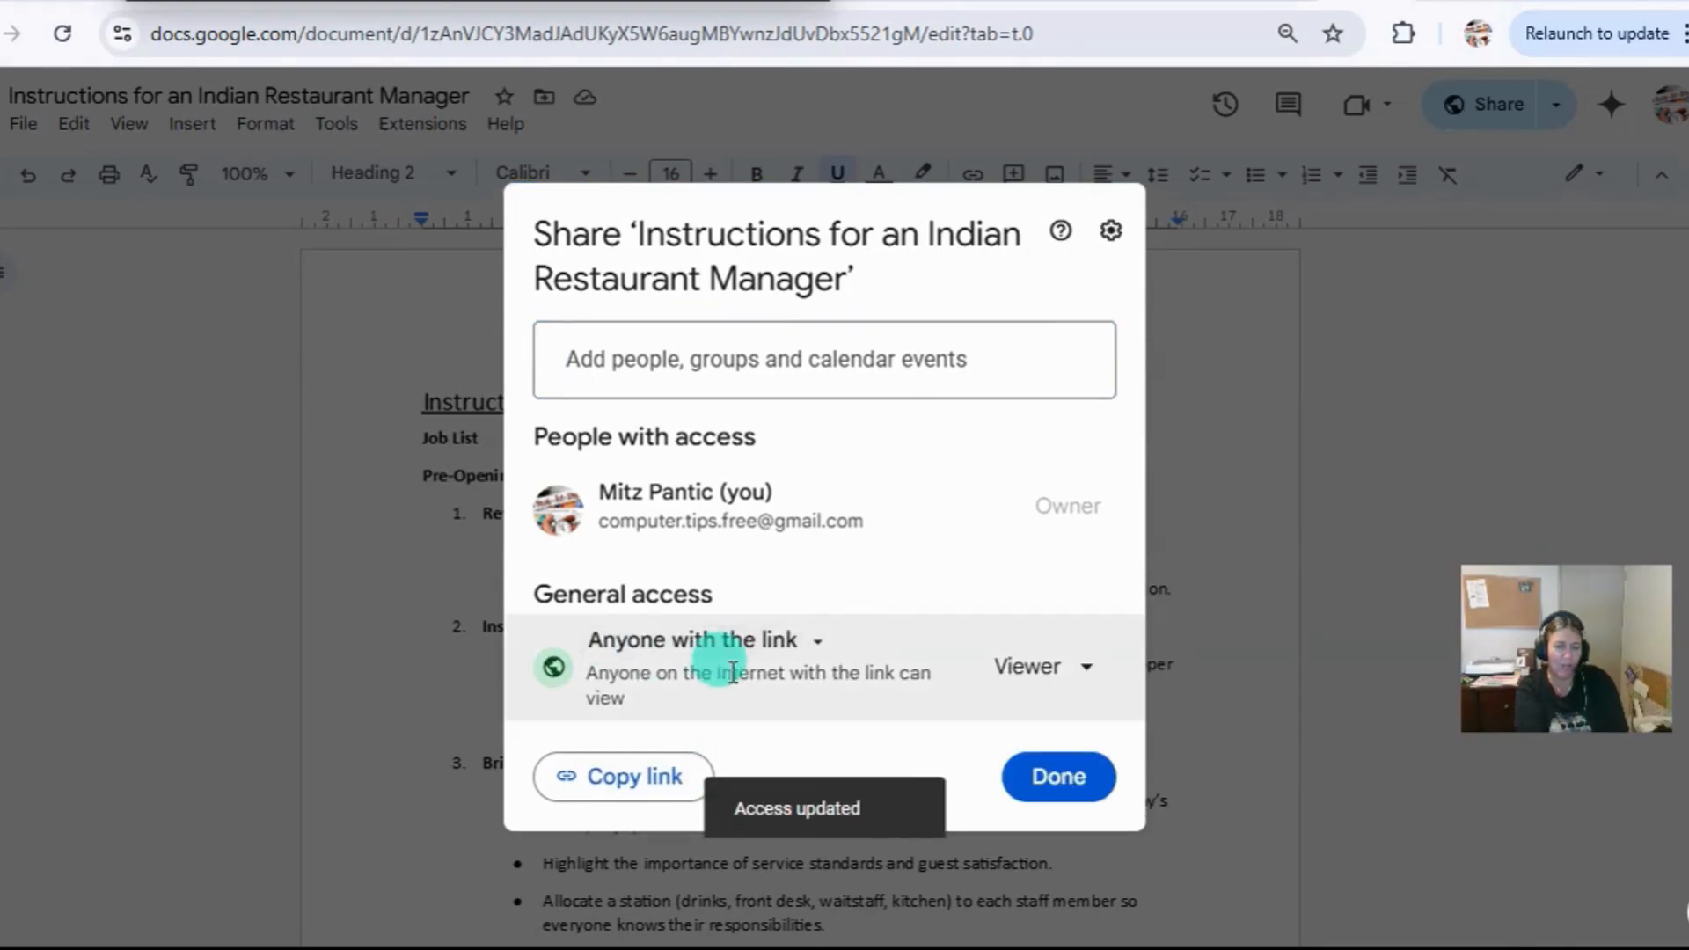
{"action": "left_click", "coordinate": [1088, 668]}
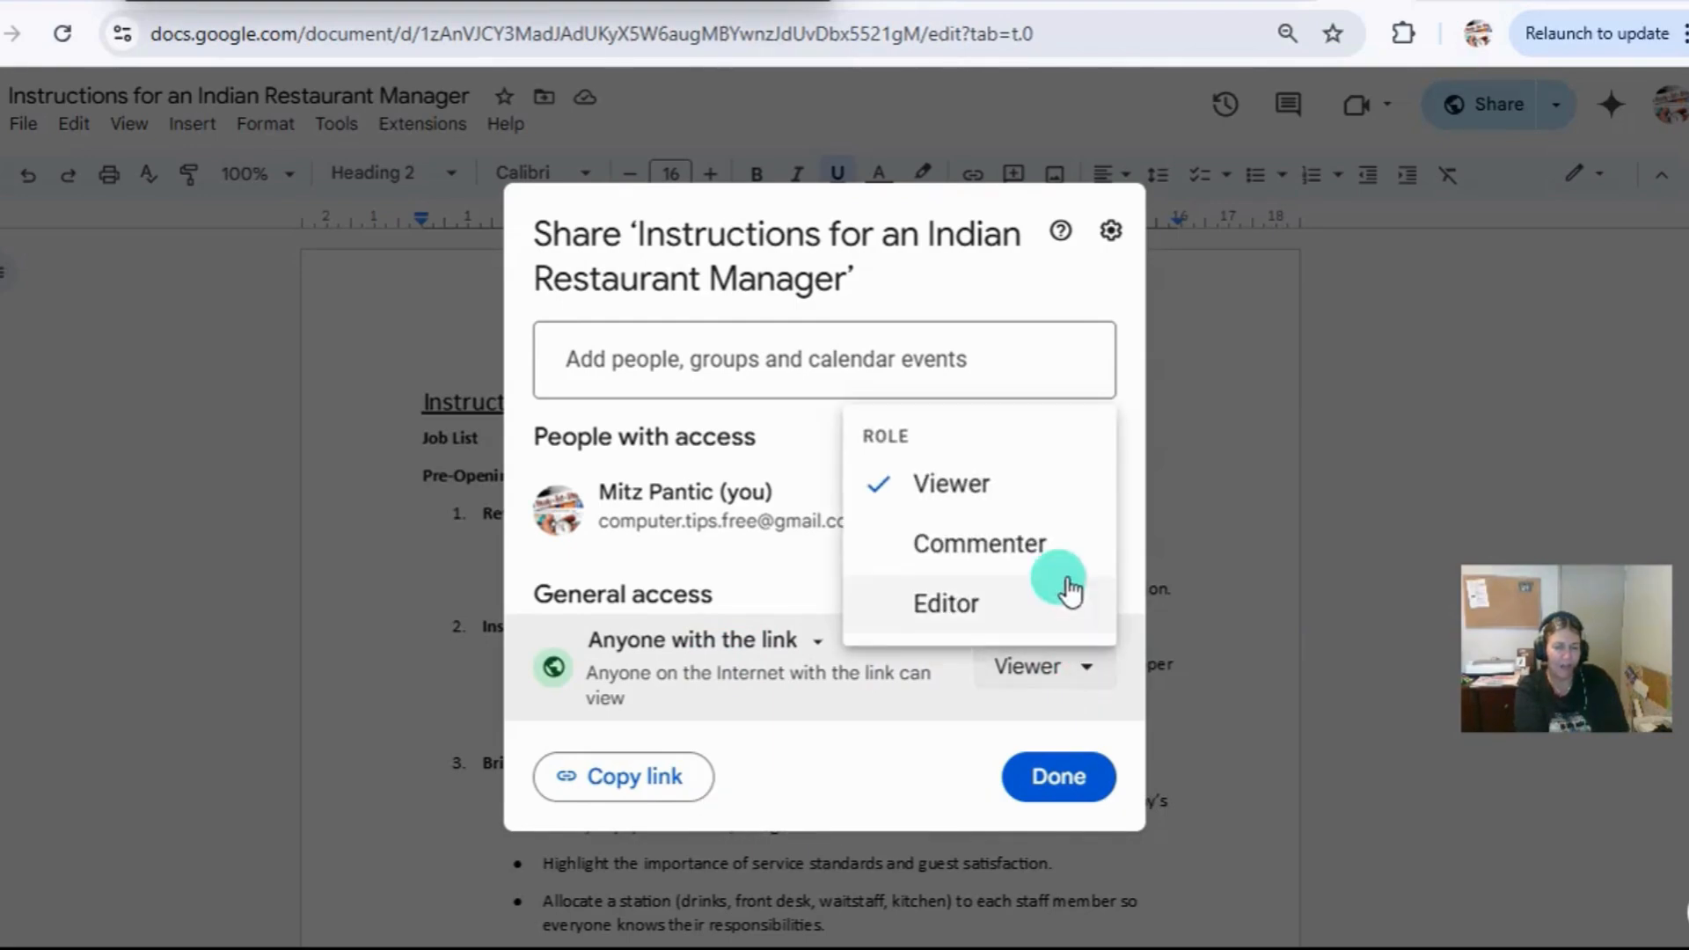
{"action": "left_click", "coordinate": [968, 486]}
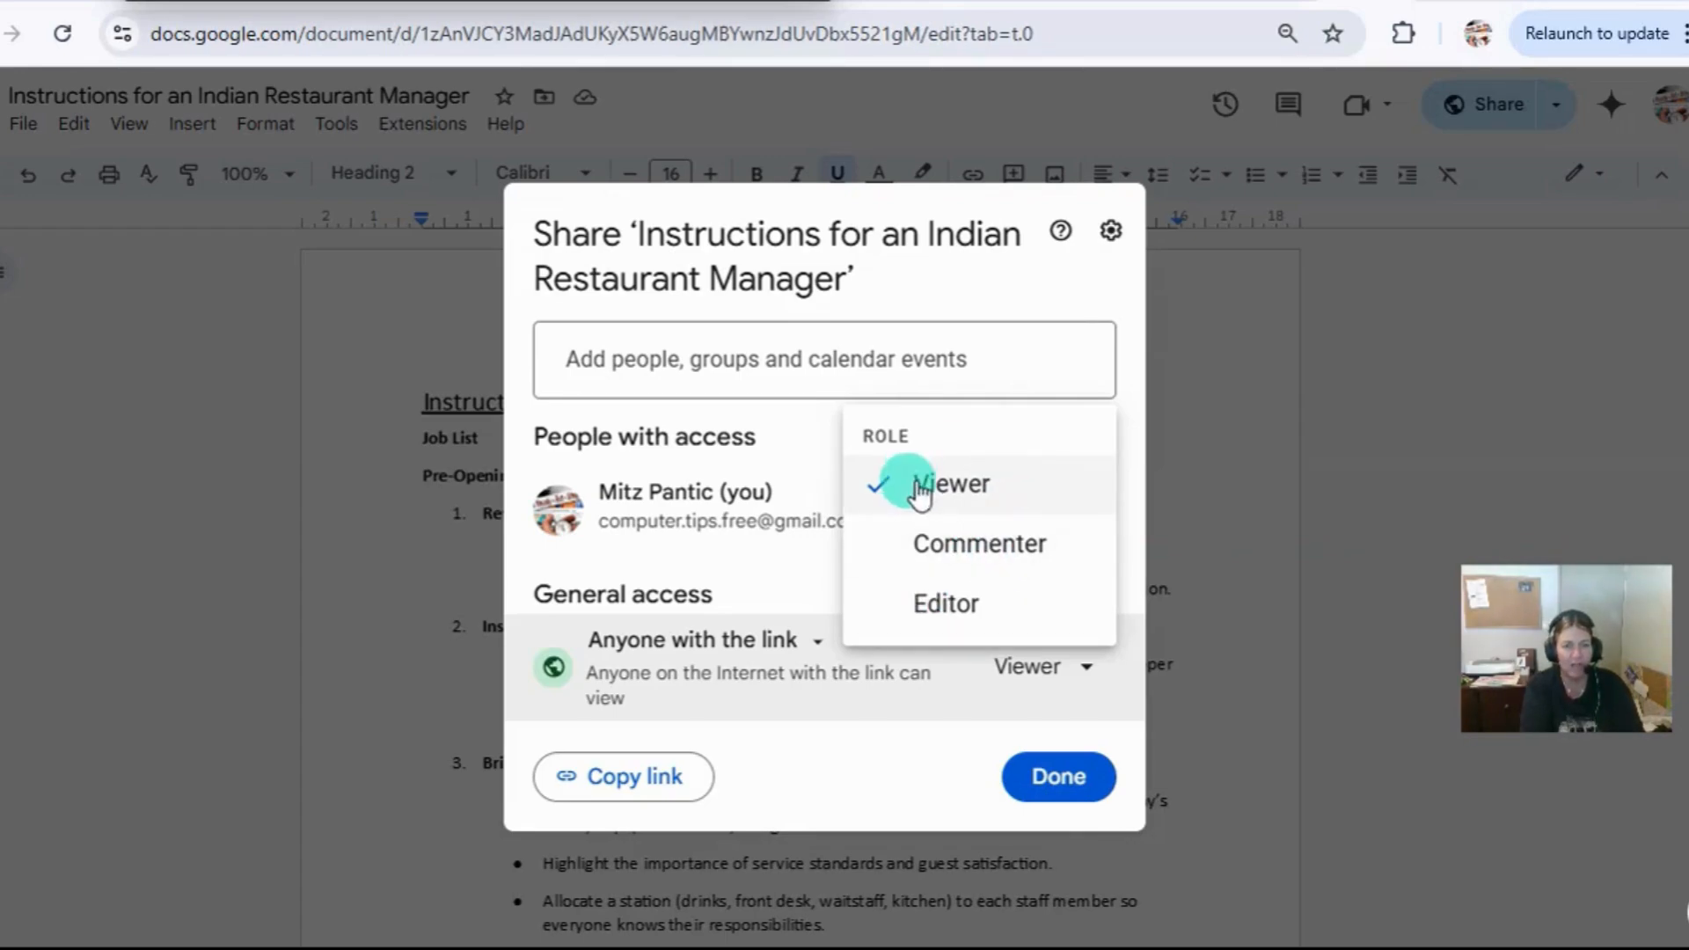
{"action": "left_click", "coordinate": [946, 484]}
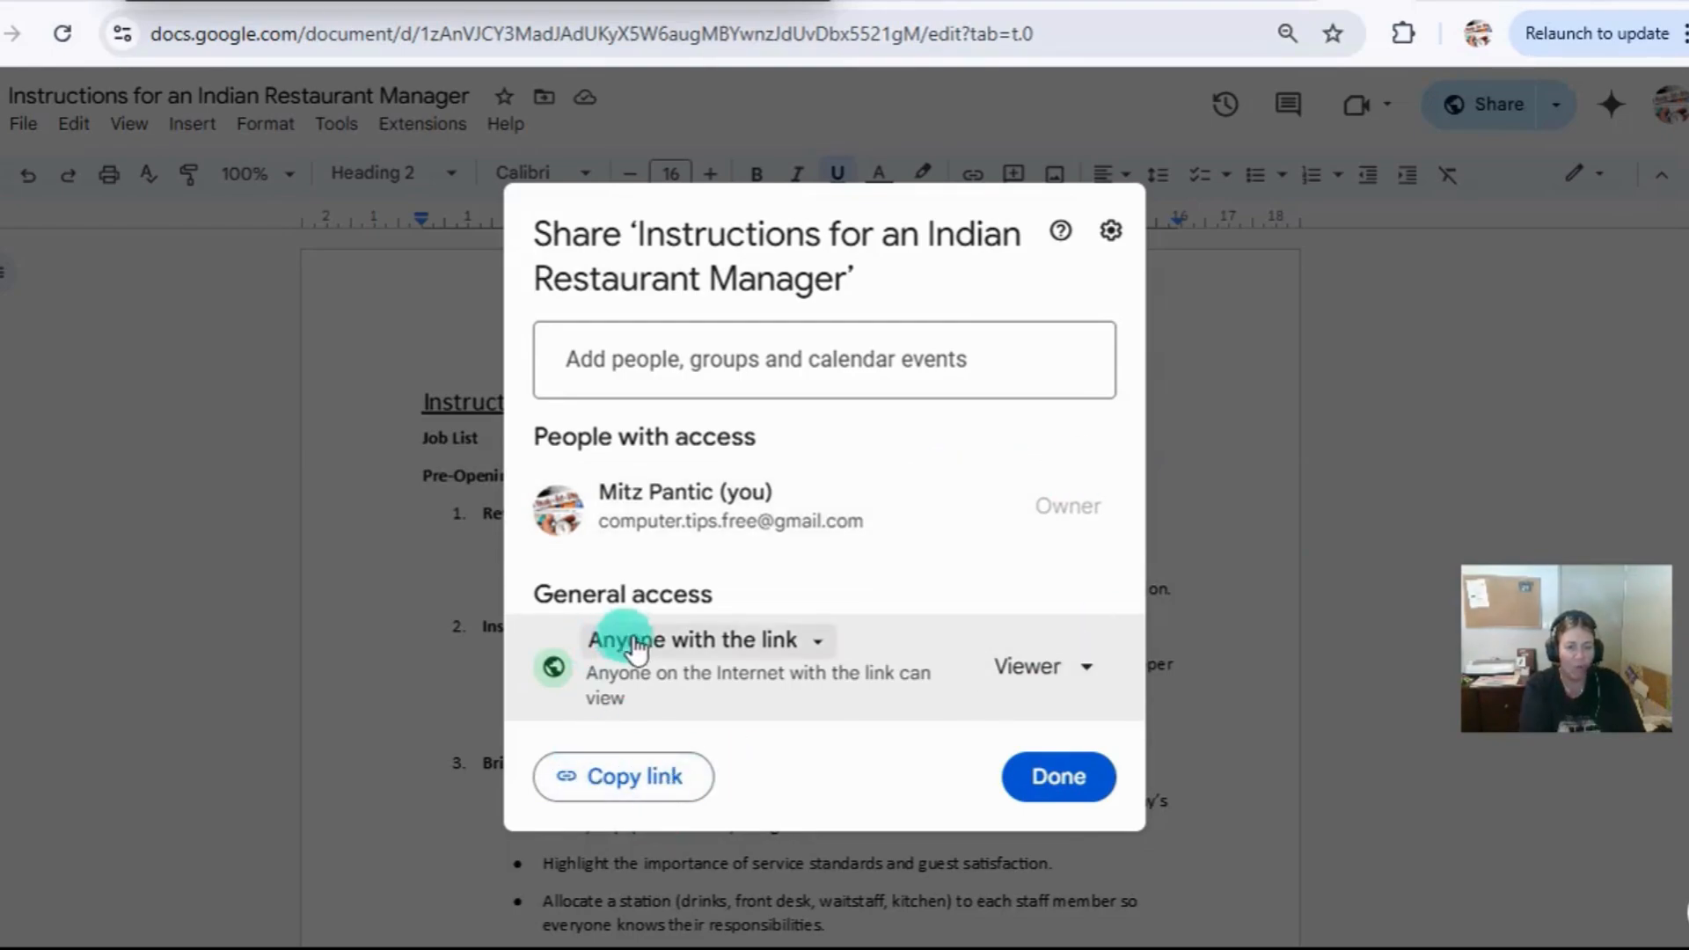
Copy the document's sharing link and open your own Messenger conversation on Facebook in a new browser tab.
{"action": "left_click", "coordinate": [619, 794]}
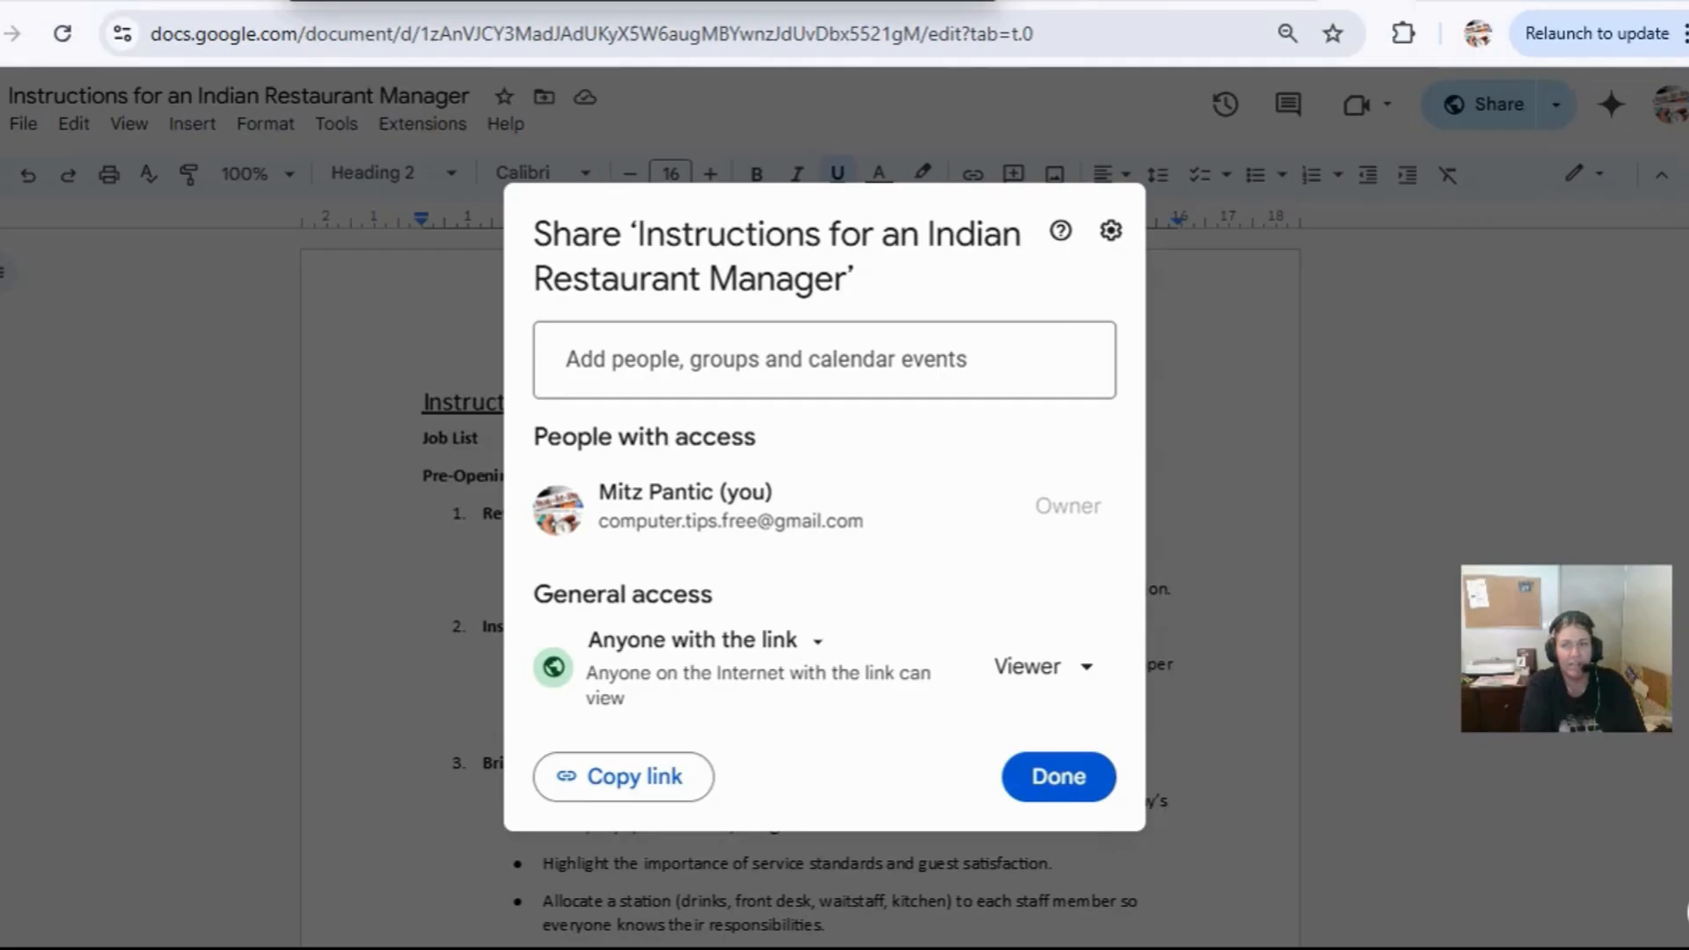
{"action": "key", "text": "ctrl+t"}
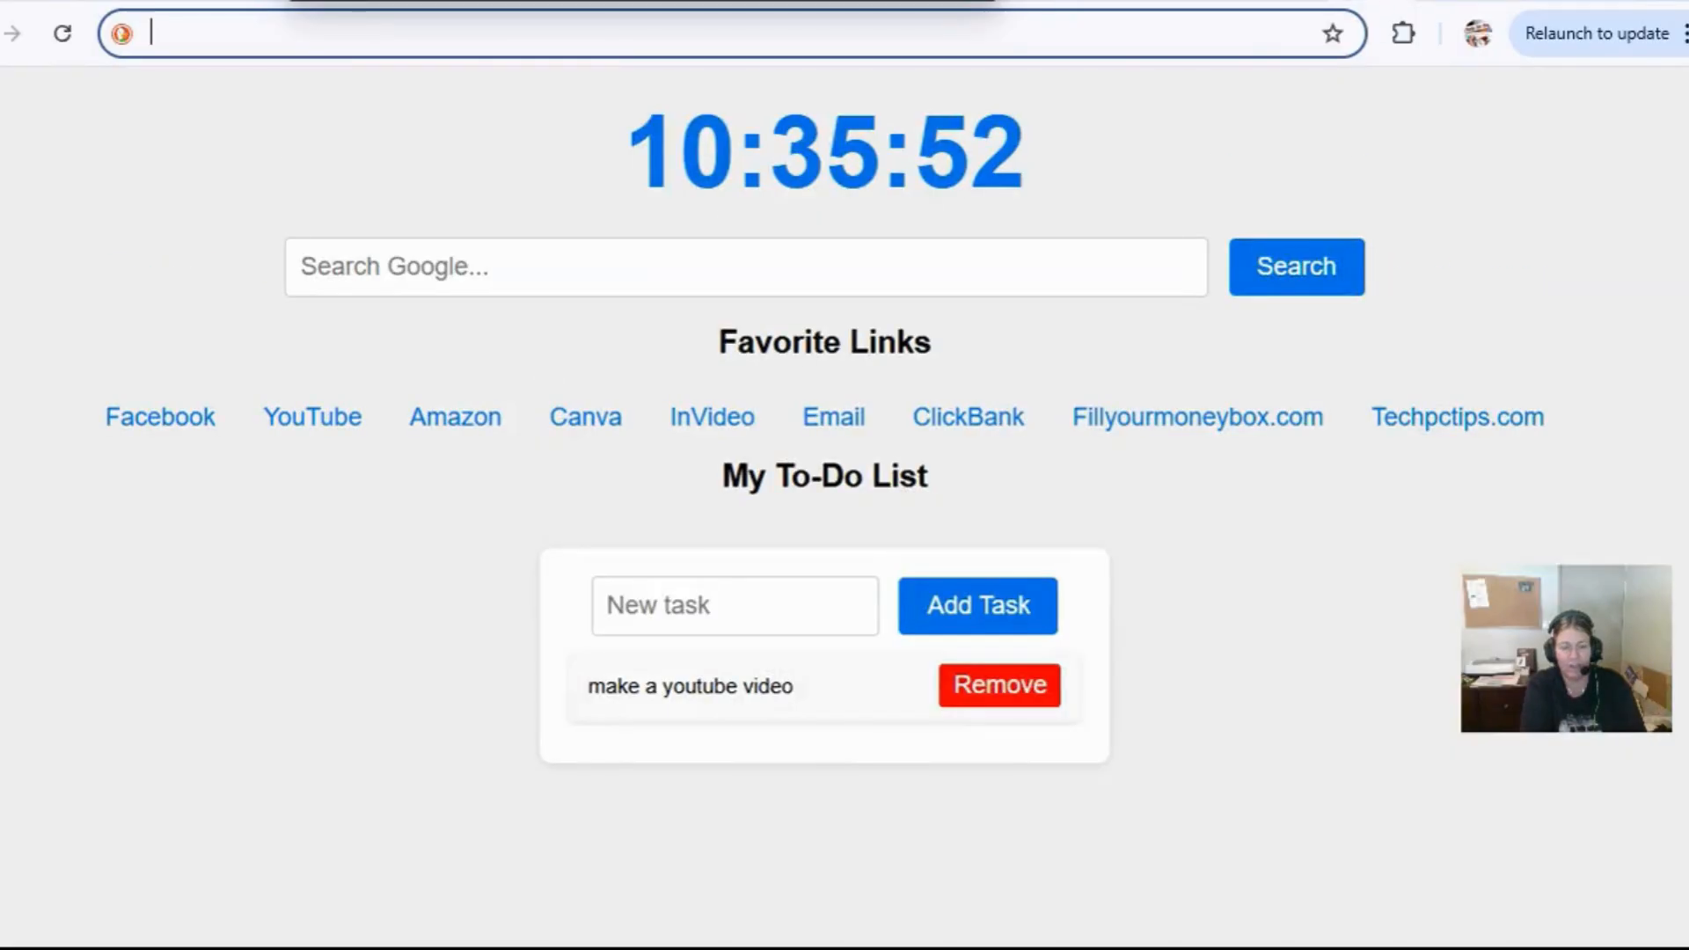
{"action": "left_click", "coordinate": [162, 421]}
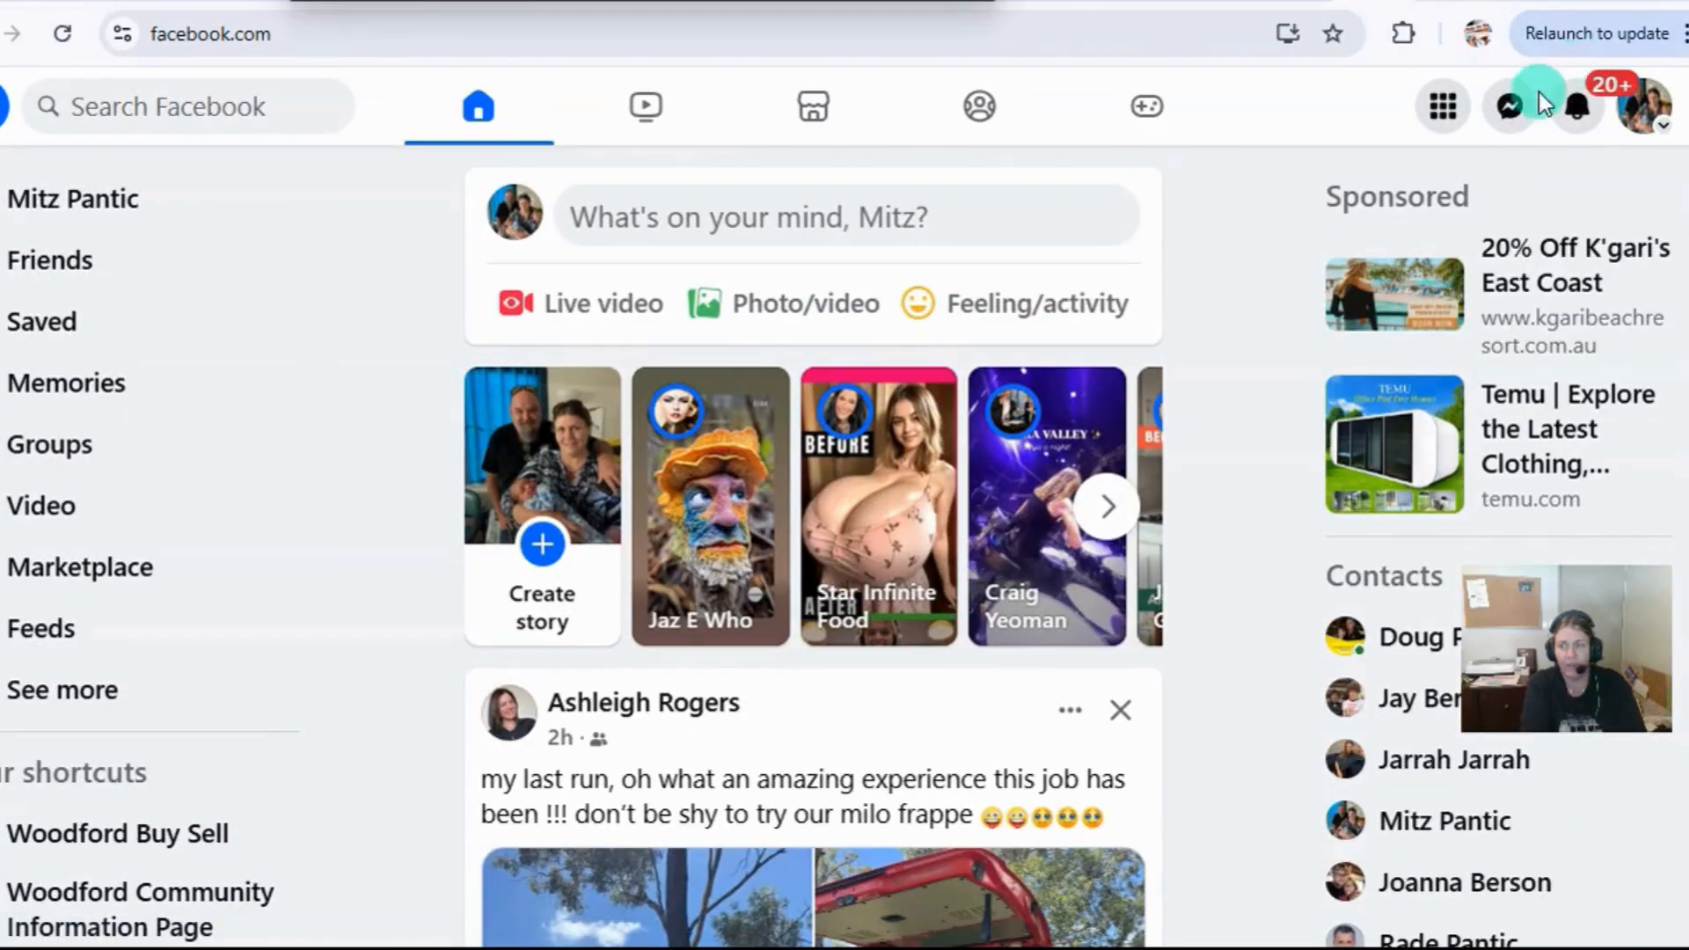
{"action": "left_click", "coordinate": [1509, 107]}
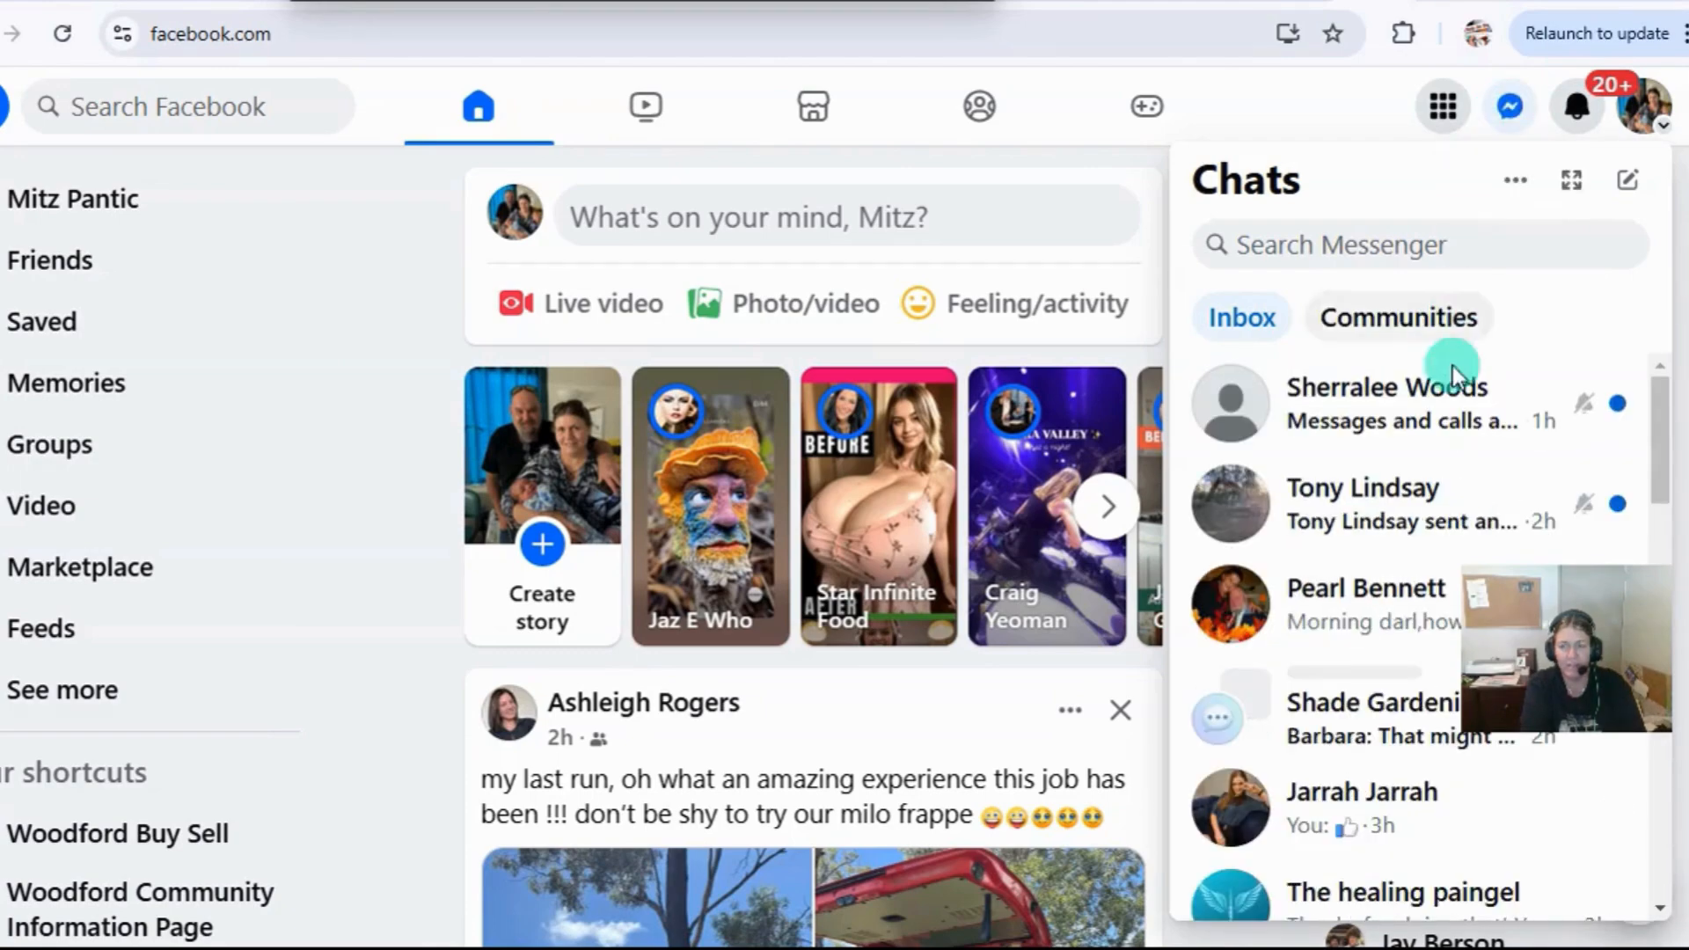
{"action": "left_click", "coordinate": [1417, 466]}
{"action": "scroll", "coordinate": [1425, 479], "scroll_direction": "down", "scroll_amount": 5}
{"action": "left_click", "coordinate": [1357, 437]}
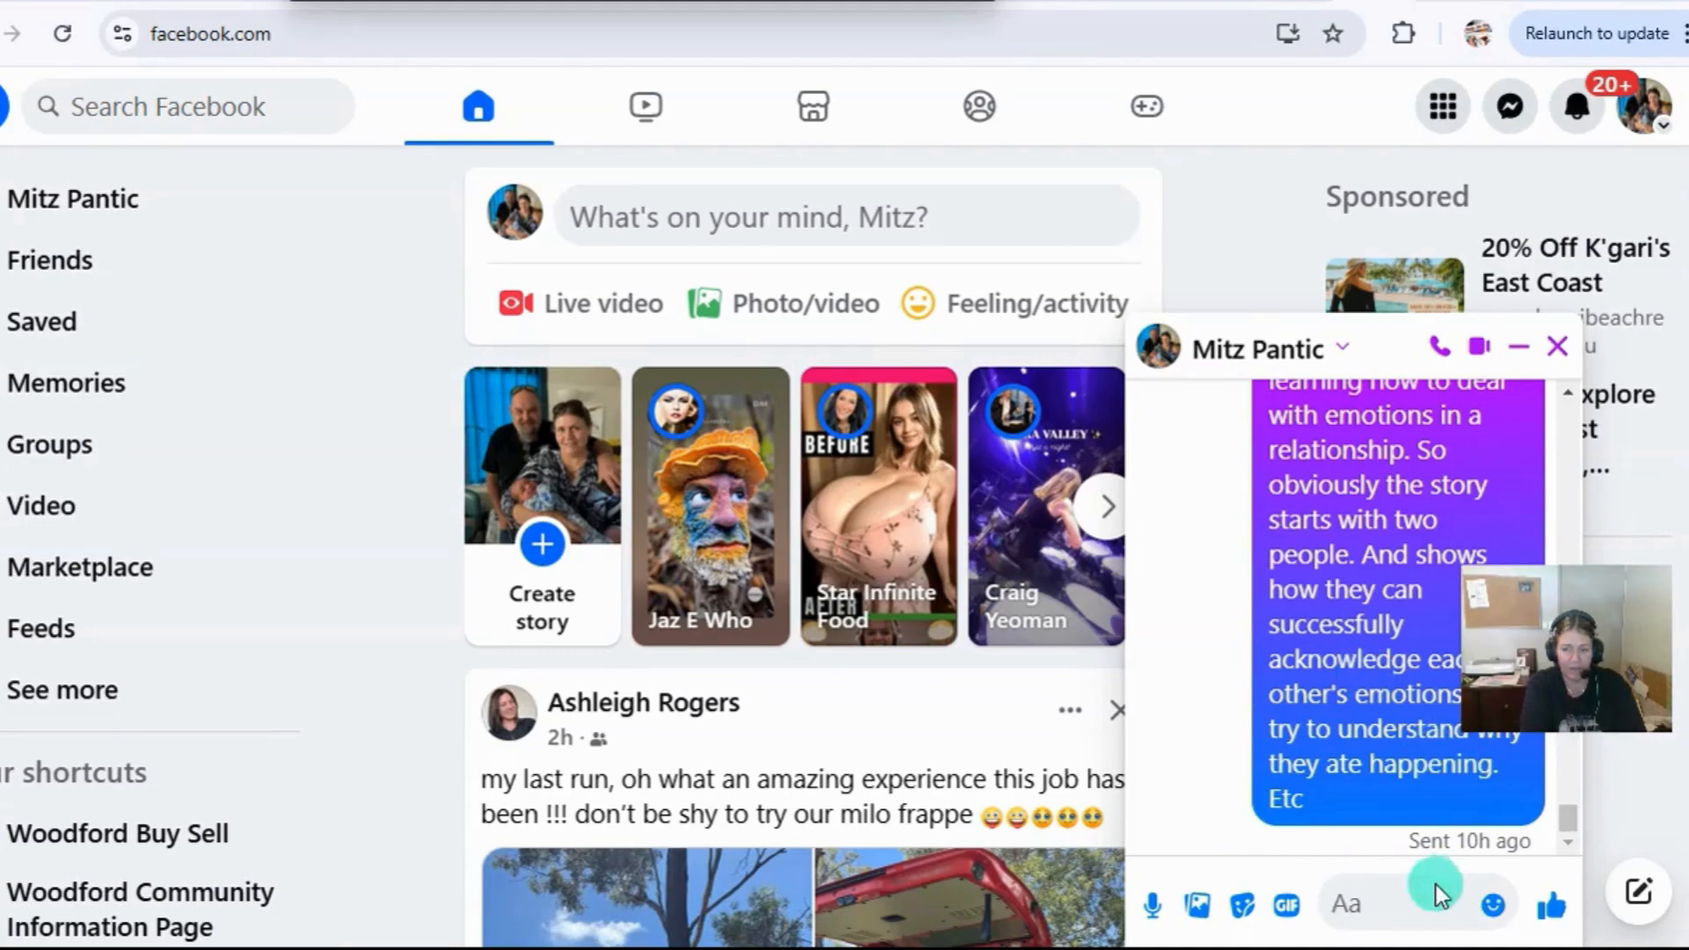
Paste the copied document link into the Messenger conversation and send it.
{"action": "right_click", "coordinate": [1337, 902]}
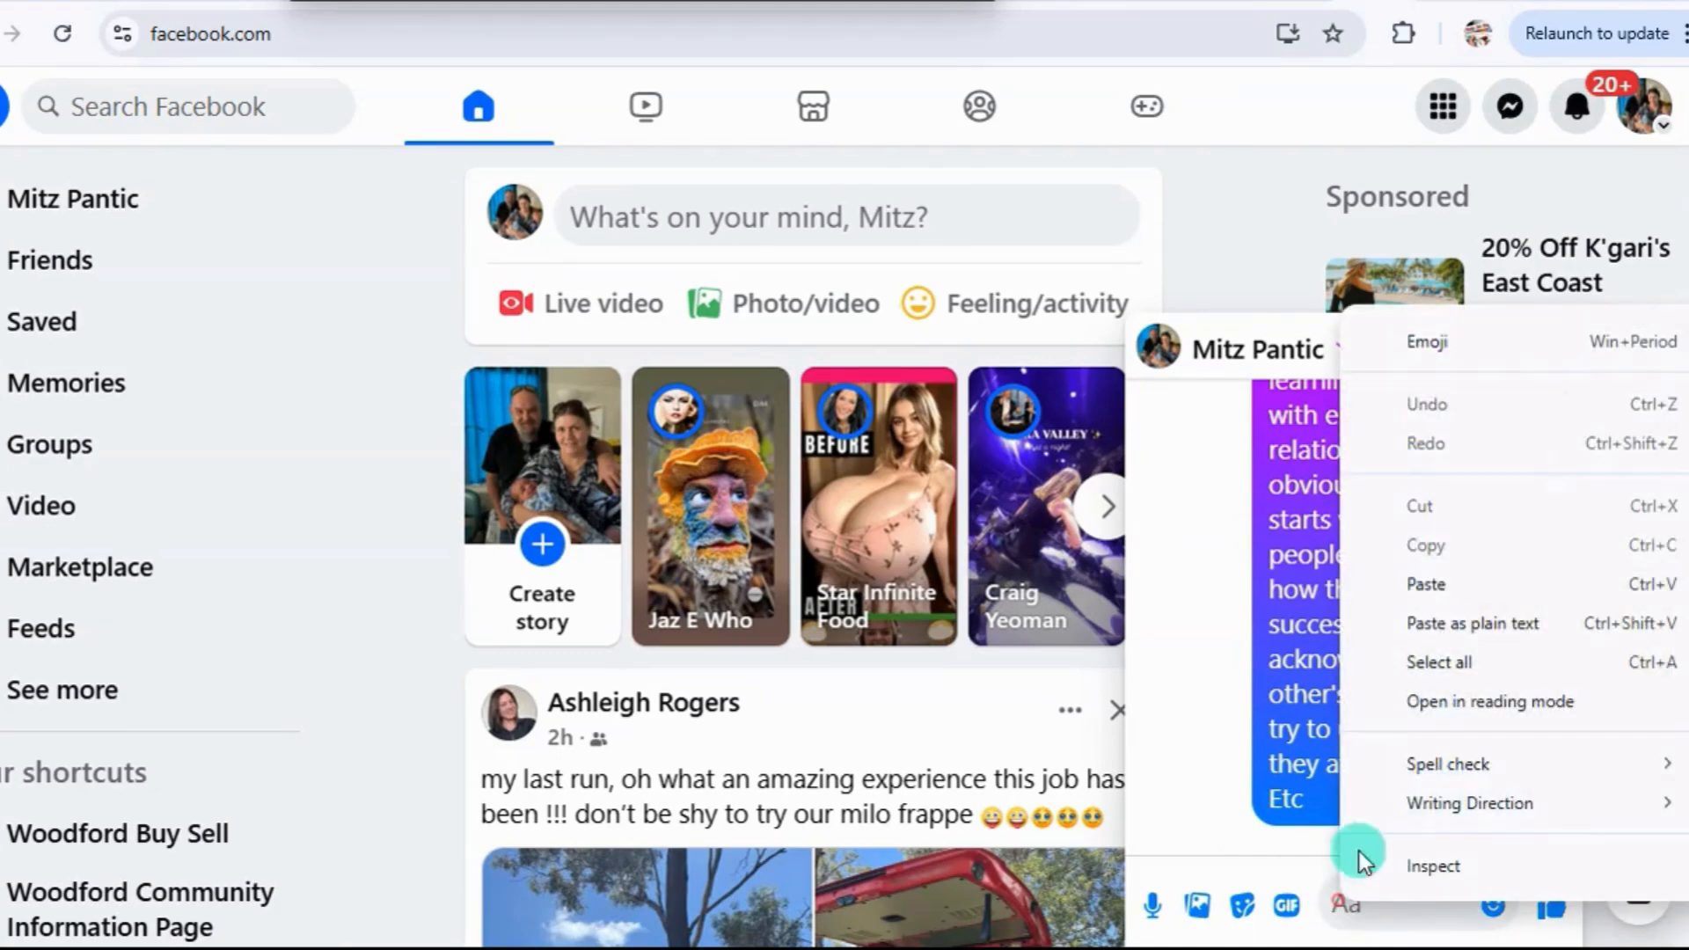
{"action": "left_click", "coordinate": [1426, 585]}
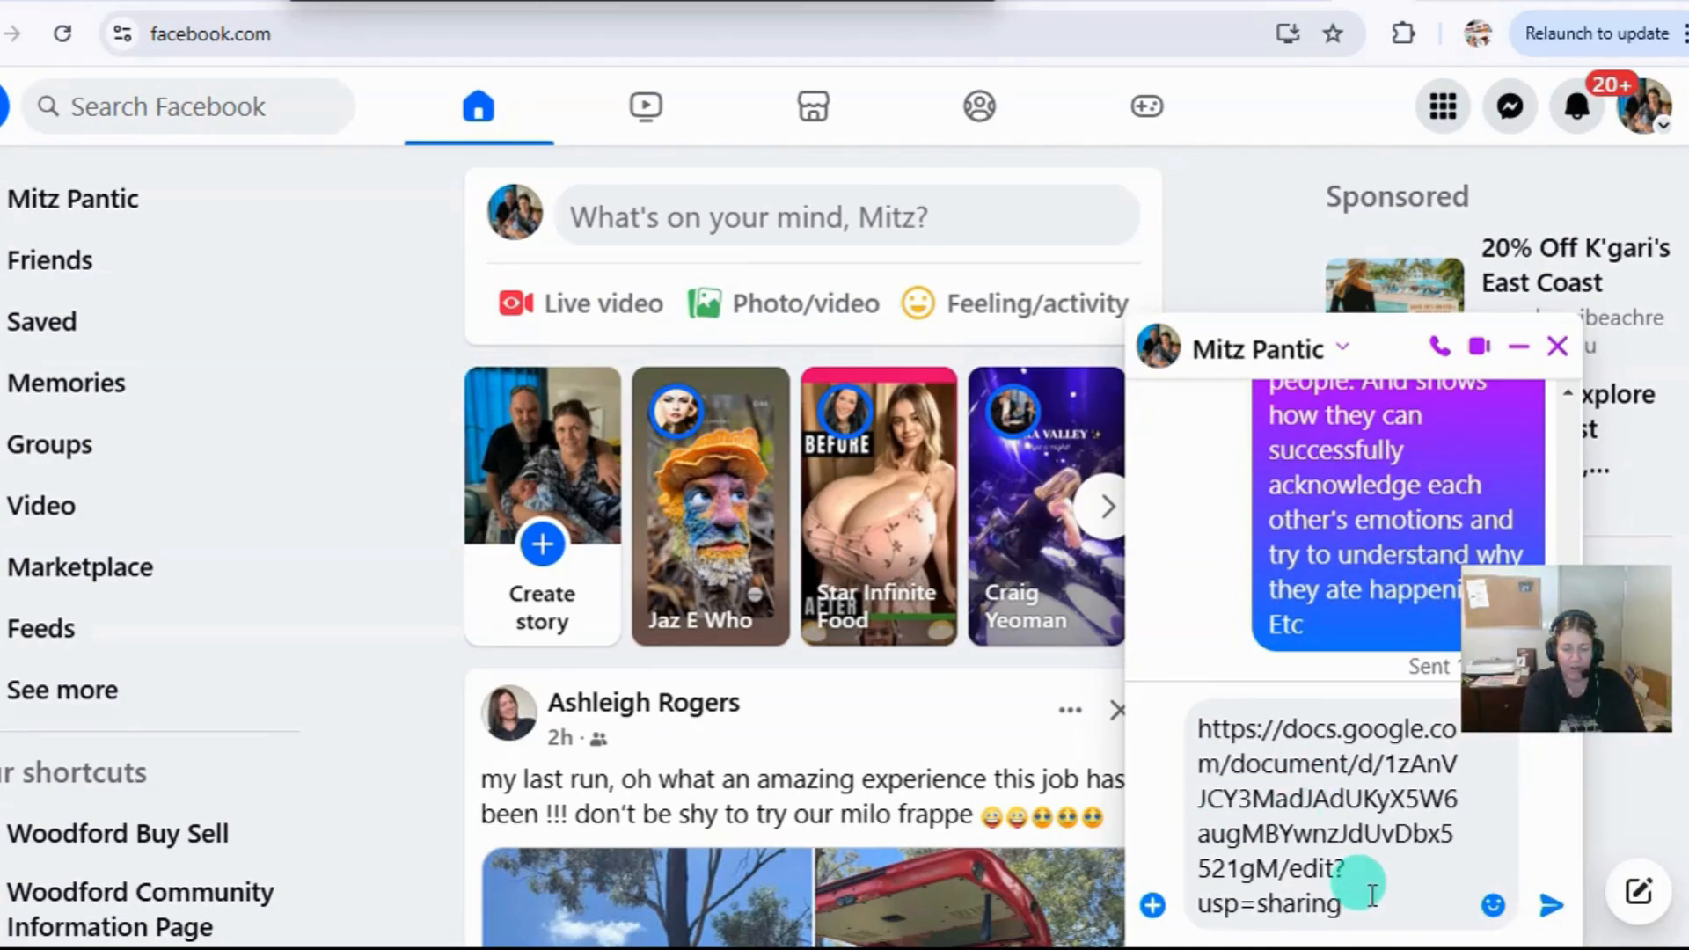
{"action": "right_click", "coordinate": [1397, 781]}
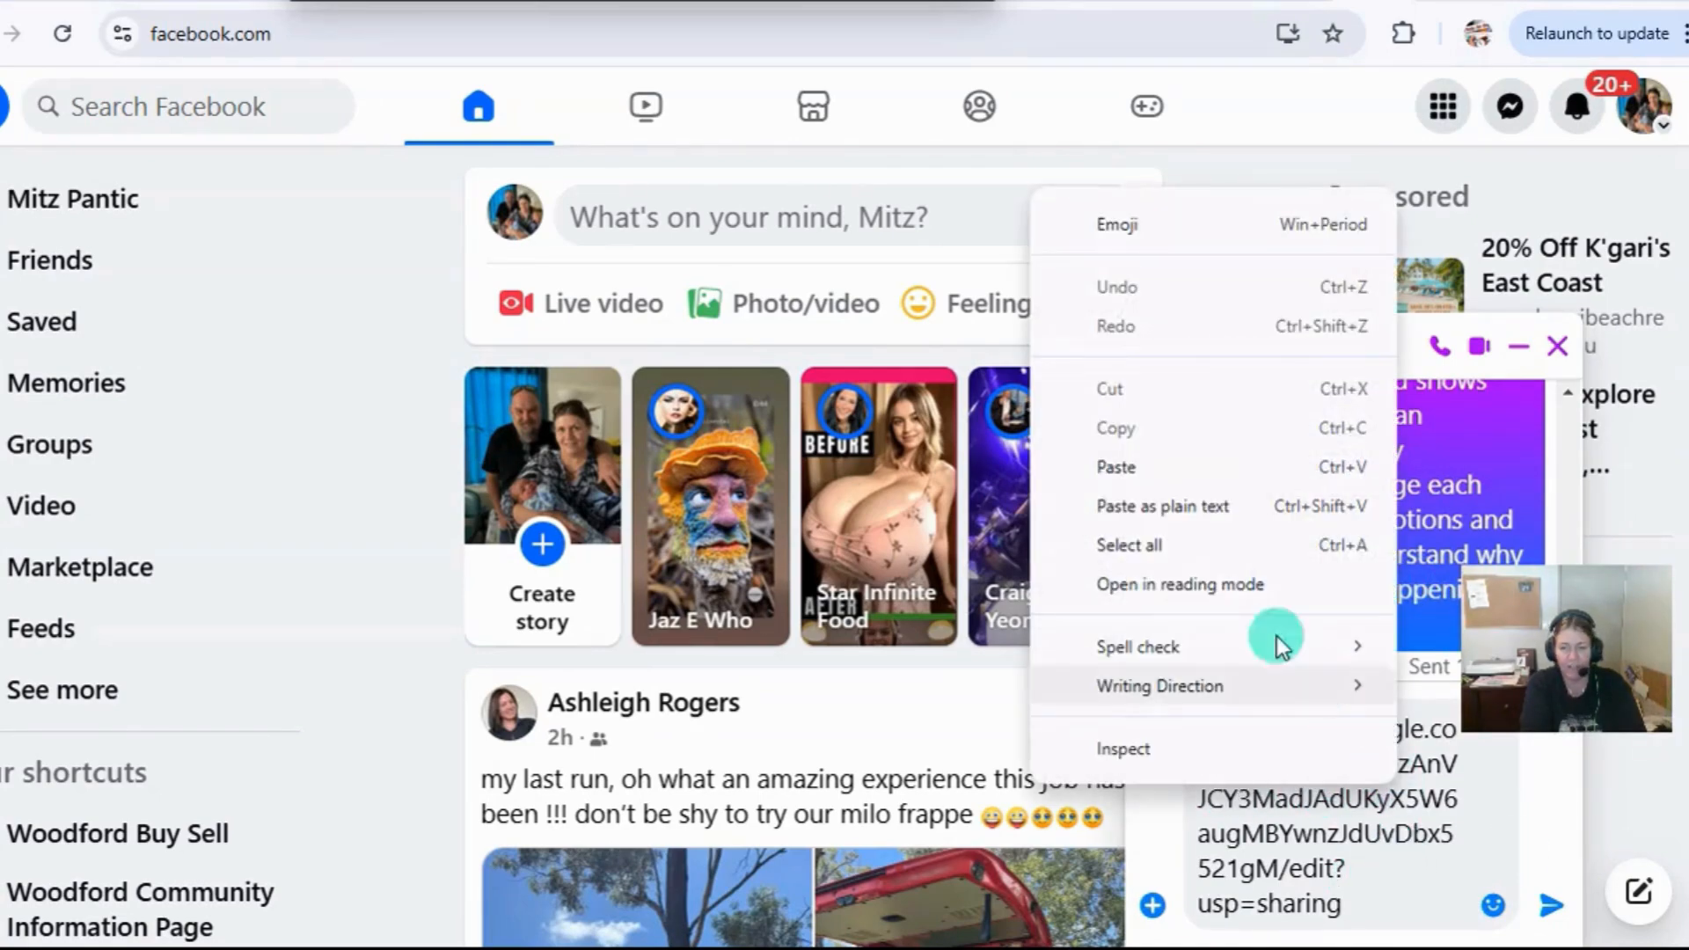
{"action": "left_click", "coordinate": [1550, 906]}
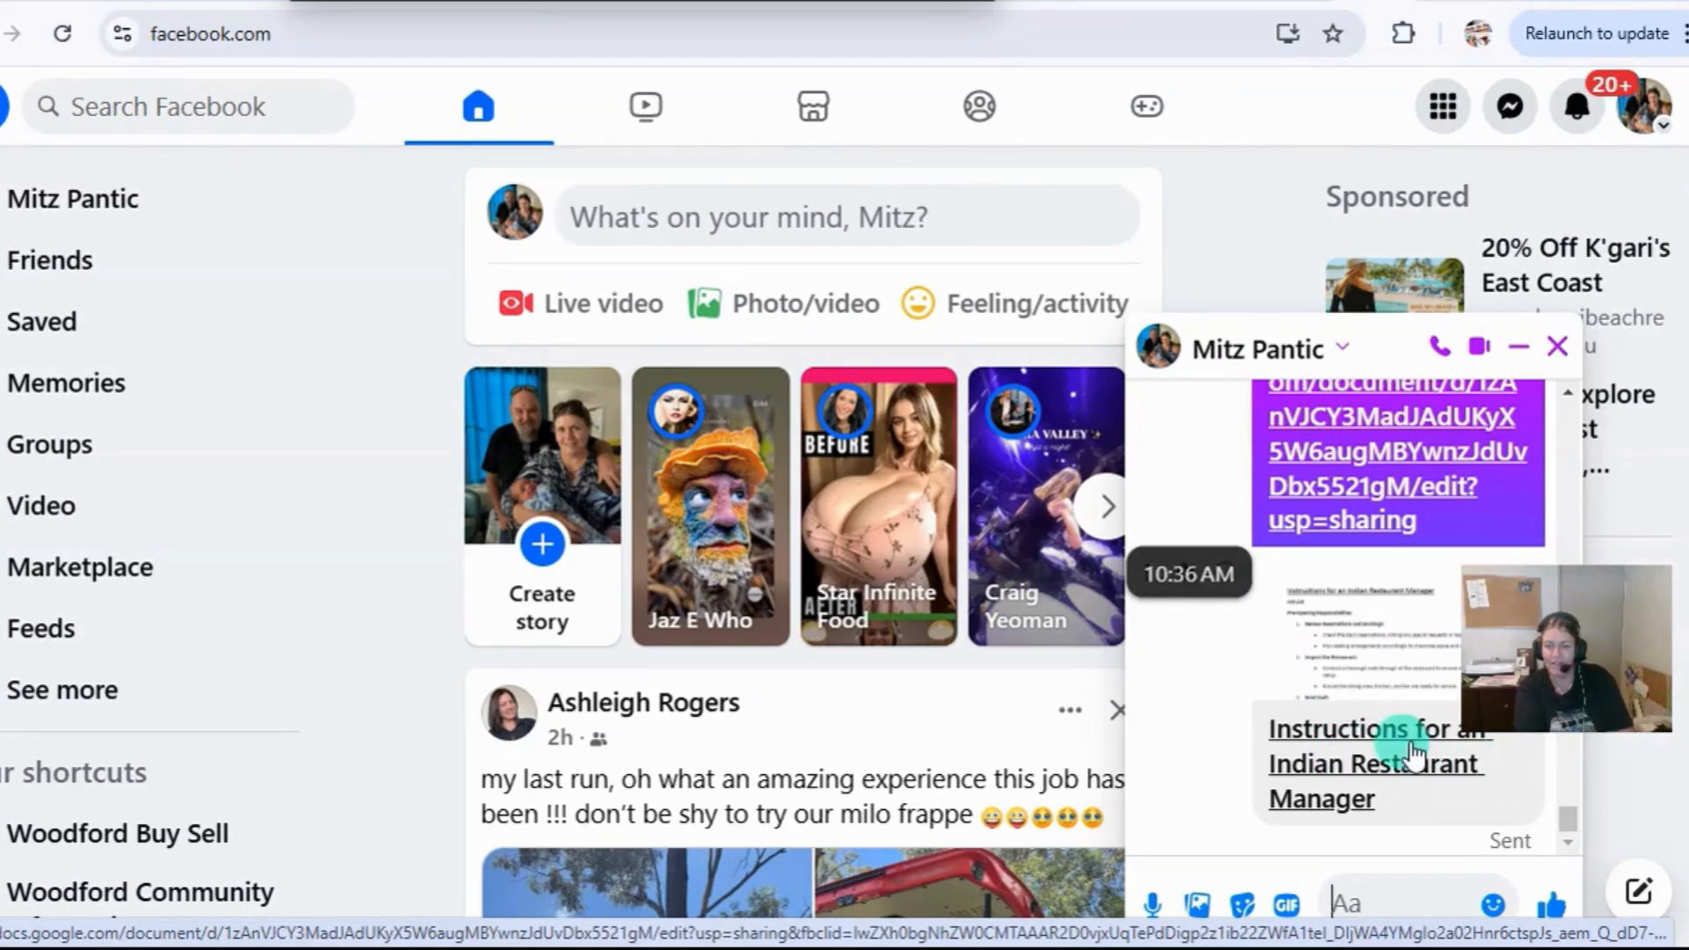
Check the shared link by opening the document from the chat message, return to the original document and close its sharing settings.
{"action": "left_click", "coordinate": [1387, 772]}
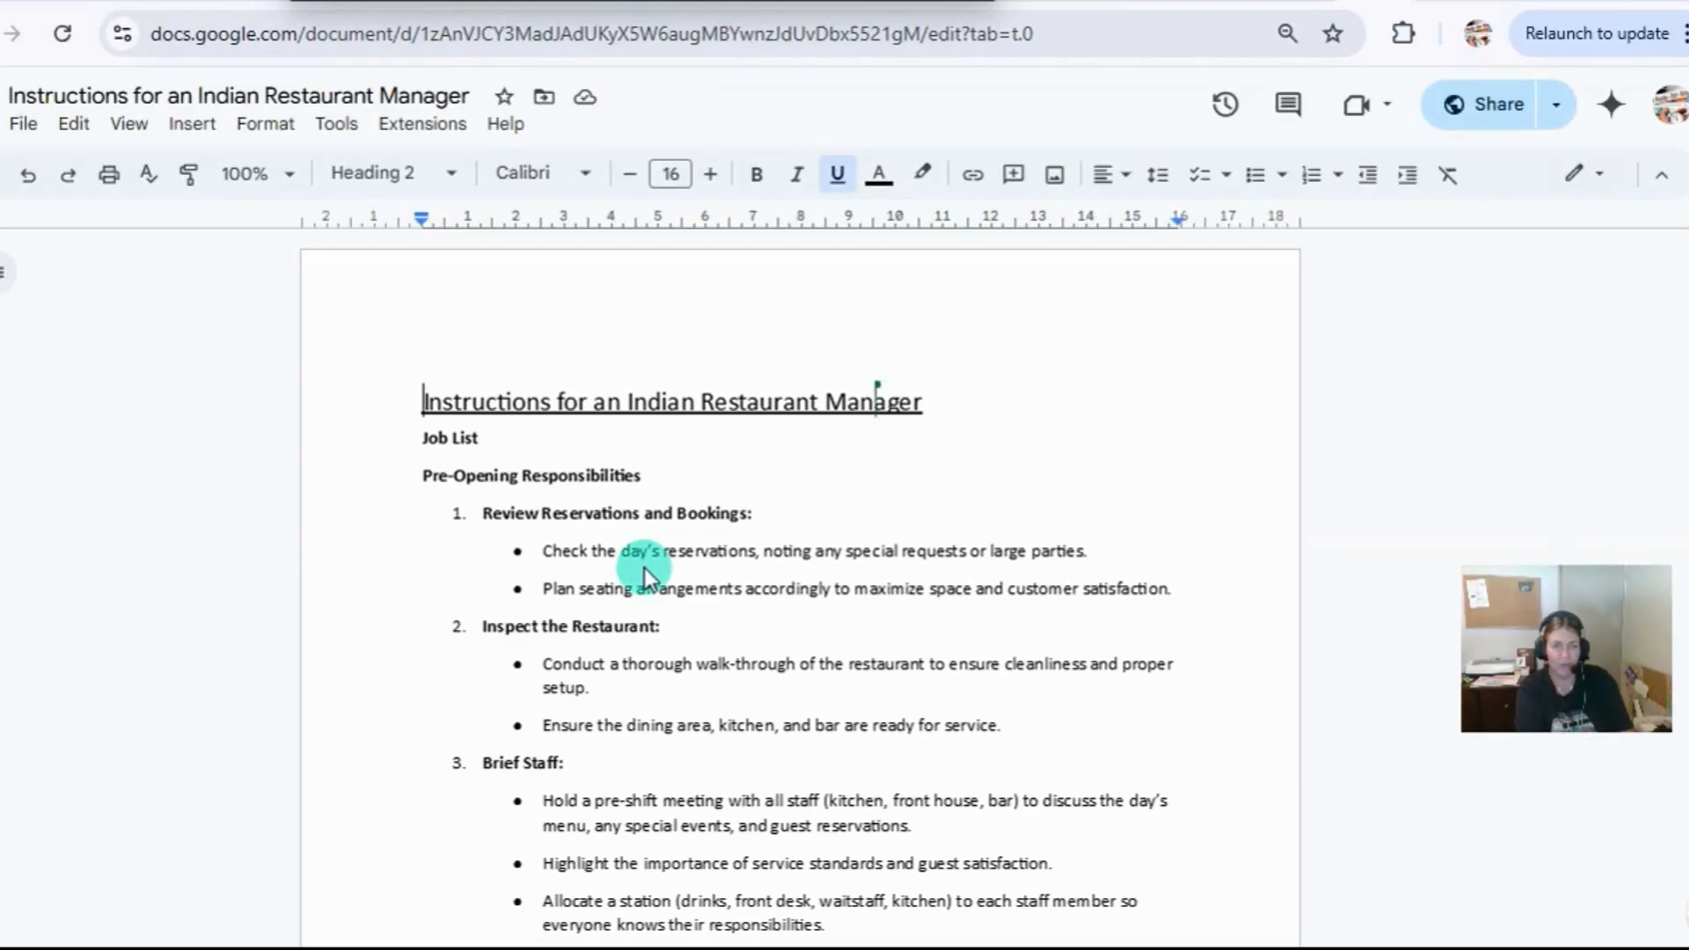
{"action": "left_click", "coordinate": [1258, 2]}
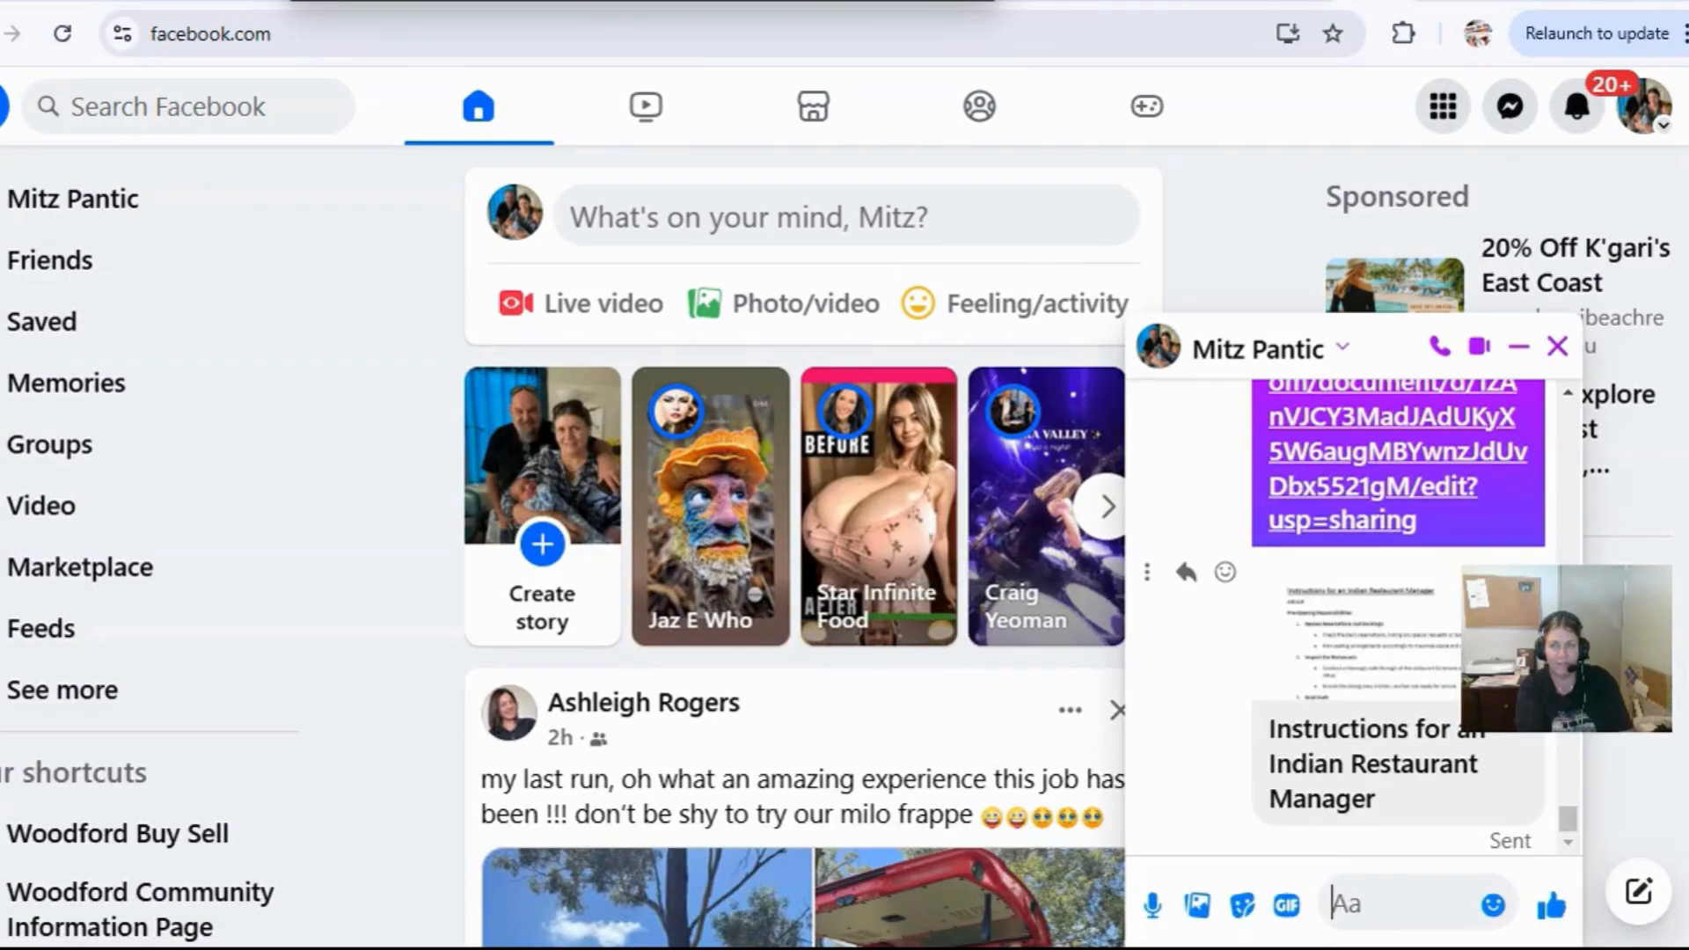
{"action": "left_click", "coordinate": [1561, 2]}
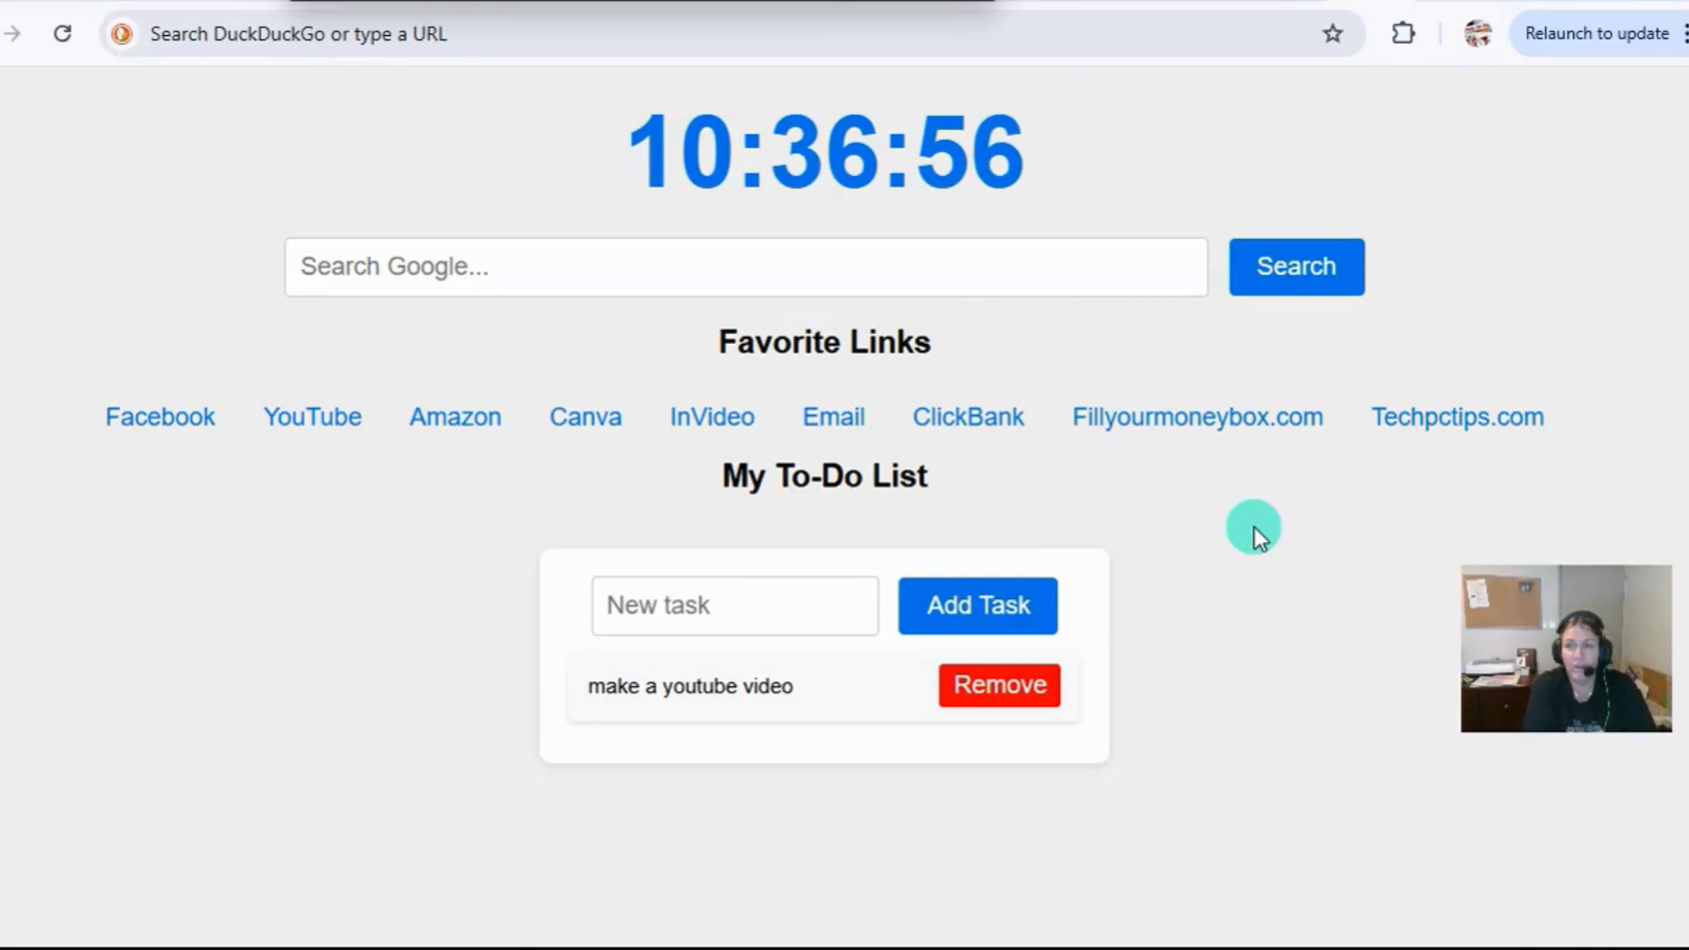
{"action": "left_click", "coordinate": [1239, 18]}
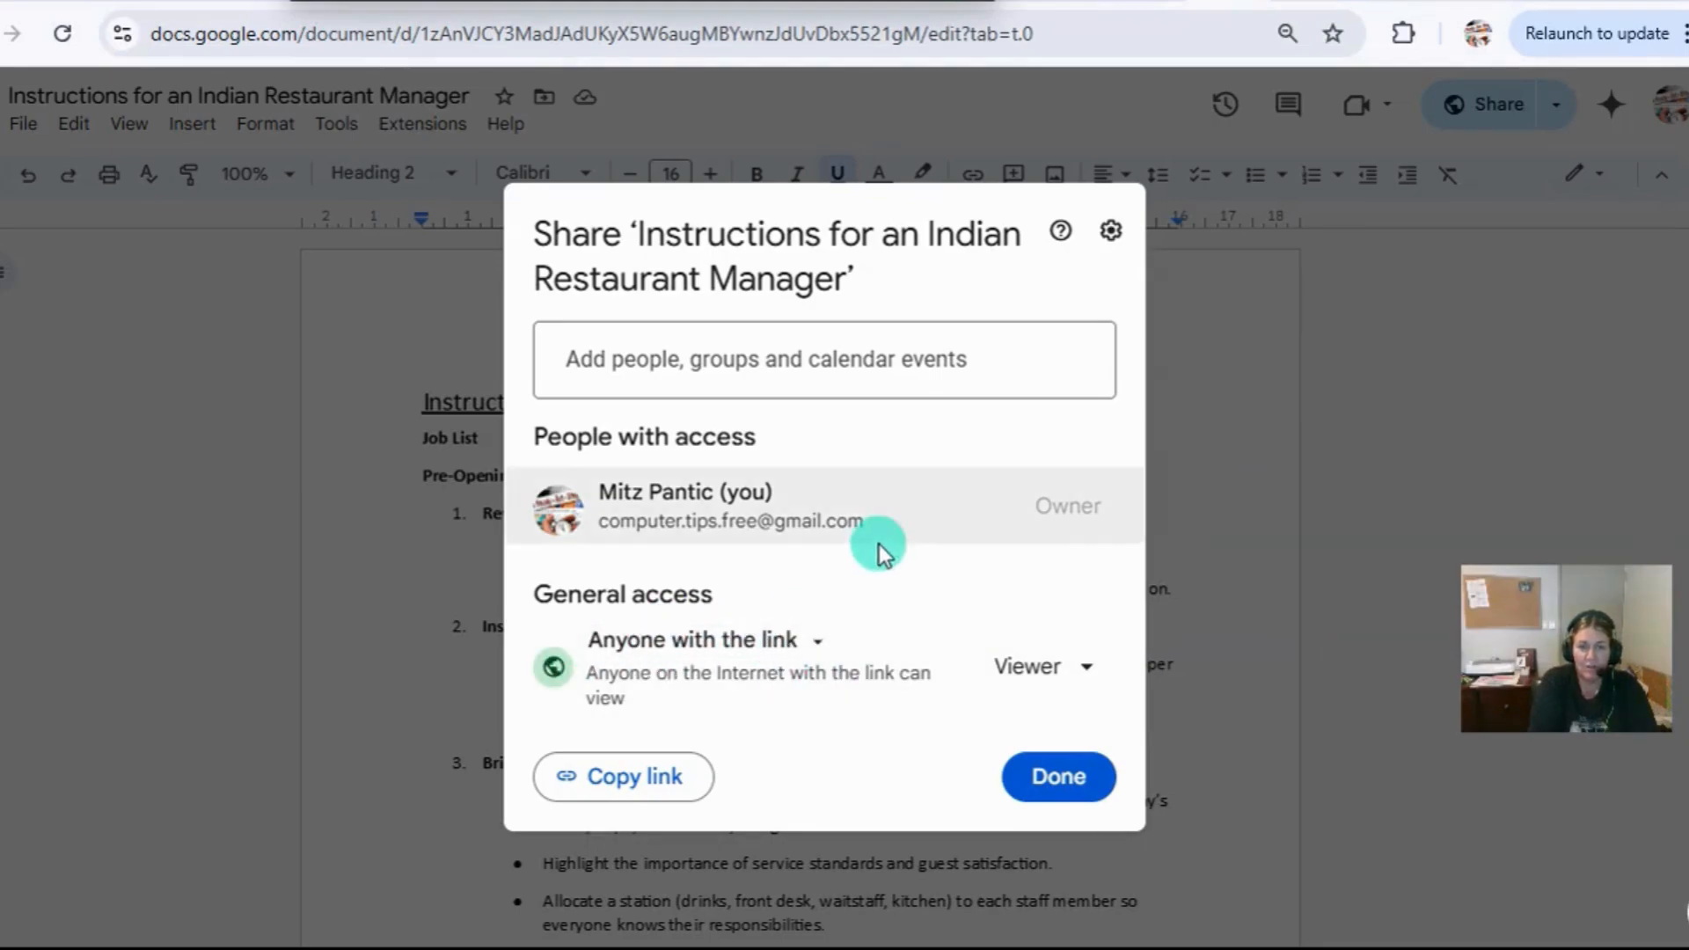
{"action": "left_click", "coordinate": [1047, 784]}
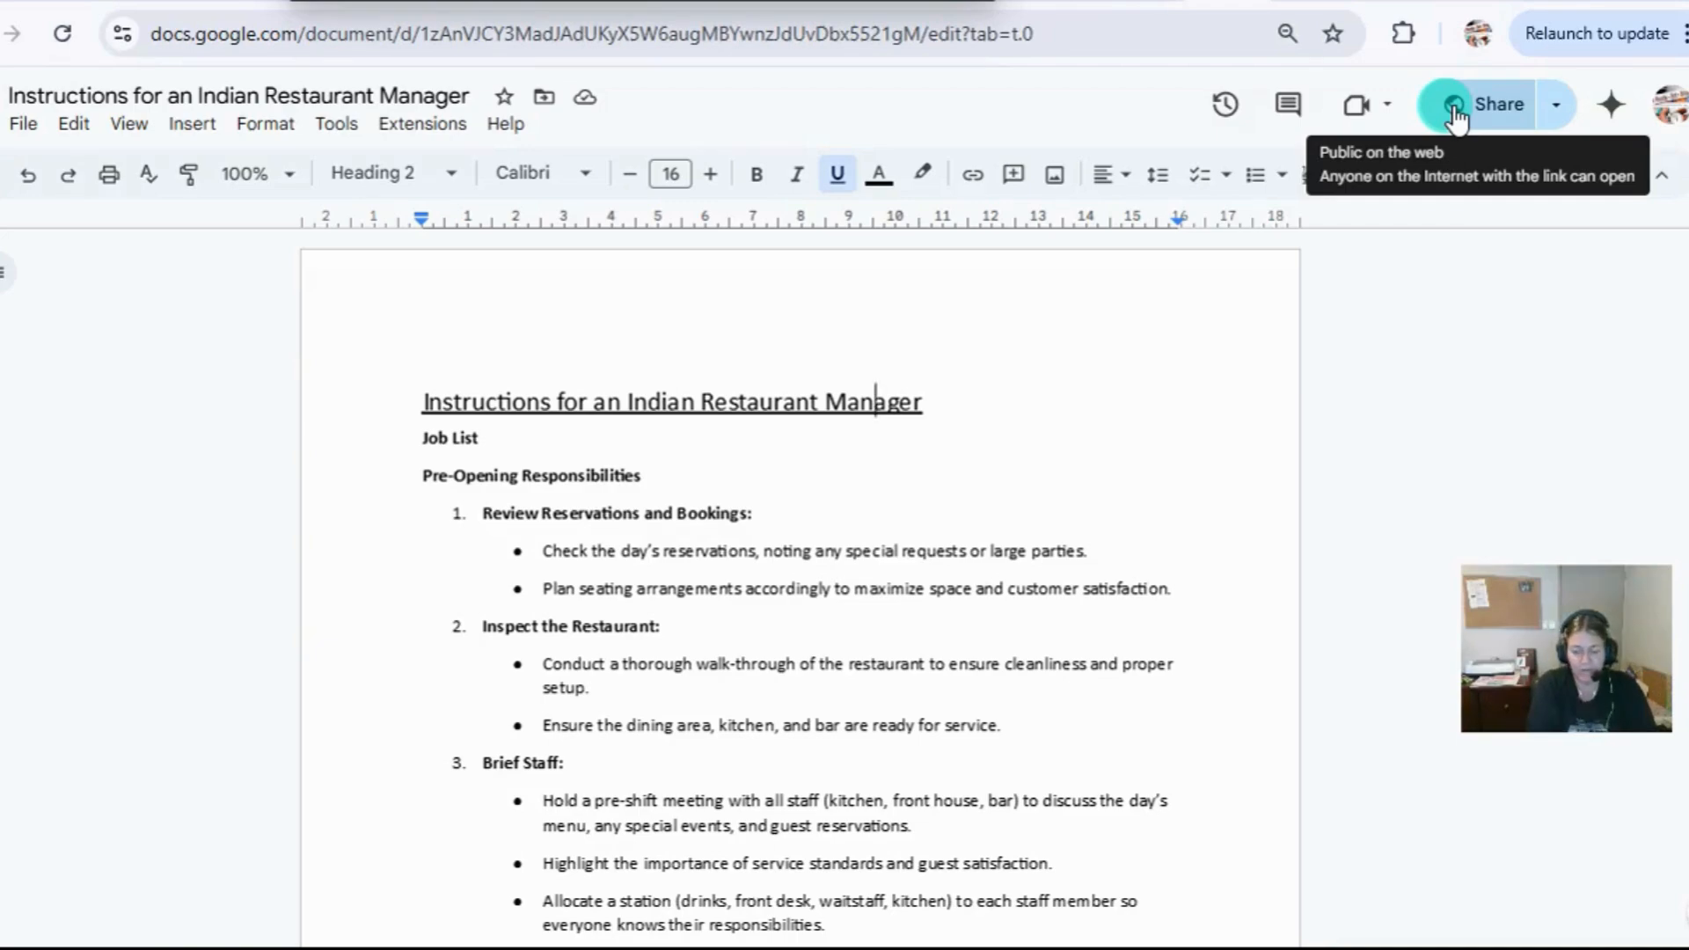
Look over the first page of the document and review its available download formats and sharing commands.
{"action": "scroll", "coordinate": [806, 552], "scroll_direction": "down", "scroll_amount": 1}
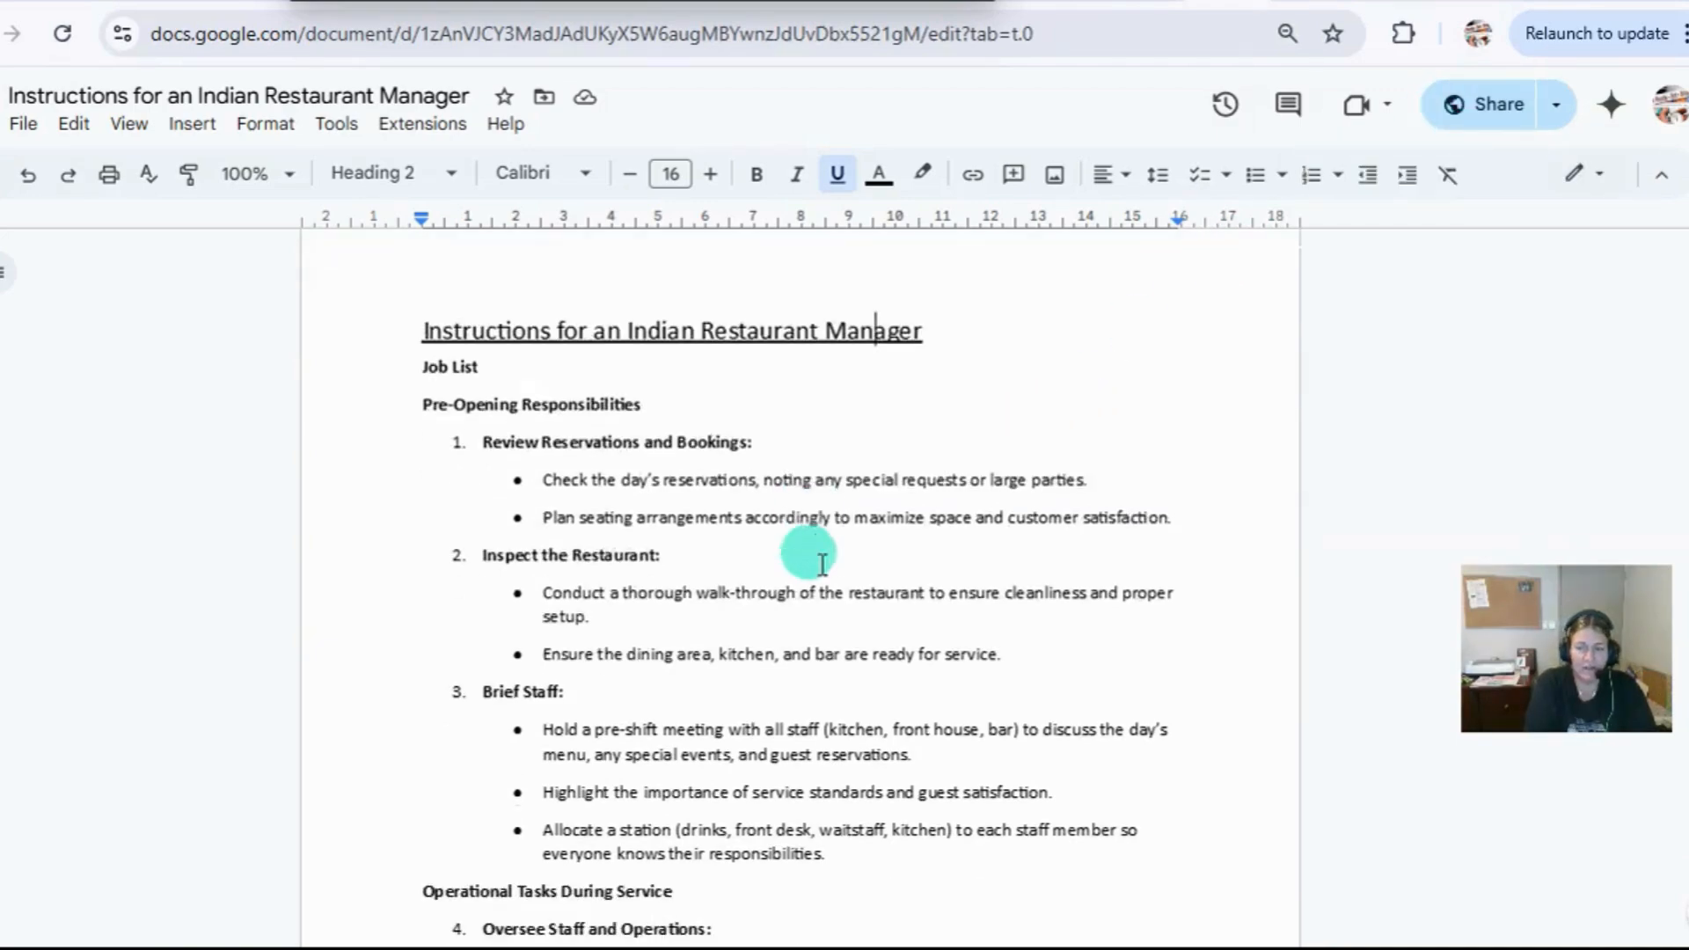
{"action": "scroll", "coordinate": [821, 563], "scroll_direction": "down", "scroll_amount": 4}
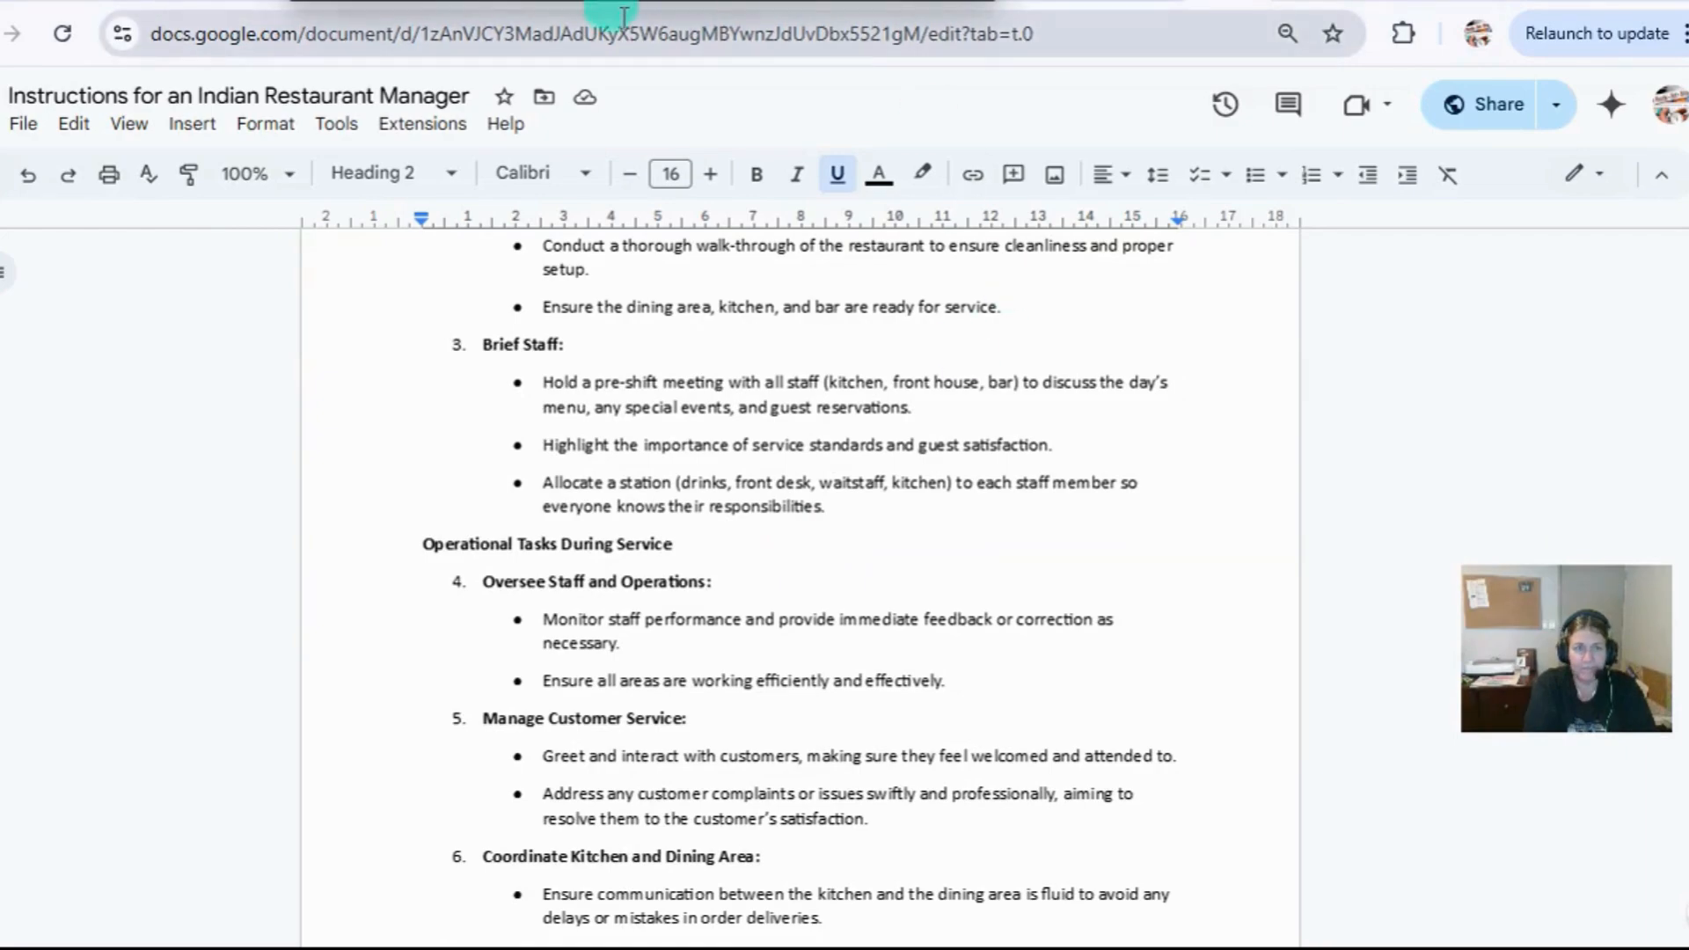
{"action": "scroll", "coordinate": [698, 423], "scroll_direction": "up", "scroll_amount": 5}
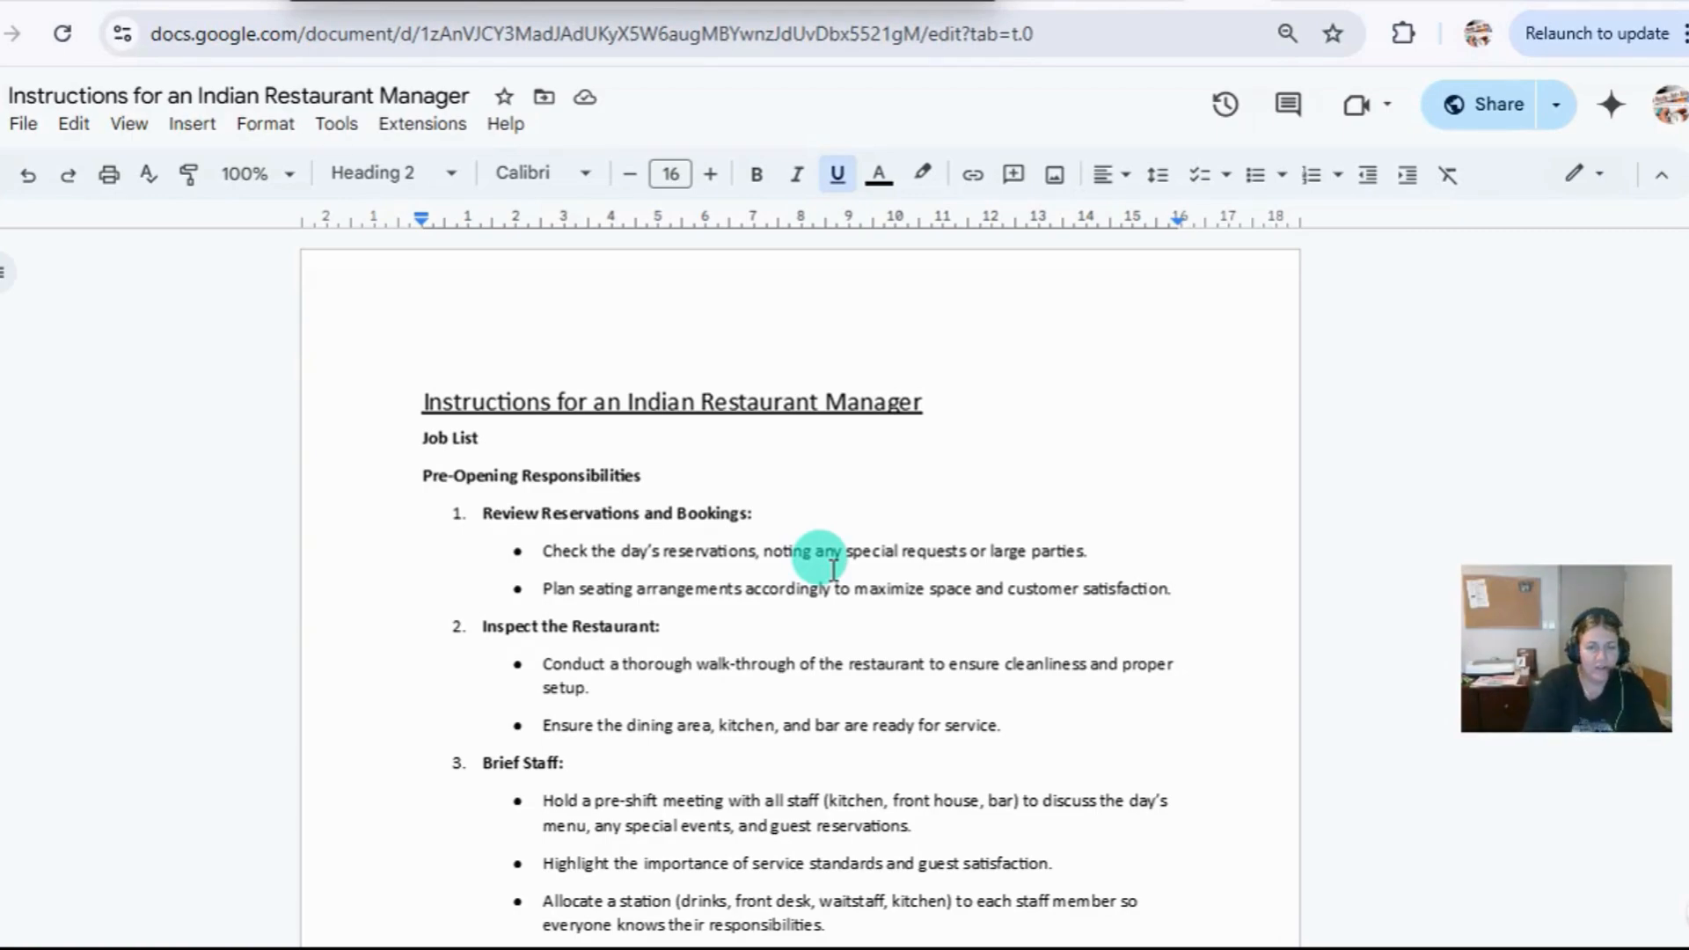
{"action": "left_click", "coordinate": [23, 123]}
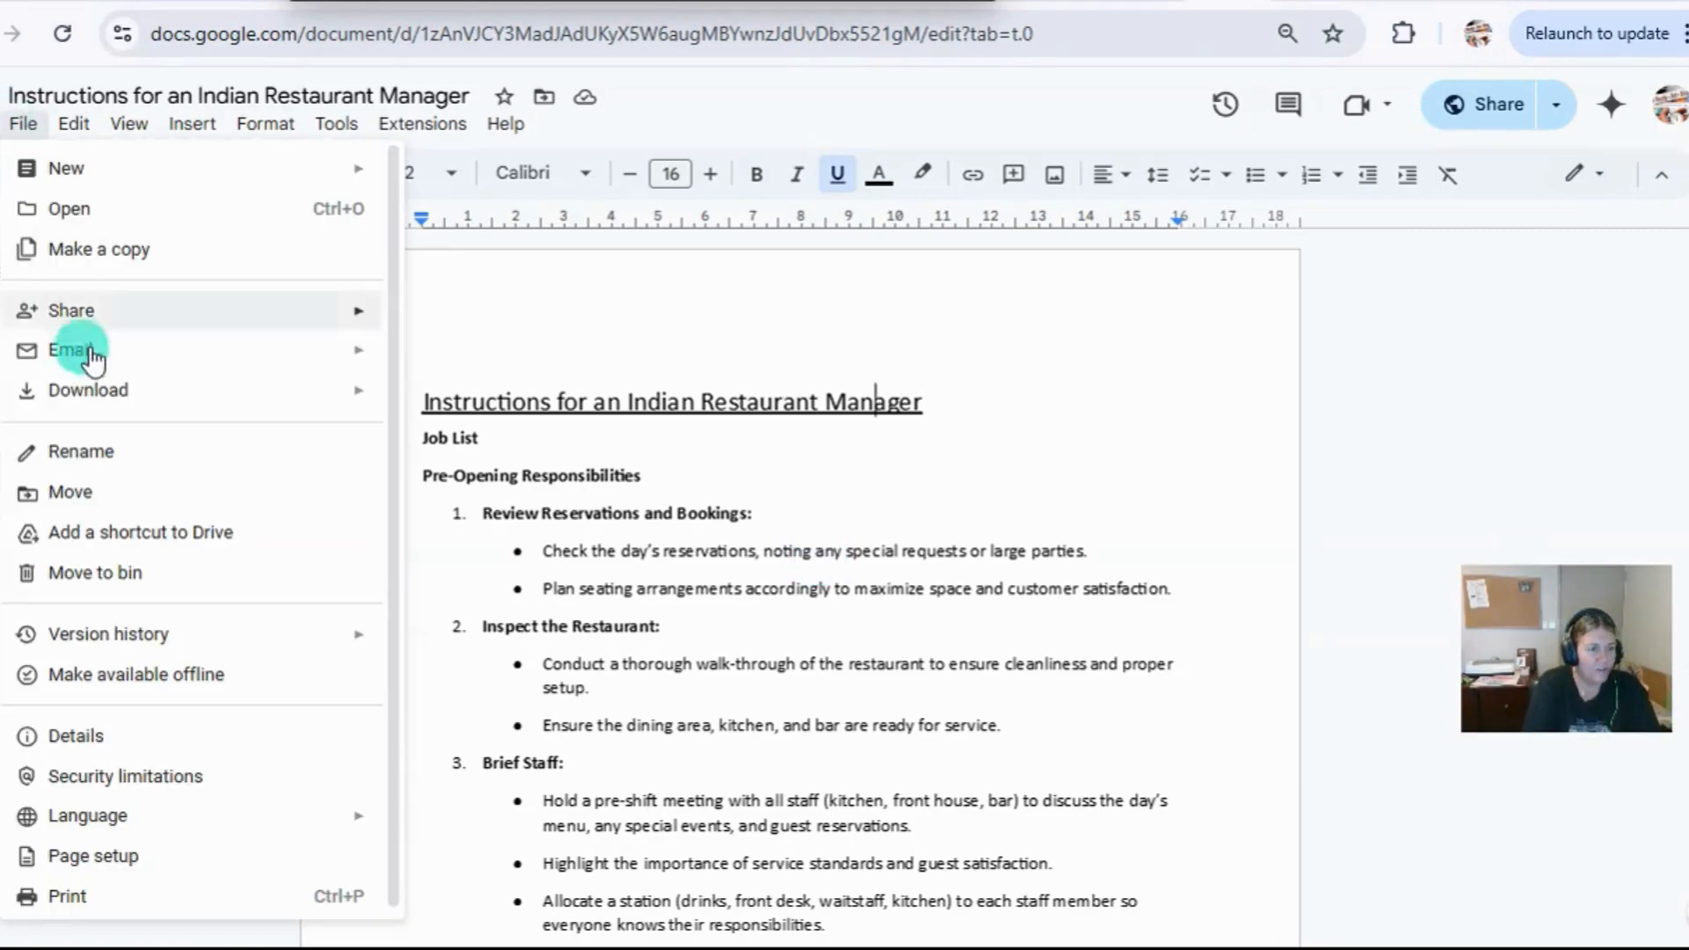
{"action": "mouse_move", "coordinate": [78, 394]}
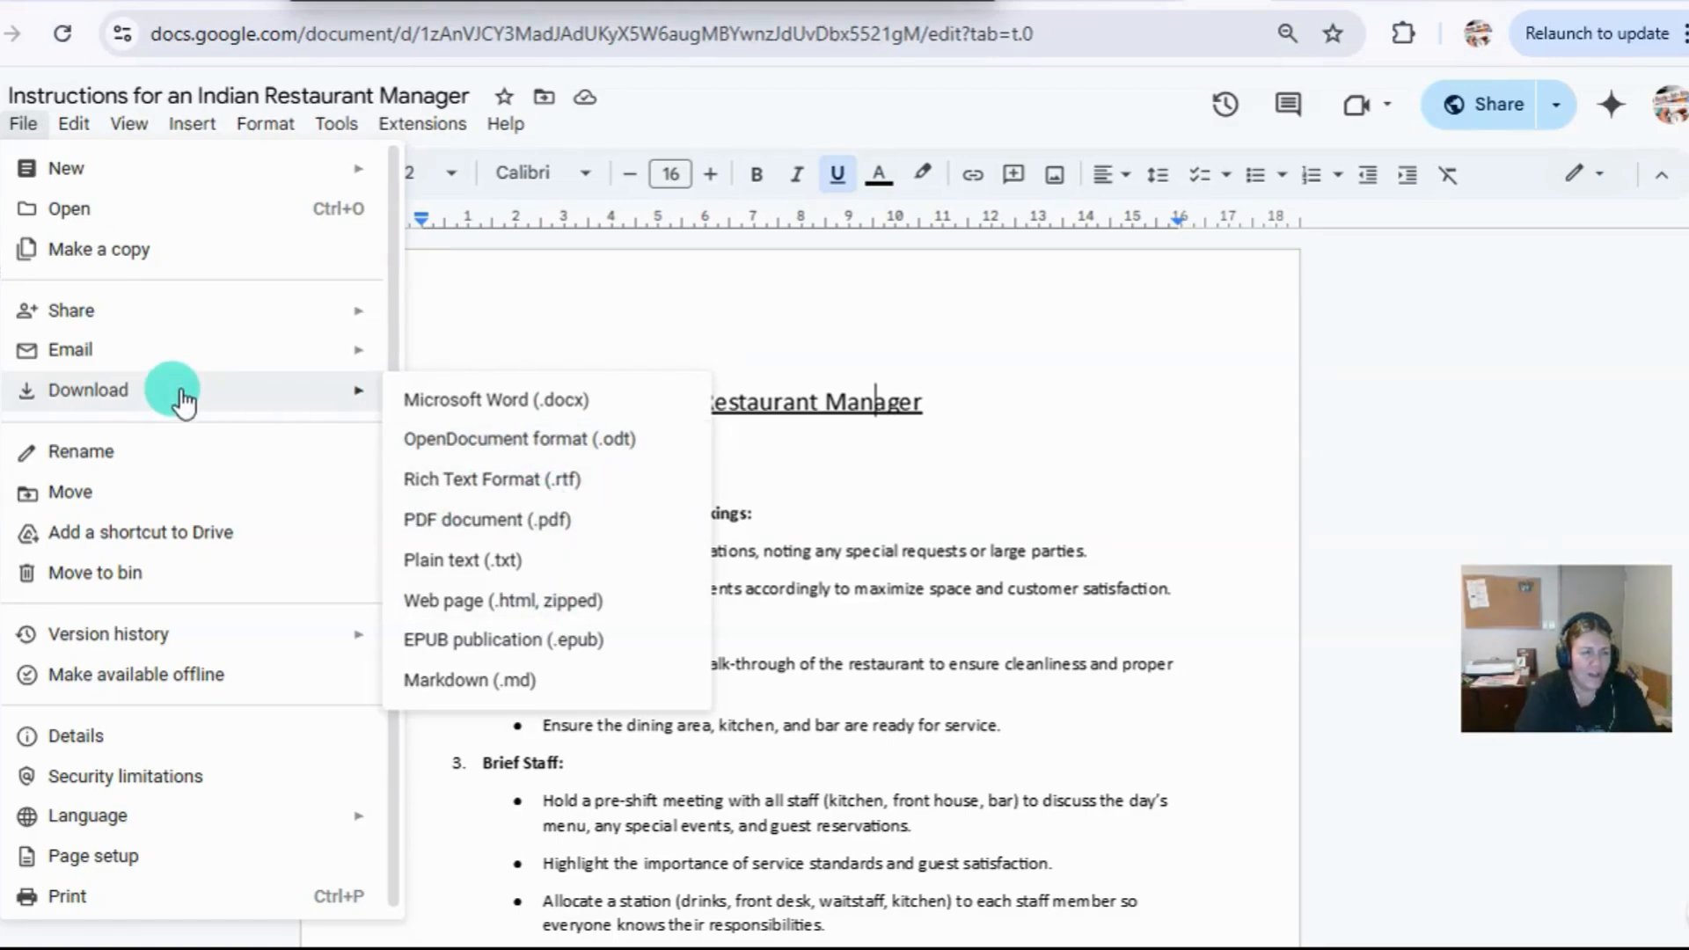
{"action": "mouse_move", "coordinate": [77, 312]}
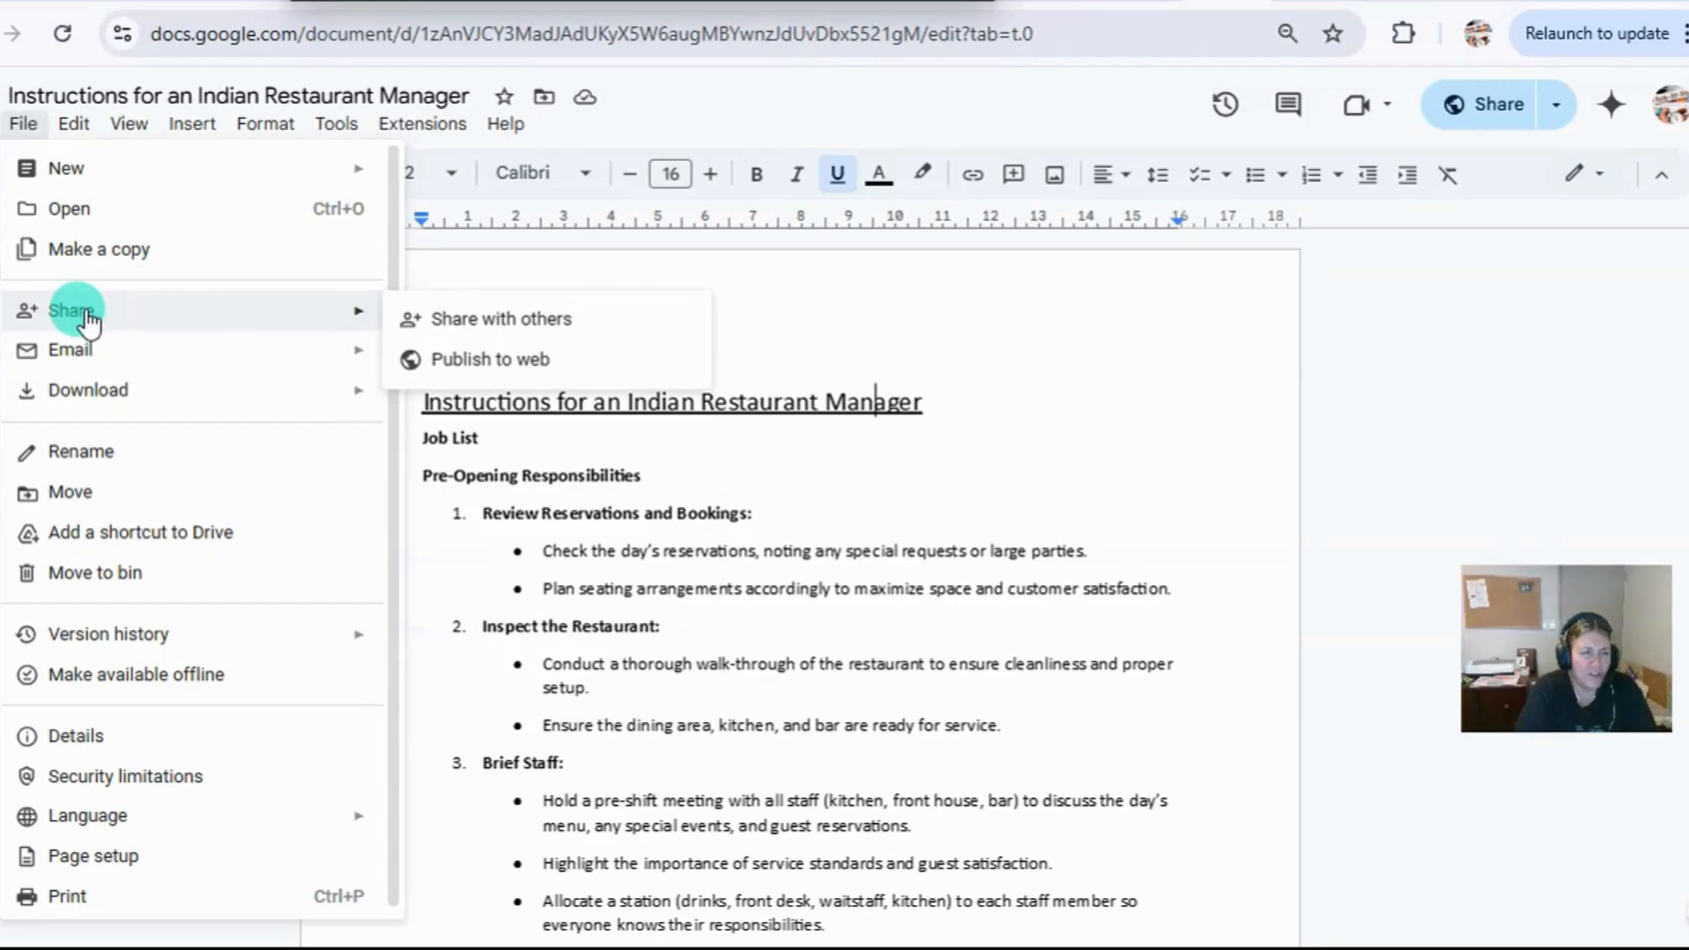
Browse the recent files and the files shared with me for opening, and close the file browser without choosing one.
{"action": "left_click", "coordinate": [88, 208]}
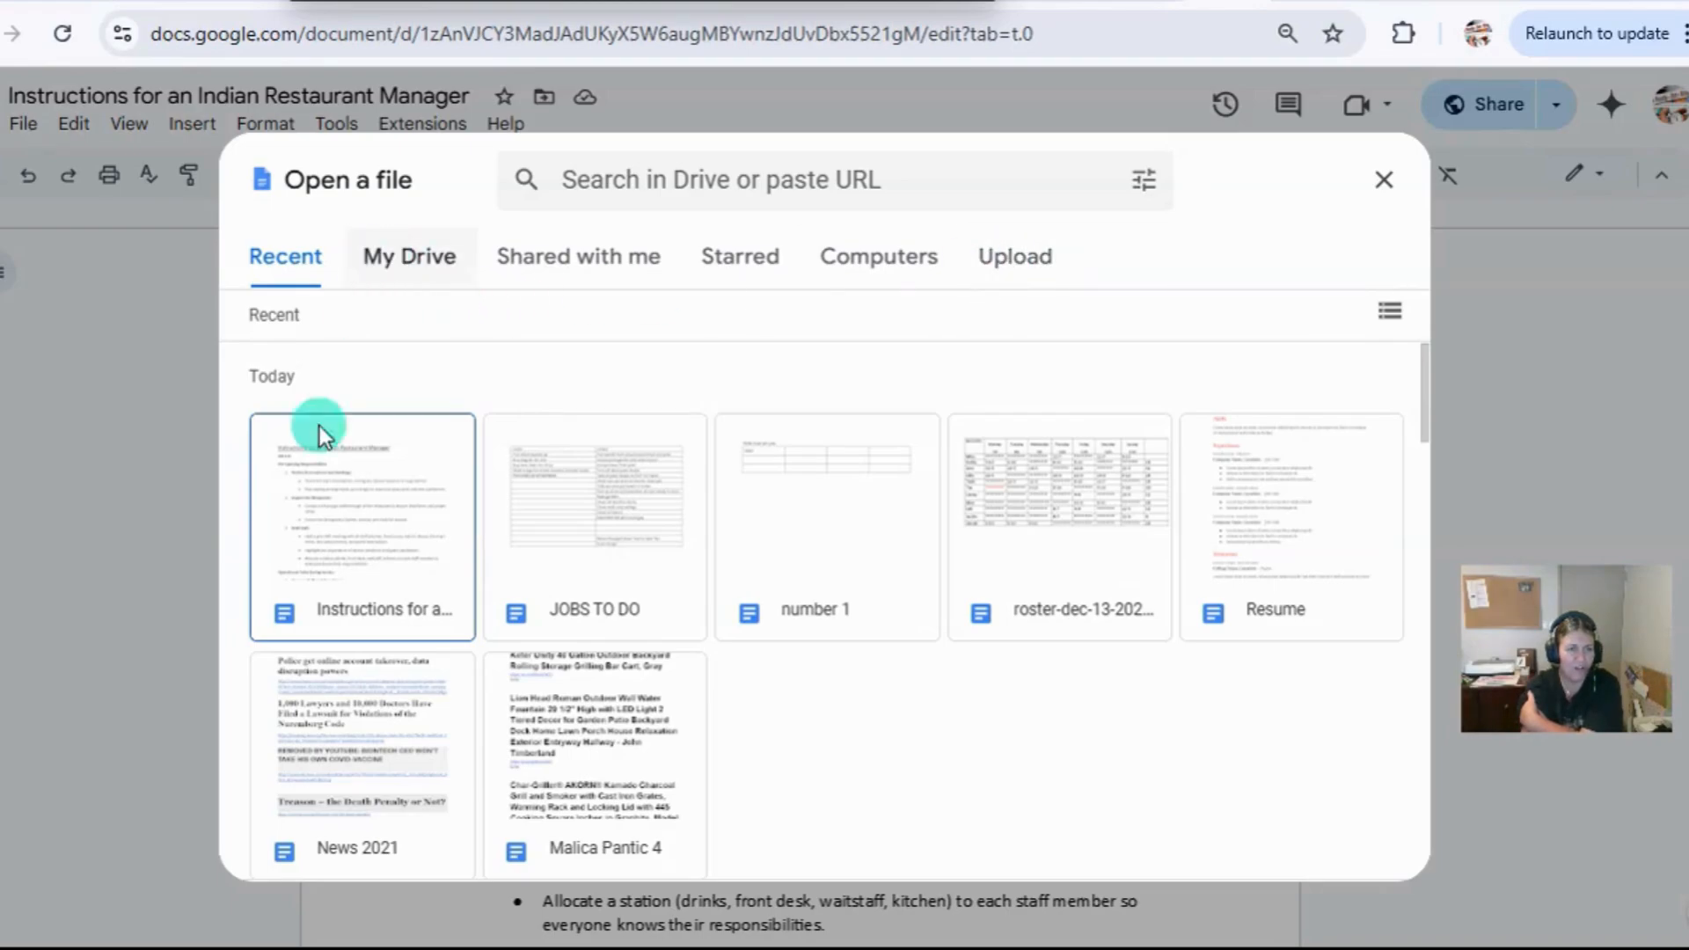
{"action": "scroll", "coordinate": [583, 607], "scroll_direction": "down", "scroll_amount": 5}
{"action": "scroll", "coordinate": [583, 607], "scroll_direction": "down", "scroll_amount": 5}
{"action": "scroll", "coordinate": [572, 603], "scroll_direction": "up", "scroll_amount": 10}
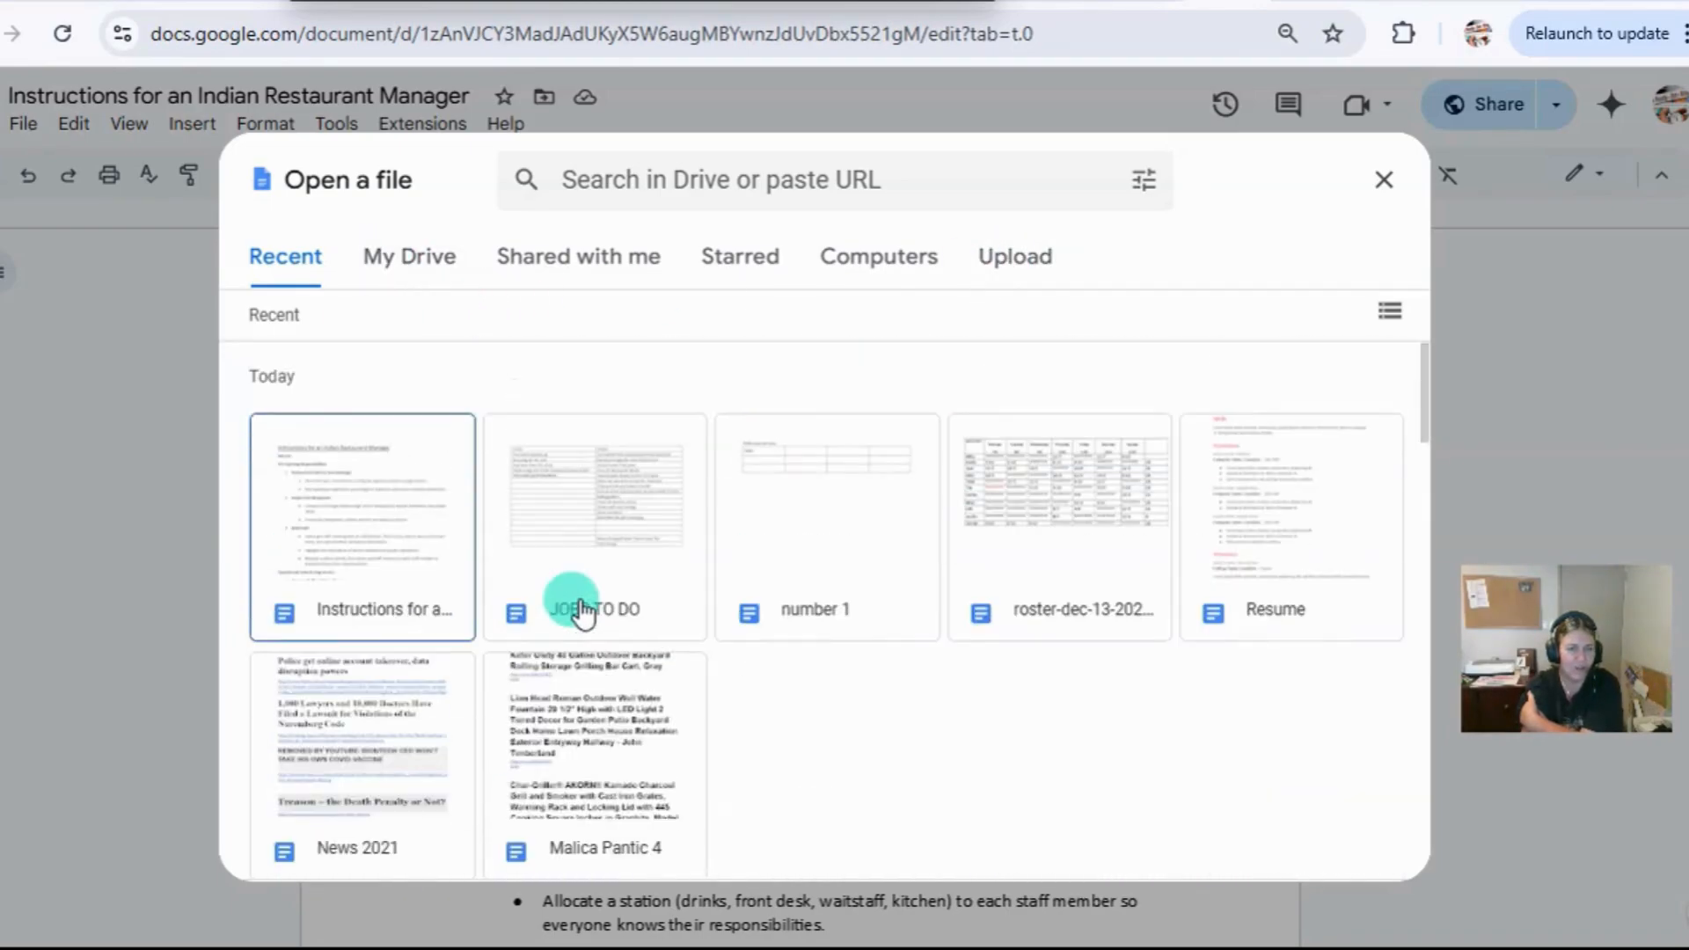
{"action": "left_click", "coordinate": [571, 272]}
{"action": "scroll", "coordinate": [623, 512], "scroll_direction": "down", "scroll_amount": 5}
{"action": "scroll", "coordinate": [623, 511], "scroll_direction": "up", "scroll_amount": 5}
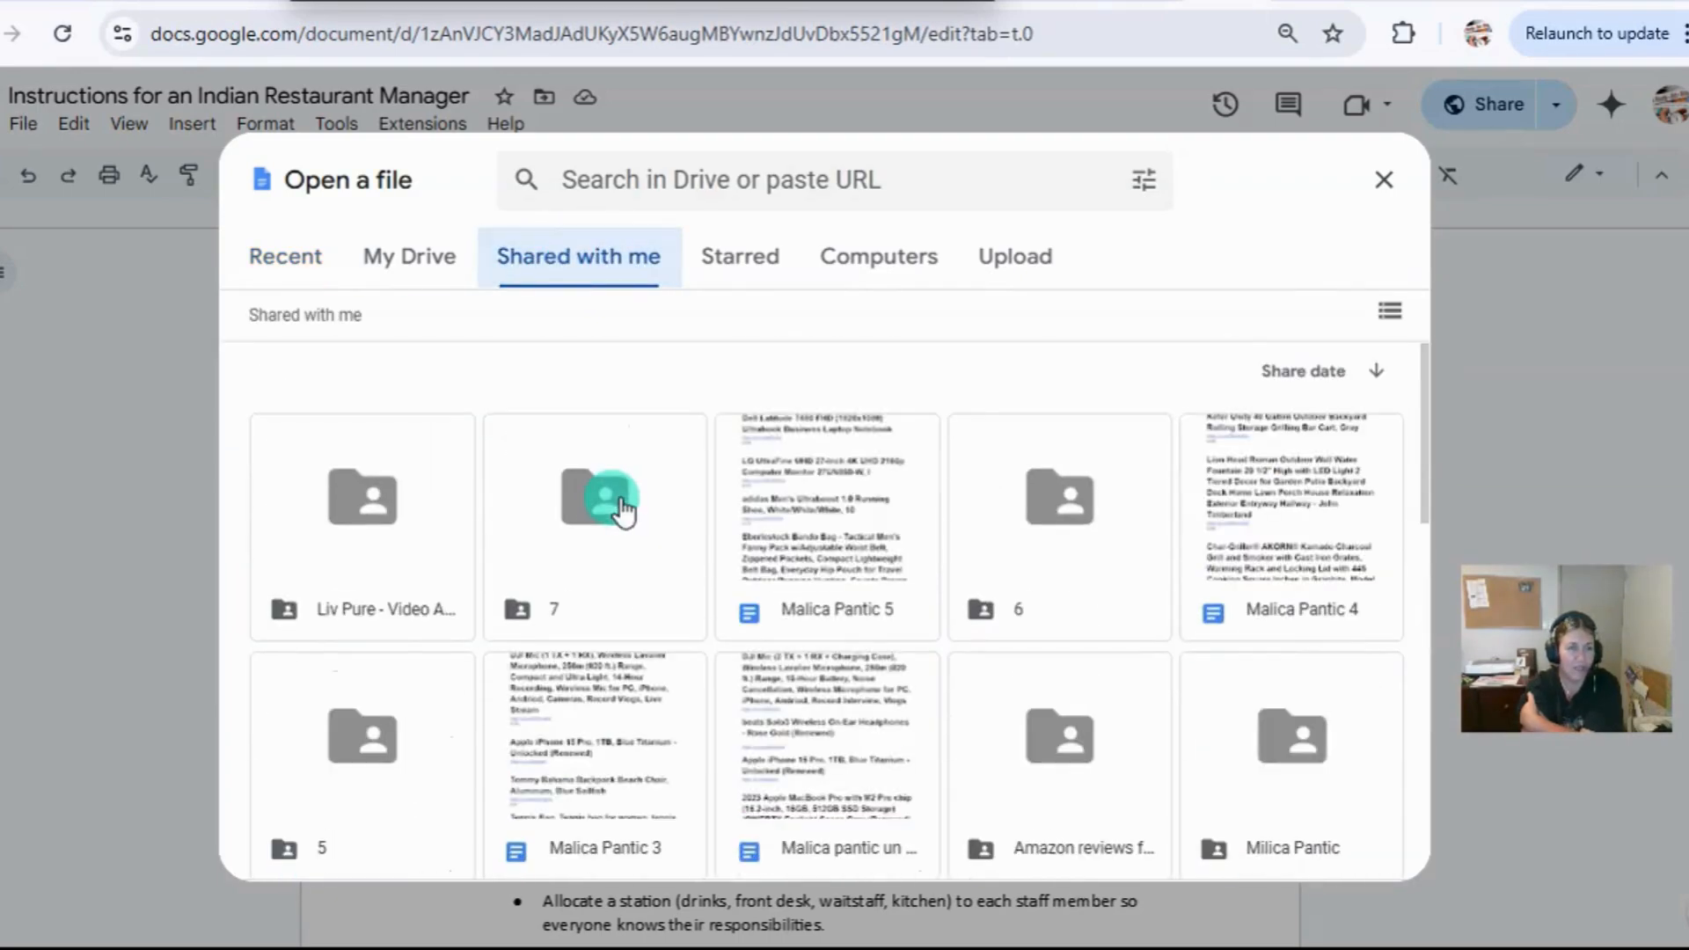
{"action": "left_click", "coordinate": [1384, 179]}
Return to the Docs home page and reopen the Instructions for an Indian Restaurant Manager document.
{"action": "left_click", "coordinate": [15, 116]}
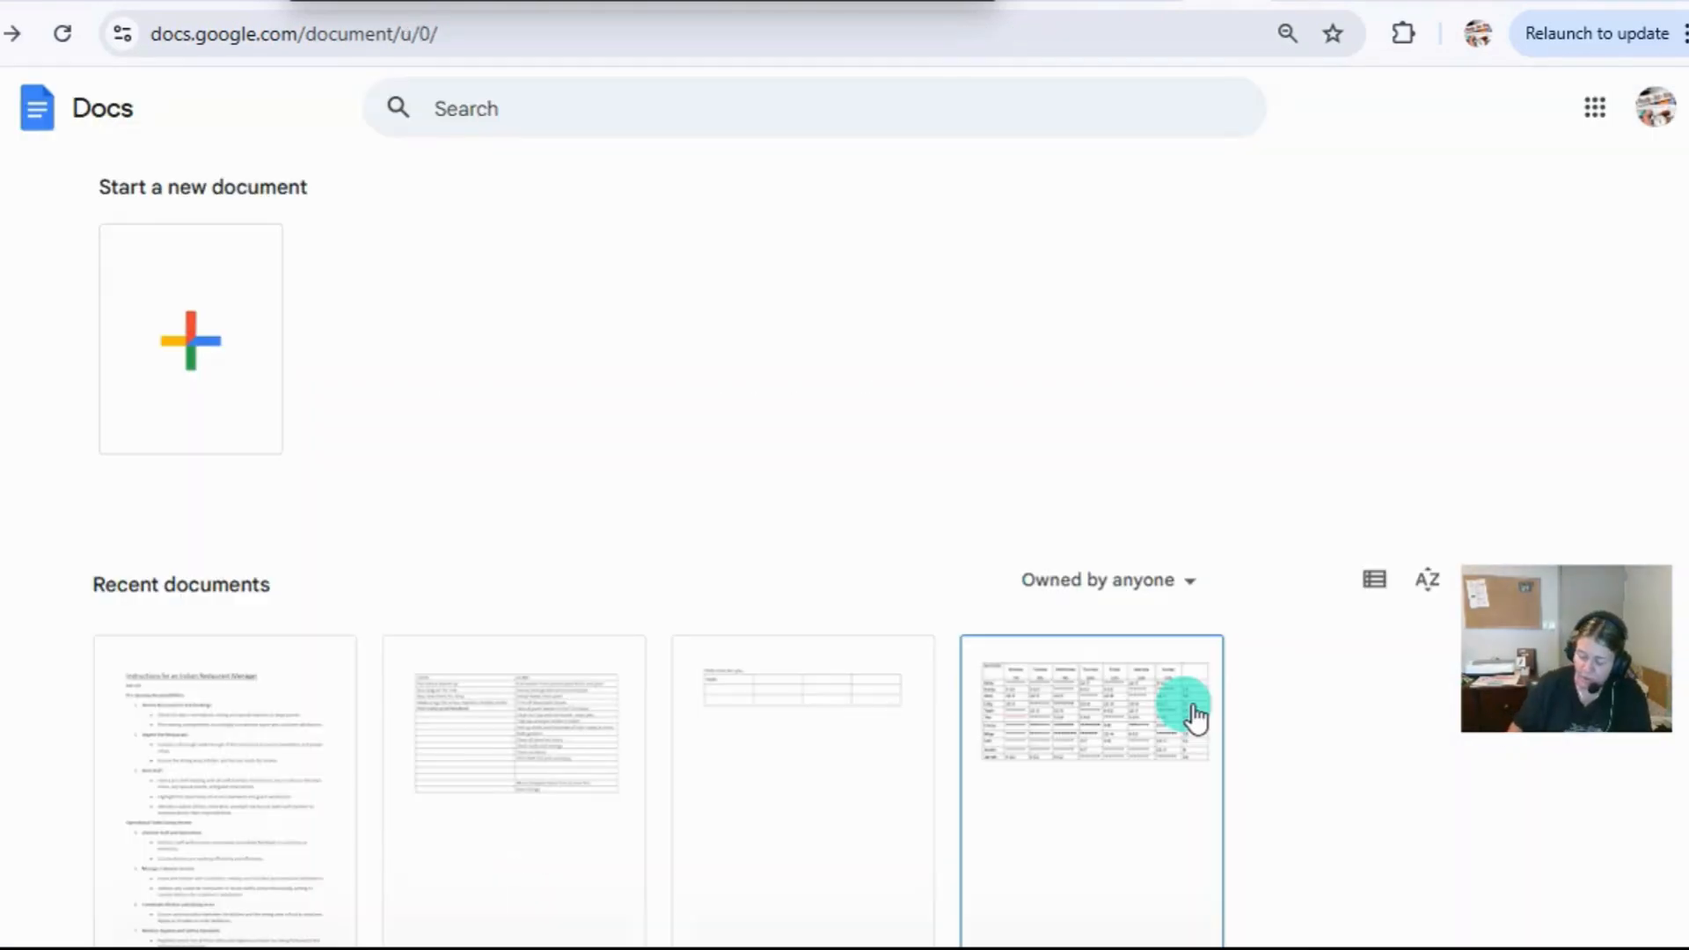
{"action": "left_click", "coordinate": [162, 767]}
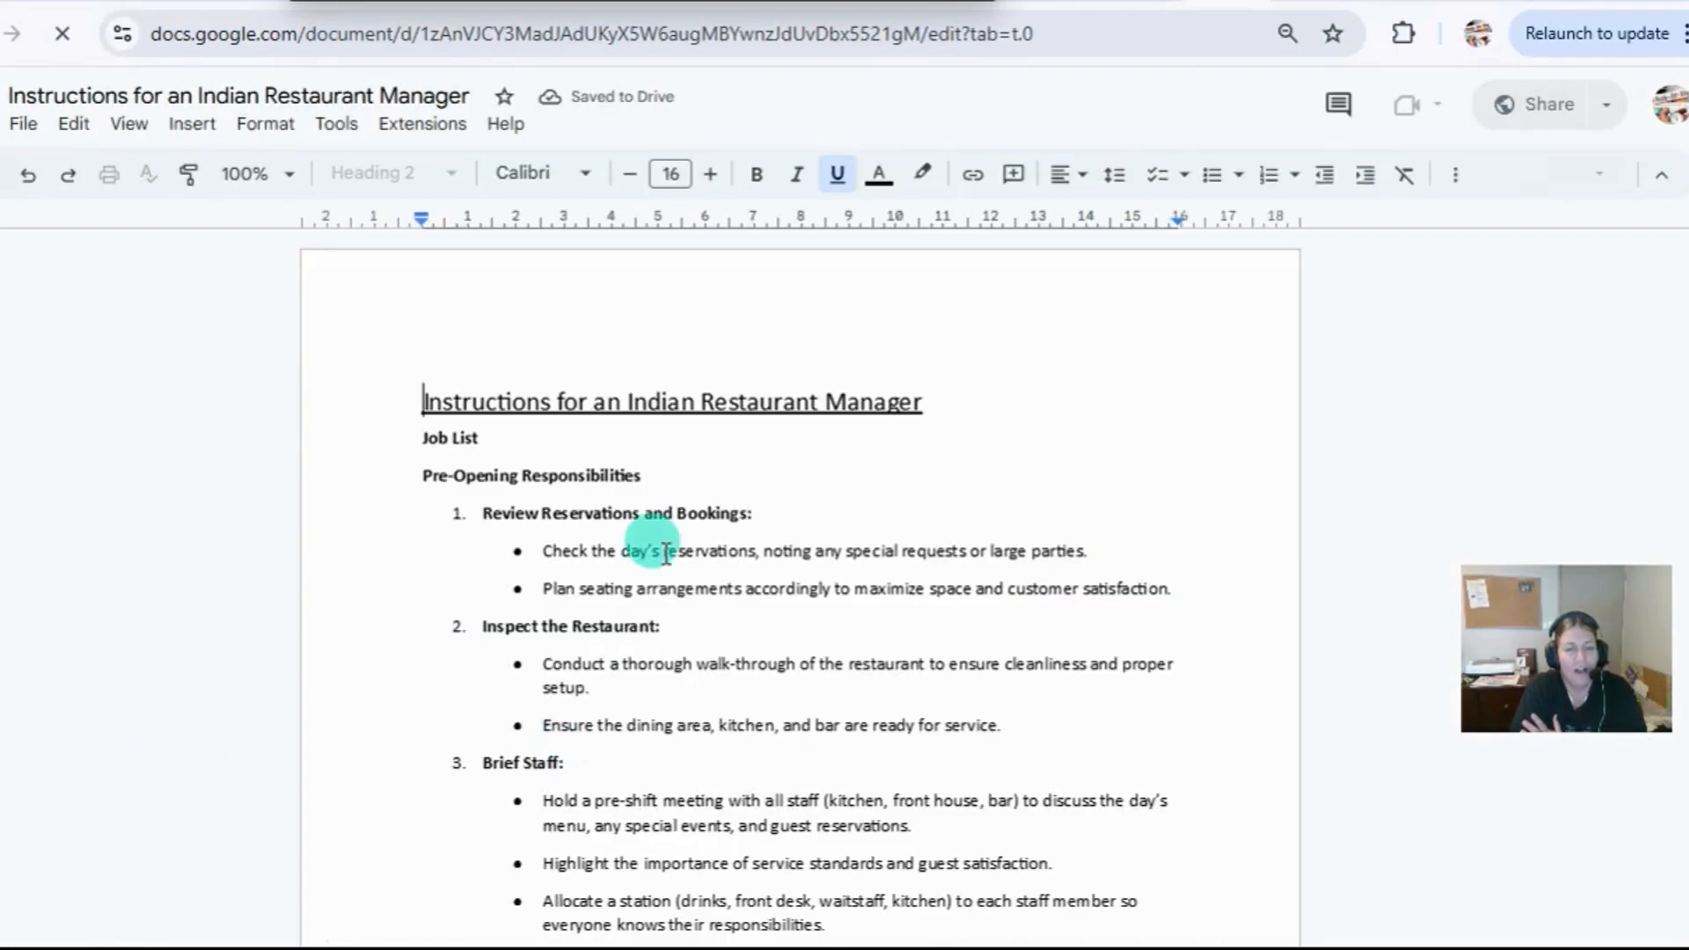
View the document's word count details and close them without turning on the display while typing.
{"action": "scroll", "coordinate": [664, 528], "scroll_direction": "down", "scroll_amount": 3}
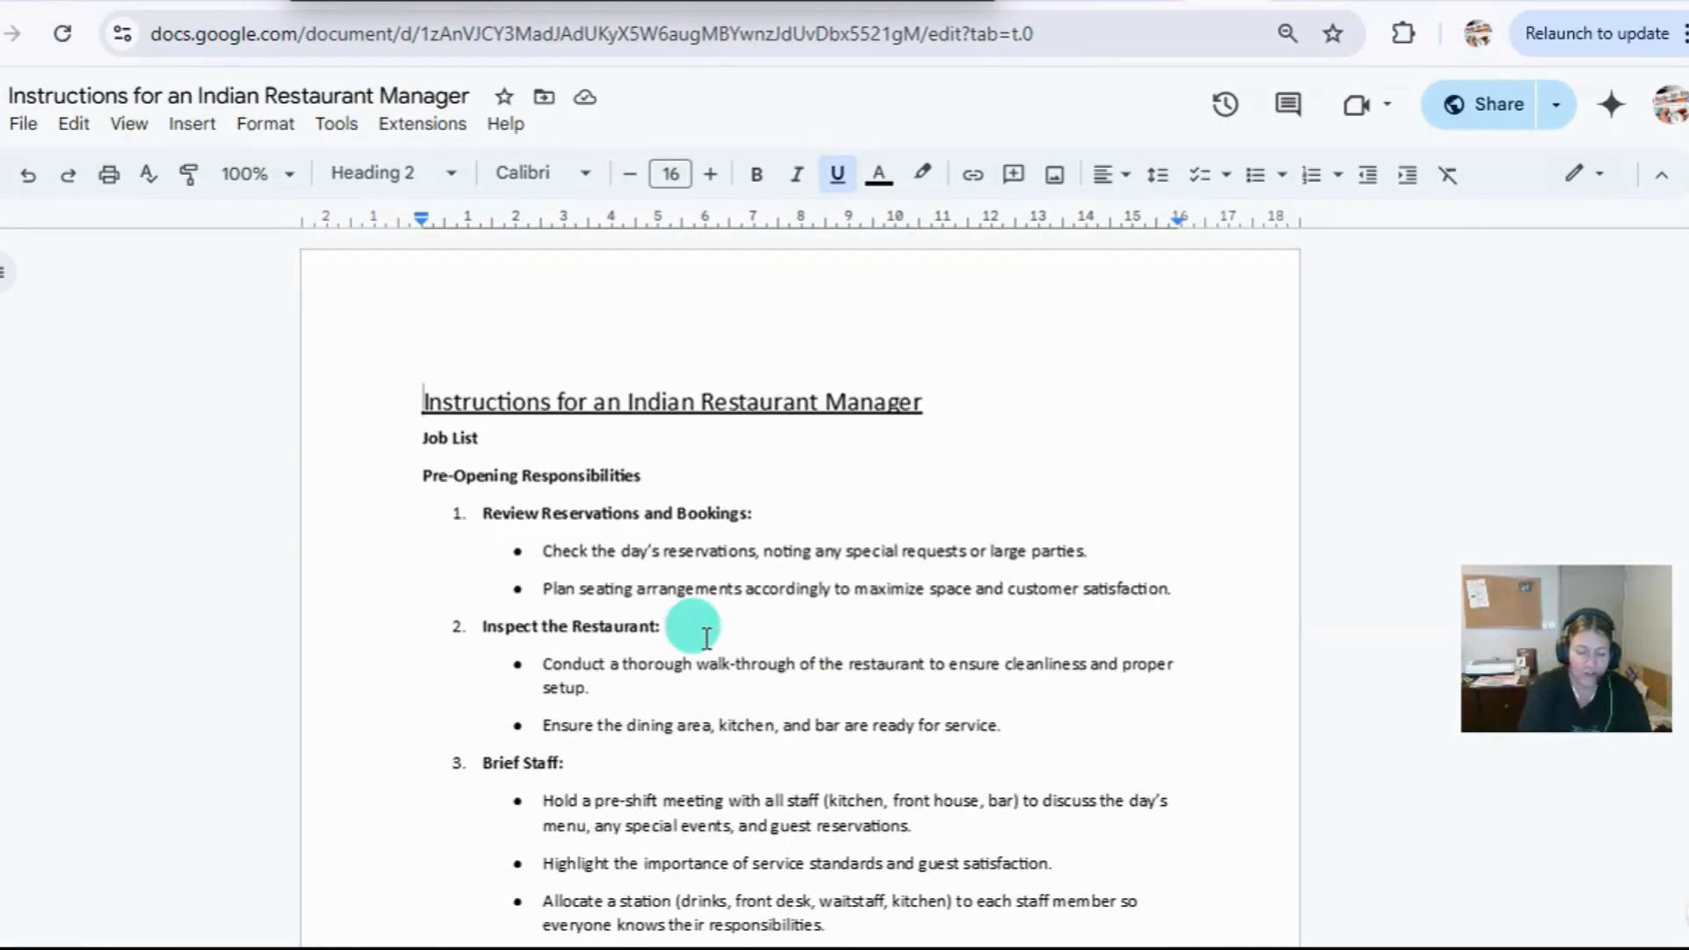
{"action": "key", "text": "ctrl+shift+c"}
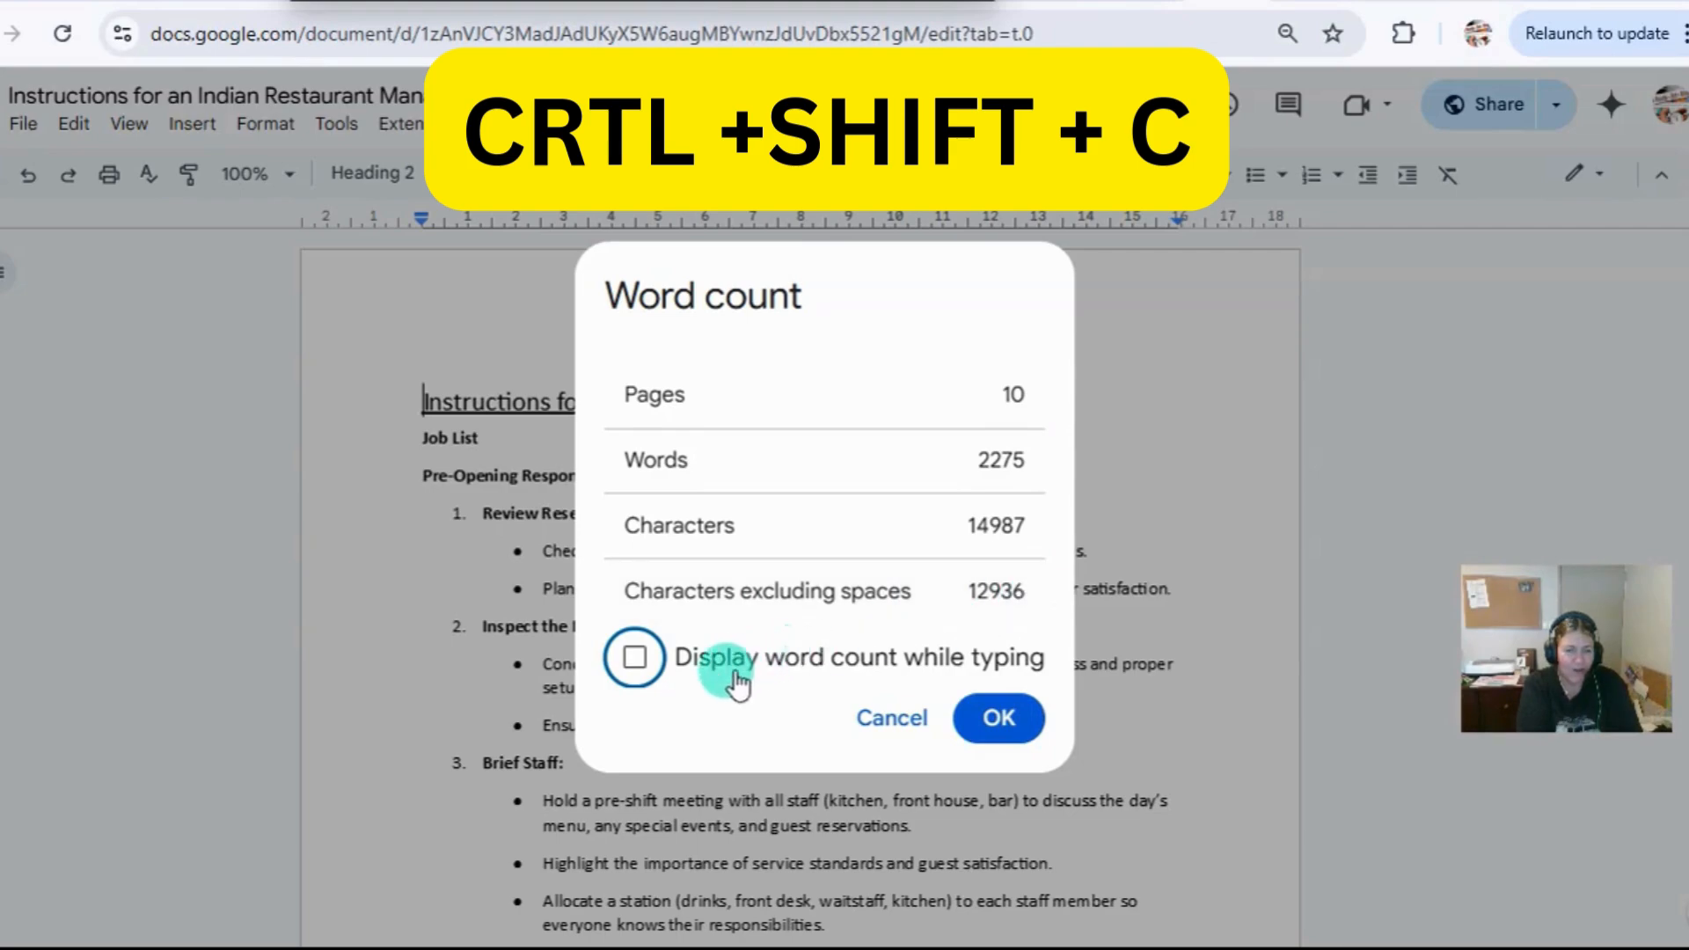
{"action": "left_click", "coordinate": [1001, 720]}
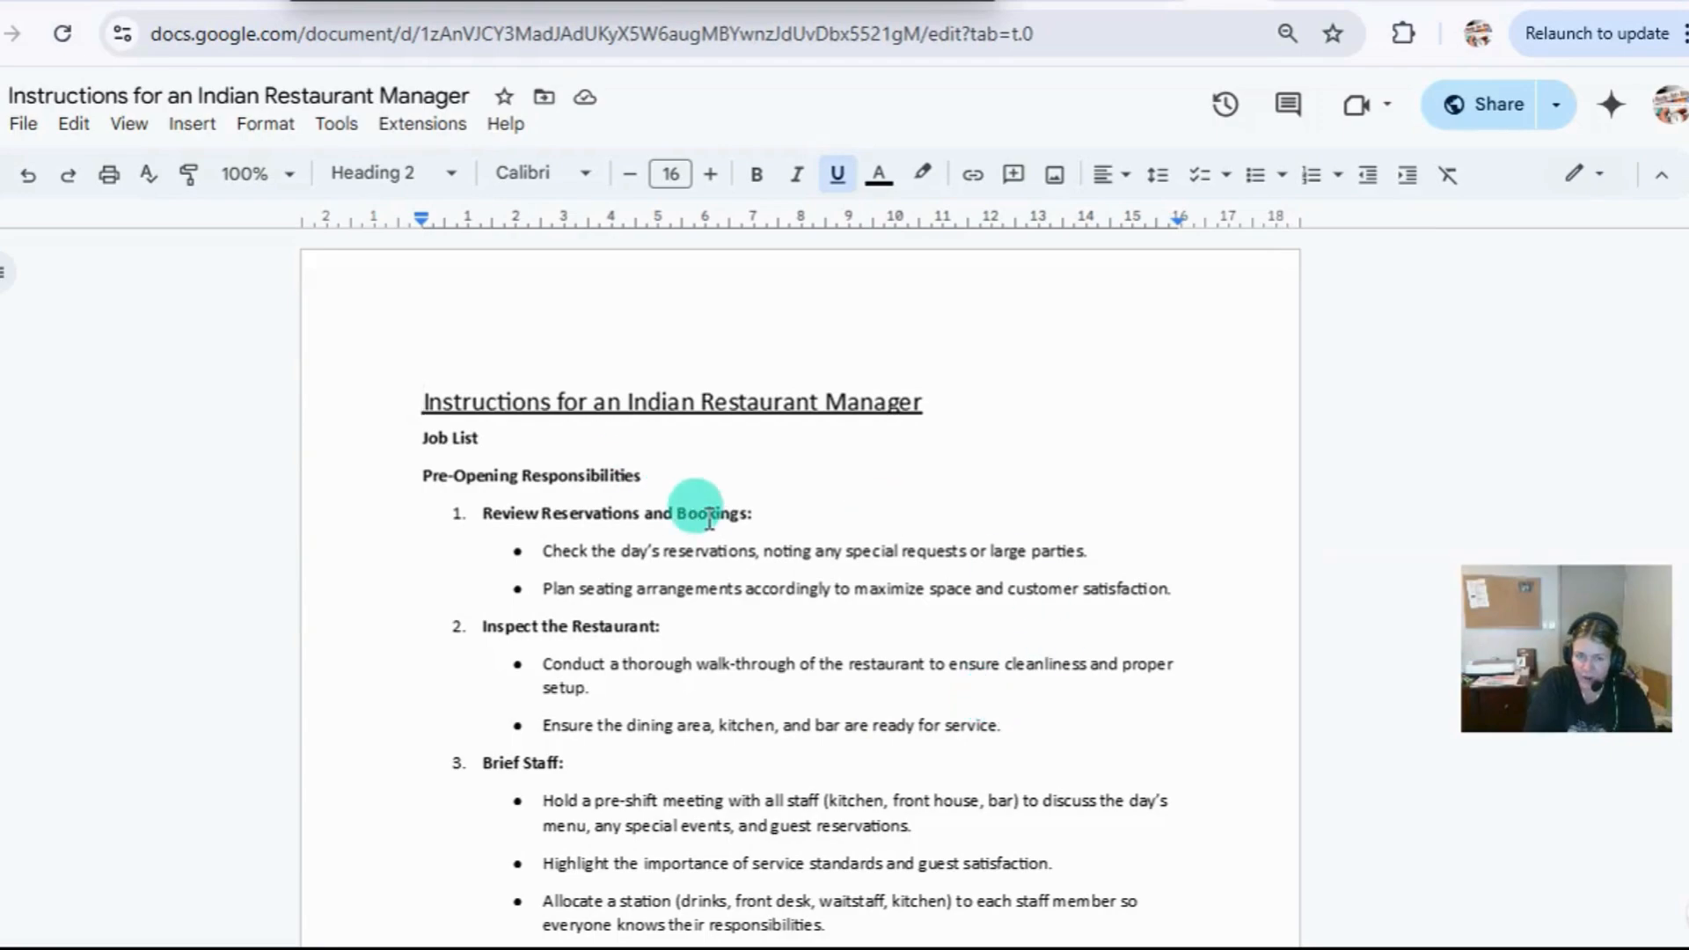
Add blank, unbulleted lines at the end of the document, after the last Pest Control bullet.
{"action": "scroll", "coordinate": [717, 462], "scroll_direction": "down", "scroll_amount": 5}
{"action": "scroll", "coordinate": [717, 483], "scroll_direction": "down", "scroll_amount": 12}
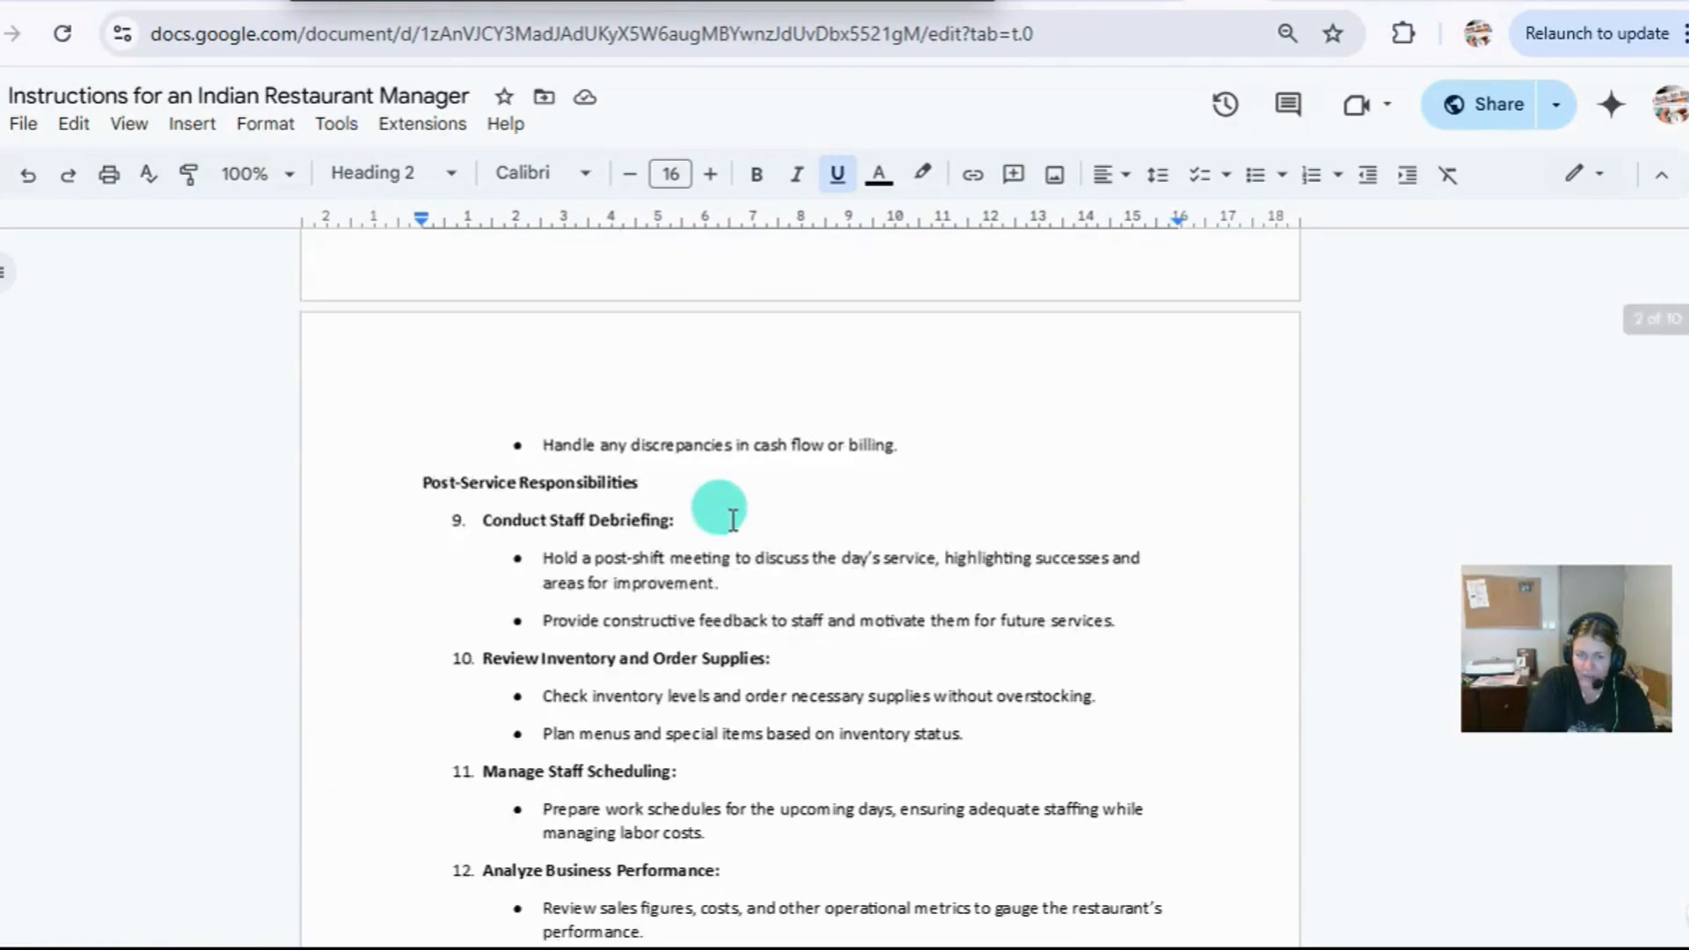
{"action": "scroll", "coordinate": [845, 584], "scroll_direction": "up", "scroll_amount": 3}
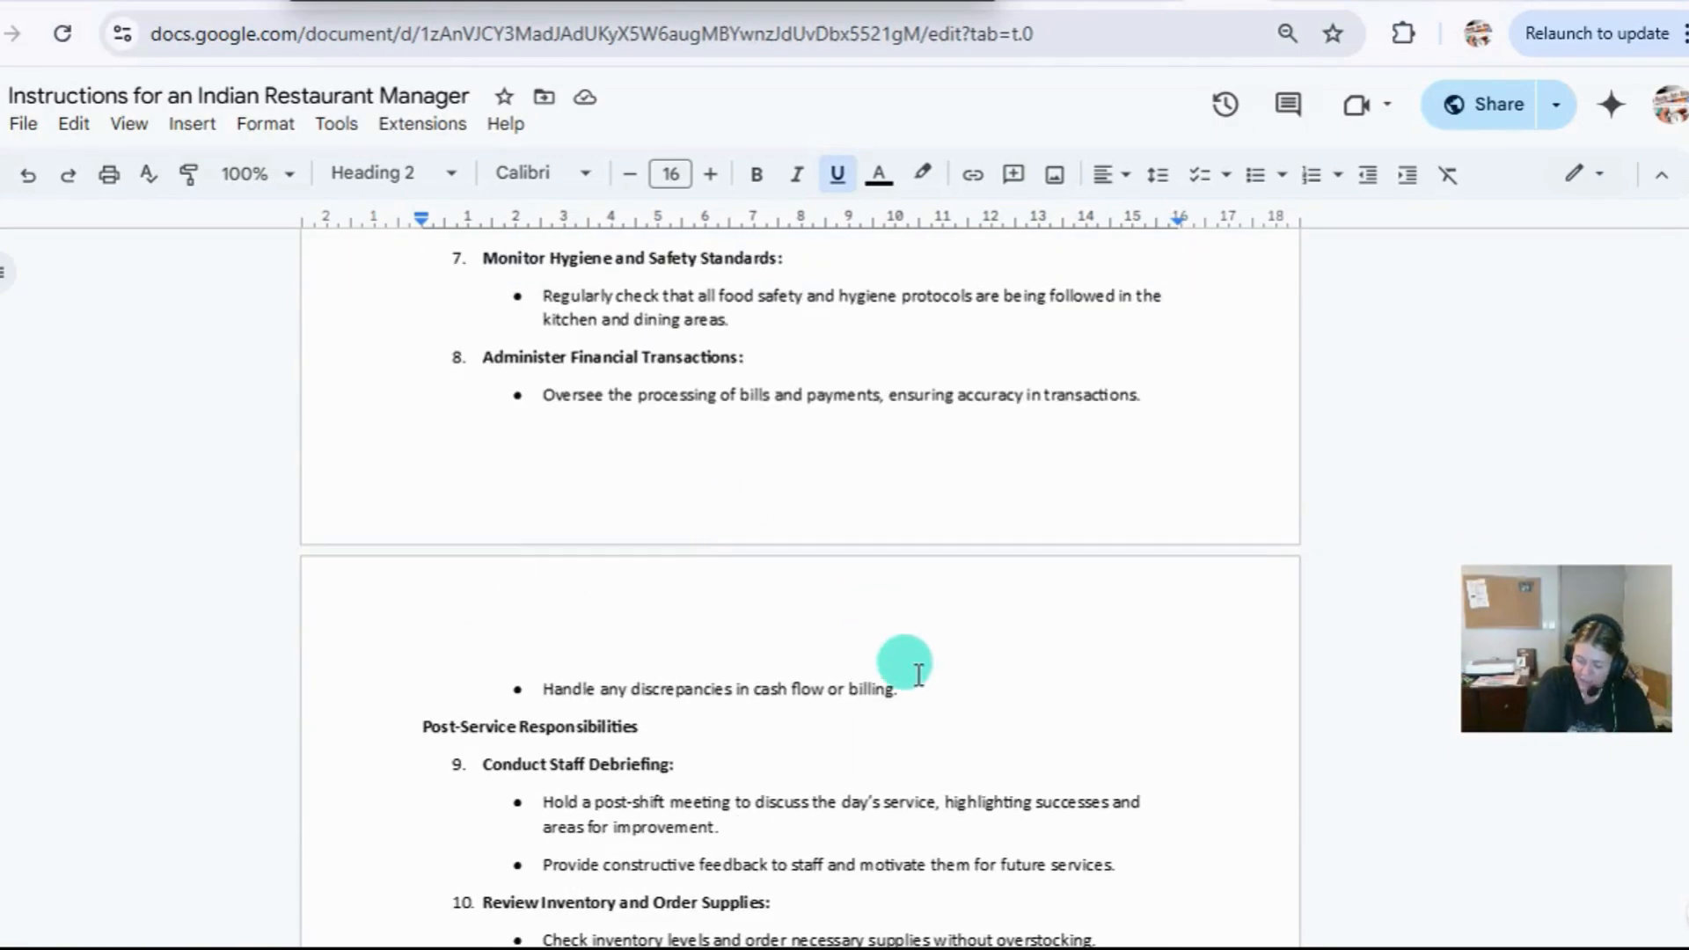
{"action": "scroll", "coordinate": [918, 675], "scroll_direction": "down", "scroll_amount": 20}
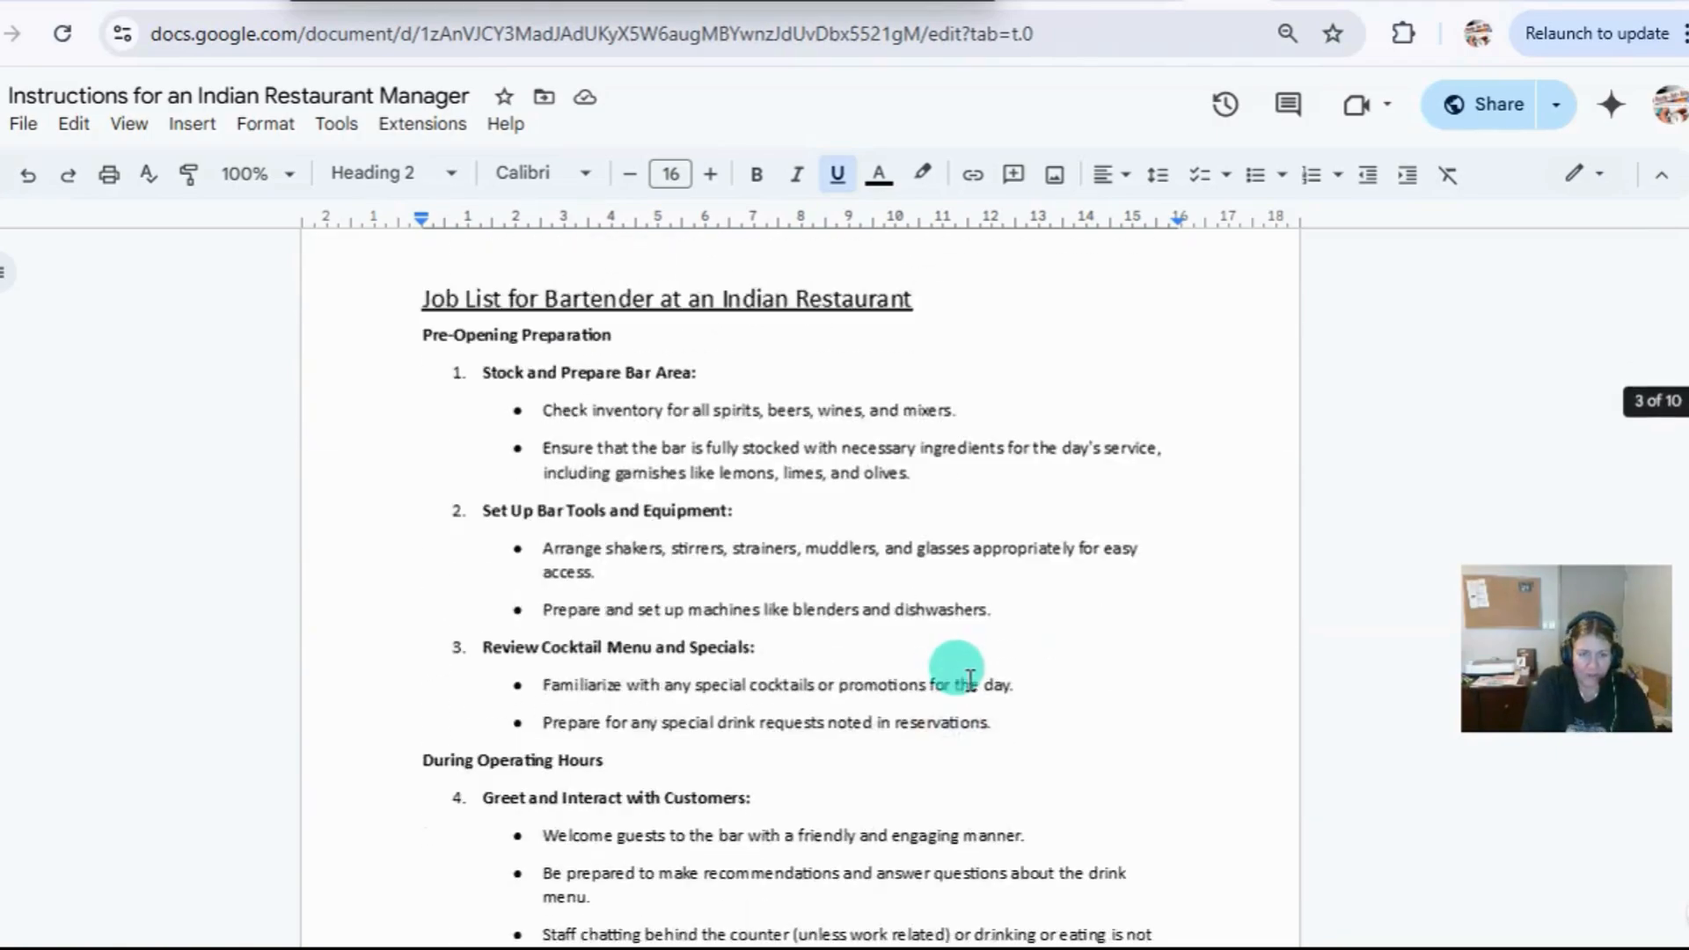
{"action": "scroll", "coordinate": [969, 680], "scroll_direction": "down", "scroll_amount": 20}
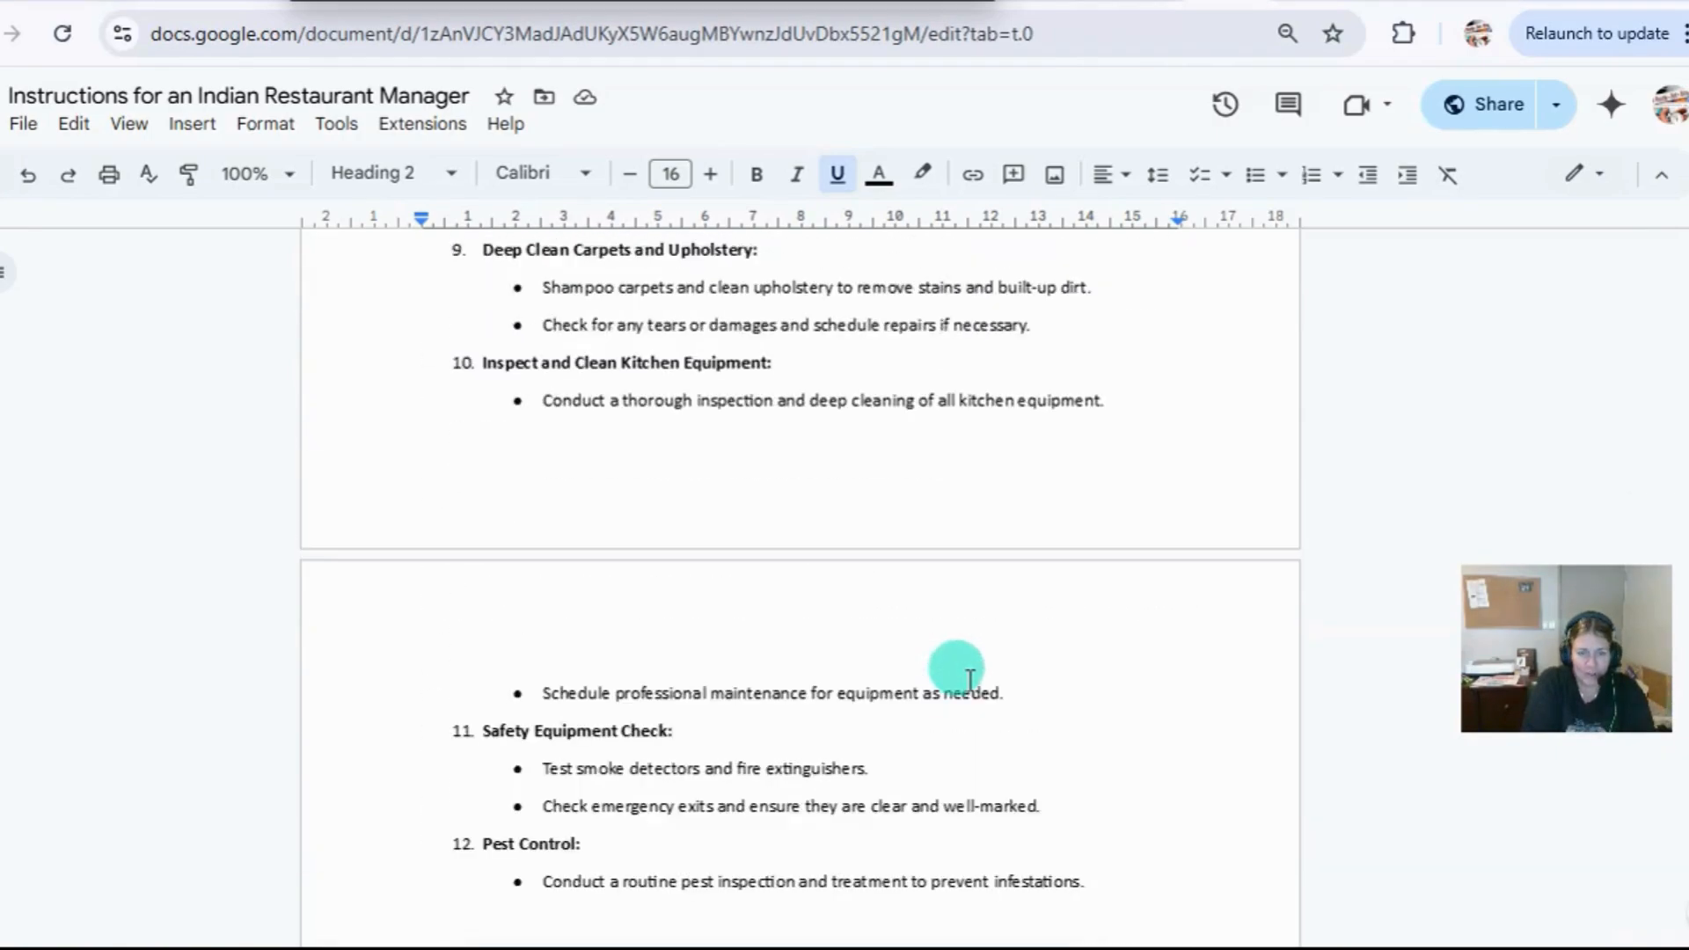
{"action": "left_click", "coordinate": [1097, 463]}
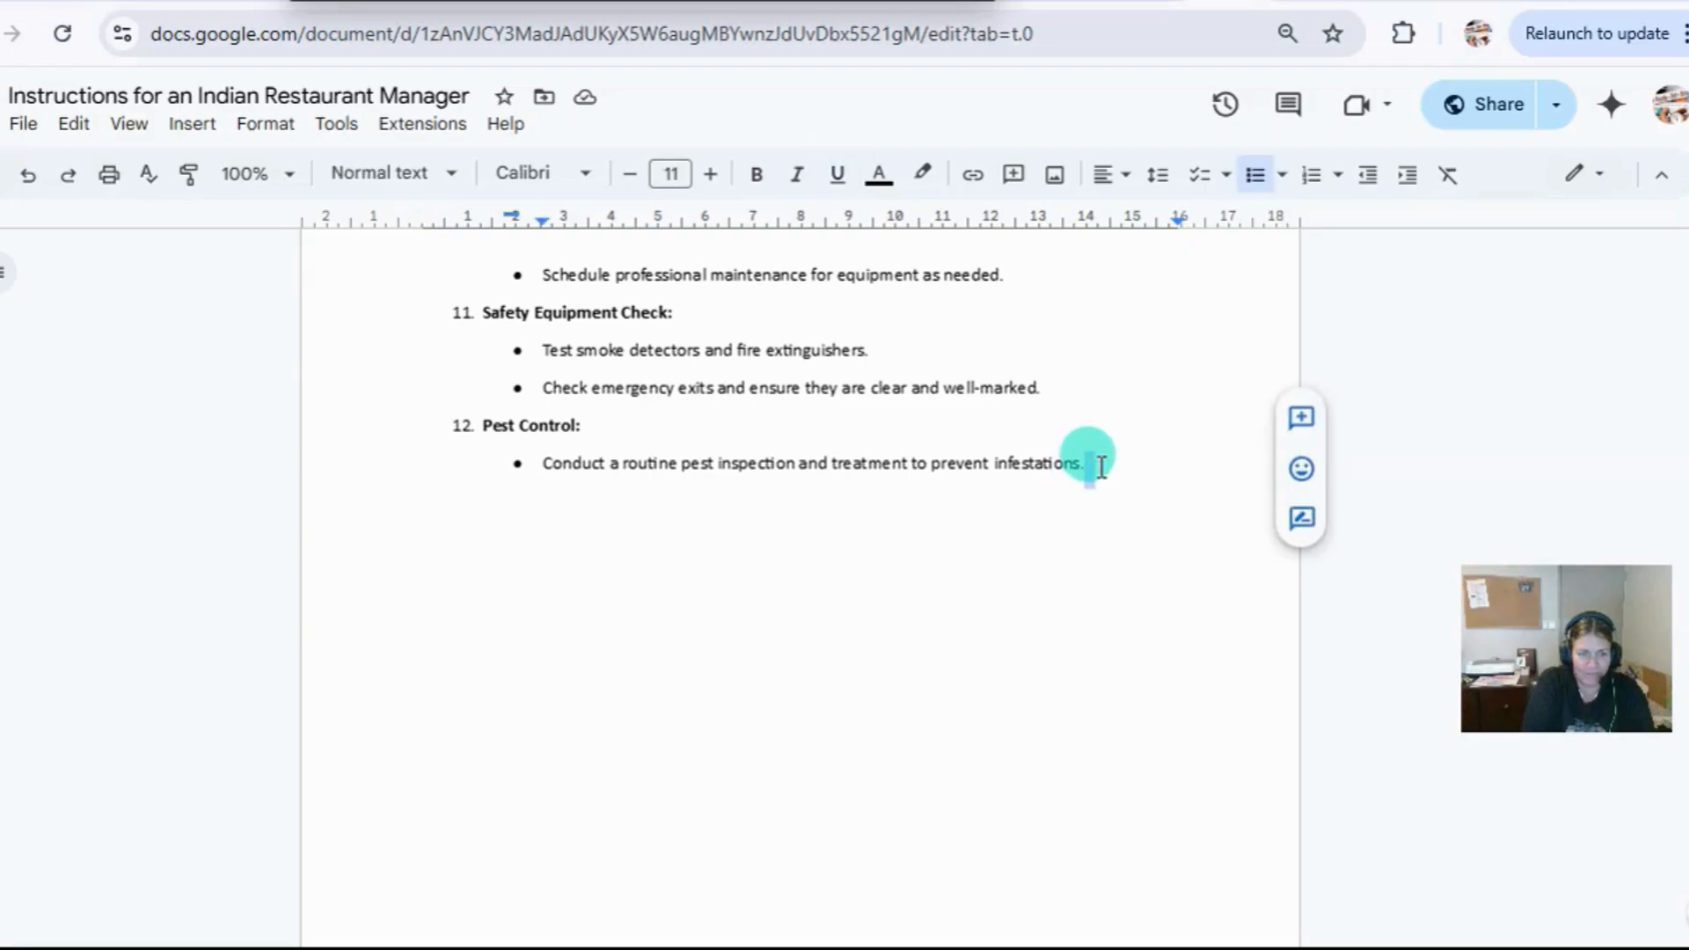
{"action": "key", "text": "Return"}
{"action": "key", "text": "shift+Tab"}
{"action": "key", "text": "Return"}
{"action": "key", "text": "Return"}
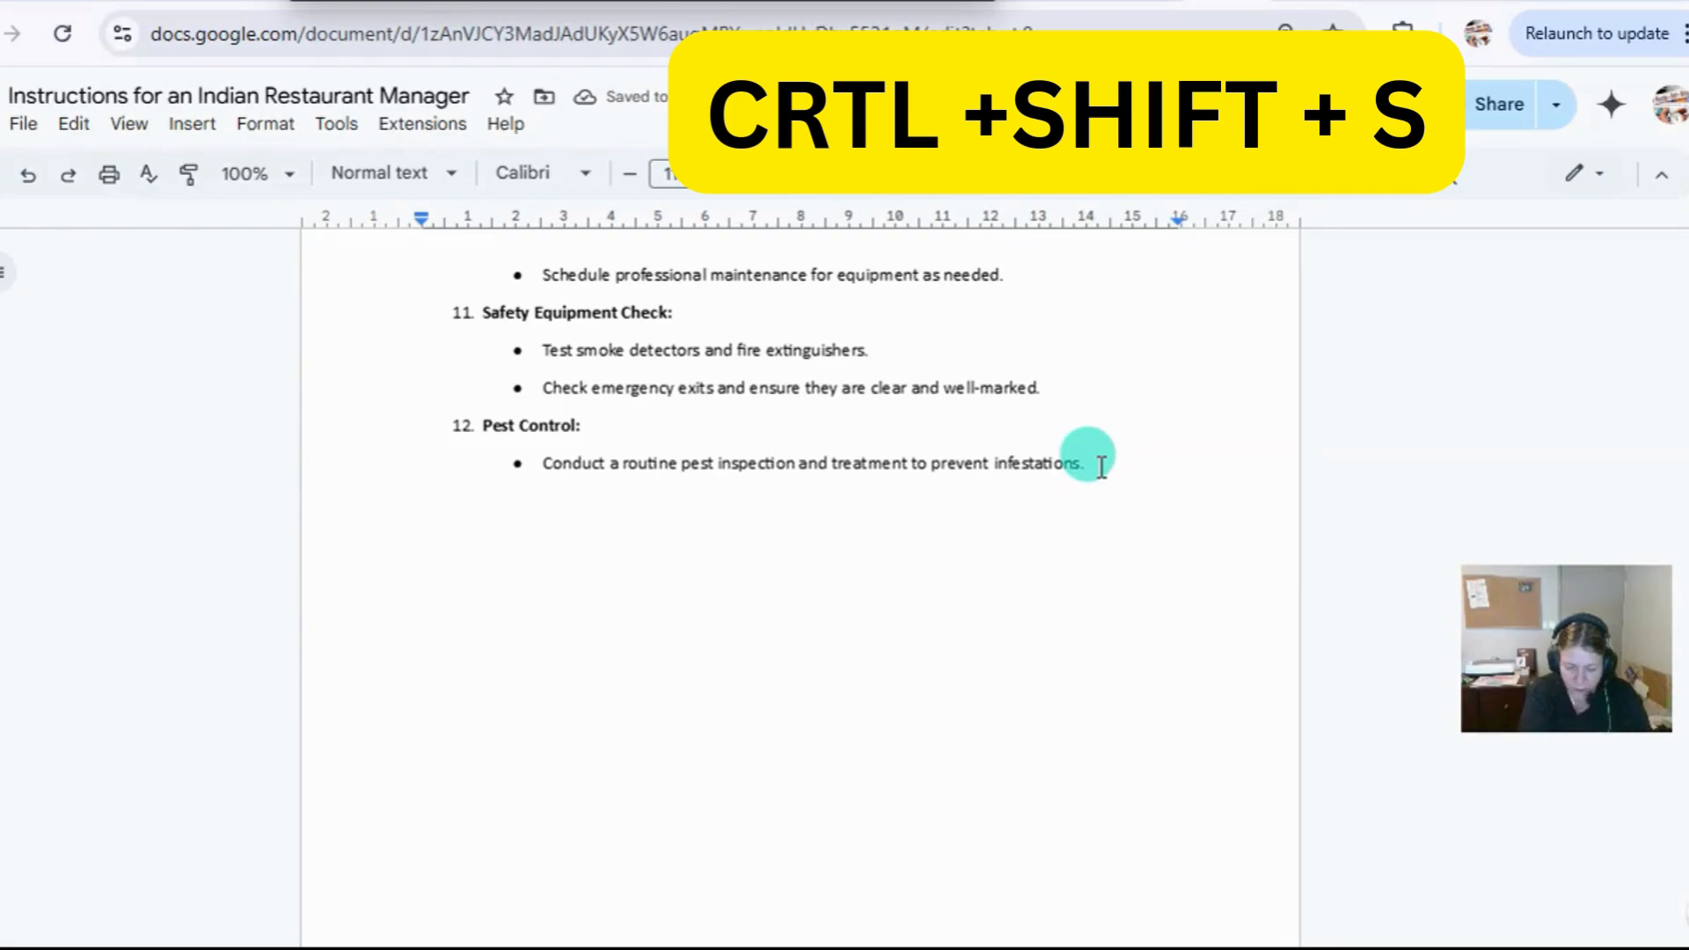
Start voice typing at the end of the document and allow microphone access for this time only.
{"action": "key", "text": "ctrl+shift+s"}
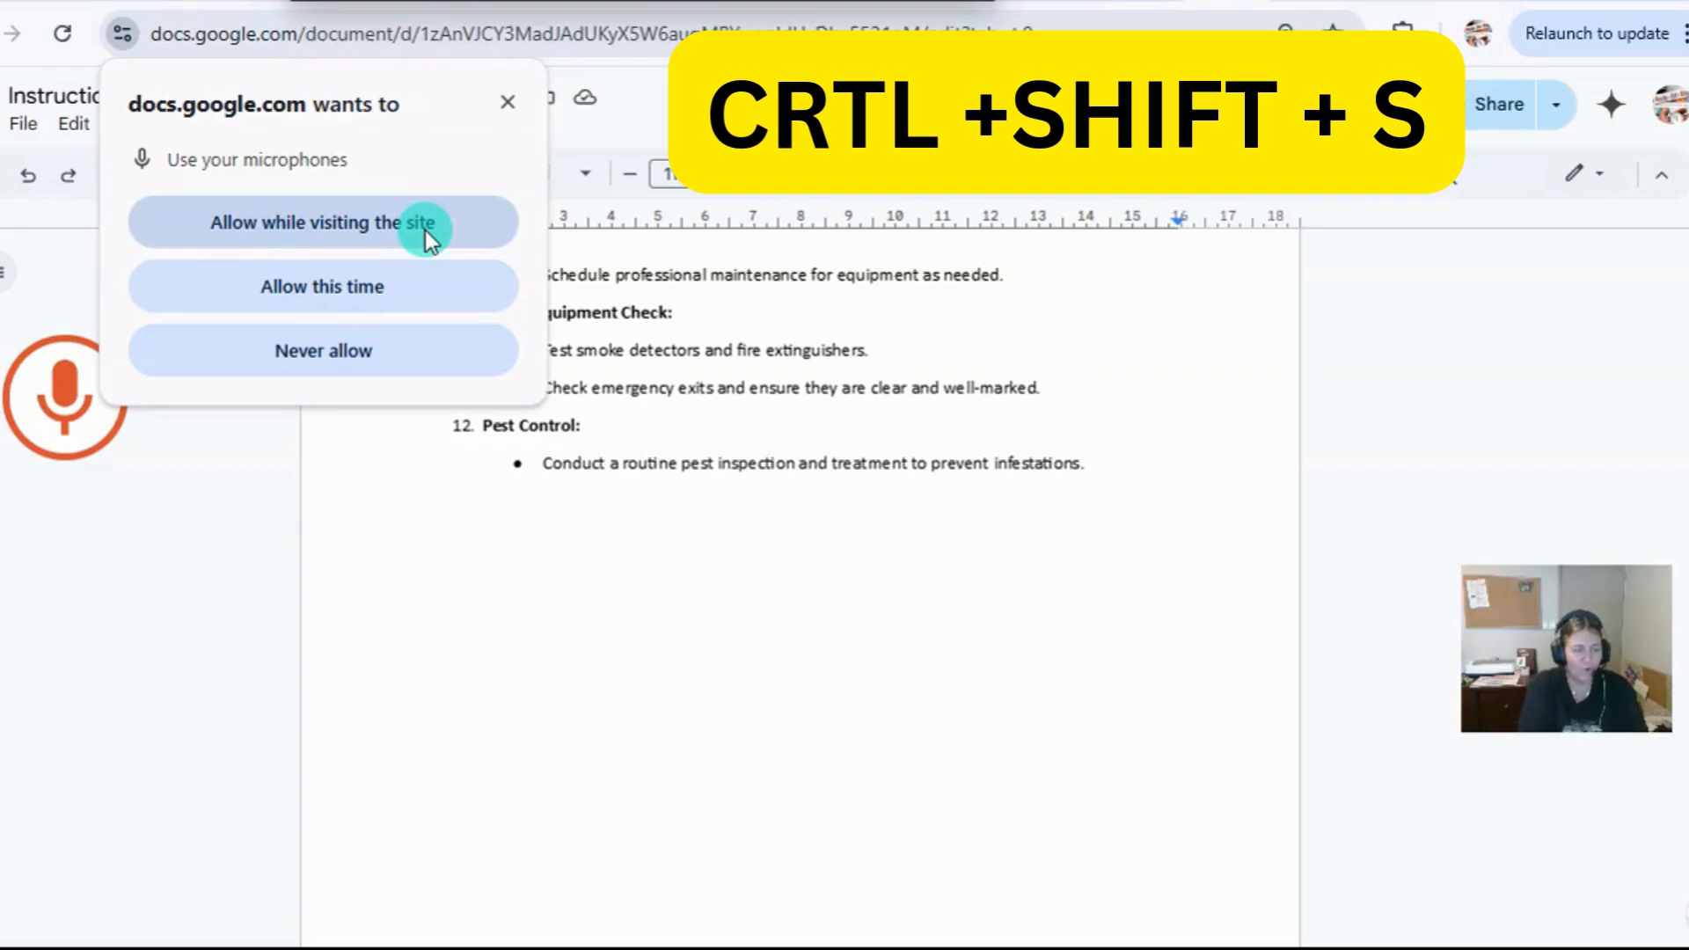
{"action": "left_click", "coordinate": [294, 291]}
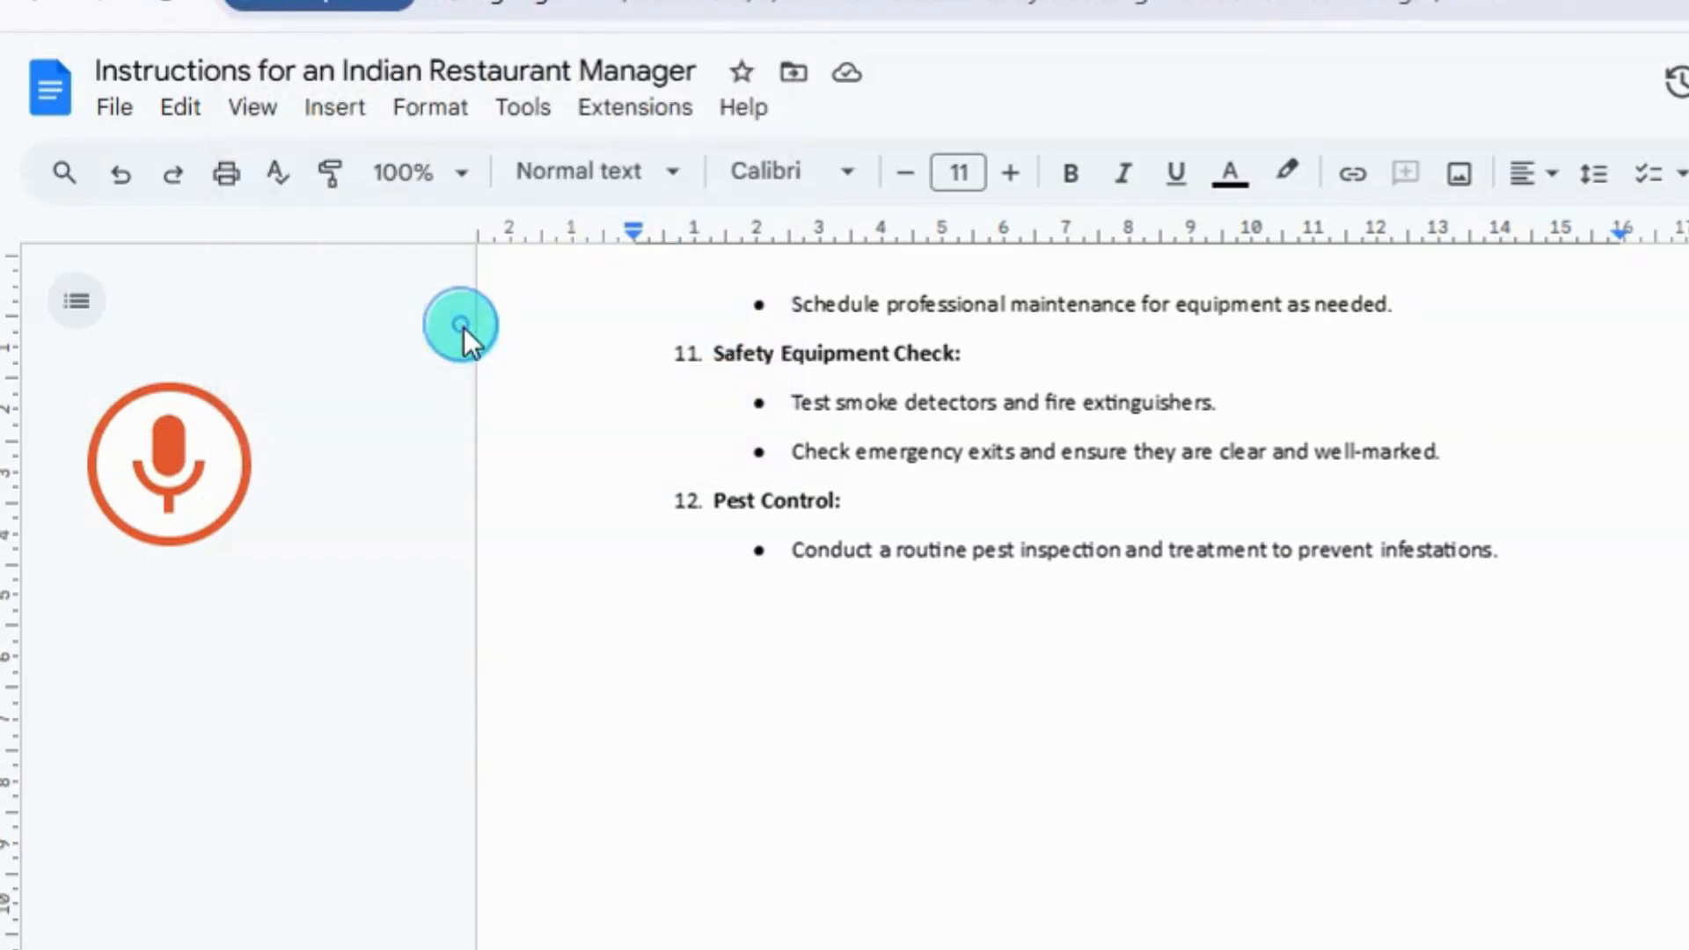